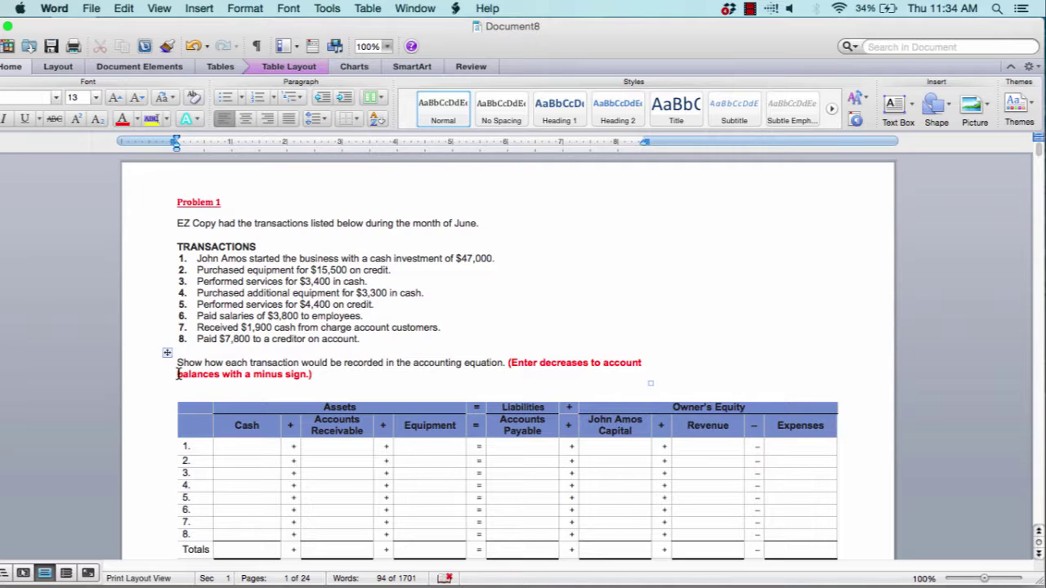
Select the $47,000 amount in transaction 1's description
scroll(418, 352, down, 1)
scroll(417, 352, up, 1)
click(249, 445)
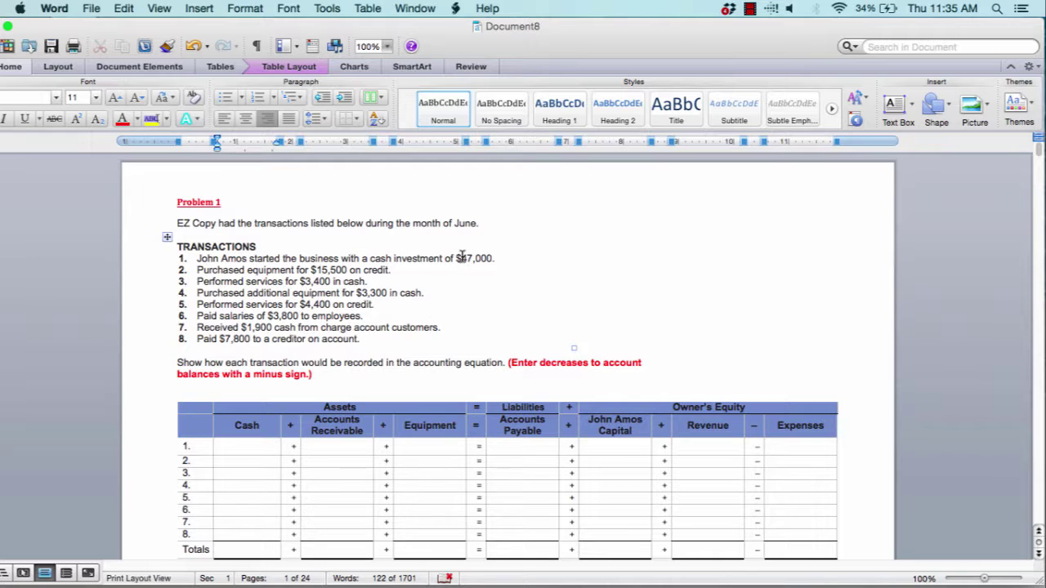
right_click(462, 258)
click(495, 238)
drag(456, 259, 490, 260)
click(501, 273)
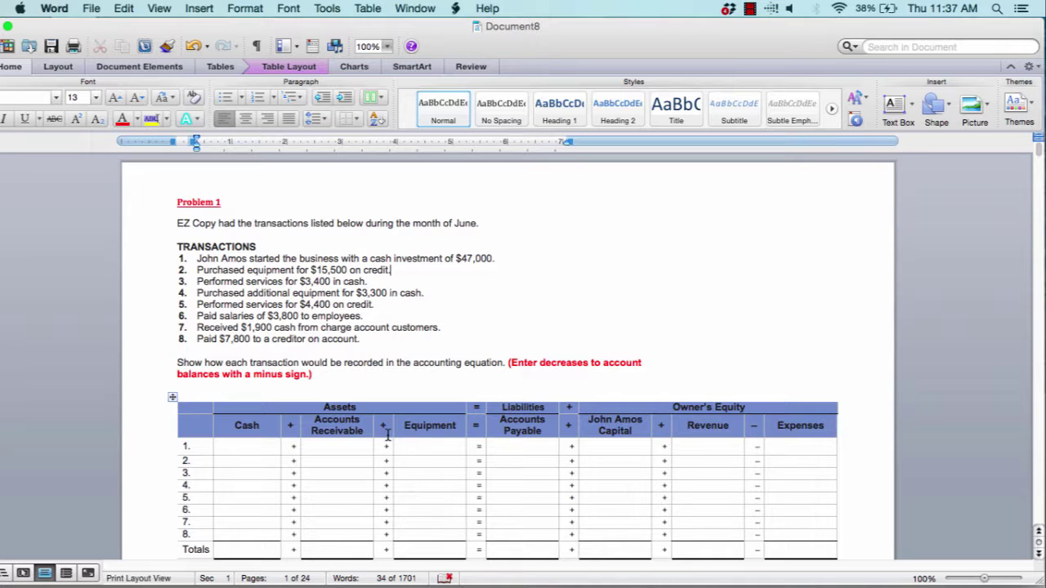
Enter $47,000 in row 1's Cash and owner's Capital cells
right_click(250, 445)
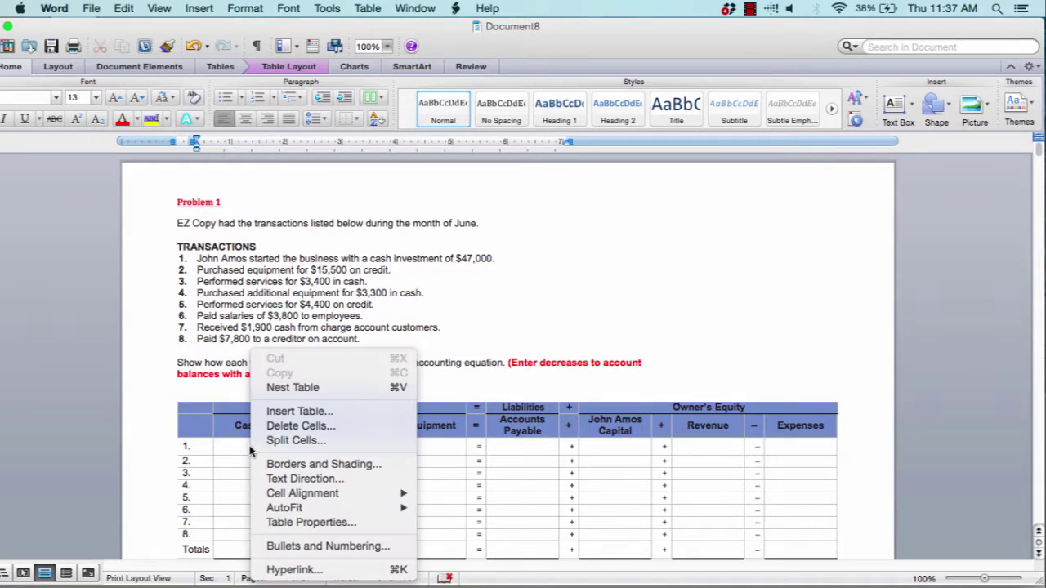
click(237, 447)
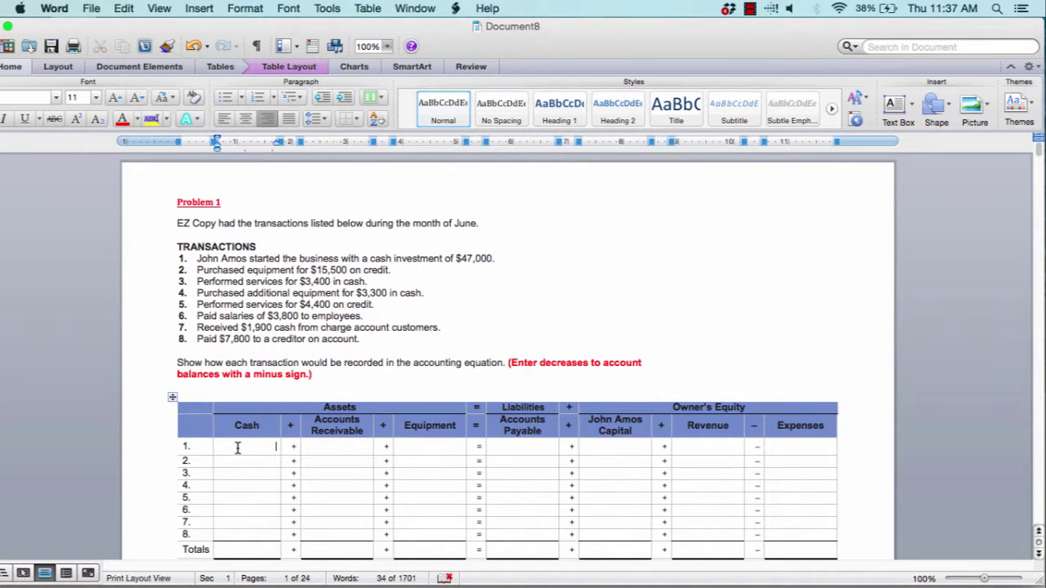
text($47,000)
click(617, 452)
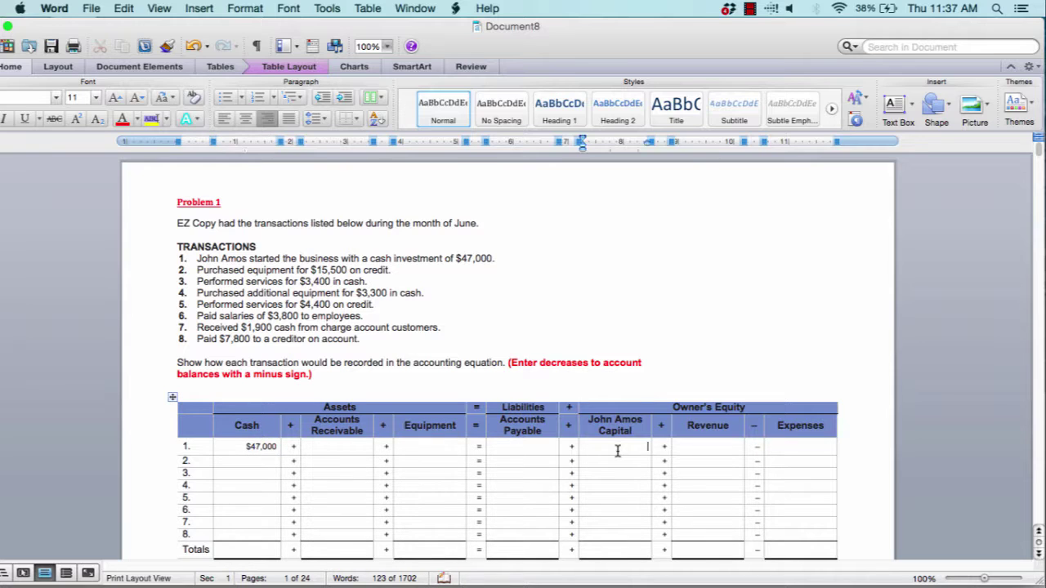
text($47,000)
Pick out the words equipment and credit in transaction 2's description
double_click(267, 270)
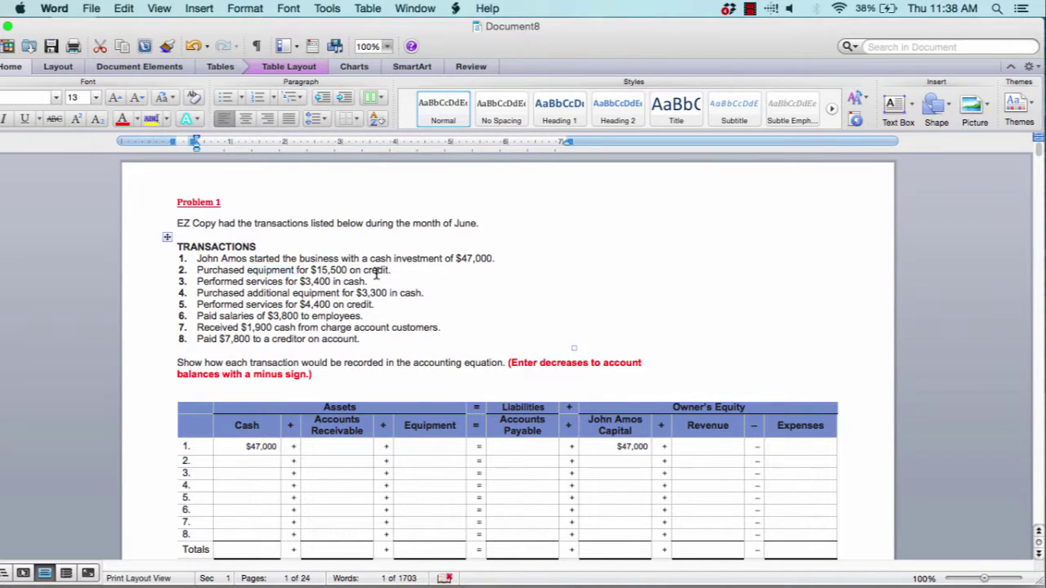
double_click(372, 271)
double_click(267, 272)
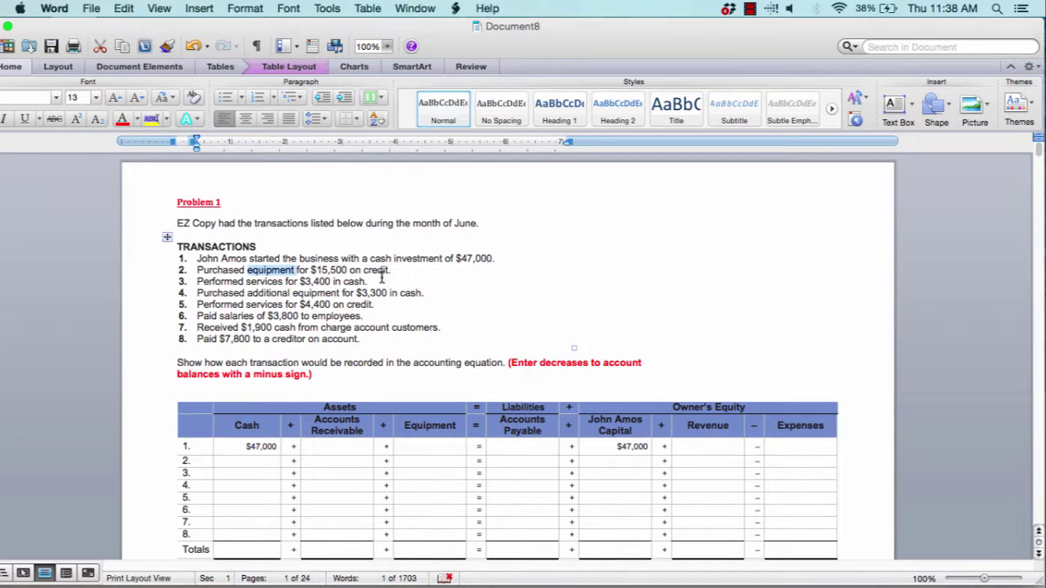
double_click(378, 273)
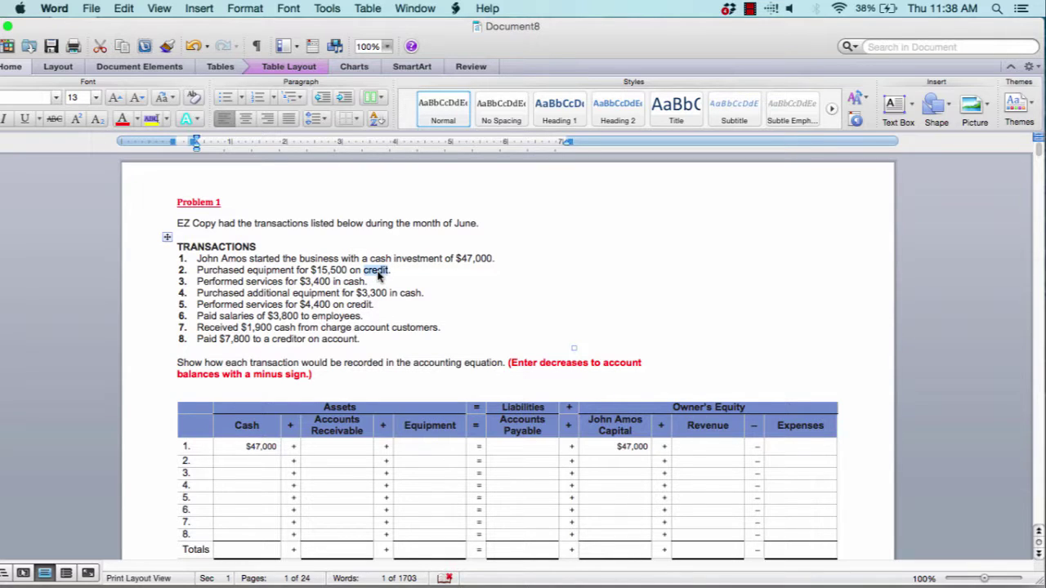
click(531, 431)
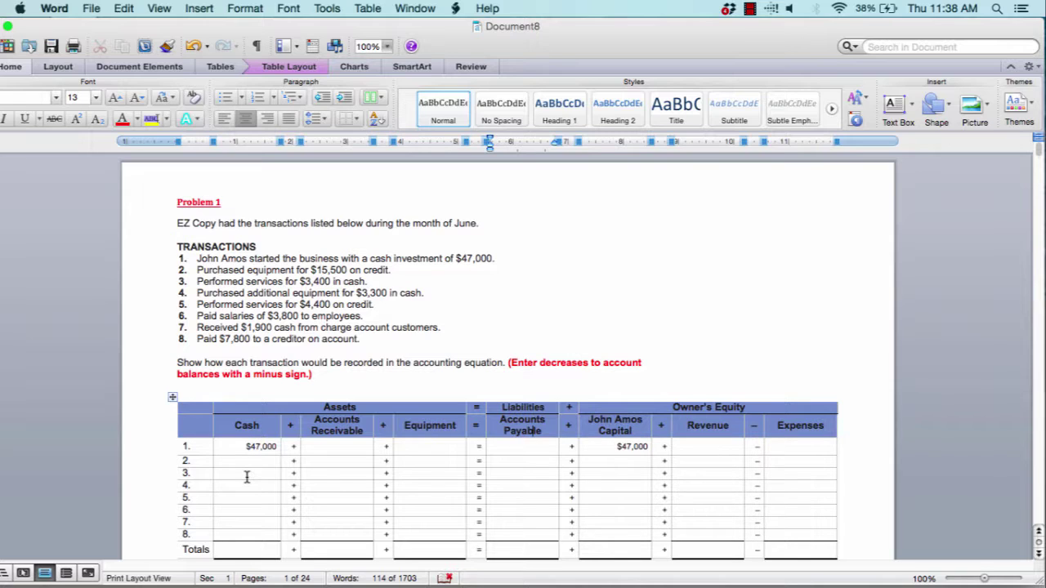
double_click(382, 270)
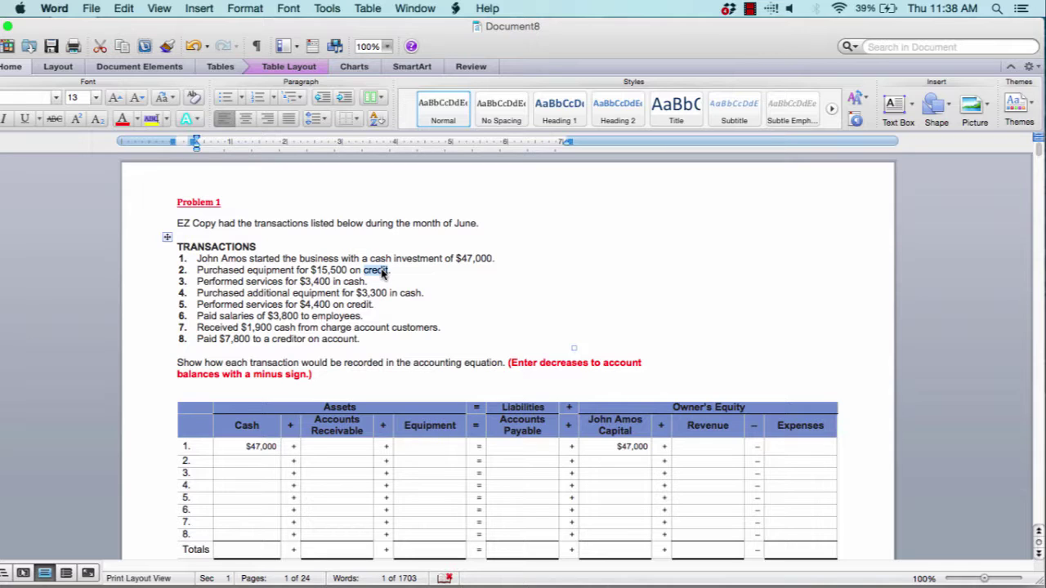
double_click(274, 270)
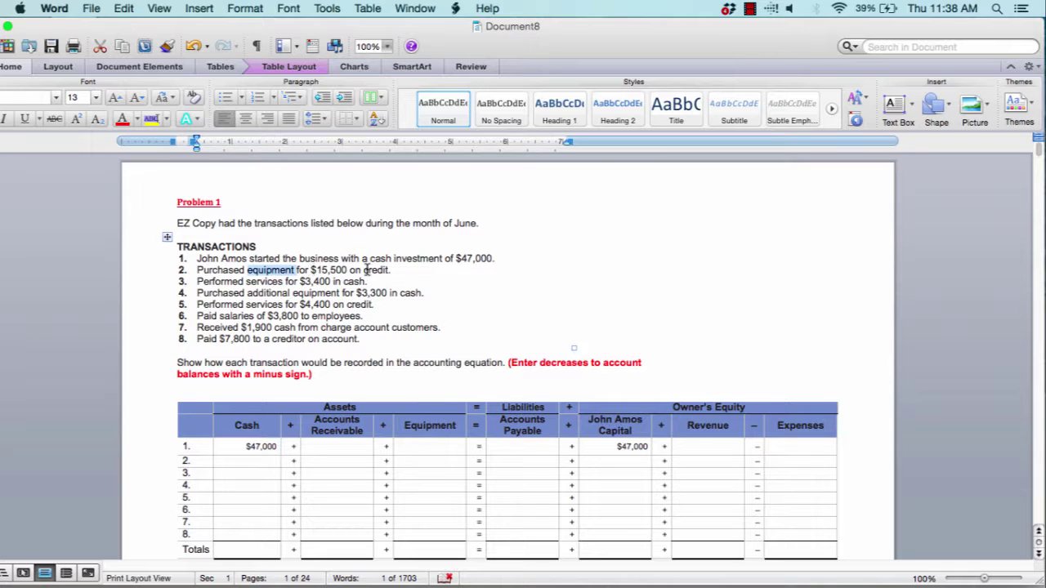
click(377, 270)
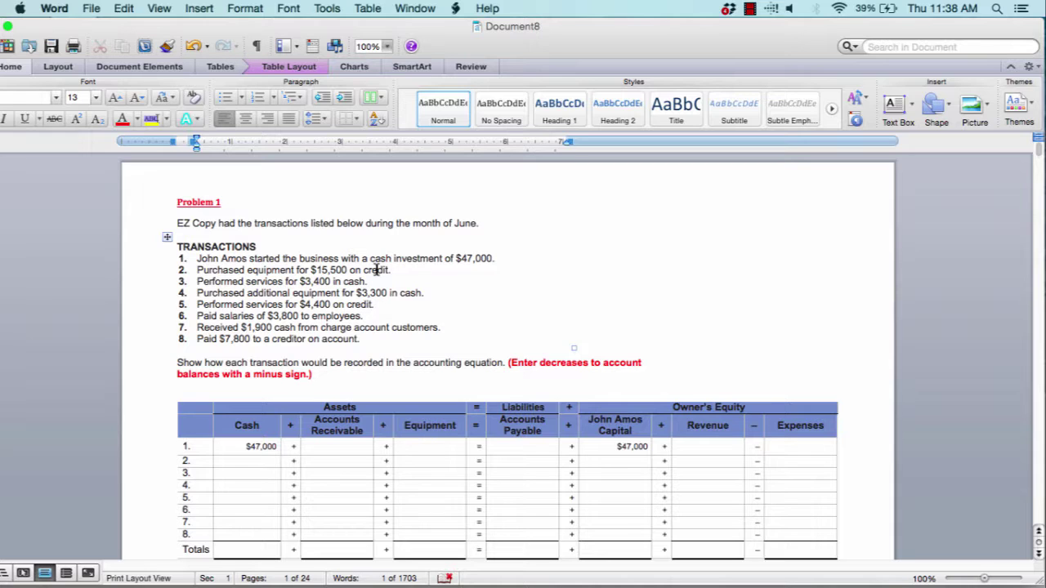
Enter $15,500 in row 2's Equipment and Accounts Payable cells
click(440, 461)
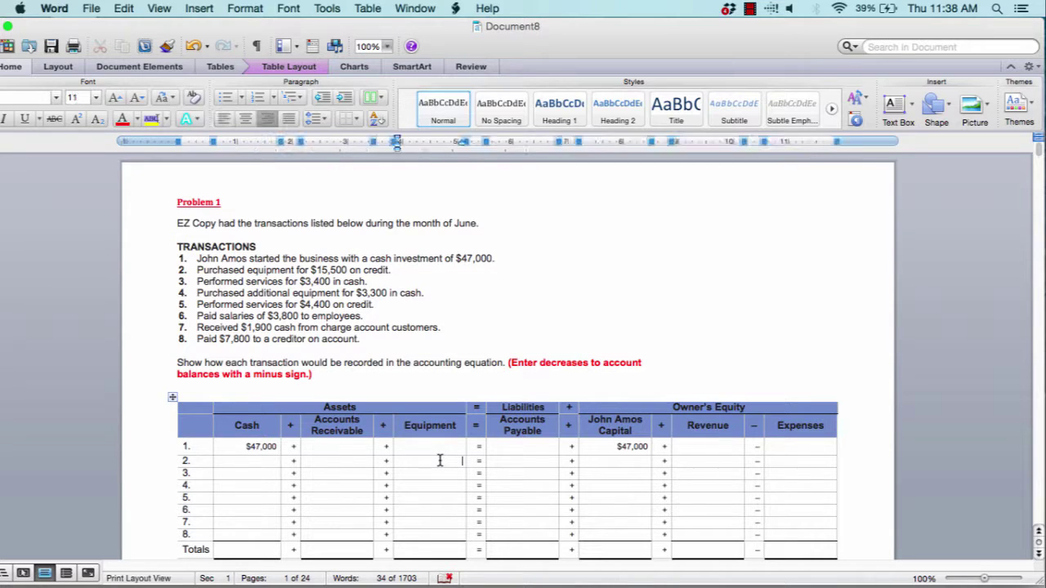
text($15,500)
click(536, 460)
text($15,00)
key(BackSpace)
key(BackSpace)
text(500)
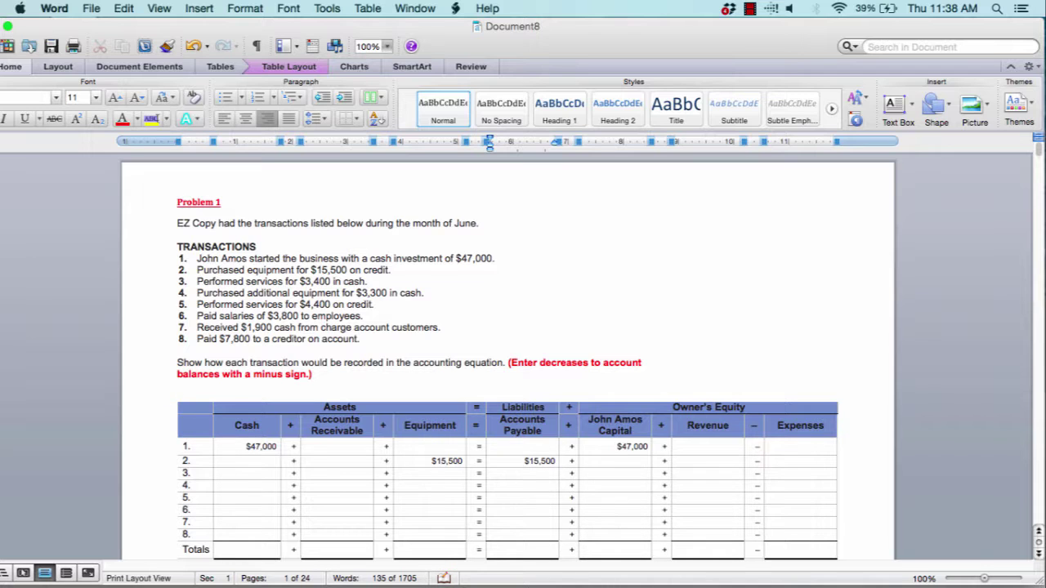
scroll(270, 255, down, 2)
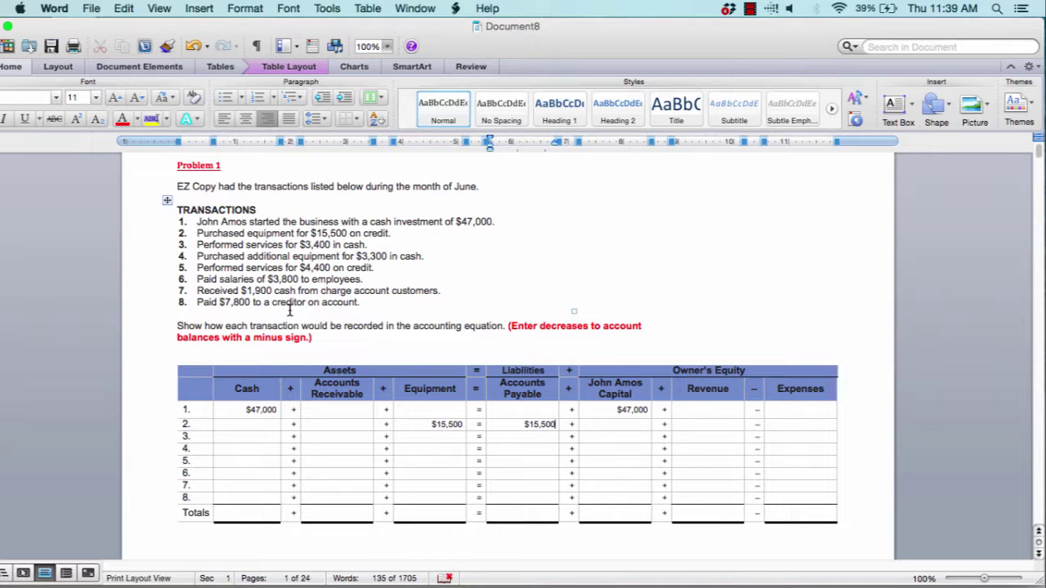
click(258, 516)
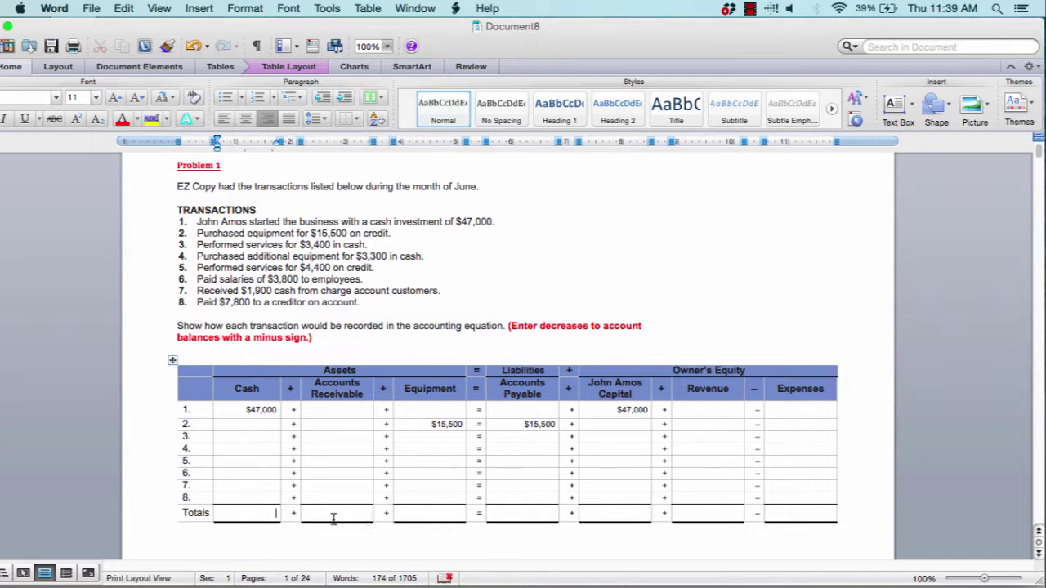
click(265, 514)
click(456, 515)
click(615, 515)
drag(451, 512, 253, 511)
drag(532, 515, 781, 513)
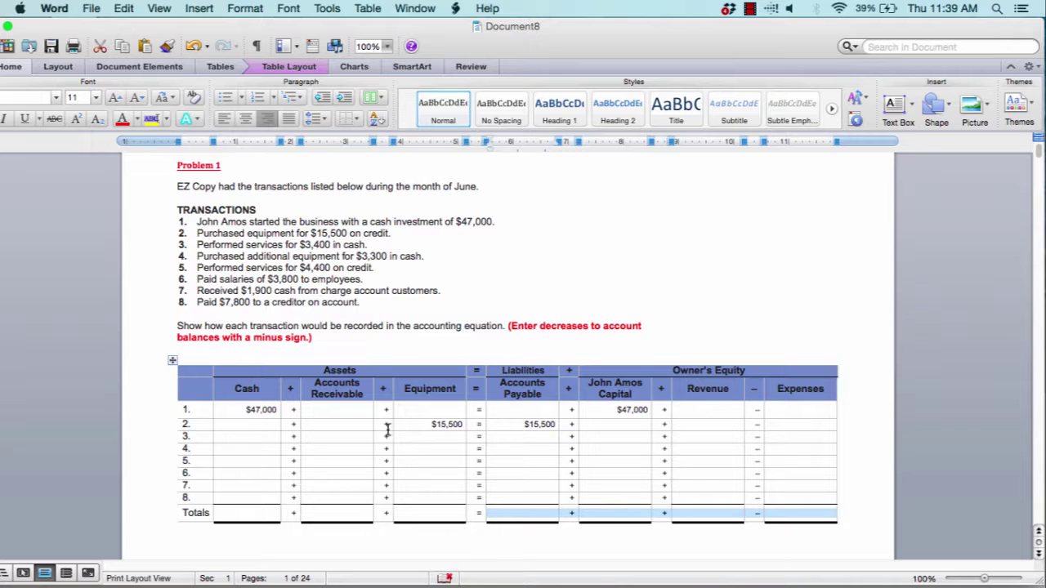
click(330, 407)
click(459, 410)
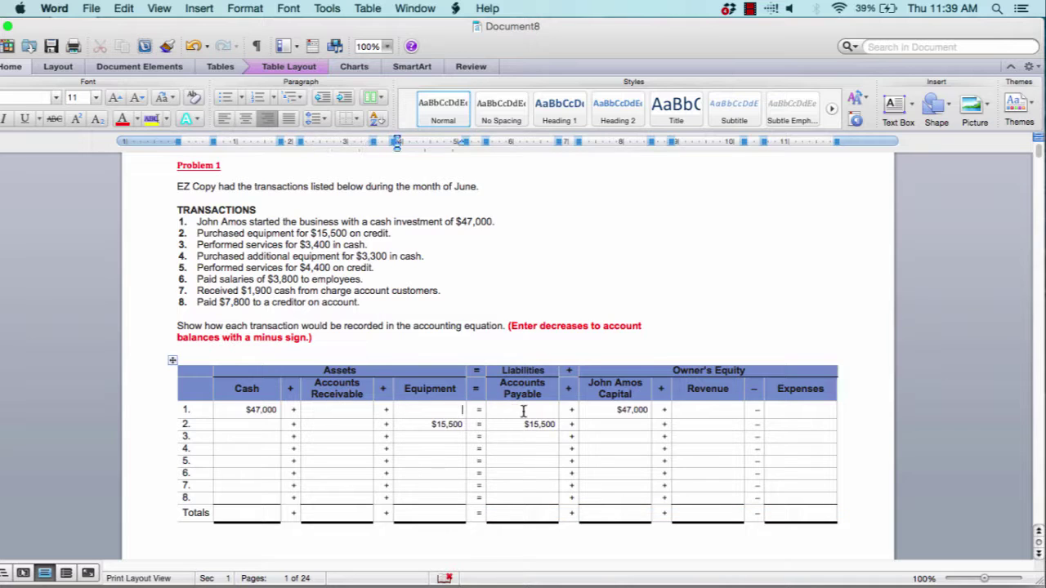
click(524, 410)
click(704, 411)
click(809, 409)
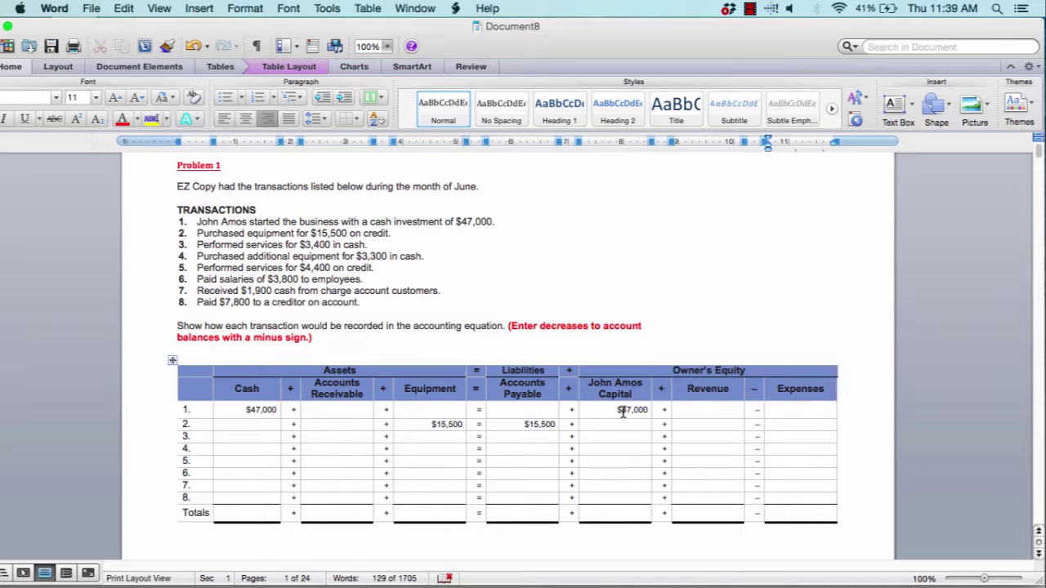
click(328, 424)
click(605, 425)
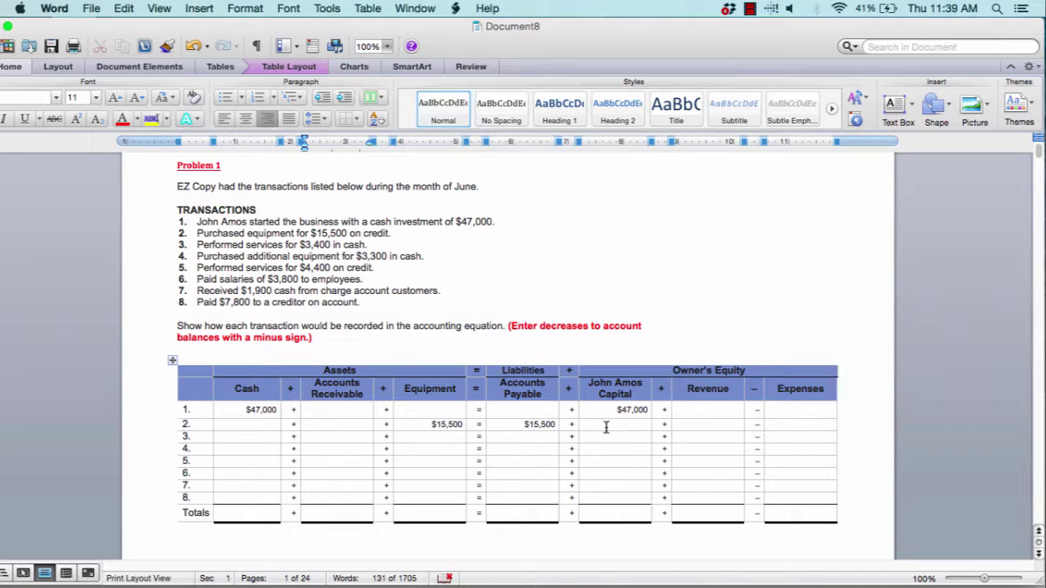
click(740, 424)
click(240, 512)
click(319, 512)
click(437, 508)
click(548, 511)
click(616, 512)
click(697, 511)
click(780, 511)
drag(436, 507, 263, 509)
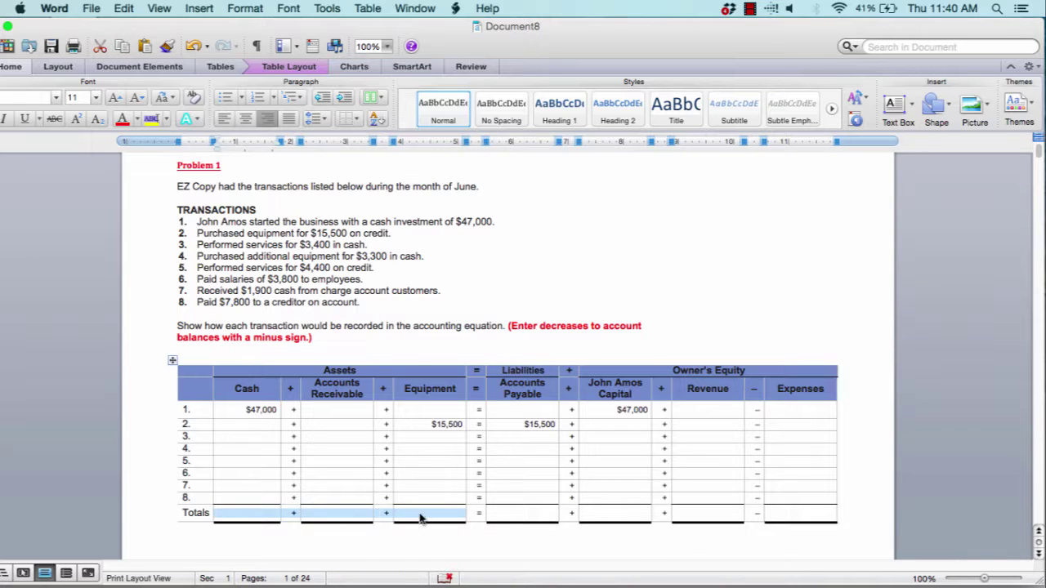
drag(525, 516, 803, 511)
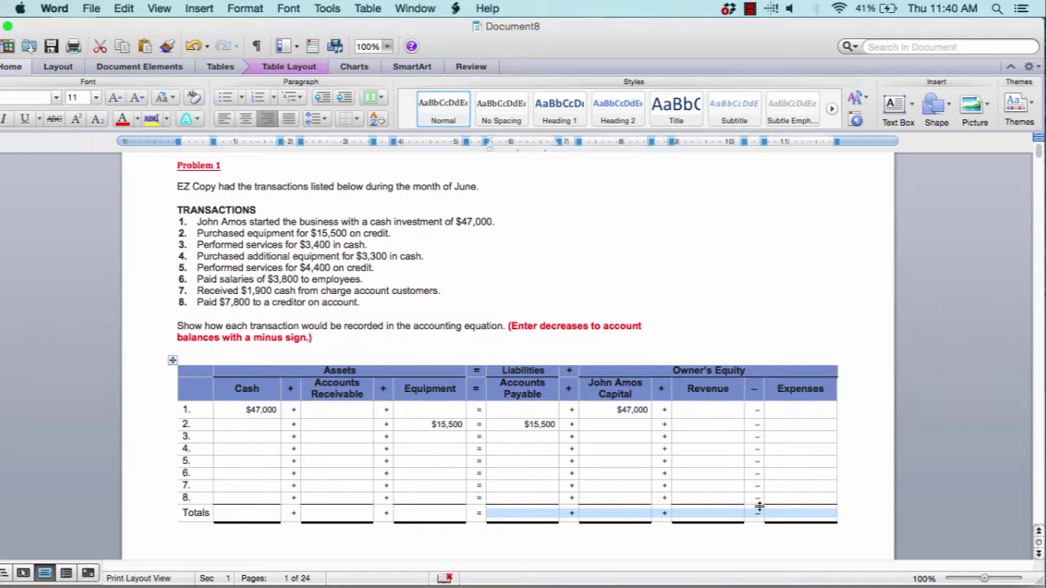
click(729, 551)
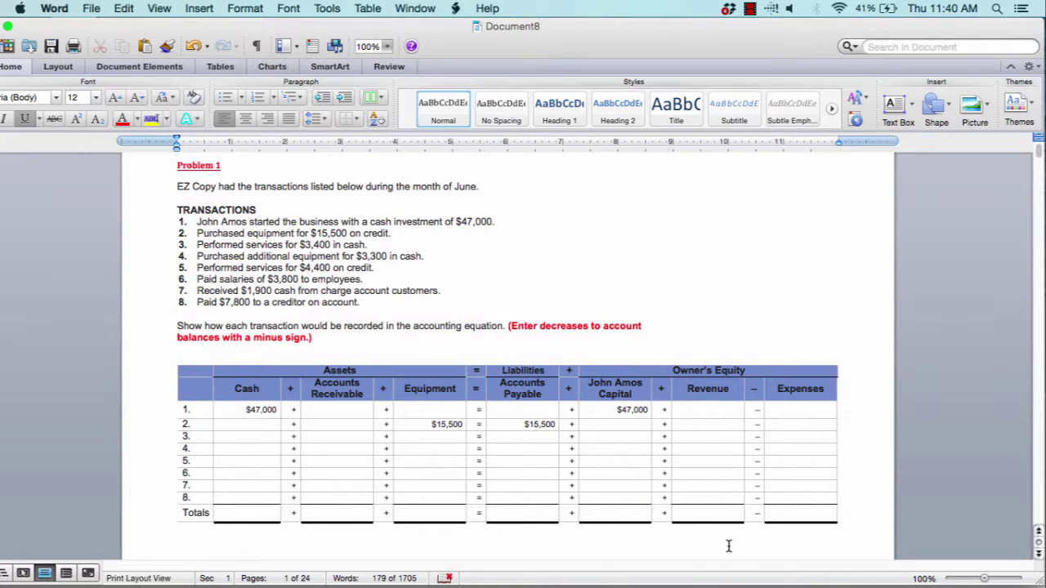
scroll(729, 546, down, 10)
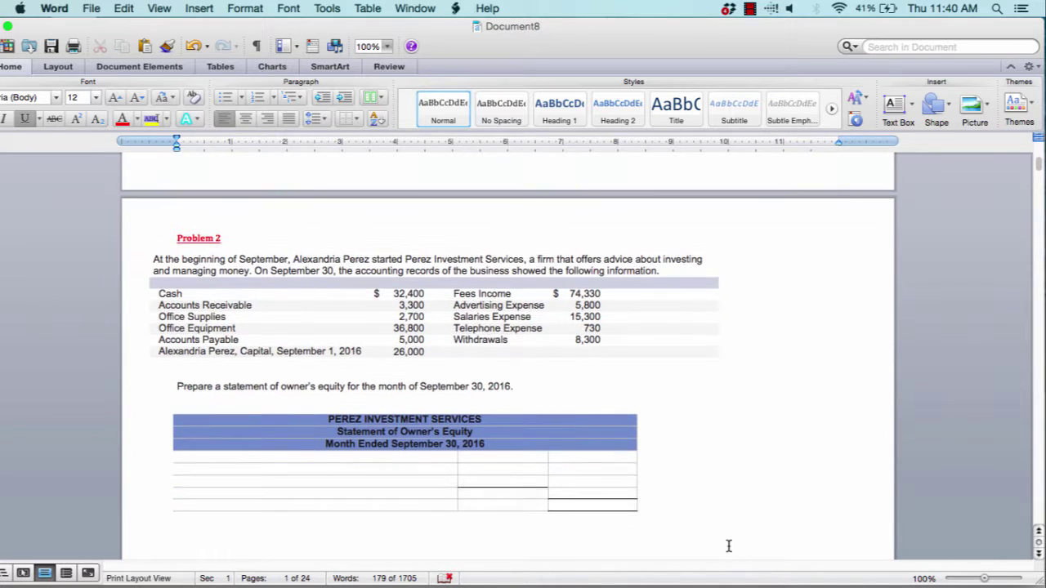
scroll(729, 545, down, 2)
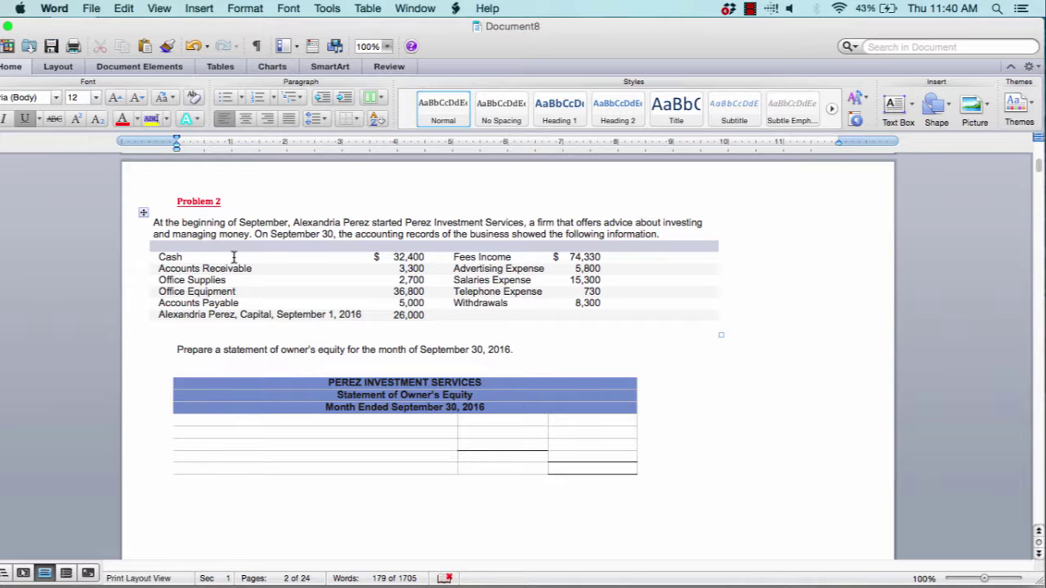
right_click(393, 258)
click(381, 256)
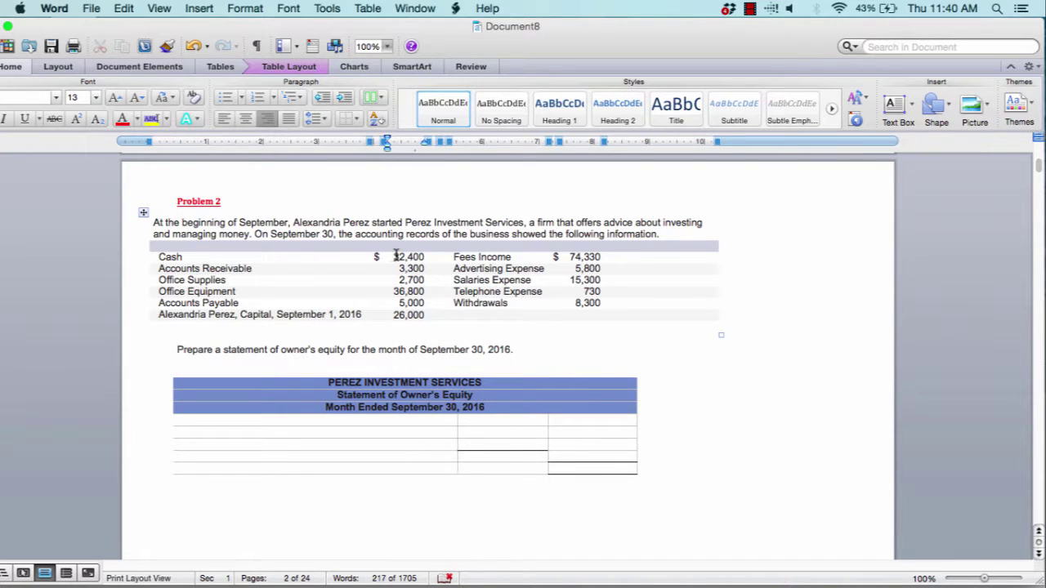
drag(396, 256, 427, 263)
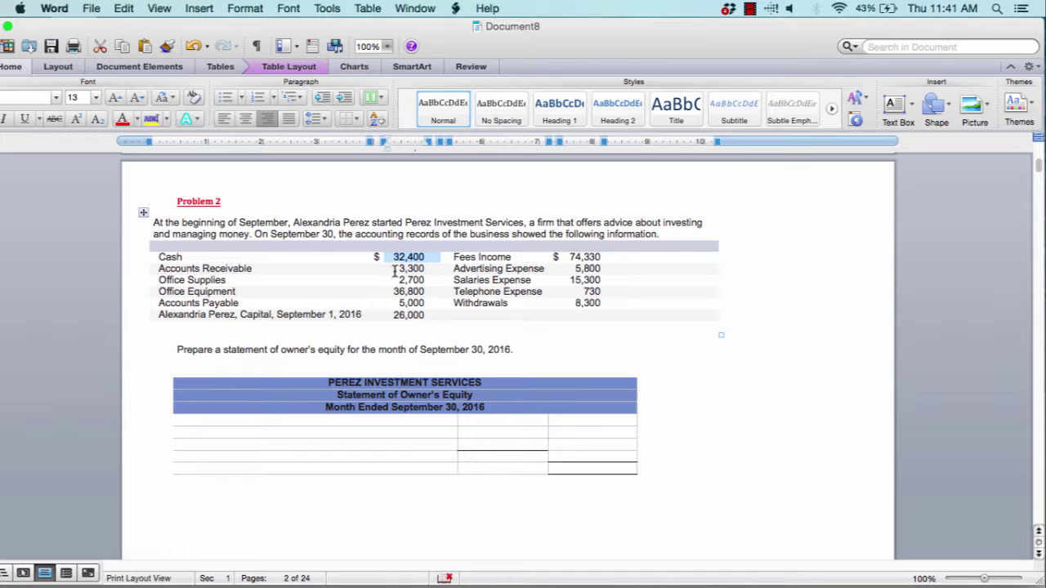
drag(395, 271, 424, 280)
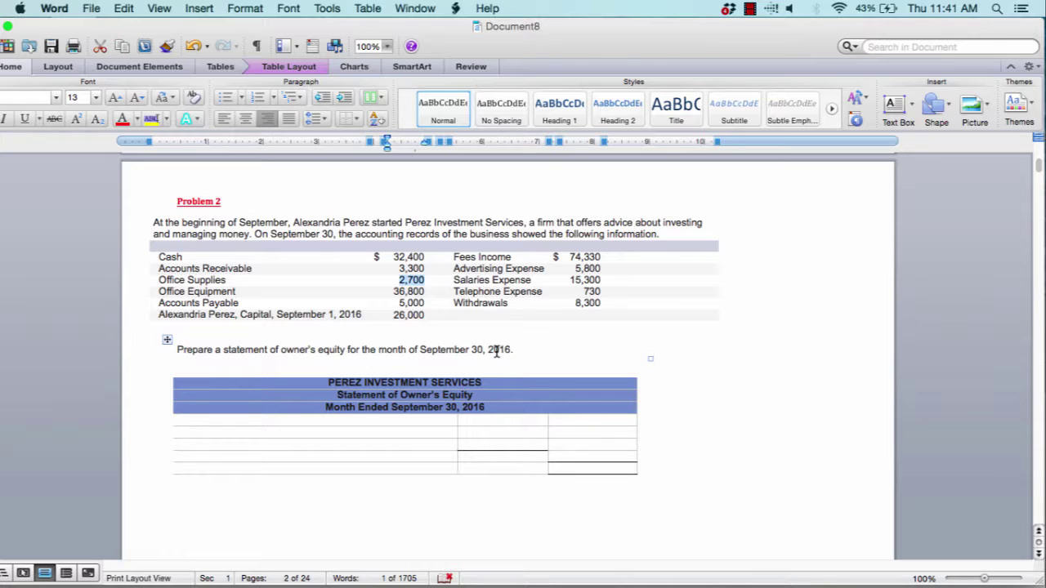
click(330, 419)
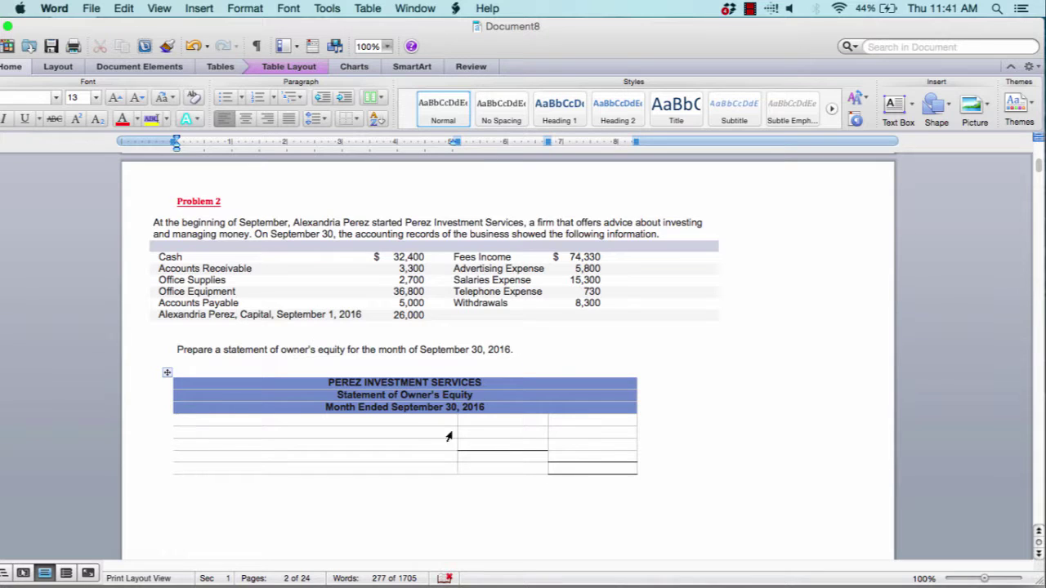
click(492, 424)
click(572, 423)
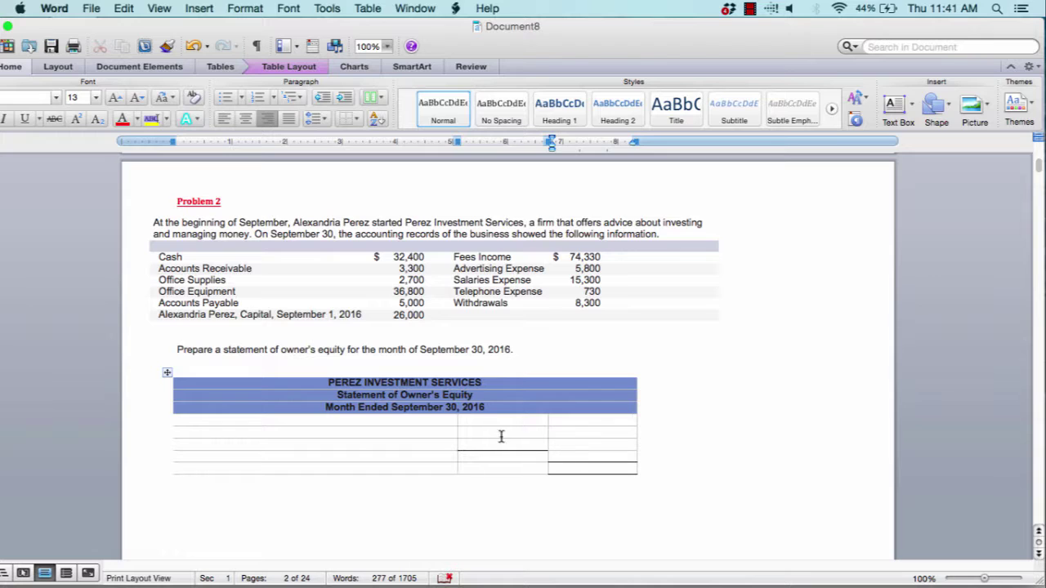
click(303, 421)
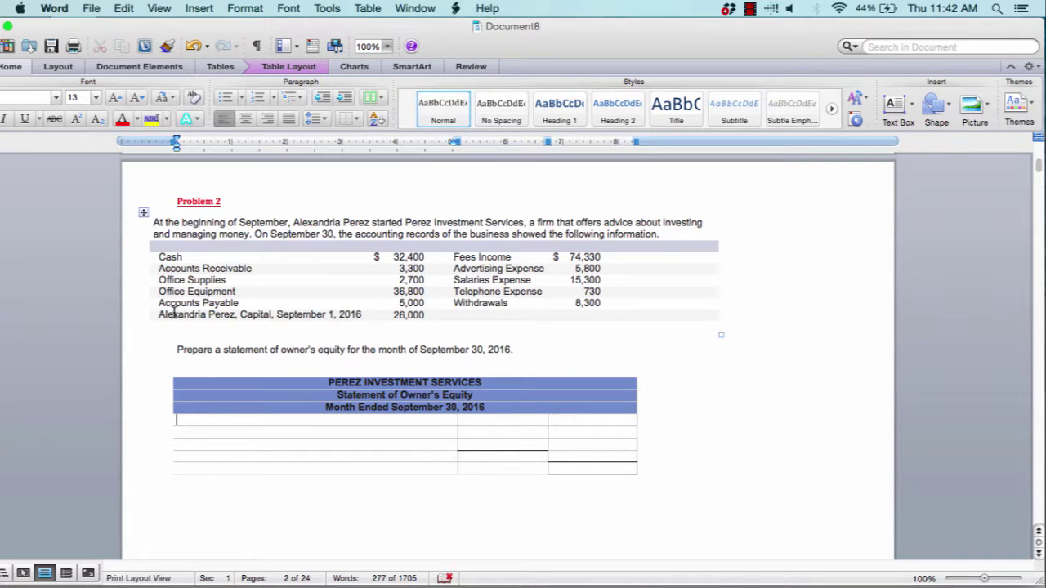
Enter the owner's Capital, September 1, 2016 line with $26,000 in the total column
drag(166, 314, 421, 315)
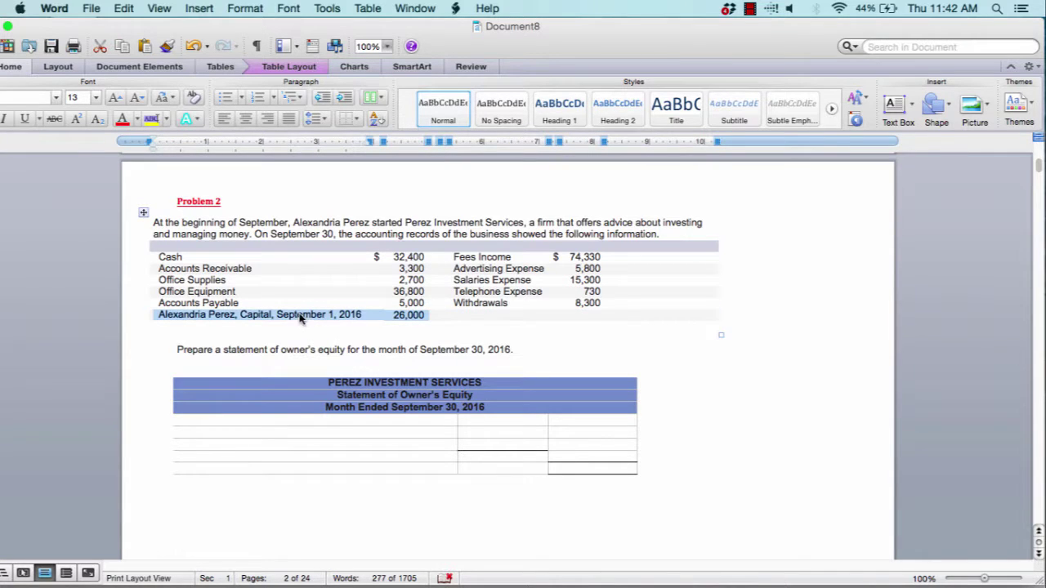
click(314, 421)
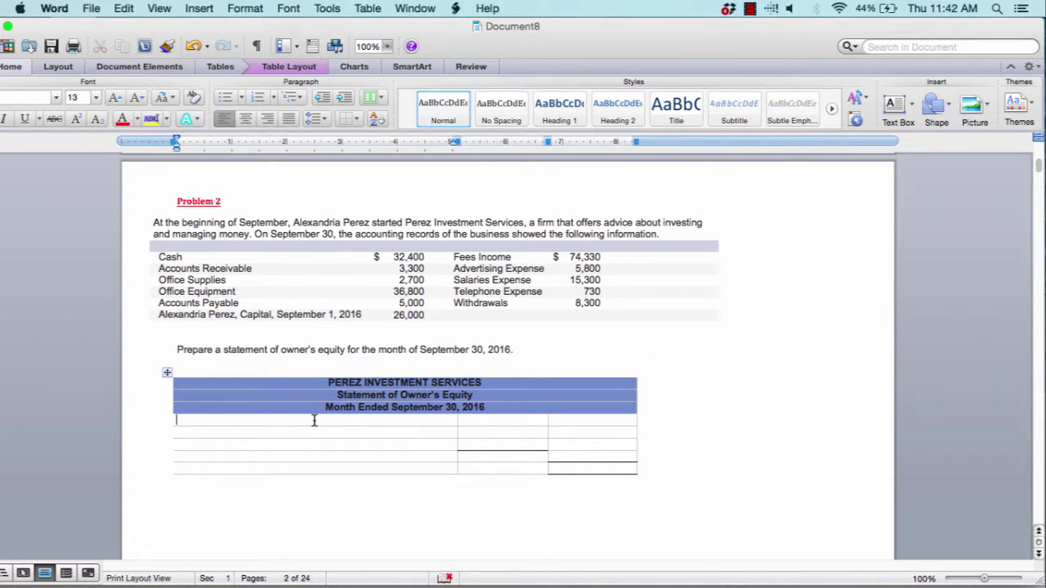
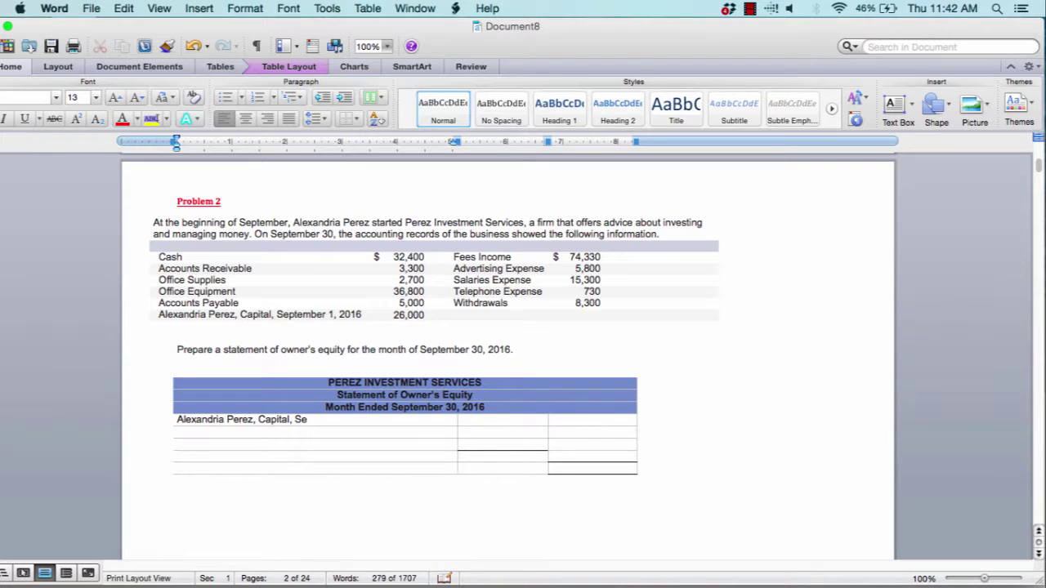
text(ptember 1, 2016)
click(566, 420)
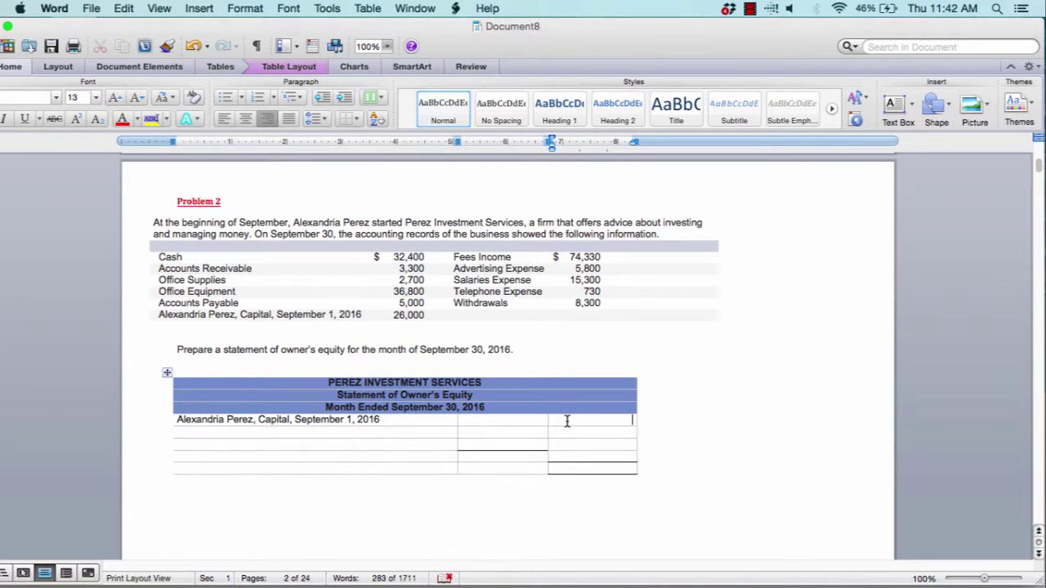
text($26,000)
Add the Net Income for September row label
click(324, 430)
text(Net Invom)
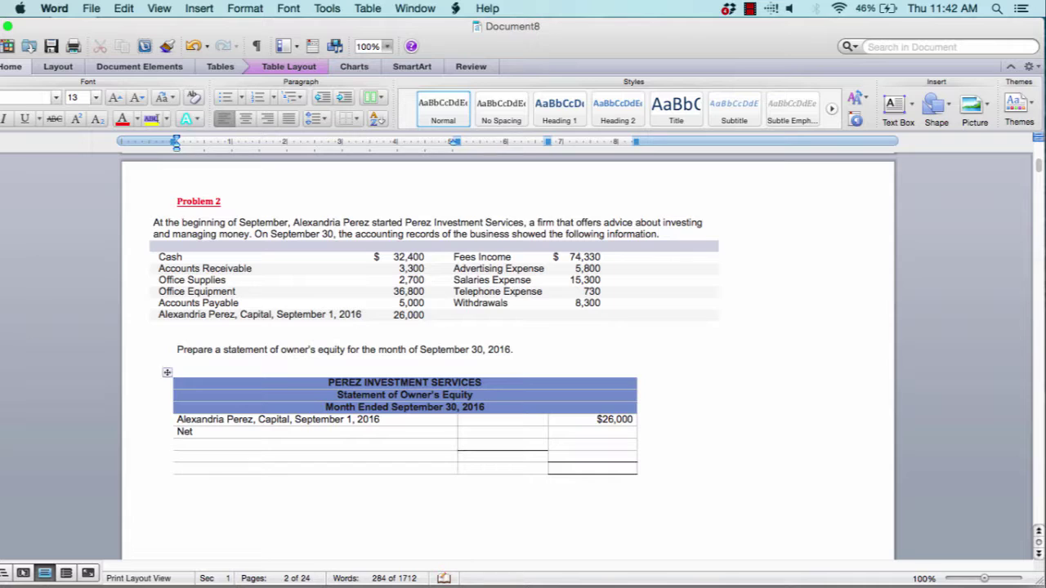
key(BackSpace)
key(BackSpace)
key(BackSpace)
key(BackSpace)
text(ncome for September)
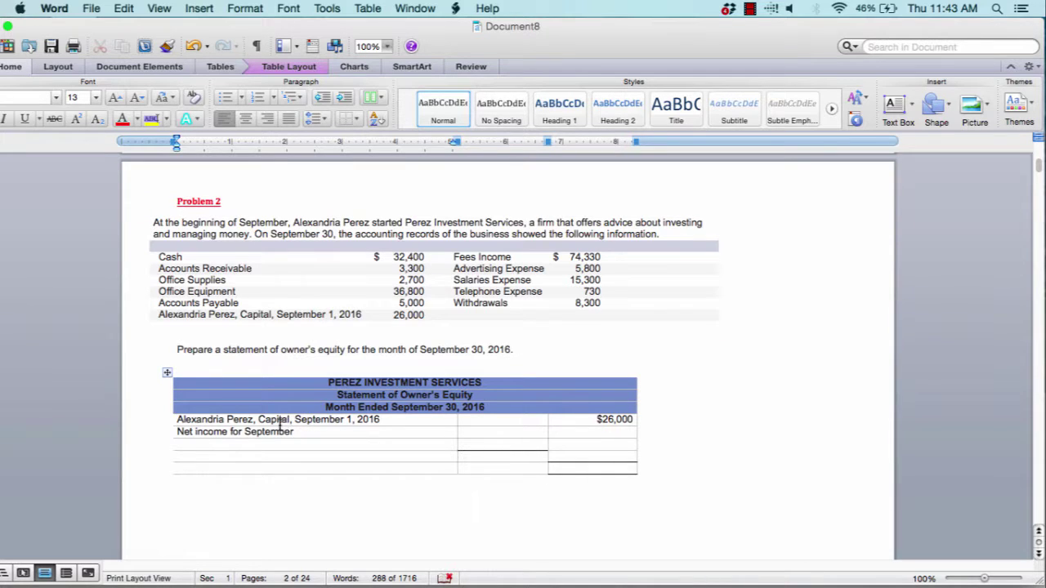
Add the Less: Withdrawals for September and Increase in Capital row labels
click(261, 447)
text(Less:  Withdrea)
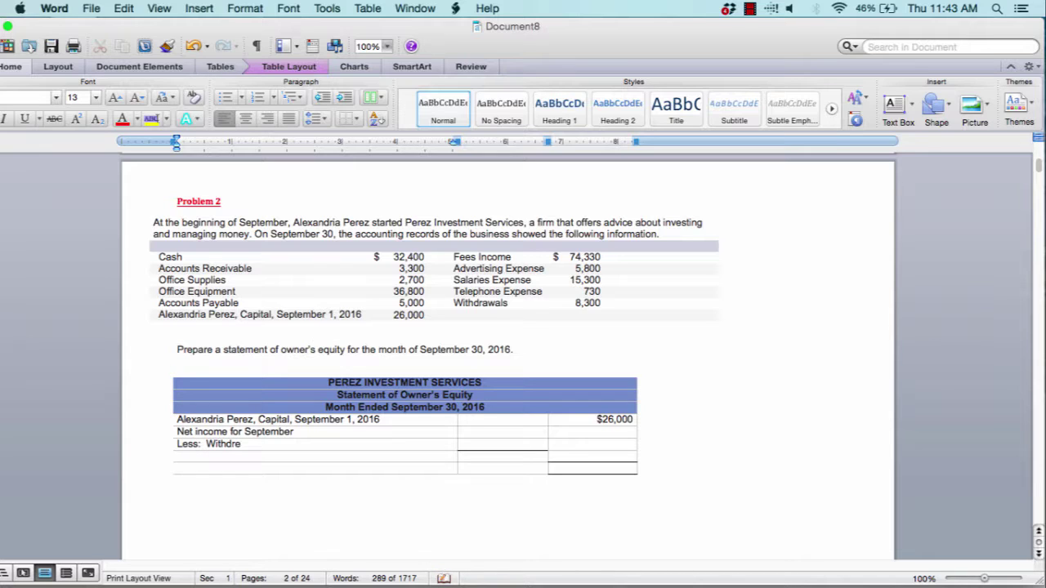
key(BackSpace)
key(BackSpace)
text(awals for Sept)
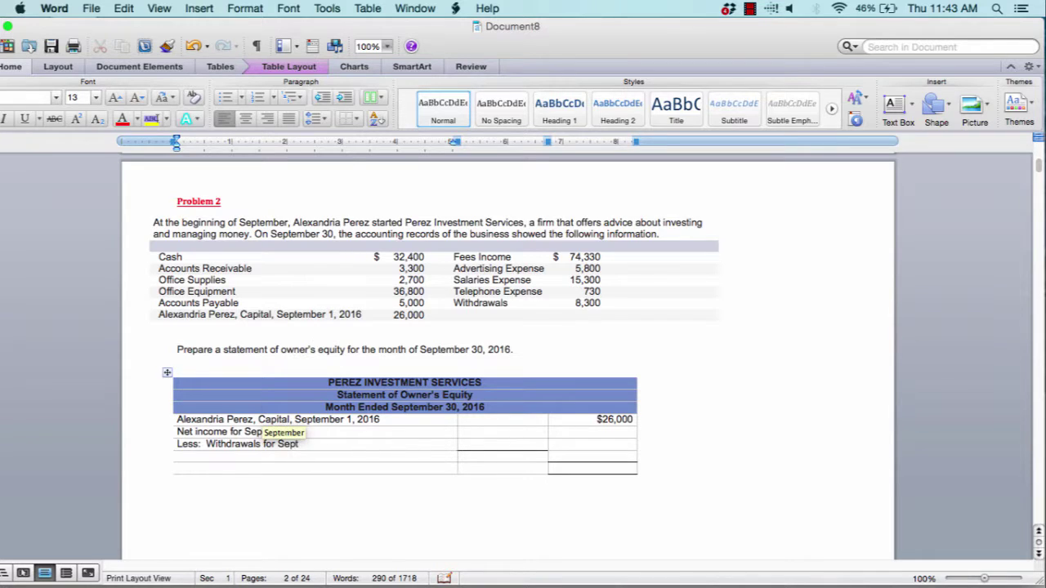
key(Return)
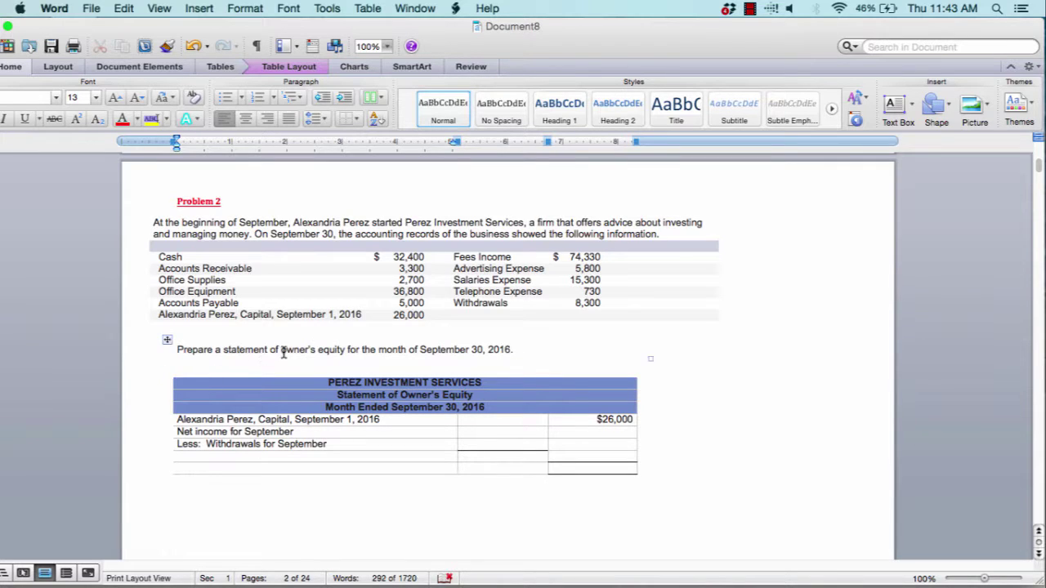
drag(531, 303, 616, 308)
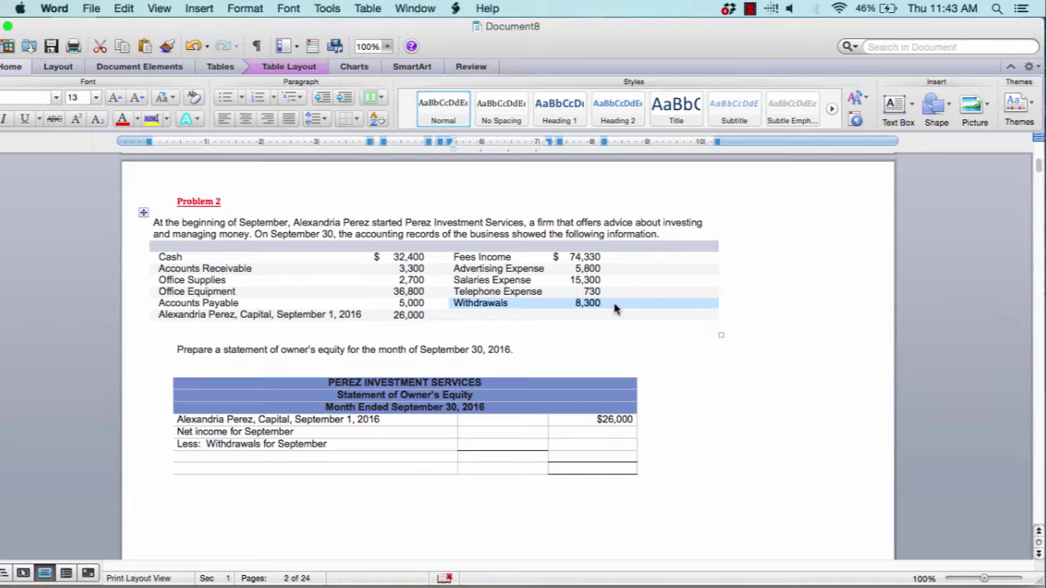
click(250, 458)
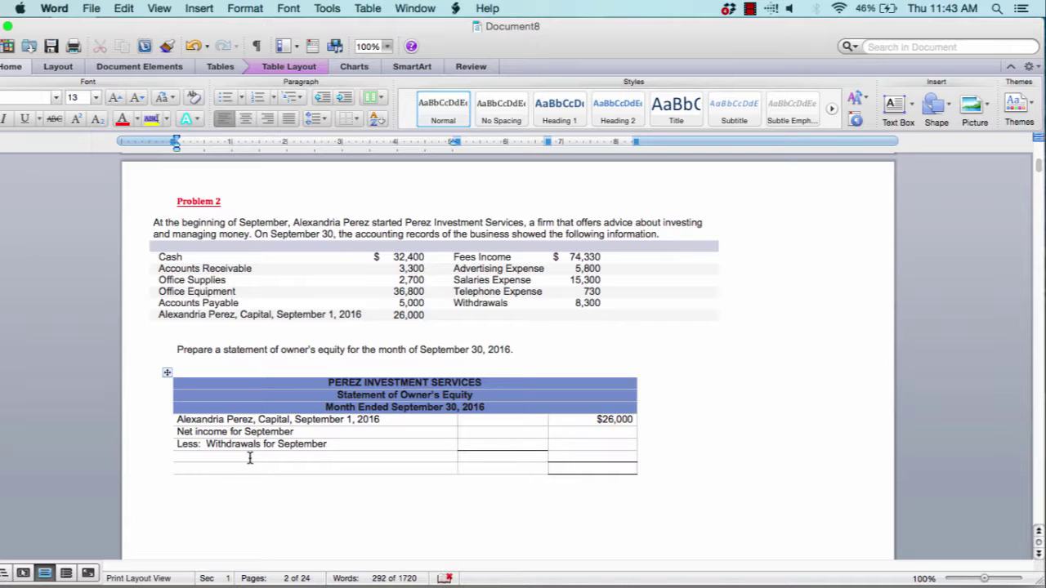
text(Increase in Capital)
Type $ in the middle-column cells beside Net Income and Withdrawals
click(576, 456)
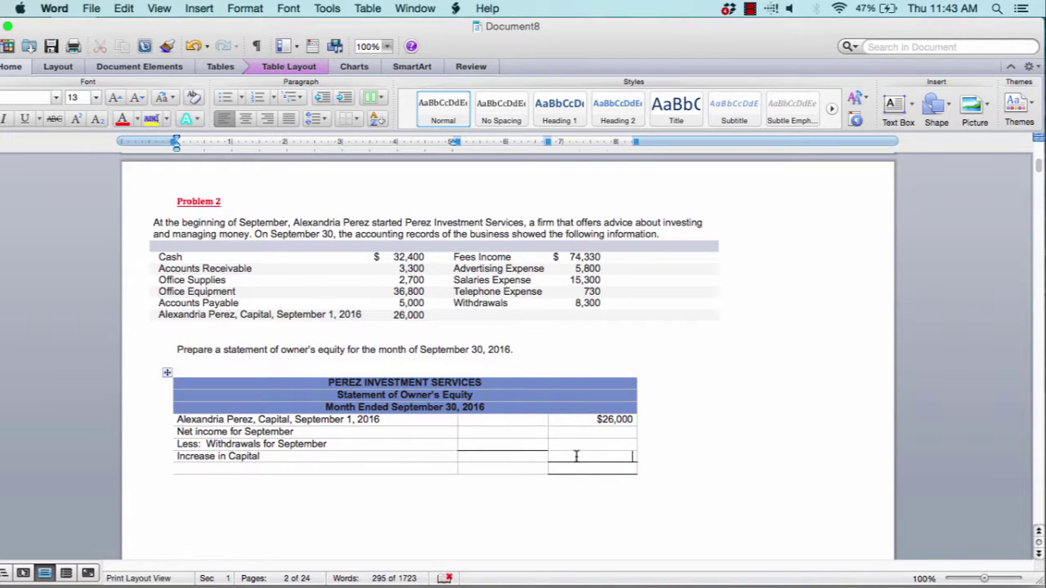
click(250, 468)
click(513, 432)
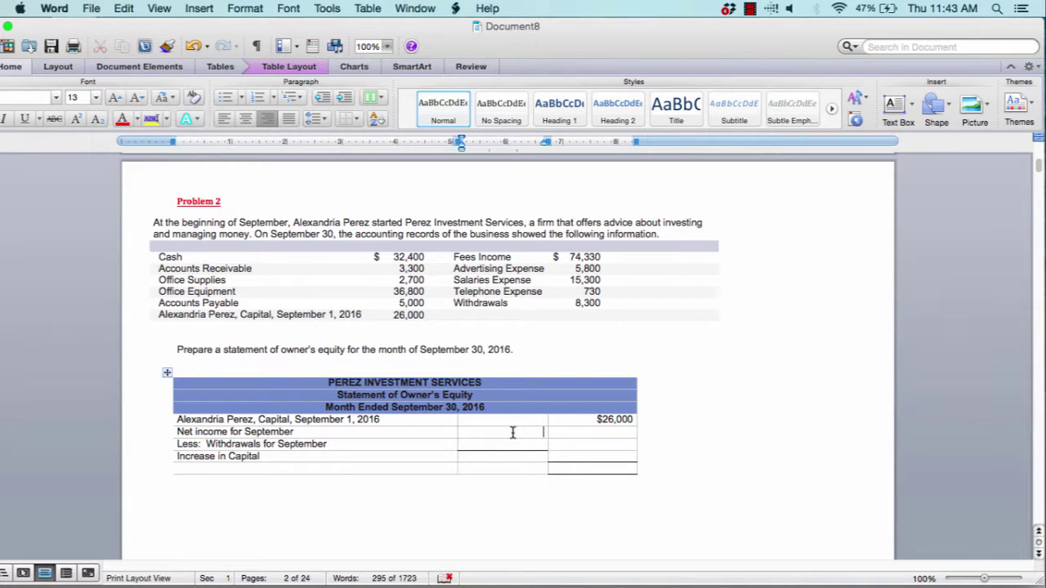
text($)
click(532, 445)
text($$)
click(600, 457)
click(237, 469)
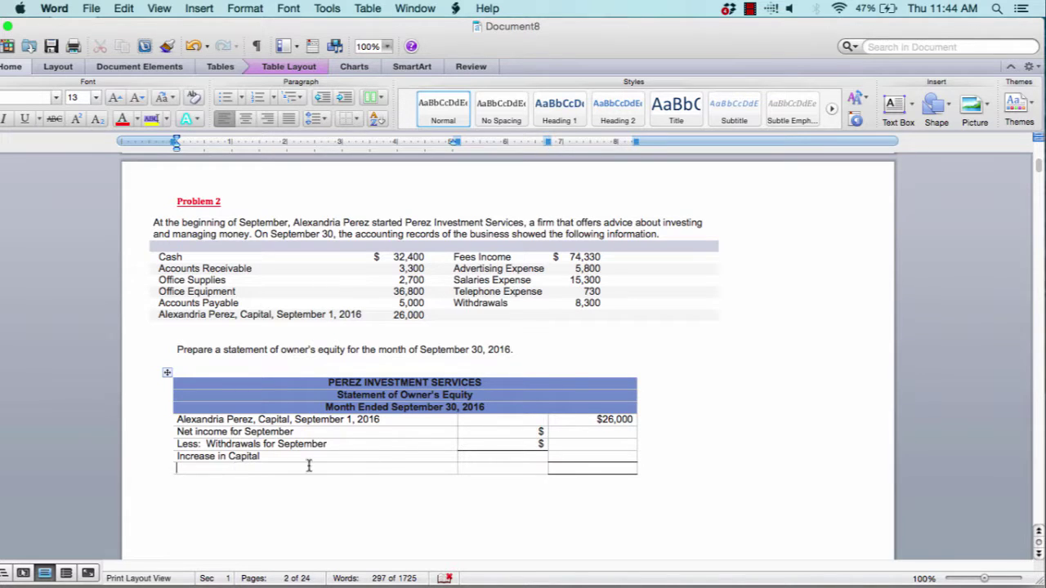
click(611, 419)
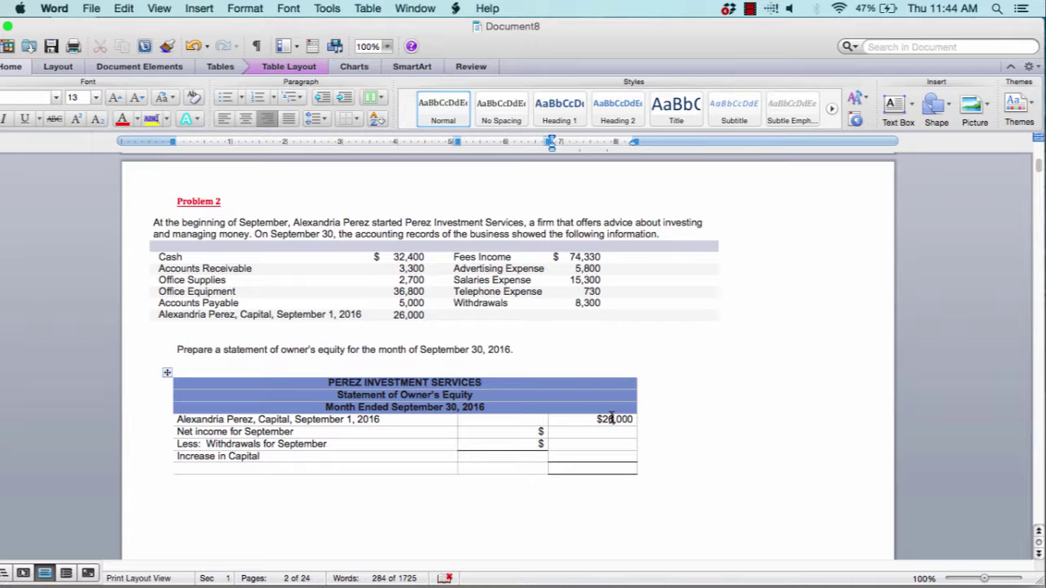
click(611, 455)
click(196, 469)
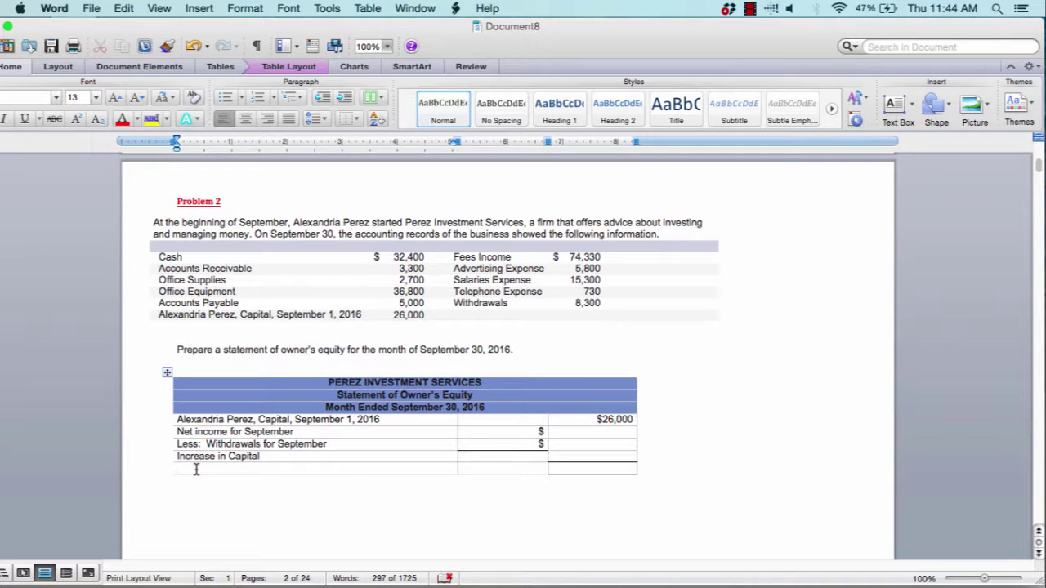
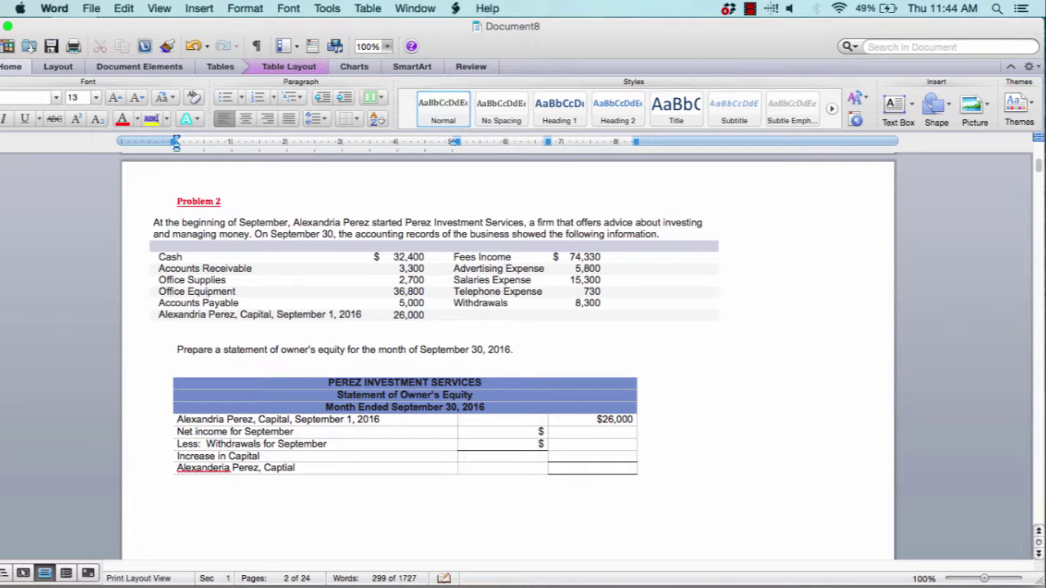
Add the owner's Capital, September 30, 2016 line, with $ in its total and Increase in Capital
text(, Sete)
text(ptember)
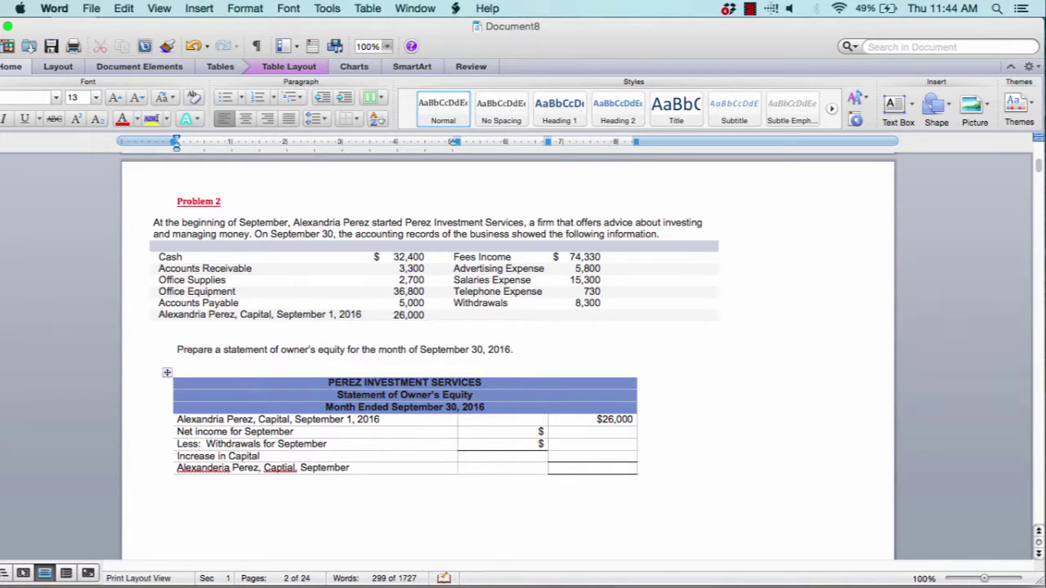
key(BackSpace)
key(BackSpace)
key(BackSpace)
key(BackSpace)
key(BackSpace)
key(BackSpace)
key(BackSpace)
key(BackSpace)
key(BackSpace)
key(BackSpace)
key(BackSpace)
key(BackSpace)
key(BackSpace)
key(BackSpace)
text(ital, September 30, 2)
key(Tab)
key(Tab)
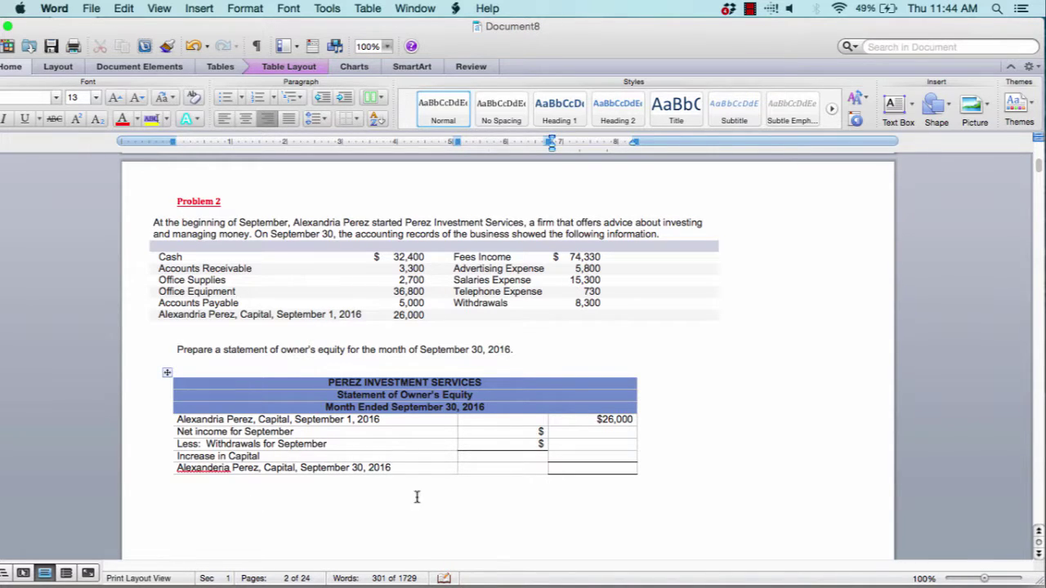
text($)
click(630, 455)
text($)
Scroll down to the blank balance sheet and place the cursor in the first Assets cell
scroll(507, 351, down, 3)
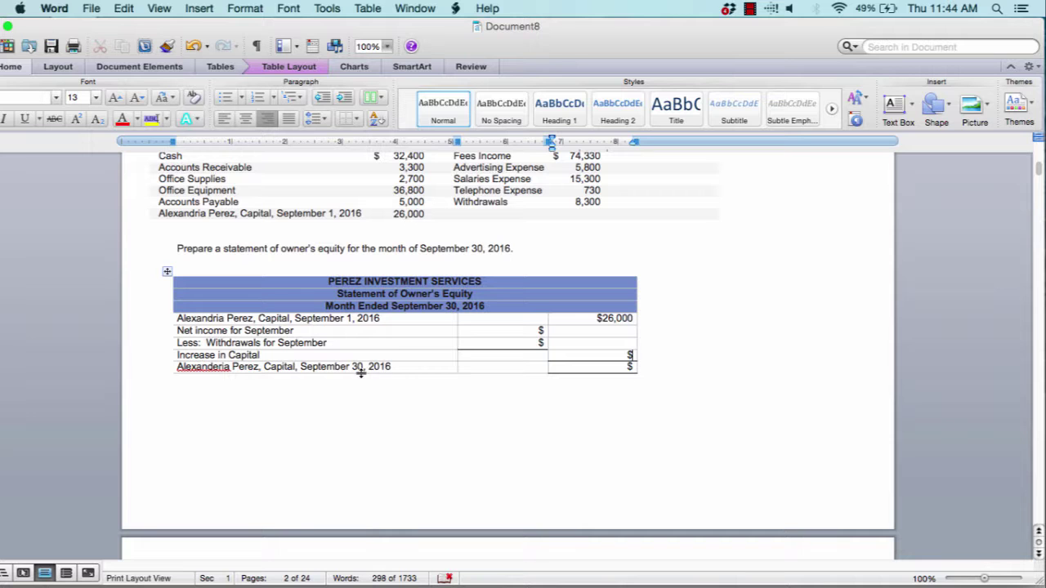
scroll(360, 372, down, 5)
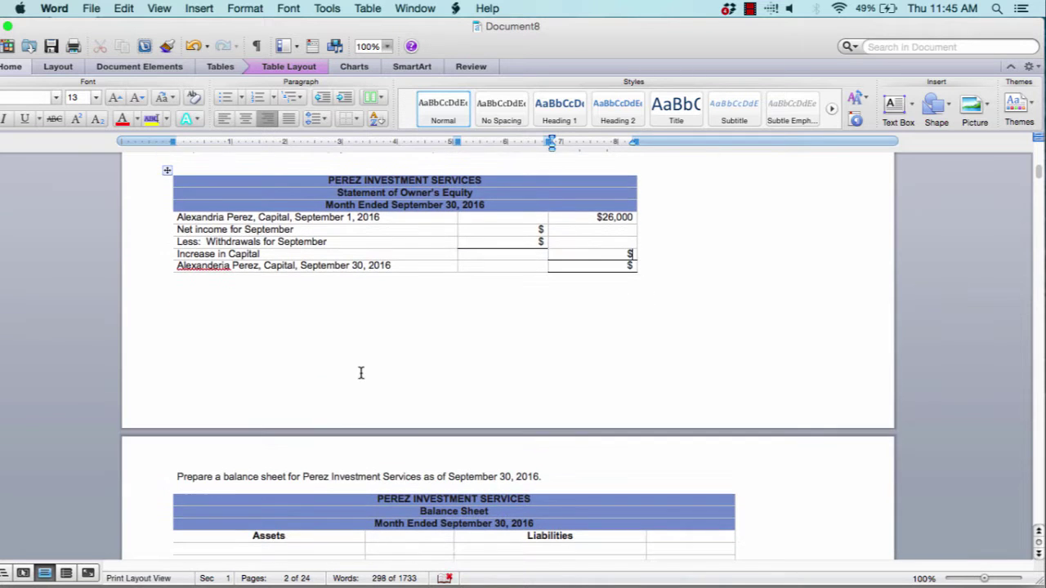
scroll(363, 374, up, 2)
scroll(367, 380, up, 5)
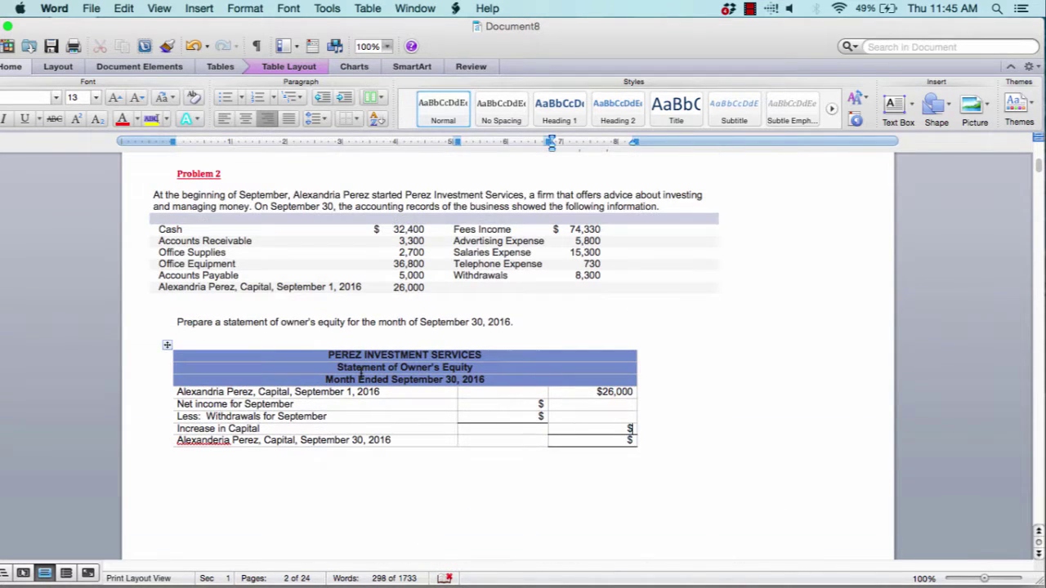
scroll(364, 376, down, 5)
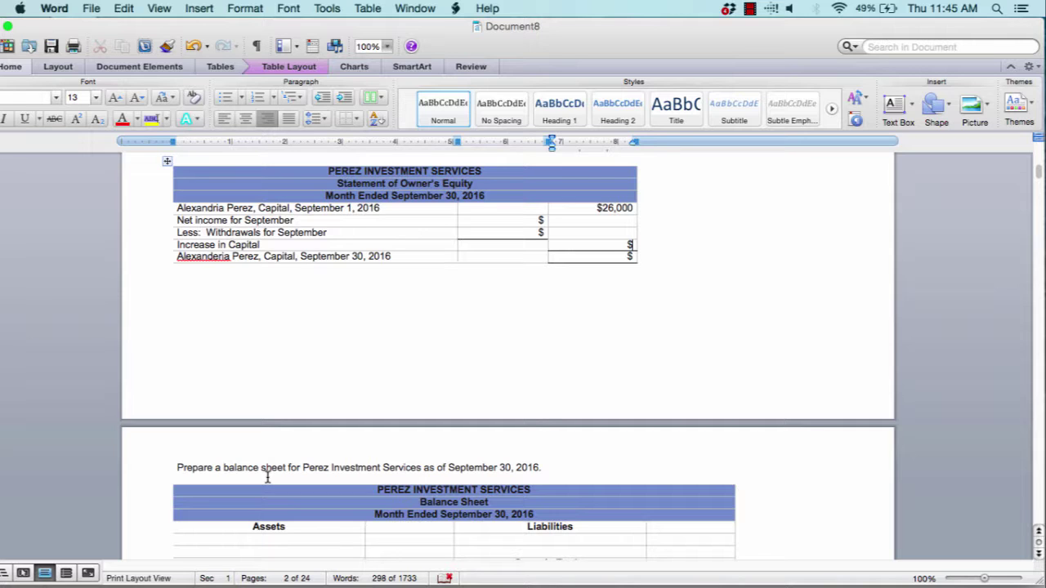
scroll(267, 477, down, 3)
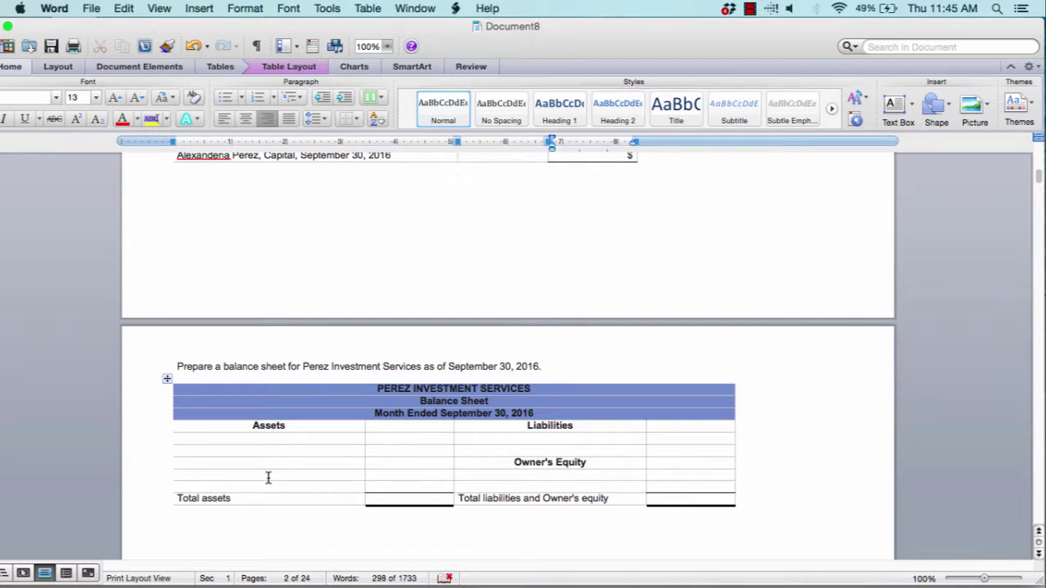
click(238, 436)
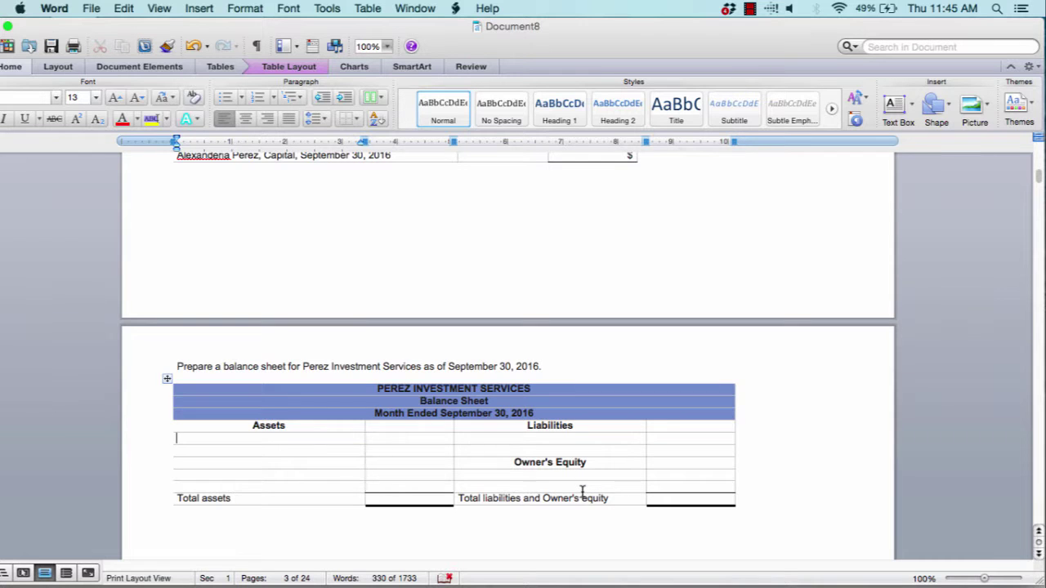
scroll(582, 491, up, 10)
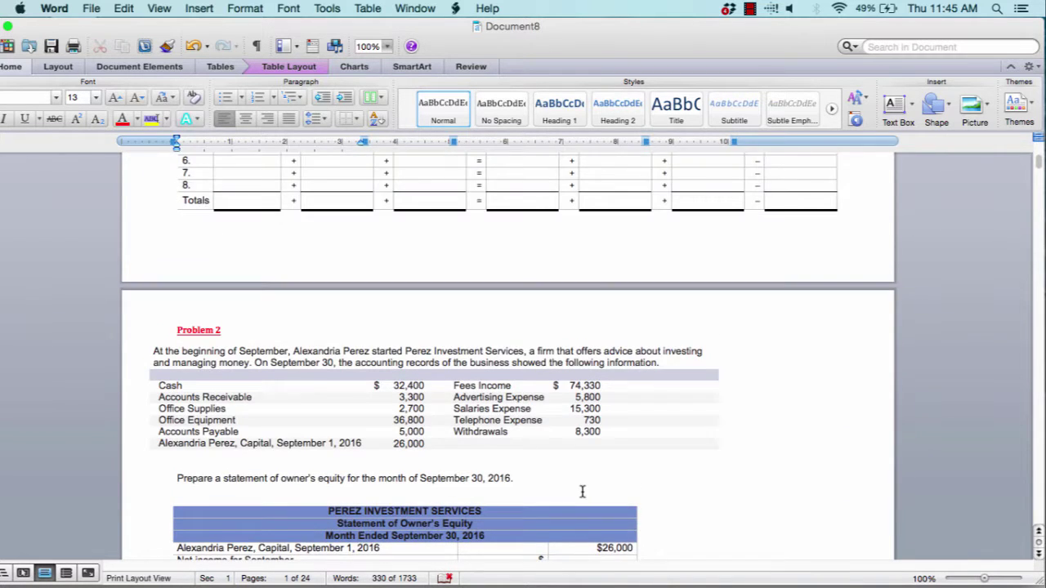
scroll(582, 491, down, 3)
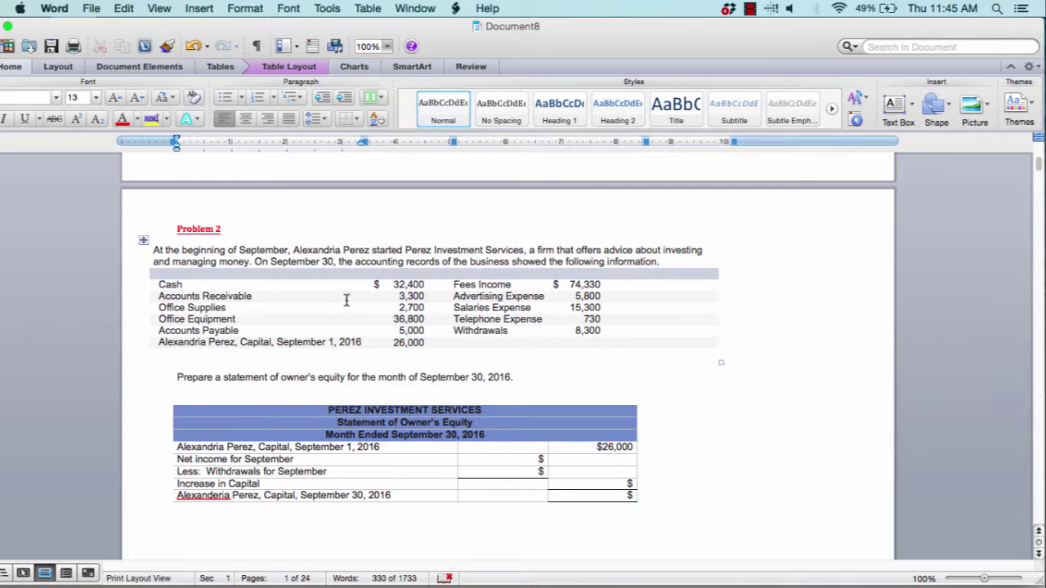
scroll(312, 296, down, 1)
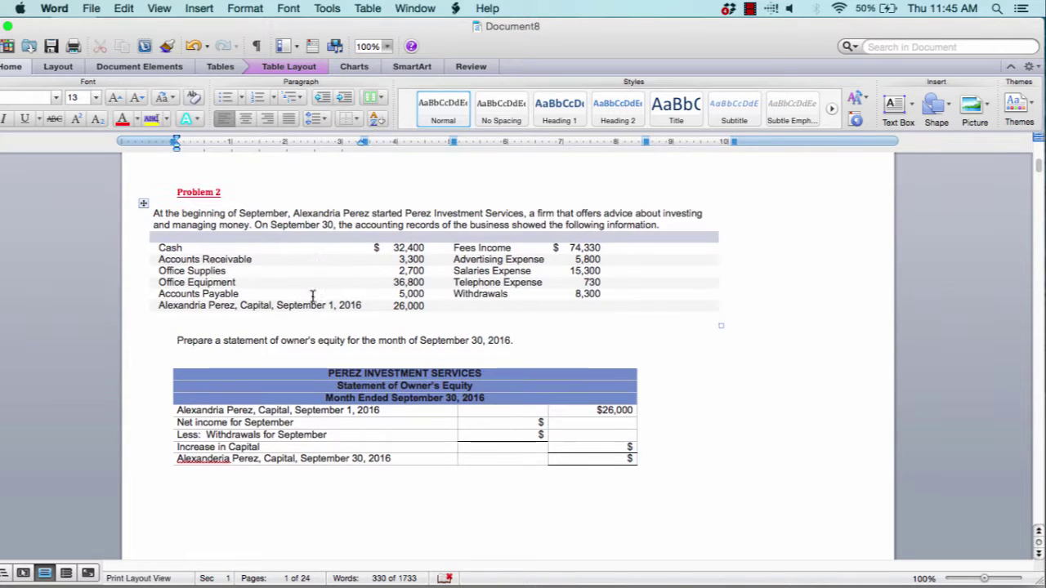
scroll(313, 296, down, 1)
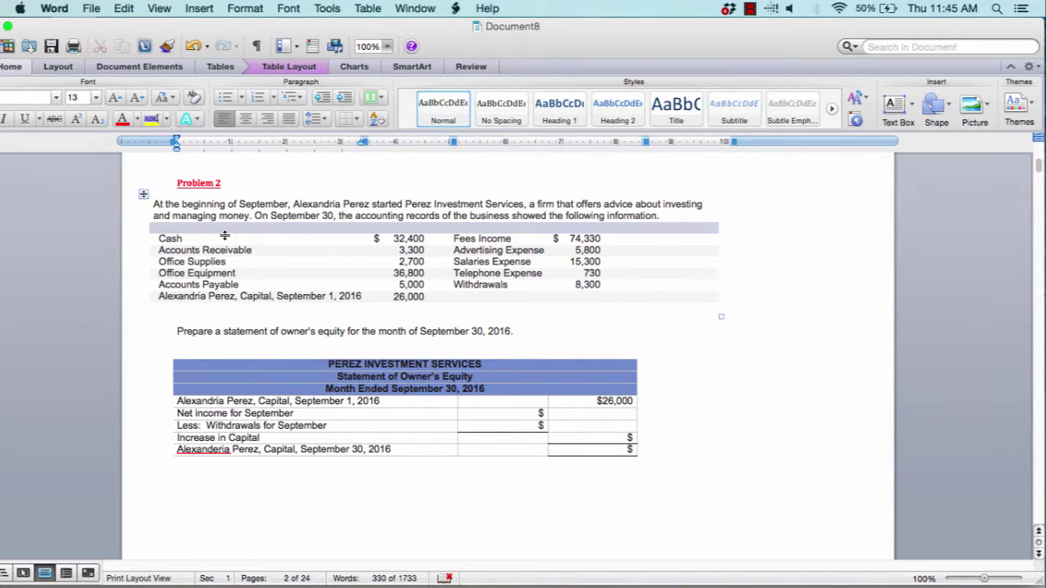
scroll(225, 236, down, 7)
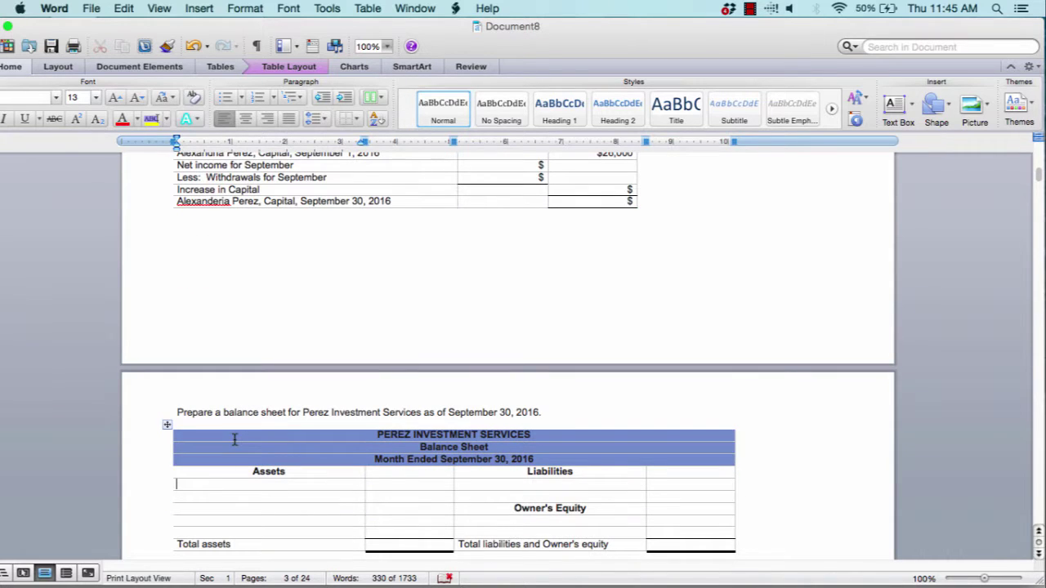
List Cash at $32,400 under Assets
text(Cash)
key(Tab)
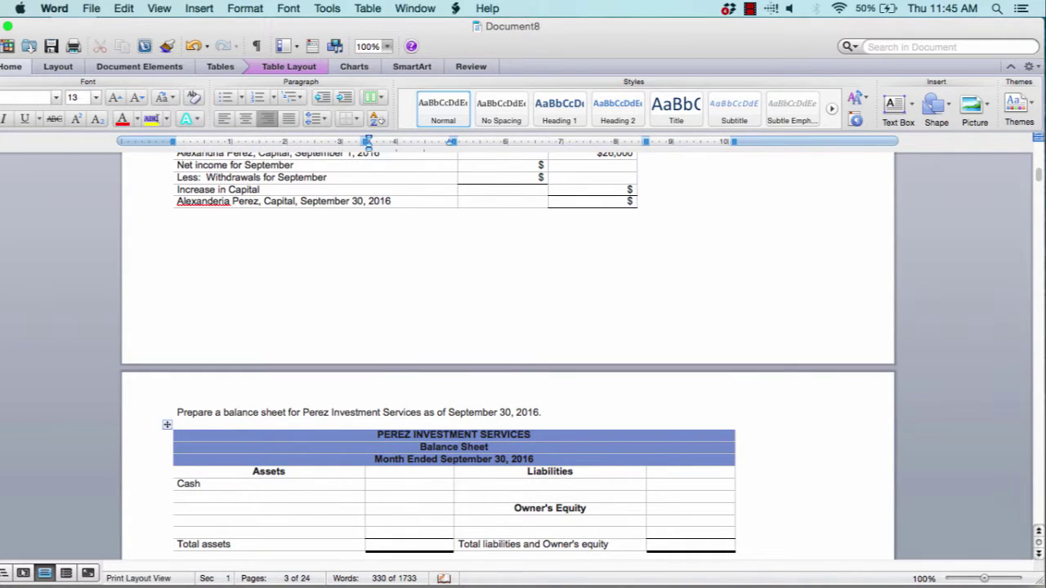
scroll(508, 355, up, 7)
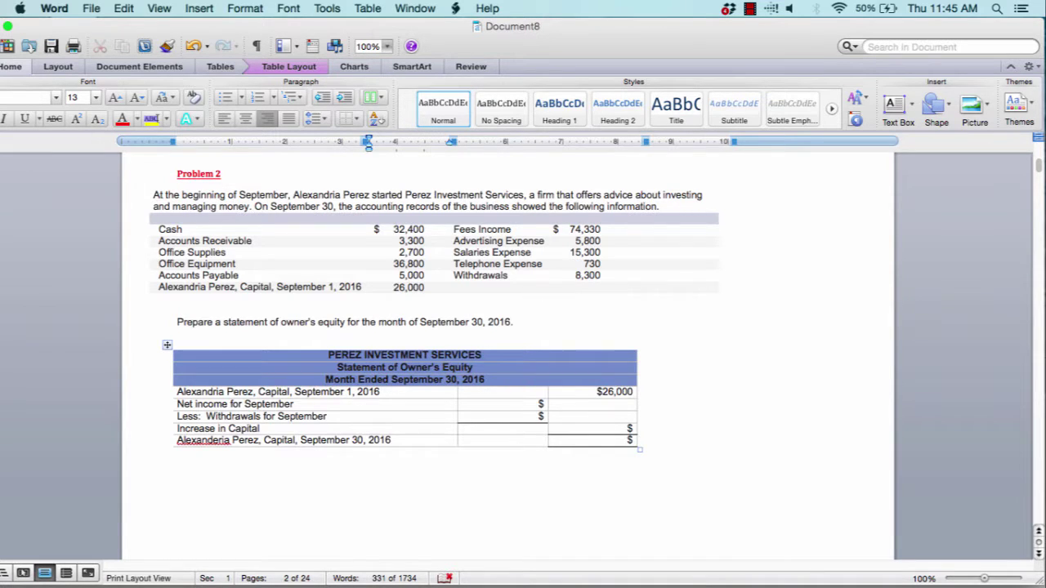
scroll(295, 490, down, 8)
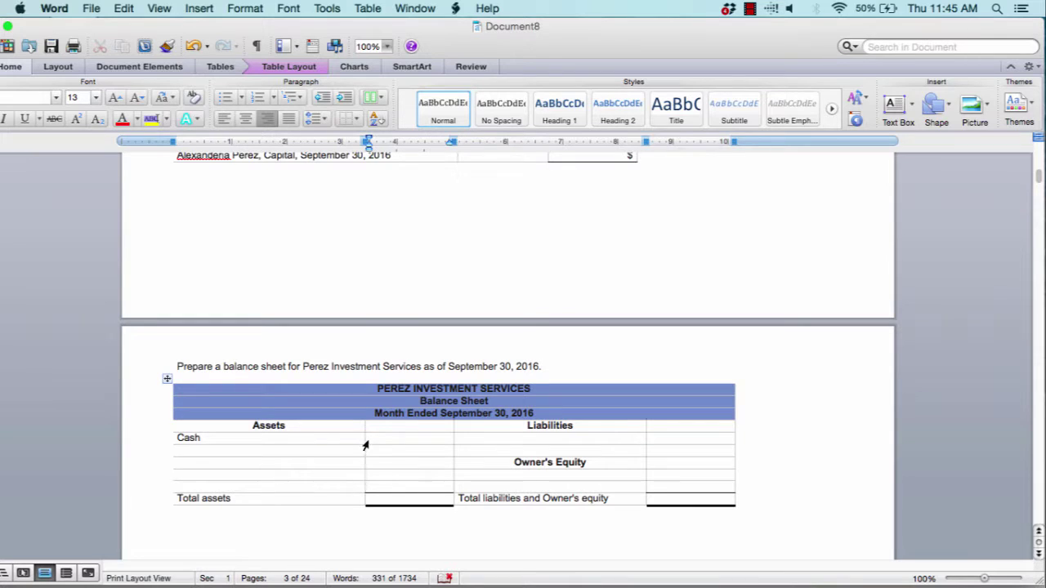
text($32,400)
scroll(506, 352, up, 6)
scroll(220, 276, up, 3)
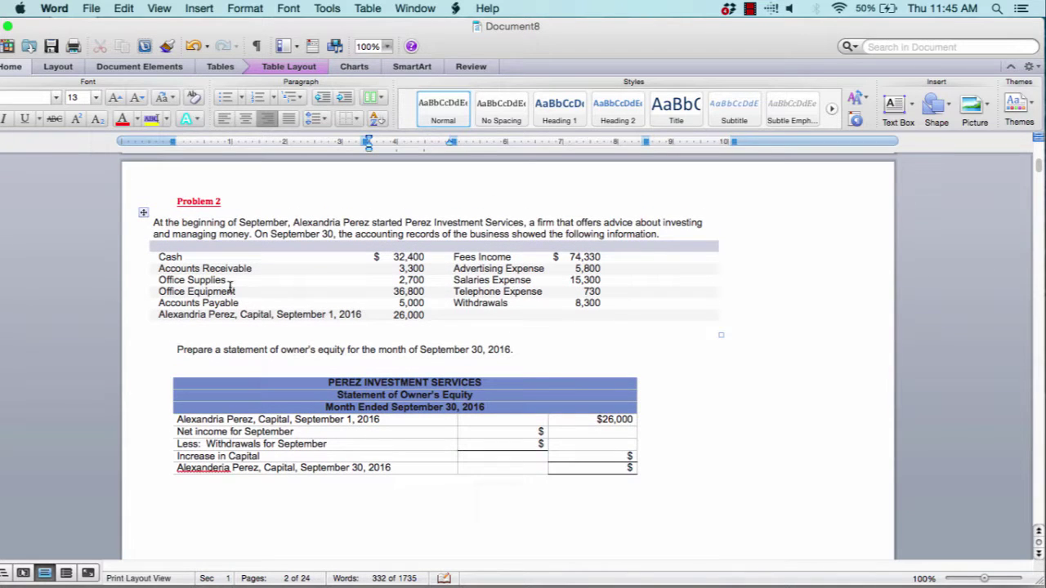
scroll(221, 276, down, 9)
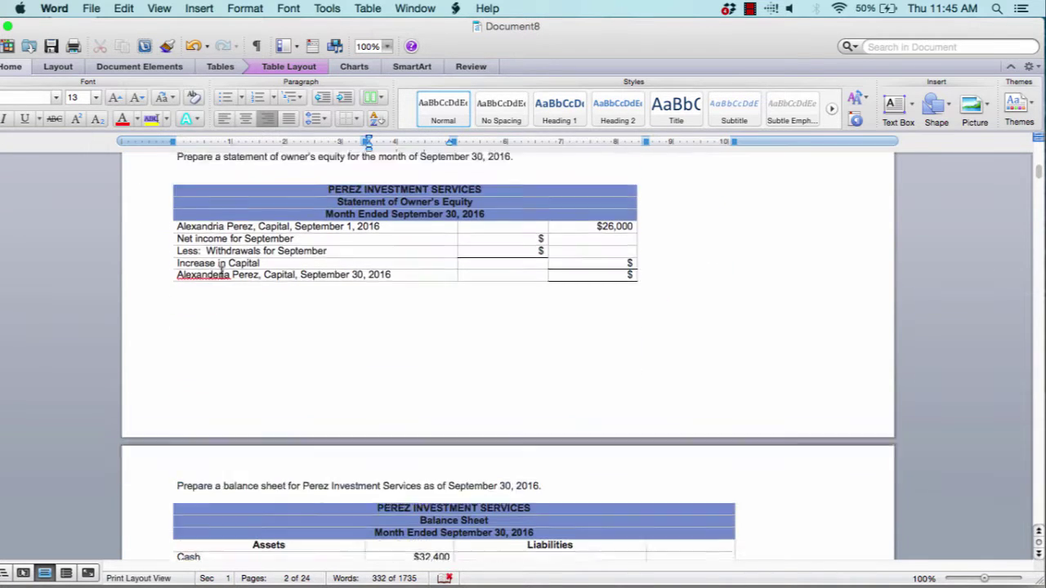
Add an Accounts Receivable row beneath Cash
right_click(206, 527)
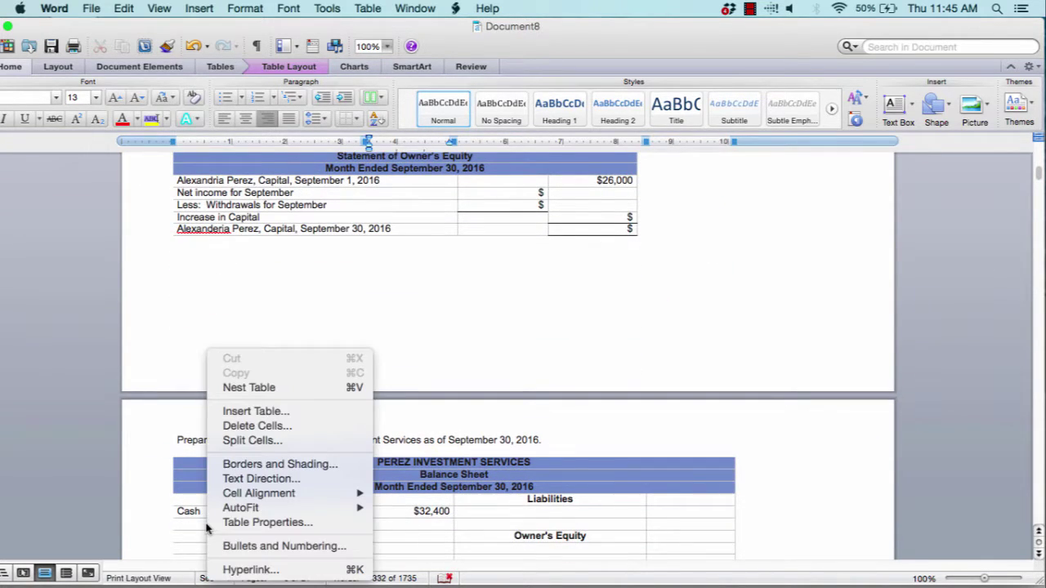
click(187, 524)
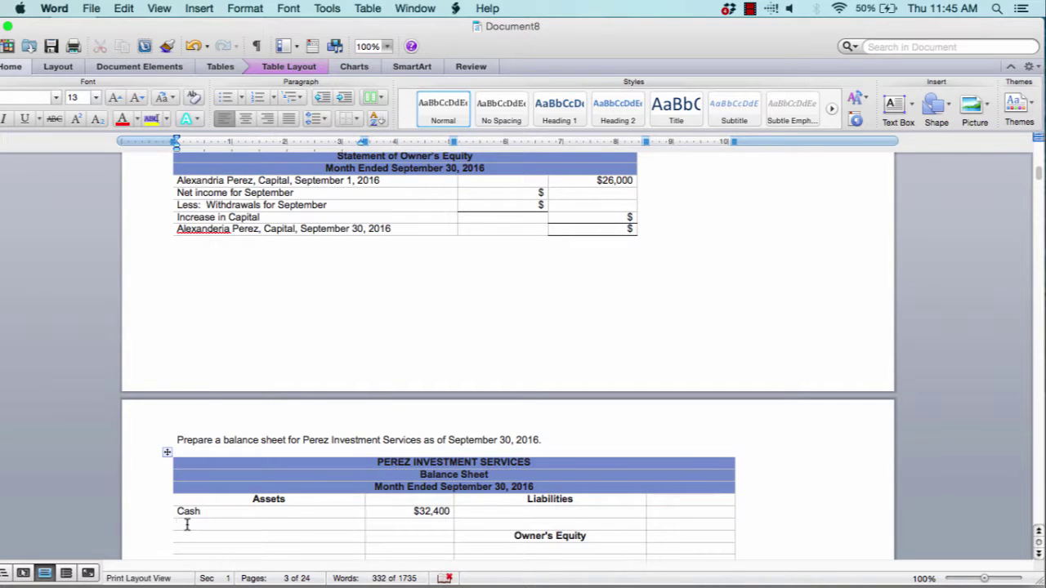
text(Accounts Receivable)
key(Tab)
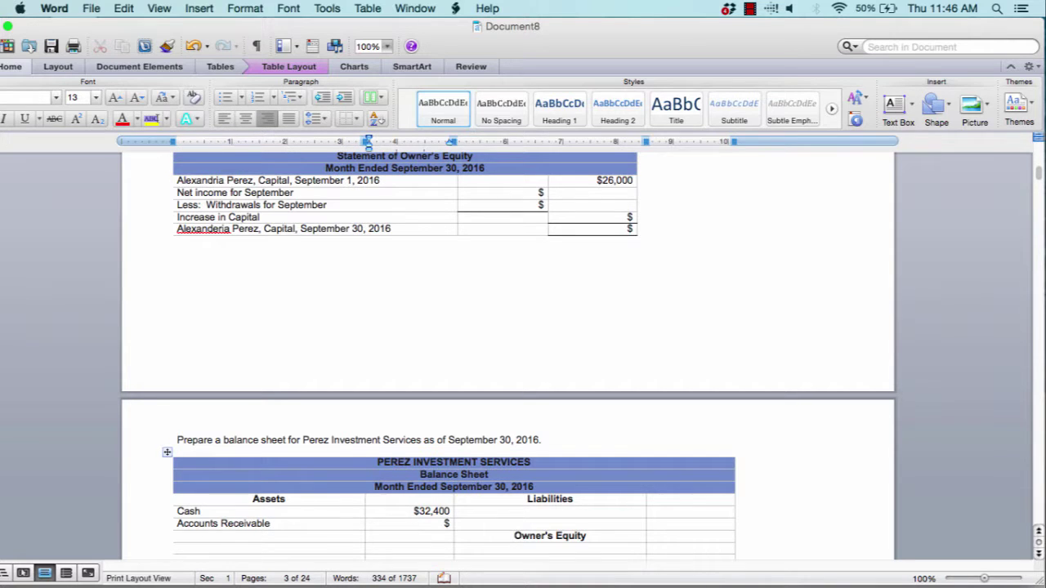
scroll(417, 523, up, 10)
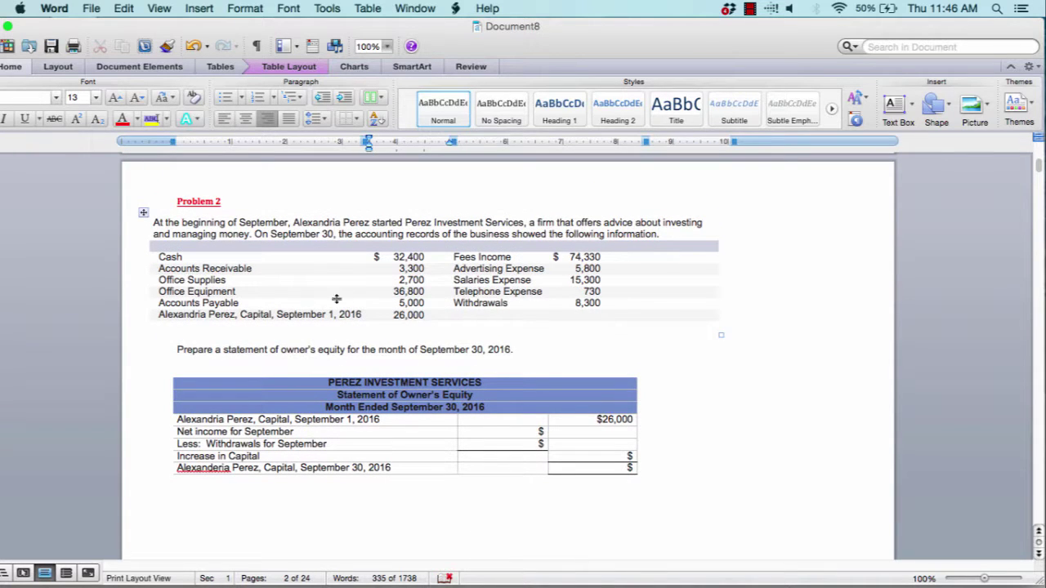
Add Accounts Payable under Liabilities with a right-aligned $ amount
drag(160, 302, 245, 303)
scroll(245, 303, down, 10)
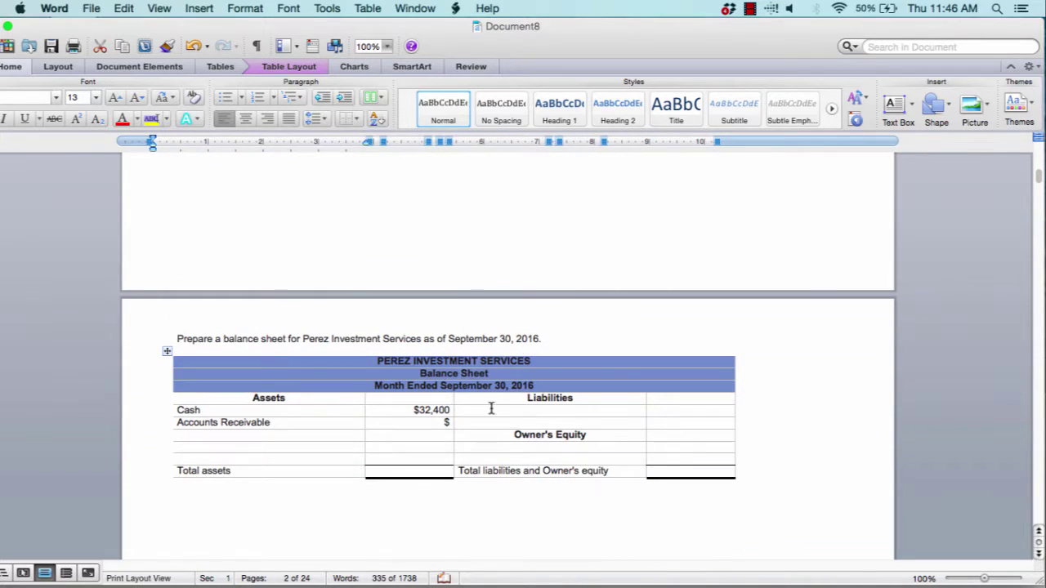
click(492, 411)
text(Ac)
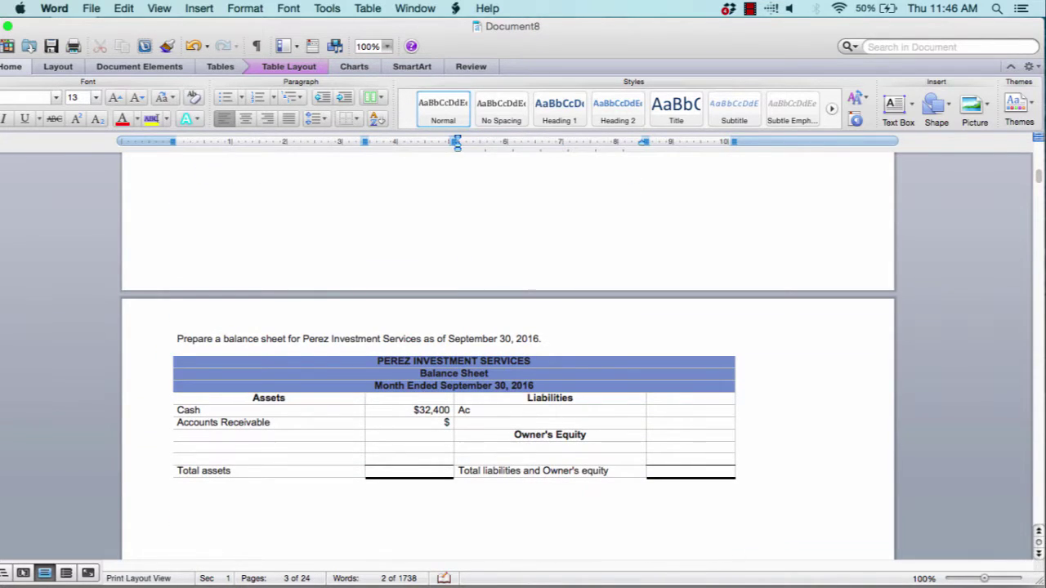
text(counts Payable)
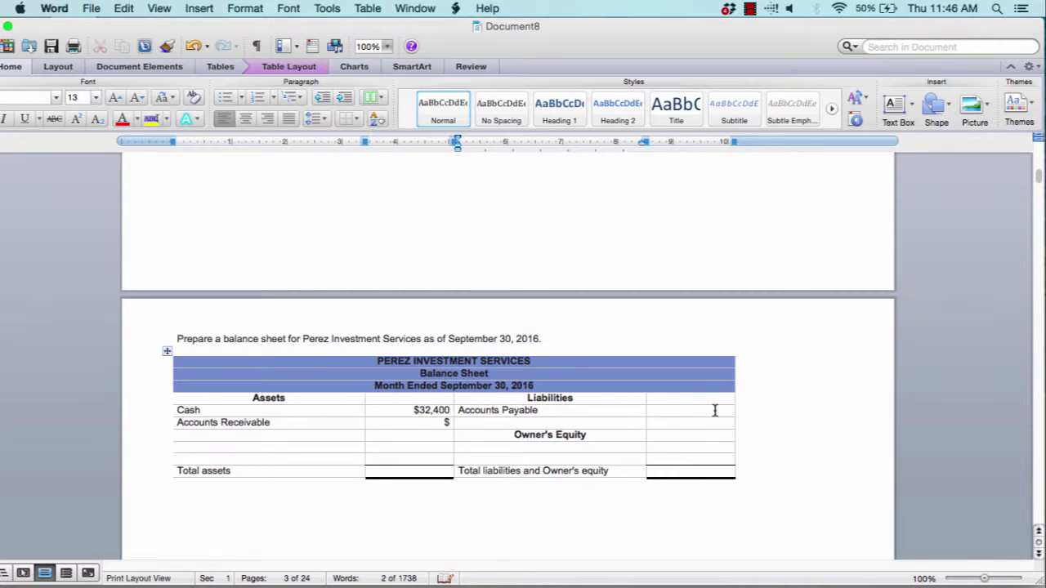
click(706, 411)
key(super+r)
text($)
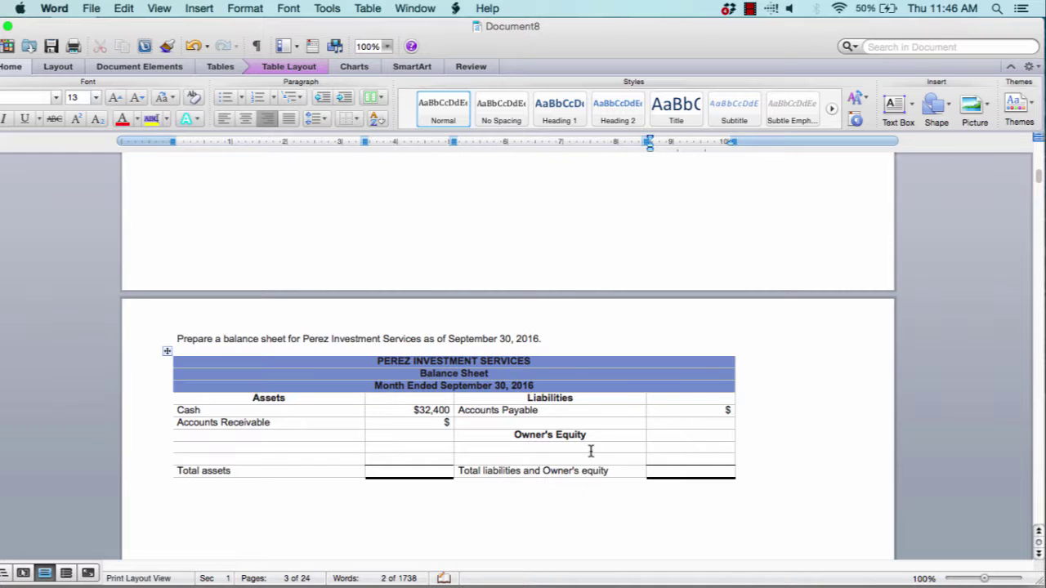
Enter the owner's Capital line under Owner's Equity
click(591, 449)
scroll(591, 449, up, 5)
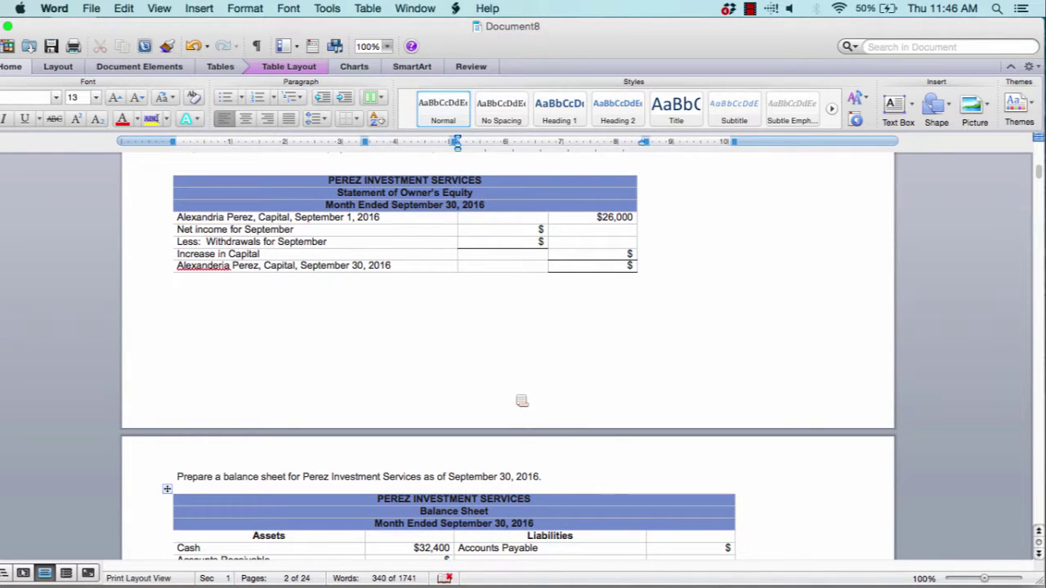
scroll(522, 401, up, 1)
scroll(521, 400, down, 3)
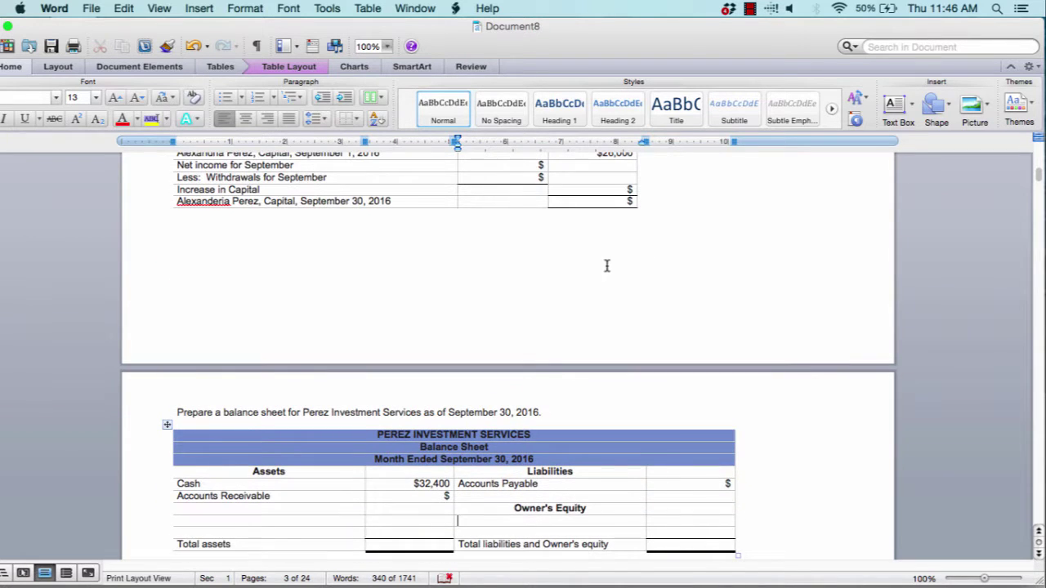
scroll(604, 268, up, 1)
scroll(603, 270, down, 3)
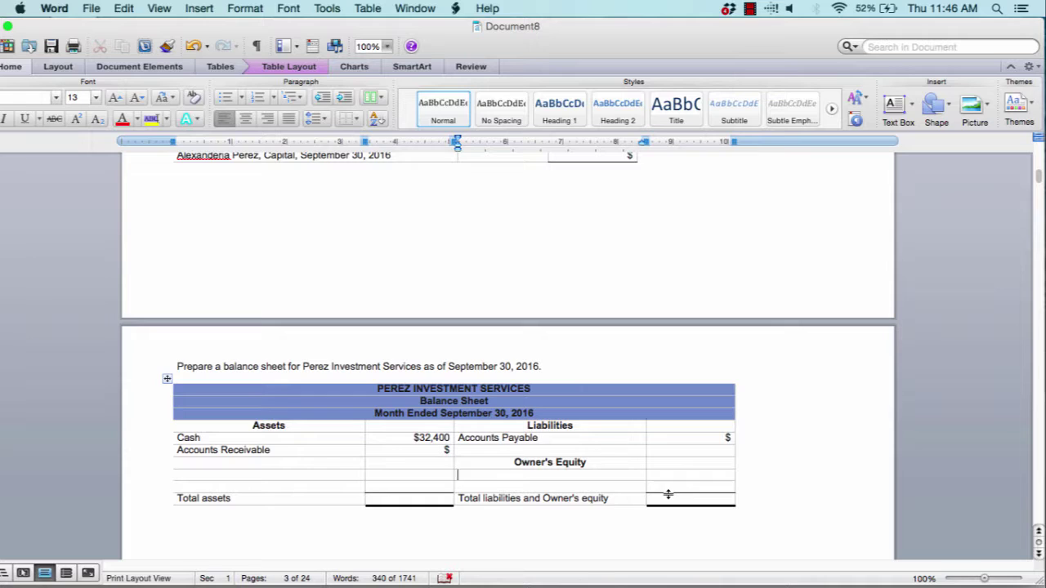
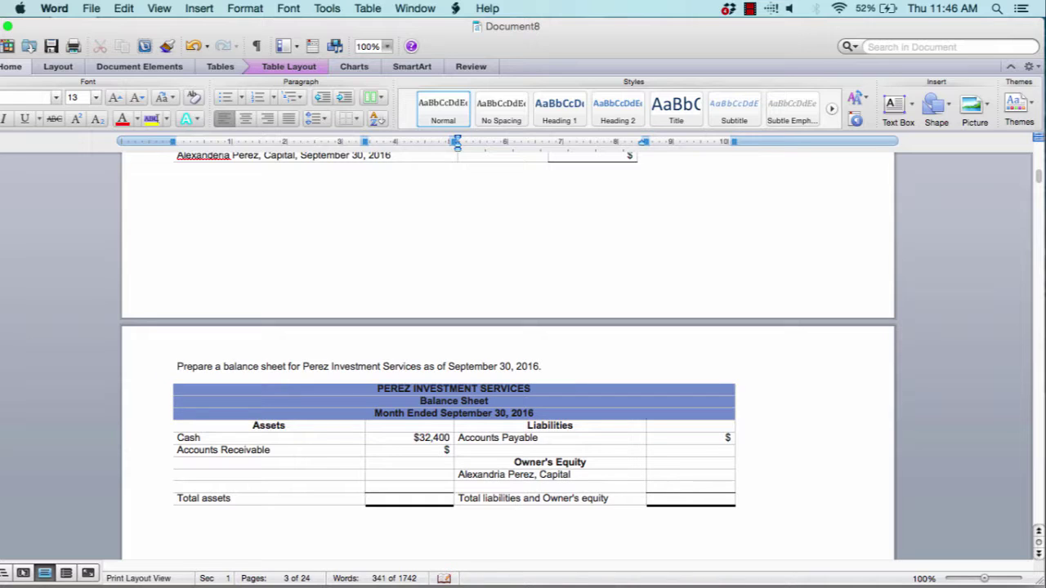
key(Tab)
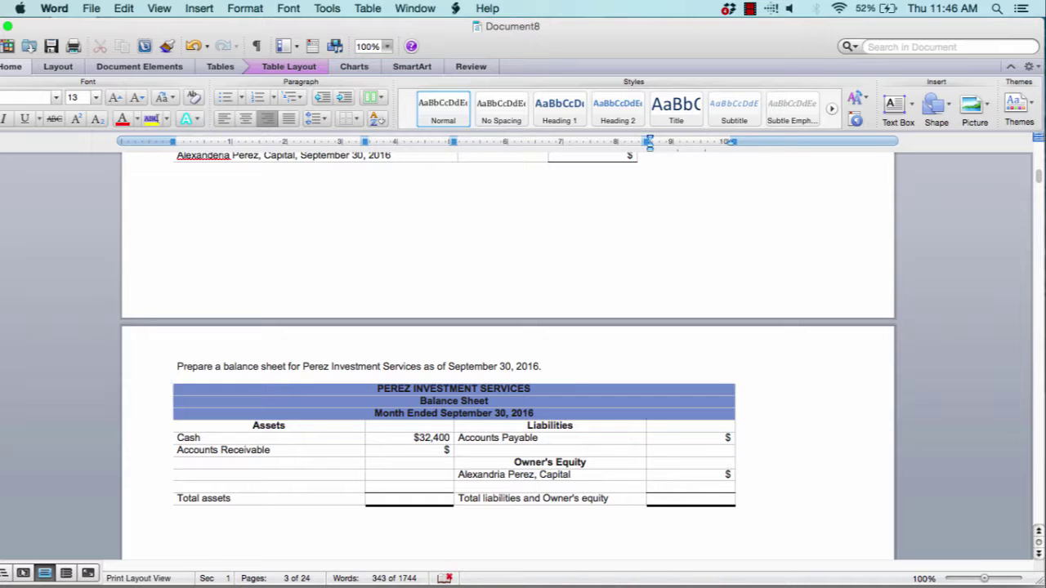
Type $ in the Total assets and Total liabilities and Owner's equity amount cells
scroll(684, 334, up, 3)
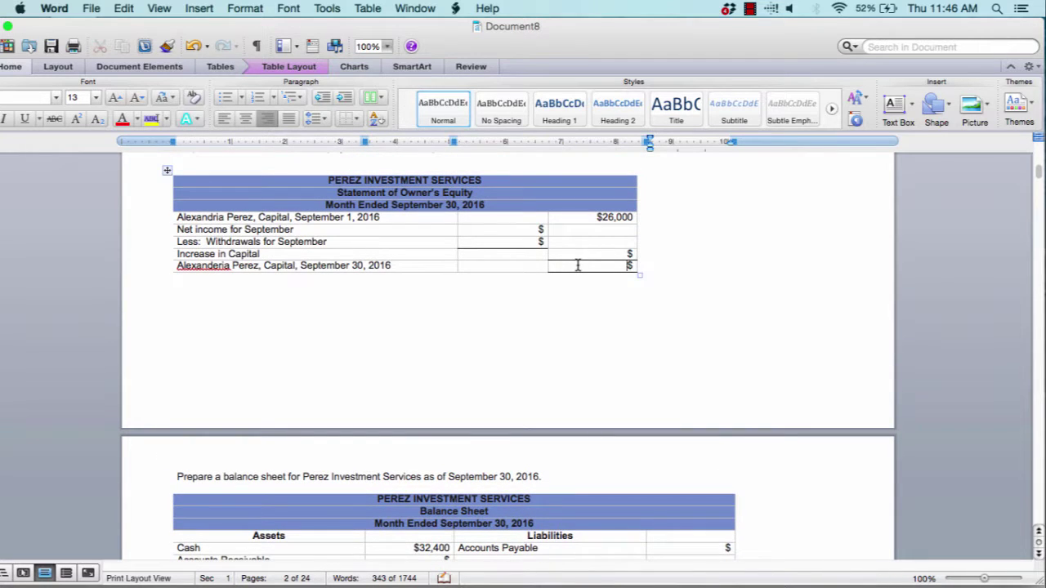
double_click(629, 264)
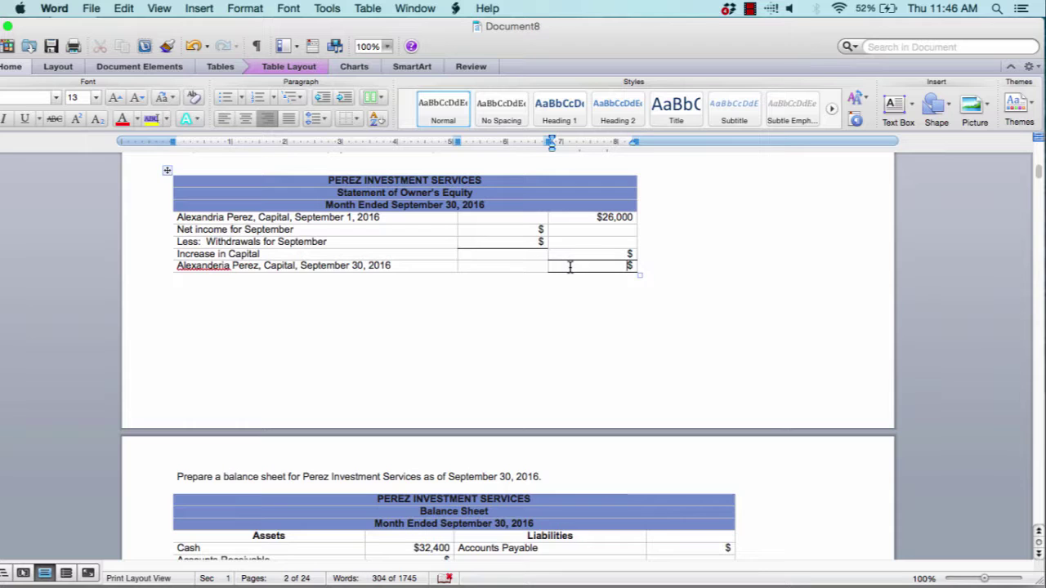
scroll(569, 267, down, 6)
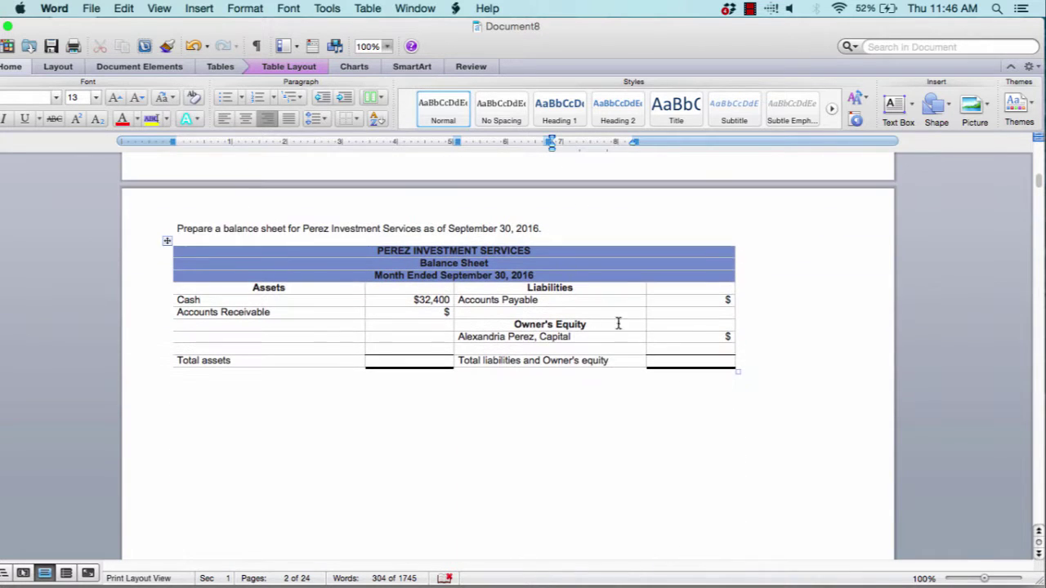
click(730, 336)
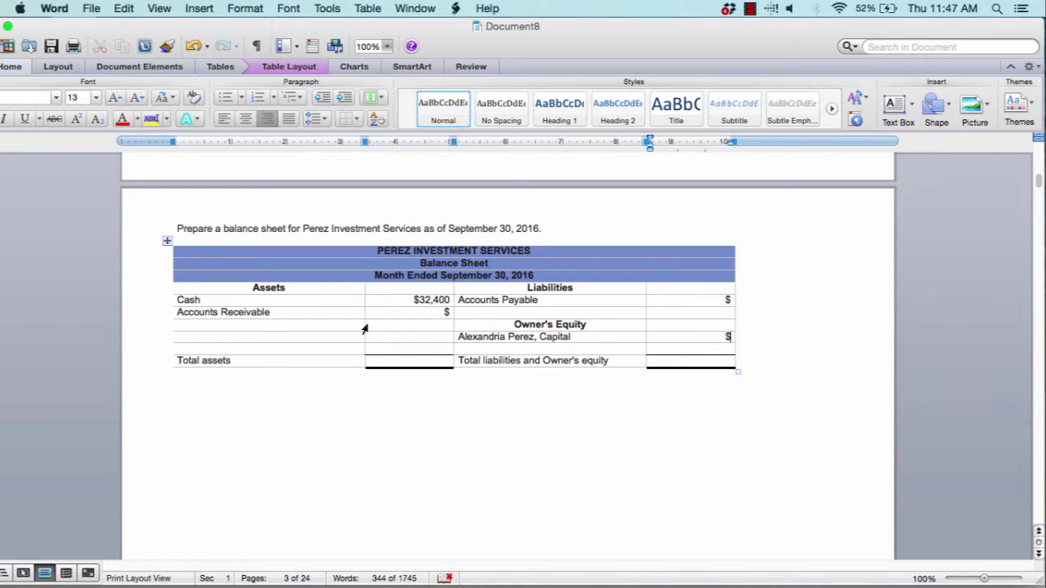
click(410, 363)
text($)
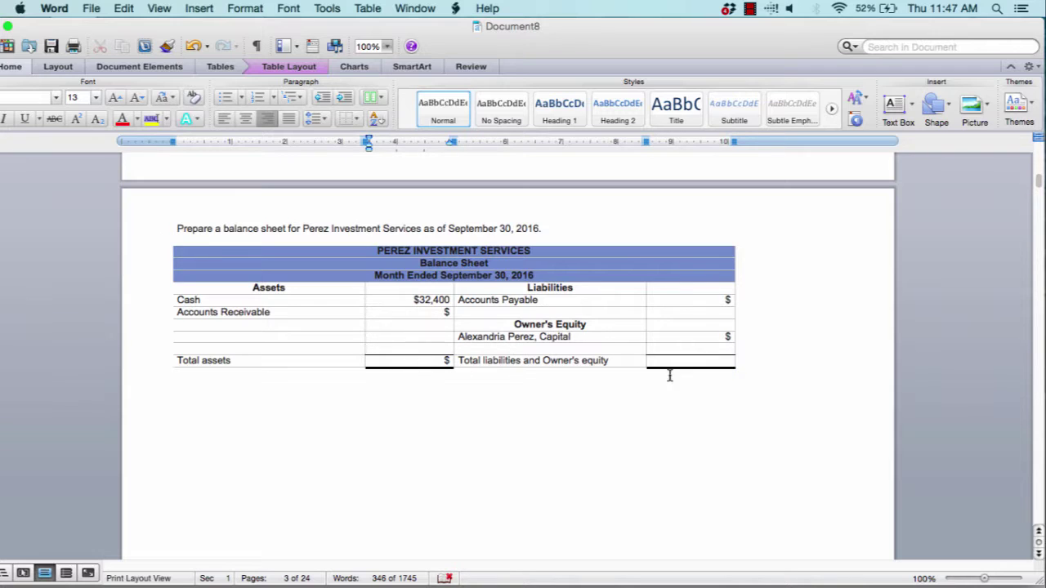
click(725, 361)
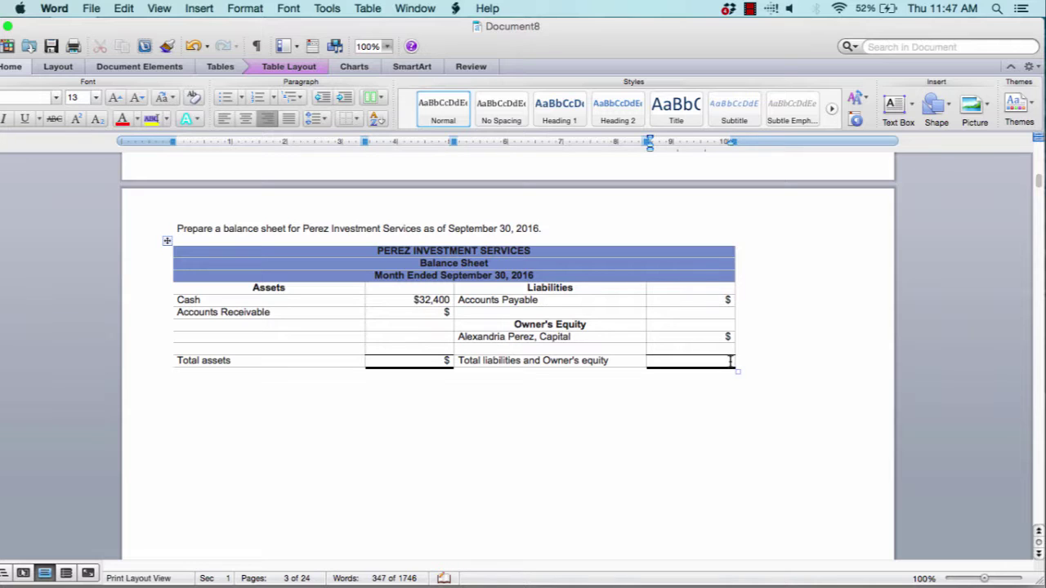
text($)
scroll(486, 367, down, 3)
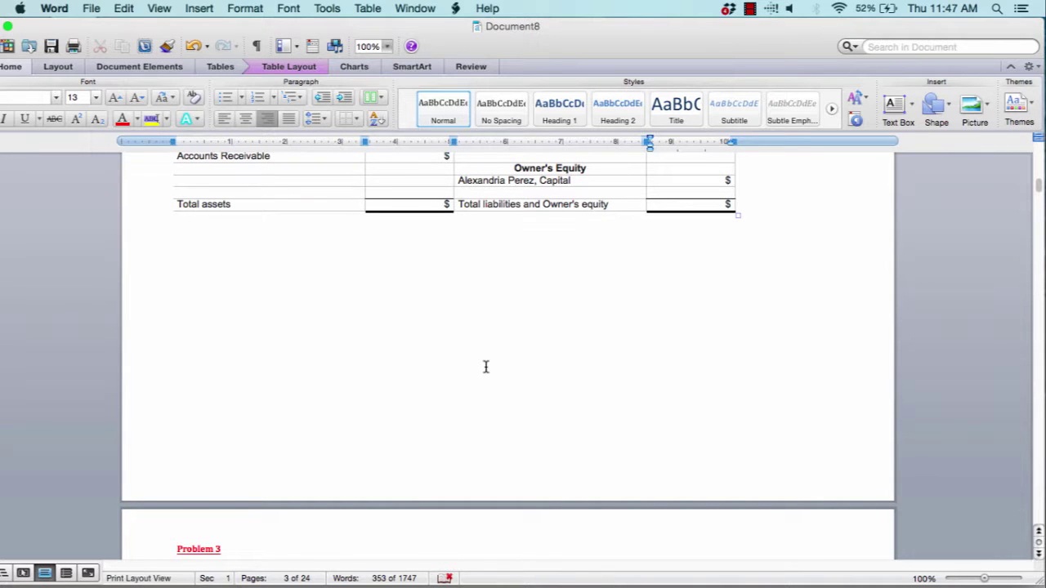
scroll(485, 367, down, 10)
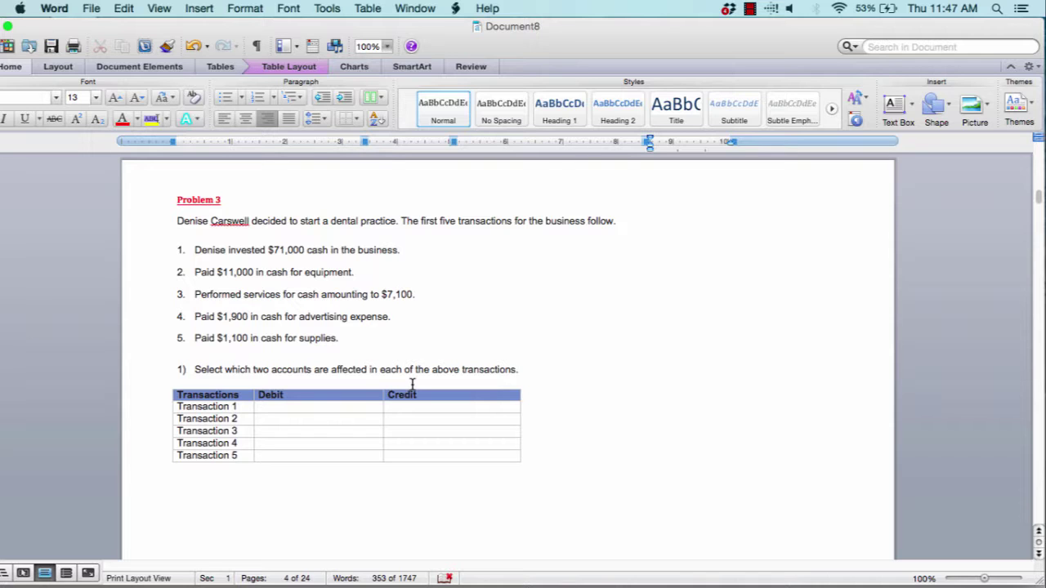
right_click(372, 409)
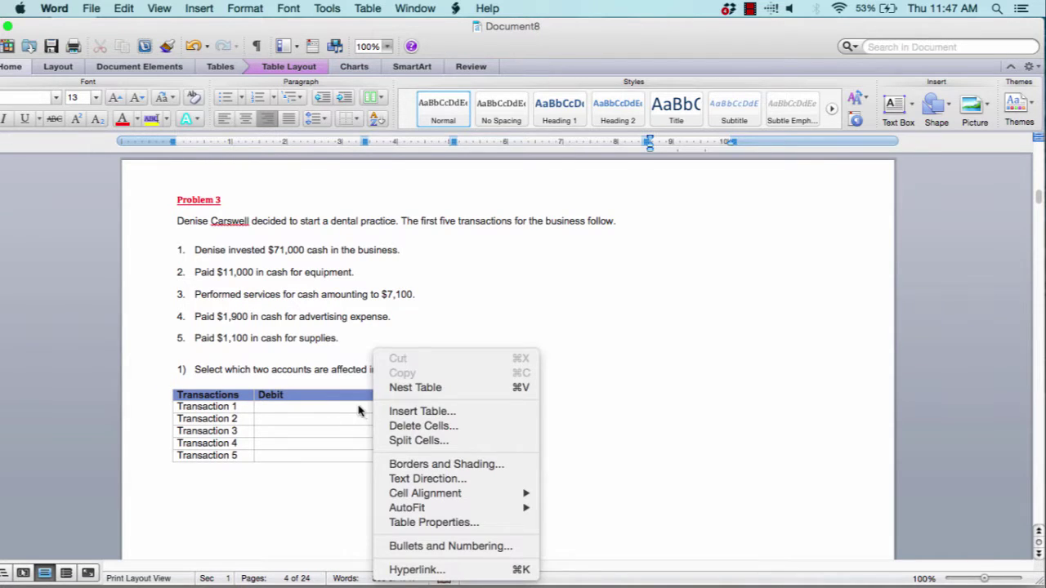
click(362, 410)
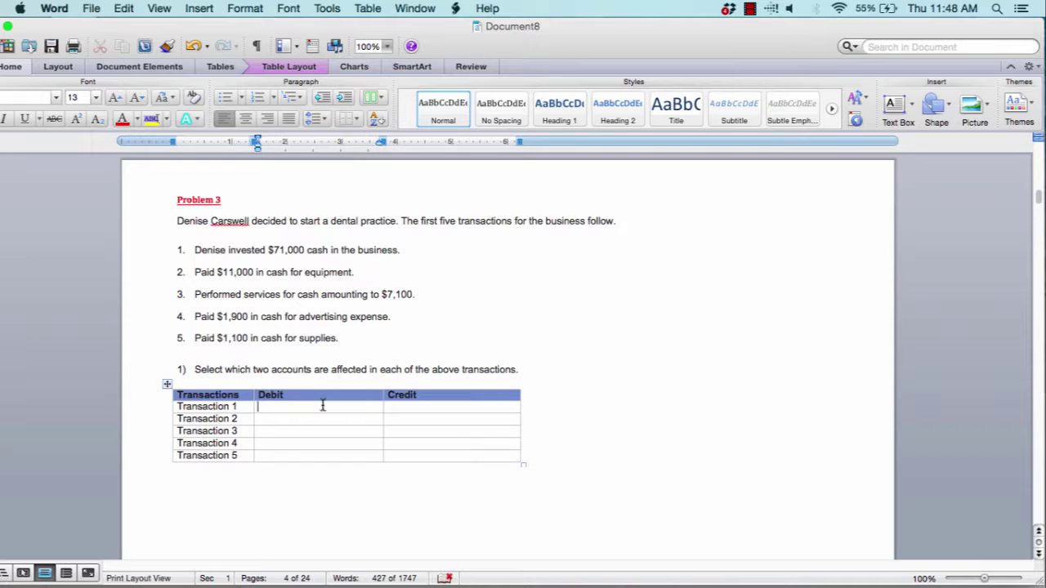
Enter Cash as Transaction 1's debit and the owner's Capital account as its credit
text(Cash)
key(Tab)
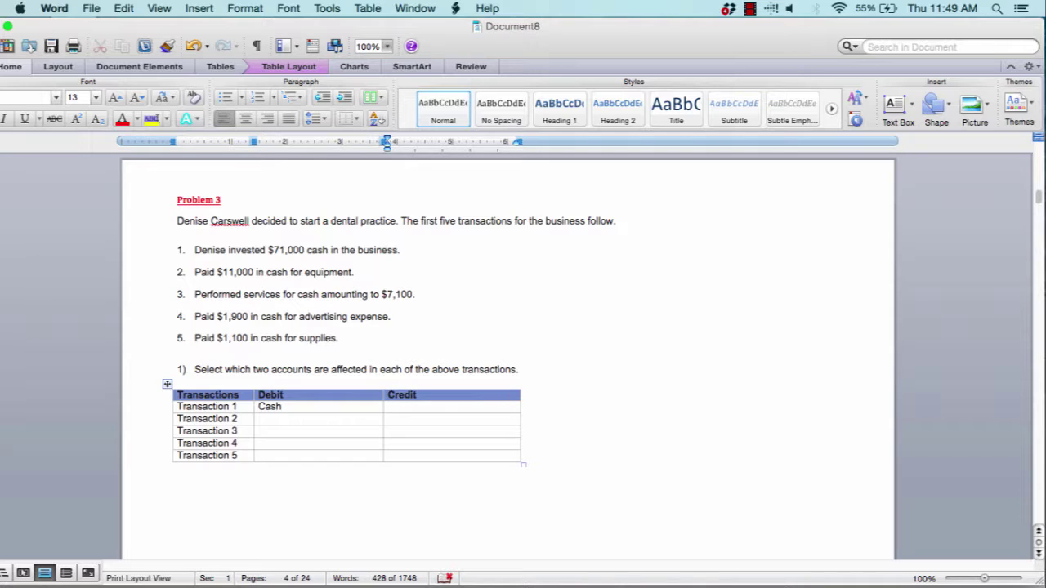
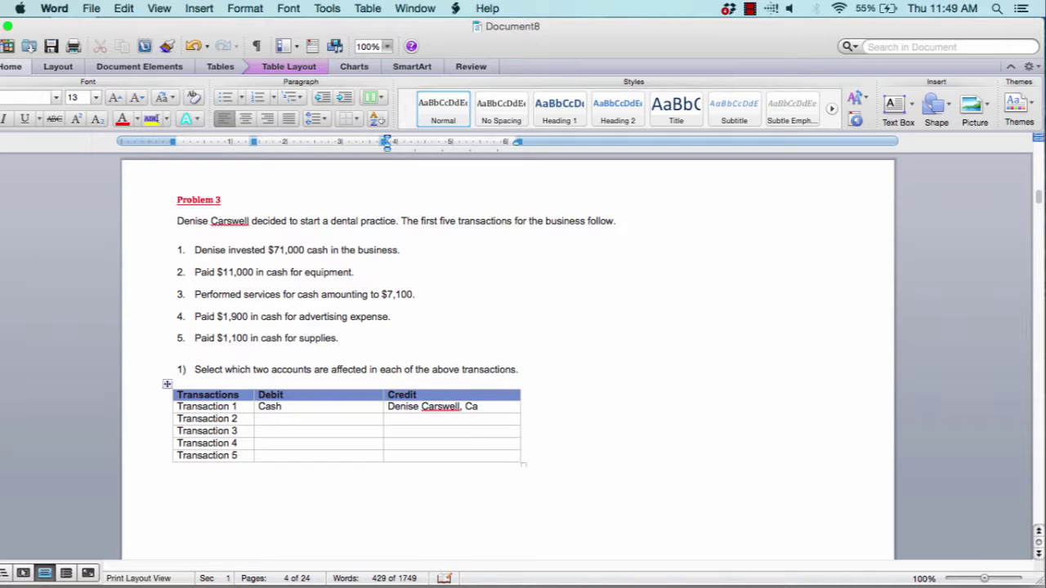
text(pital)
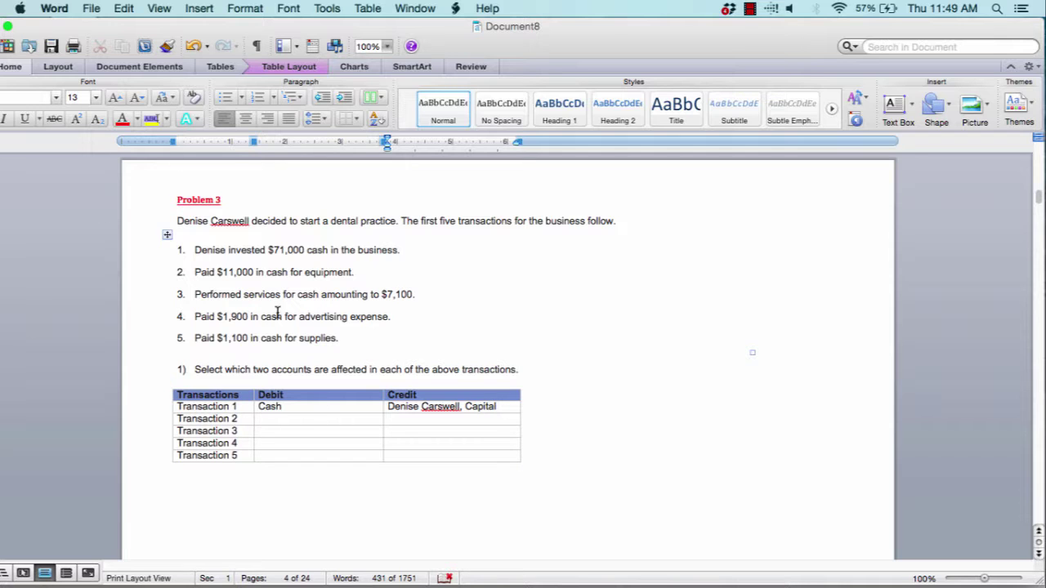
scroll(330, 446, down, 12)
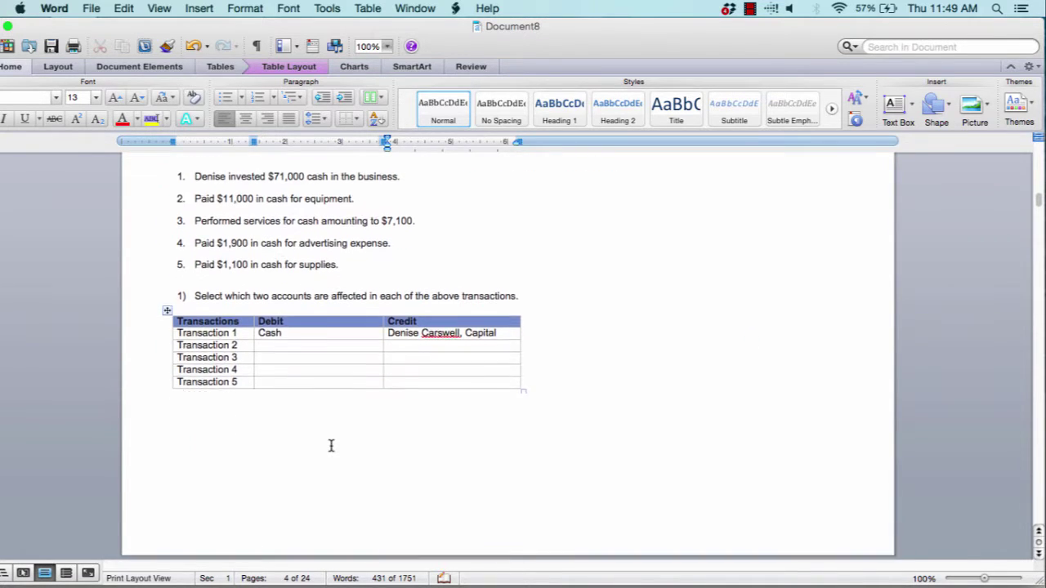
scroll(330, 446, down, 2)
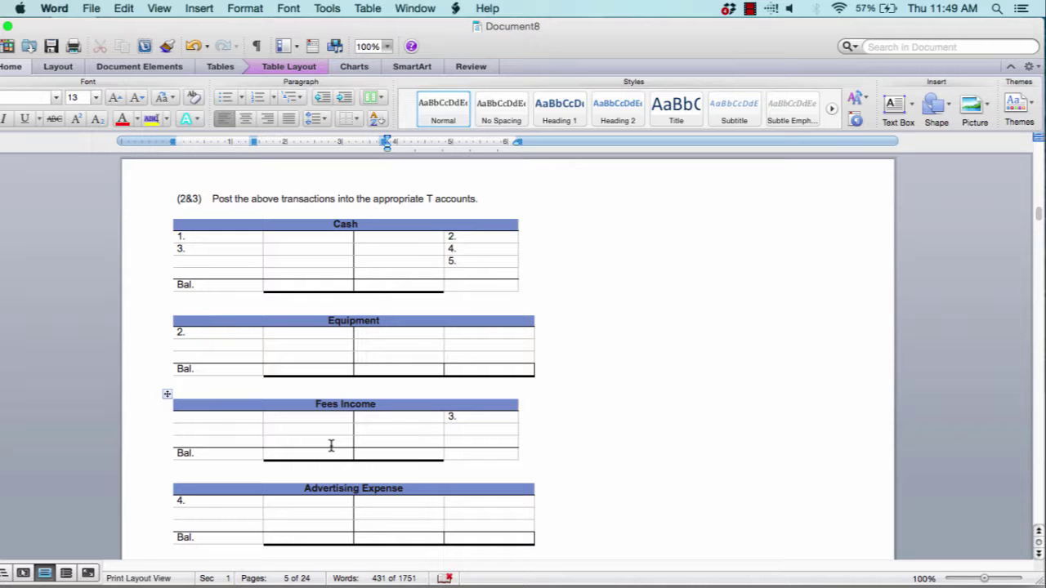
scroll(331, 445, up, 3)
scroll(333, 441, down, 1)
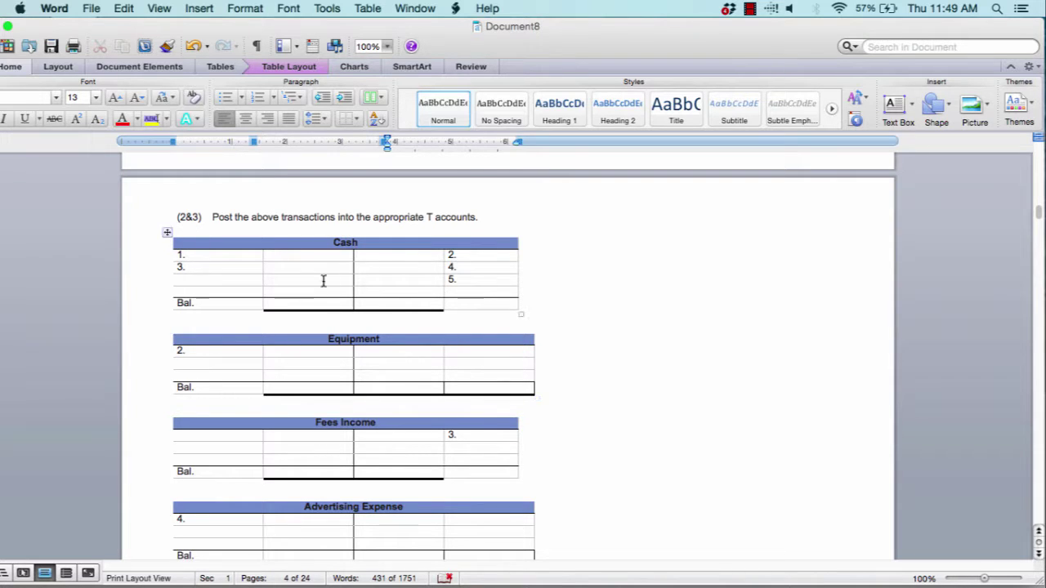
scroll(286, 323, up, 15)
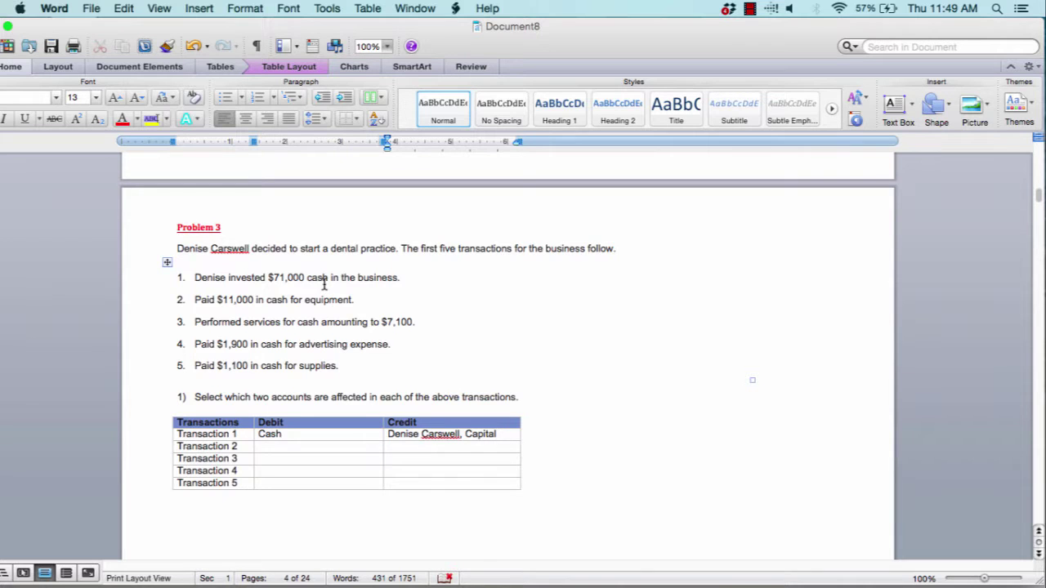
scroll(324, 284, down, 10)
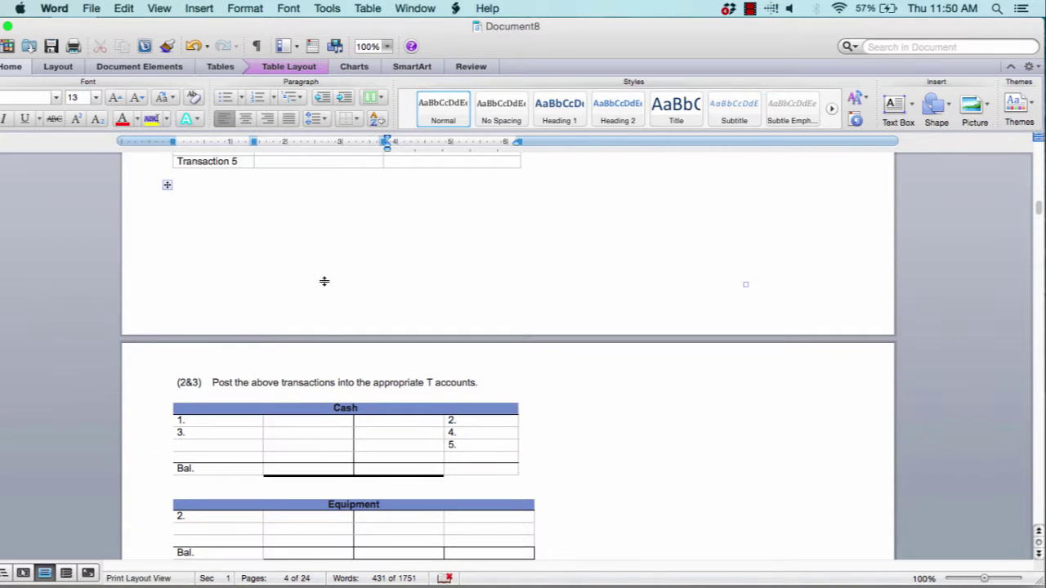
Enter $71,000 on the Cash T account's debit side beside entry 1
right_click(283, 423)
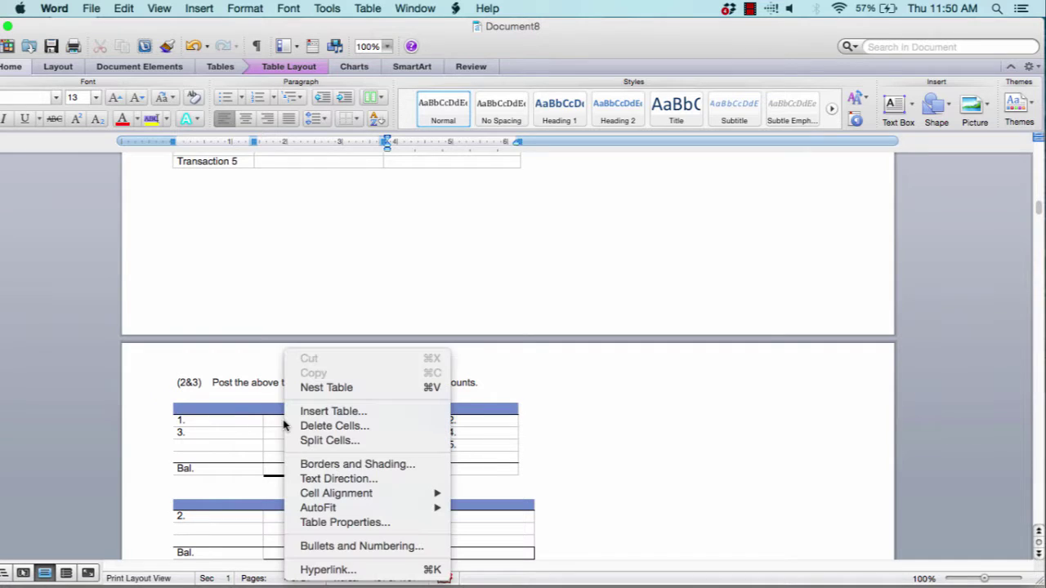
click(196, 430)
drag(191, 421, 172, 420)
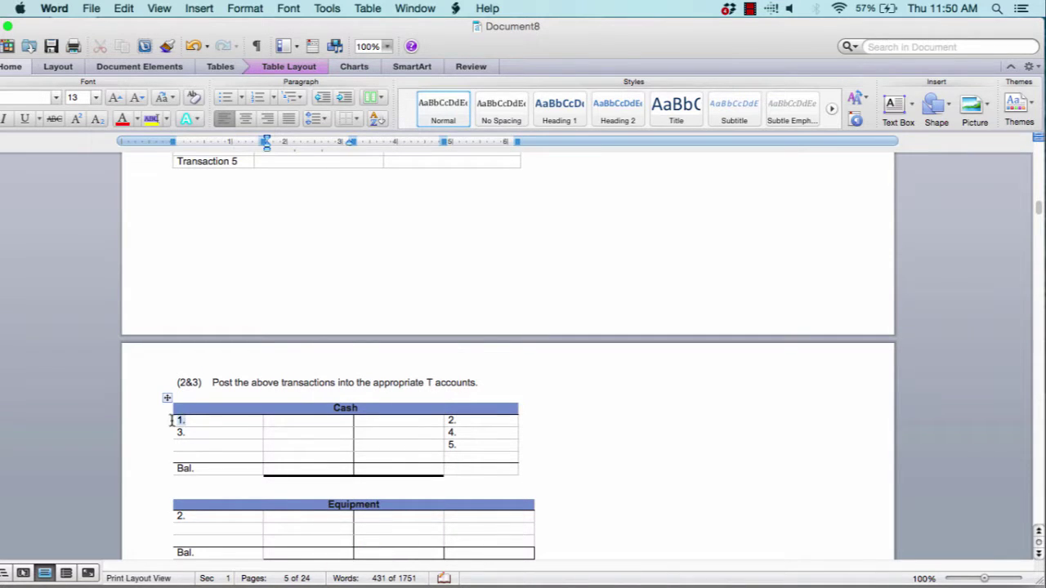
click(288, 423)
scroll(288, 424, up, 5)
scroll(288, 424, down, 7)
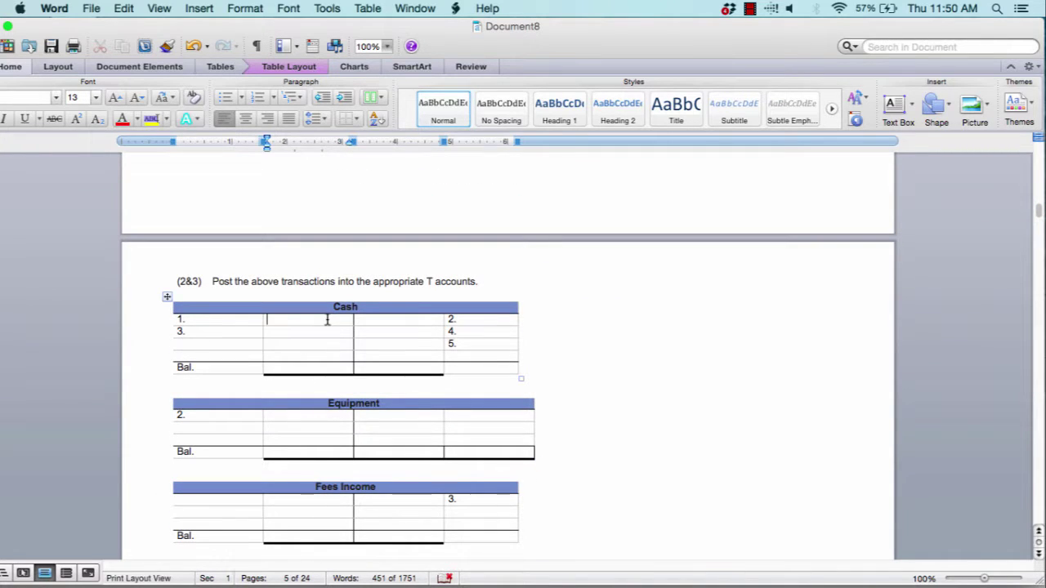
text($71,000)
Enter $71,000 on the Capital T account's credit side beside entry 1
scroll(352, 327, down, 5)
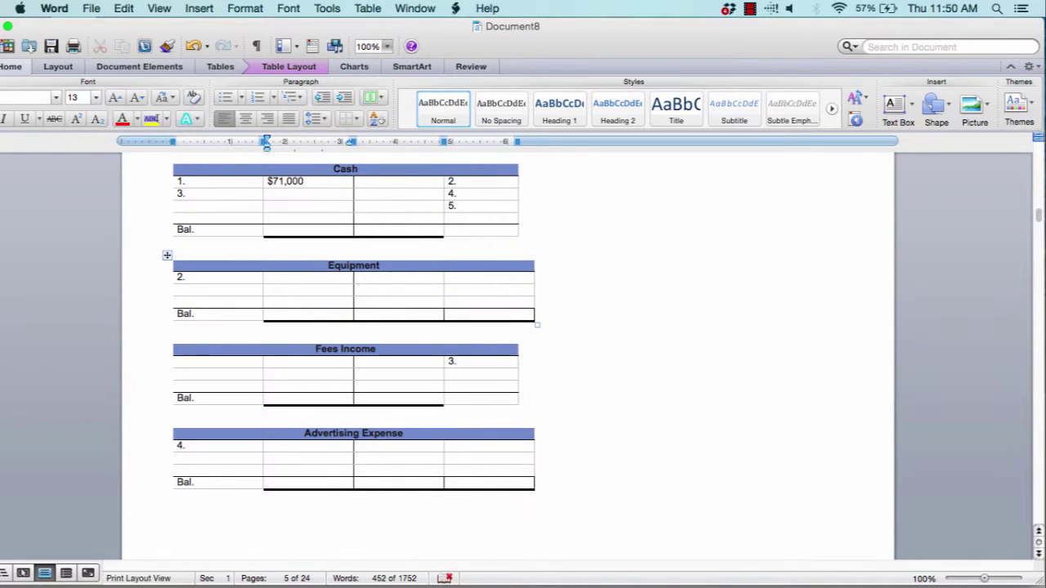
scroll(340, 326, down, 15)
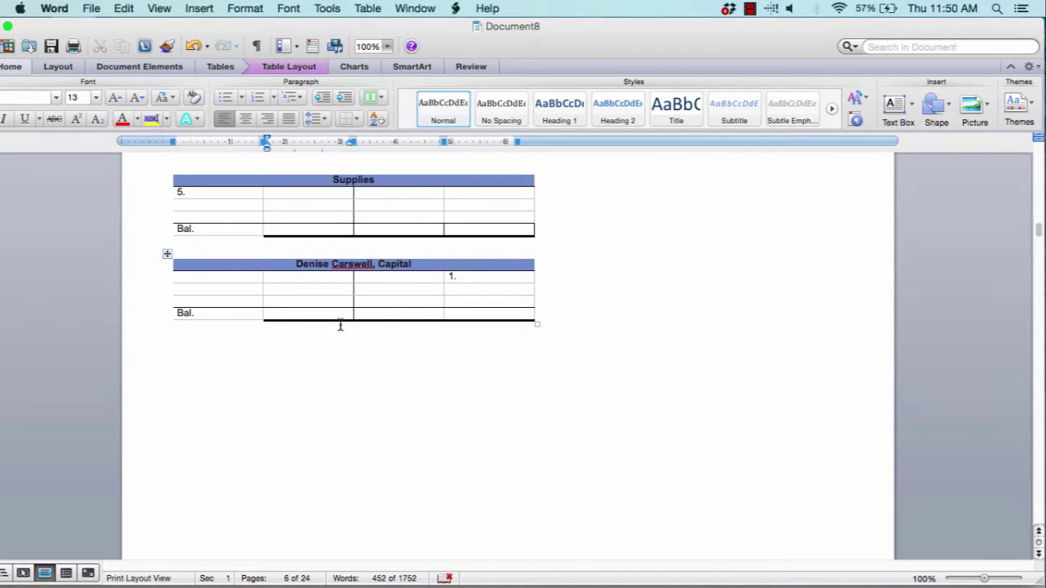
click(429, 278)
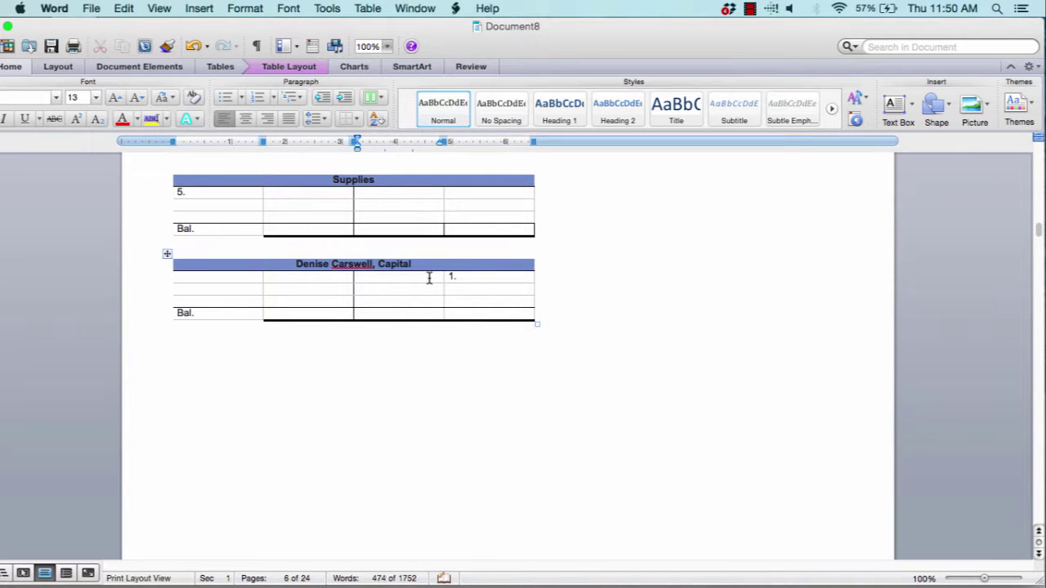
text($71,000)
double_click(448, 276)
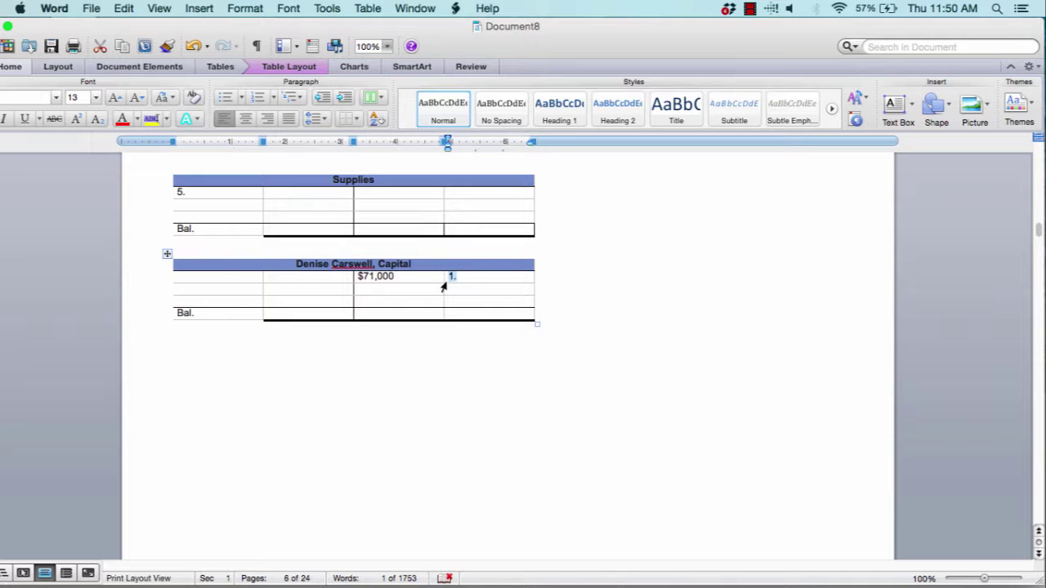
Go back to the Cash T account and review its debit and credit balance cells
scroll(444, 286, up, 8)
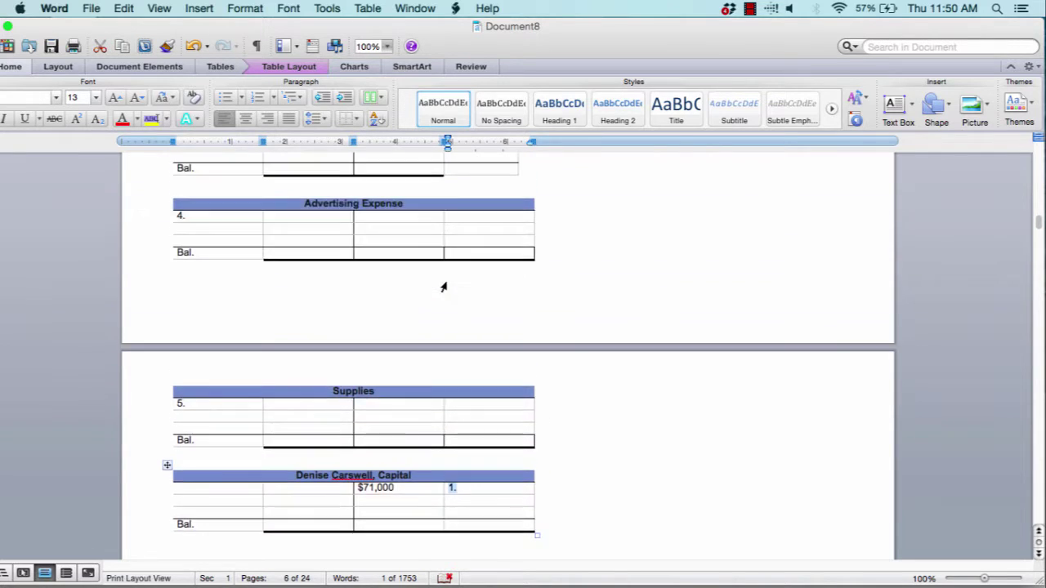
scroll(401, 276, up, 6)
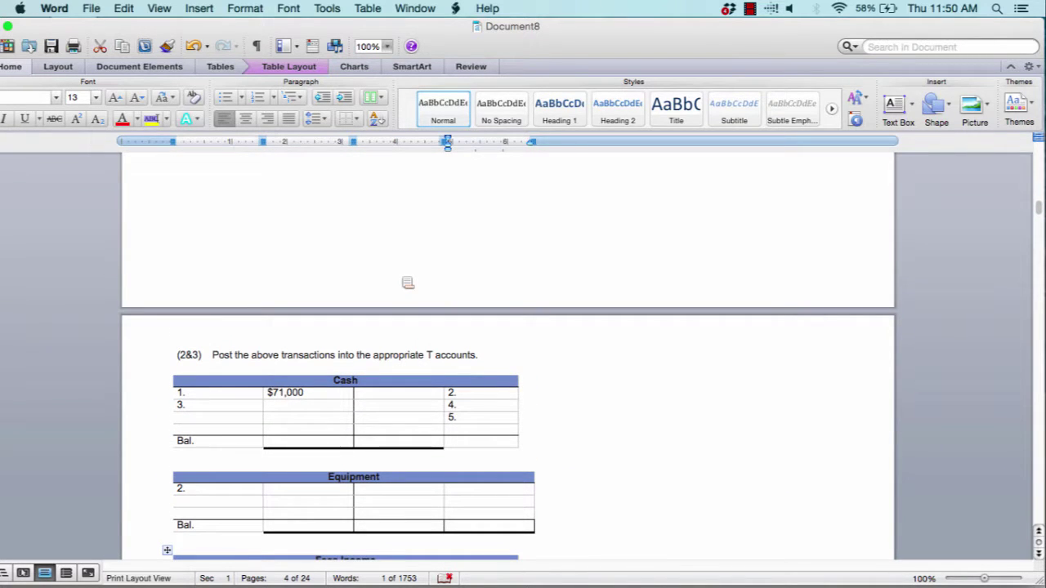
scroll(408, 282, up, 5)
scroll(405, 278, up, 1)
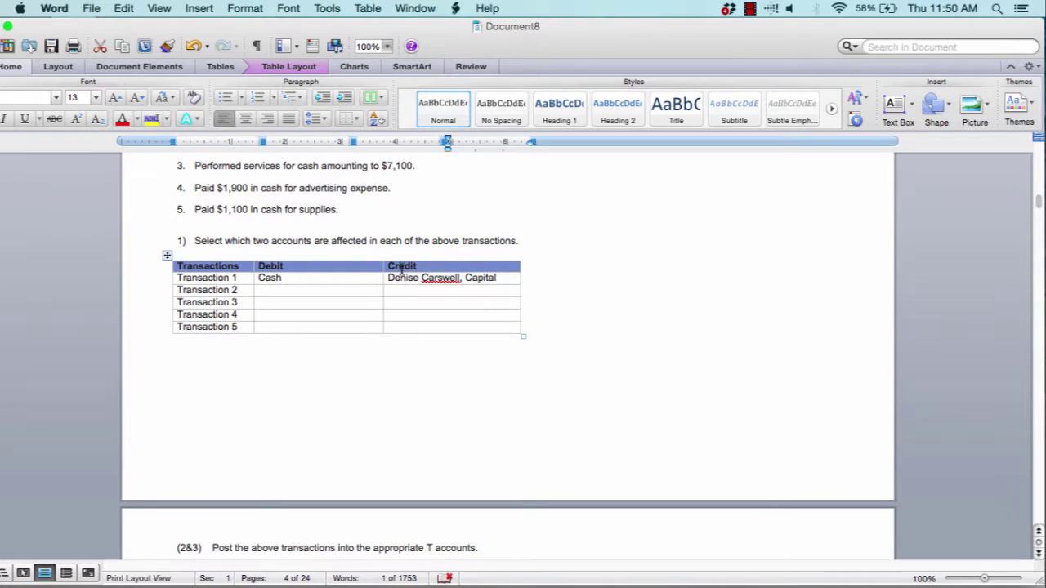
scroll(400, 273, up, 3)
scroll(401, 269, down, 8)
scroll(402, 269, down, 4)
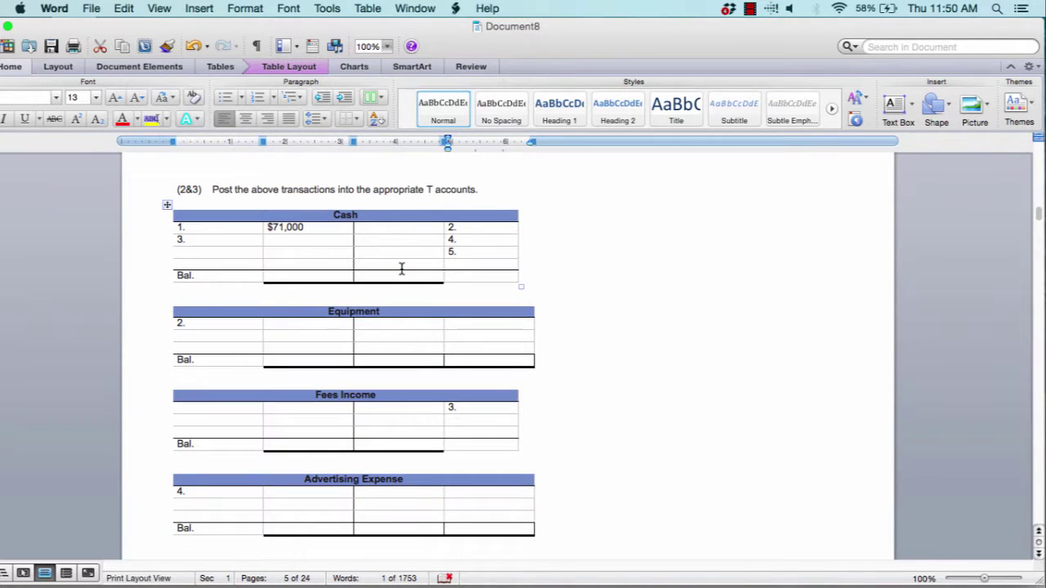
click(305, 277)
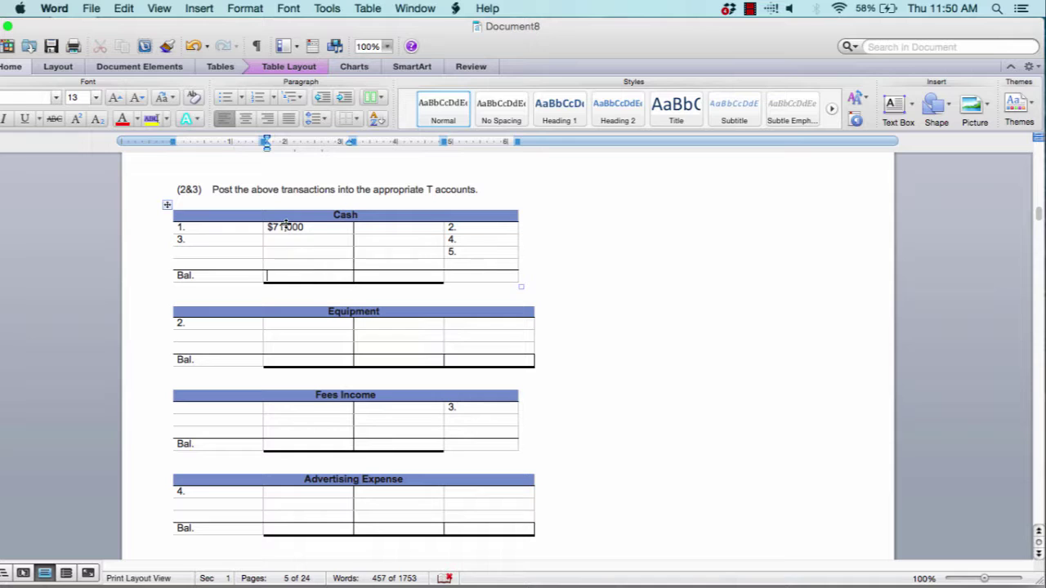
drag(273, 230, 290, 270)
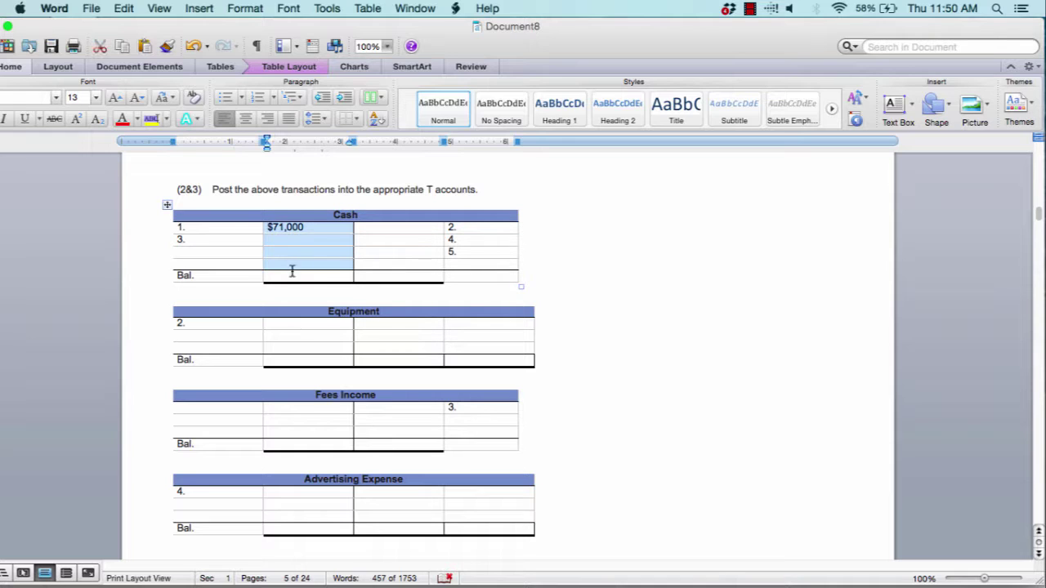
click(292, 276)
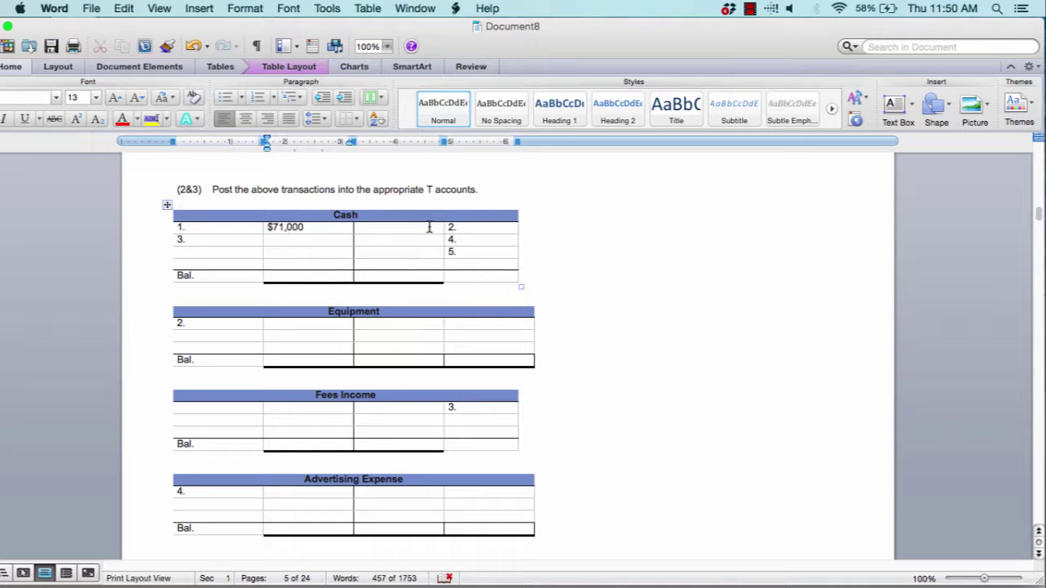
drag(400, 225, 404, 263)
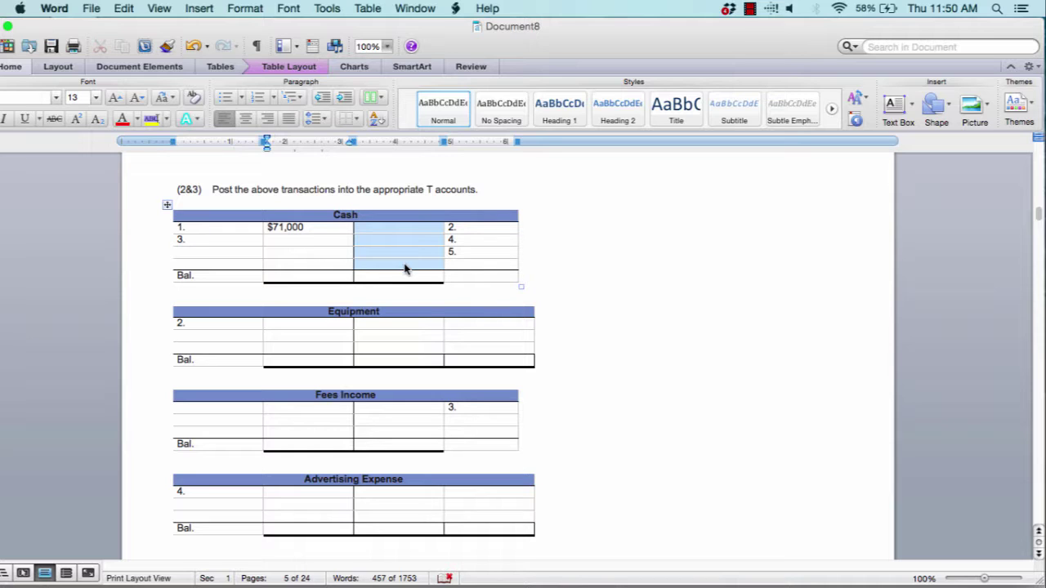
click(401, 278)
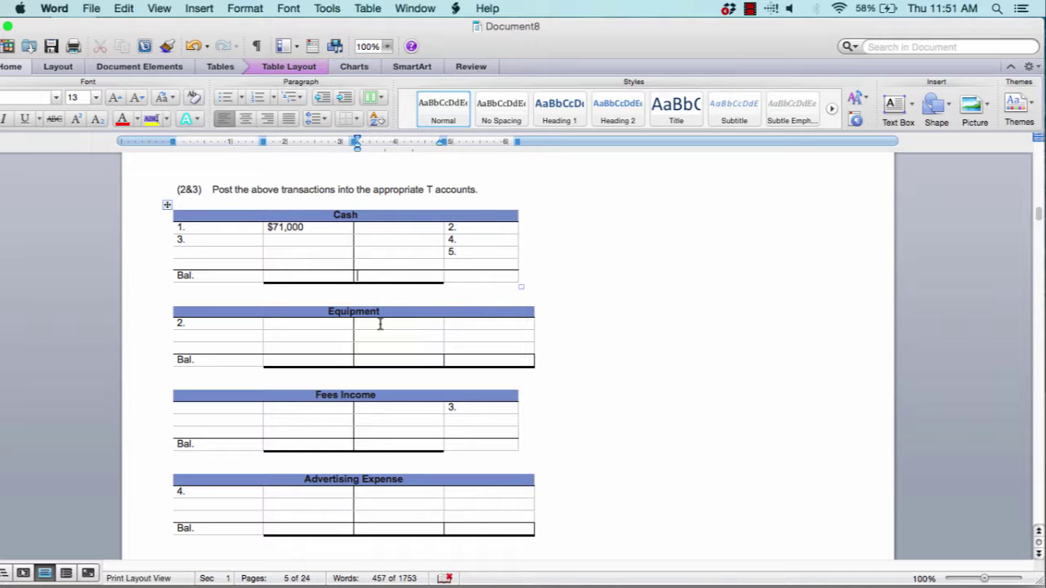
Scroll to the empty Housing Locators trial balance dated December 31, 2016
scroll(381, 323, down, 5)
scroll(381, 323, down, 8)
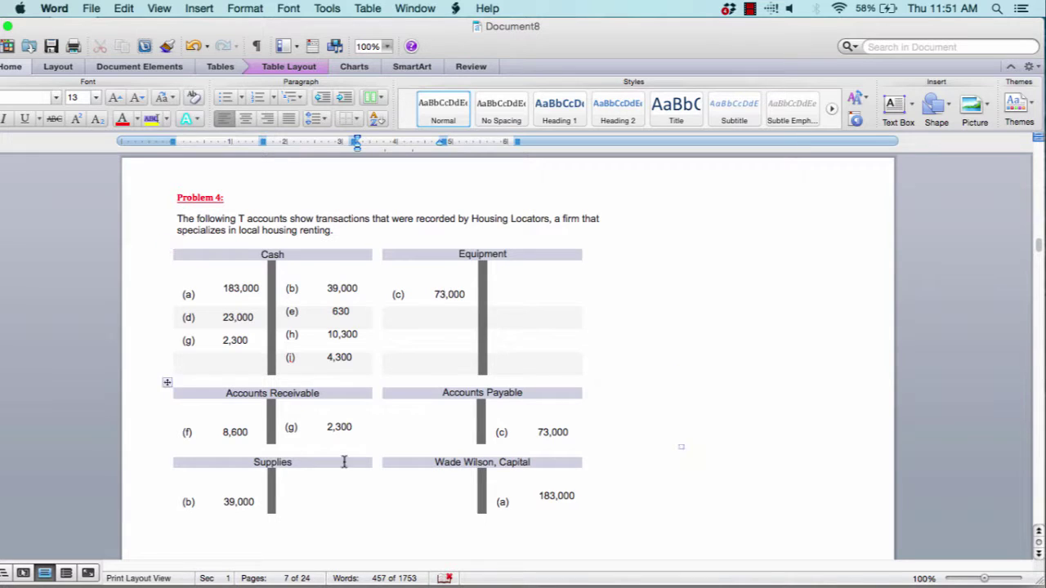
scroll(339, 363, up, 10)
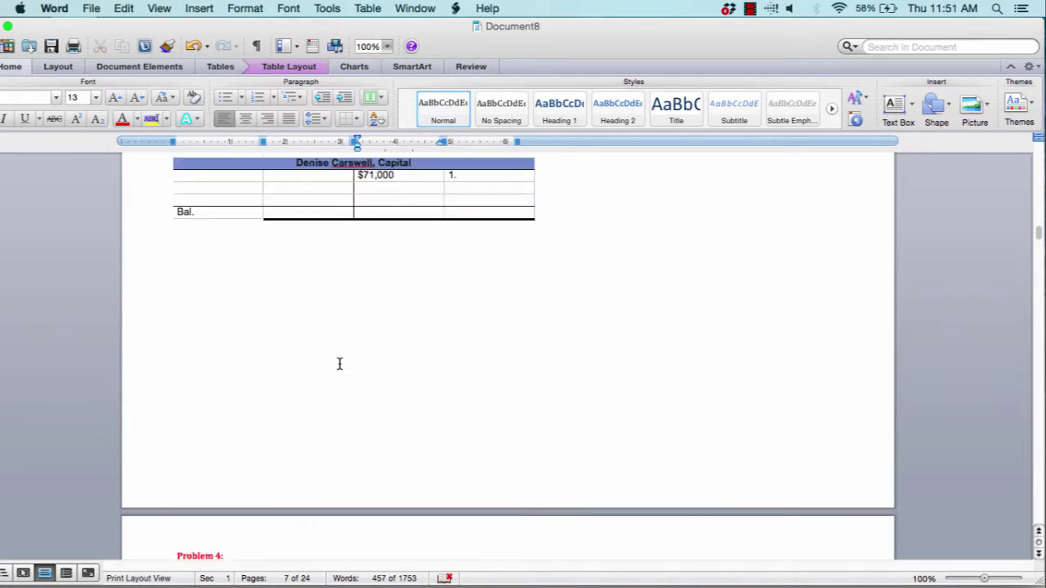
scroll(311, 211, down, 10)
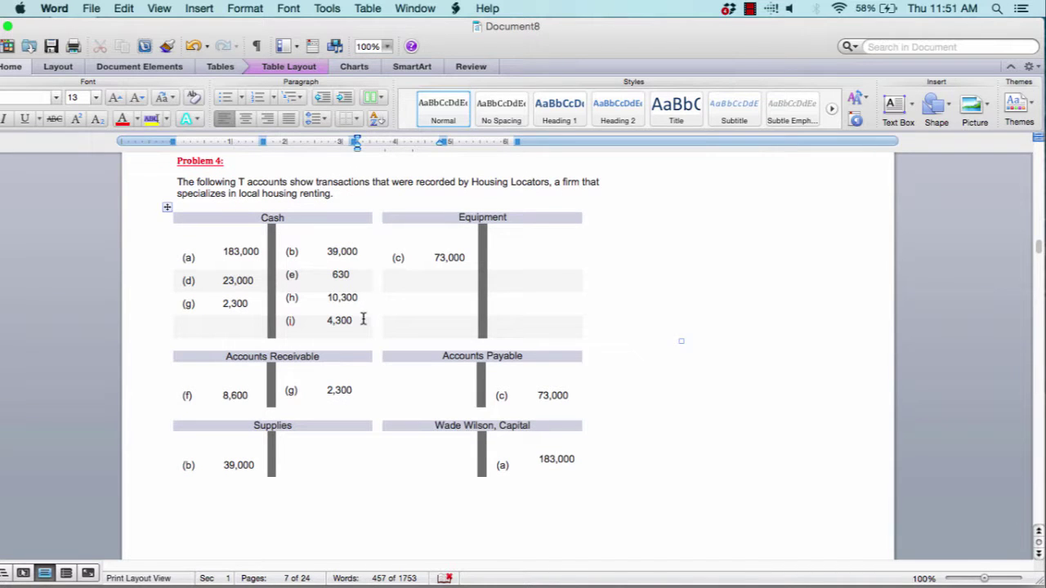
scroll(362, 320, down, 10)
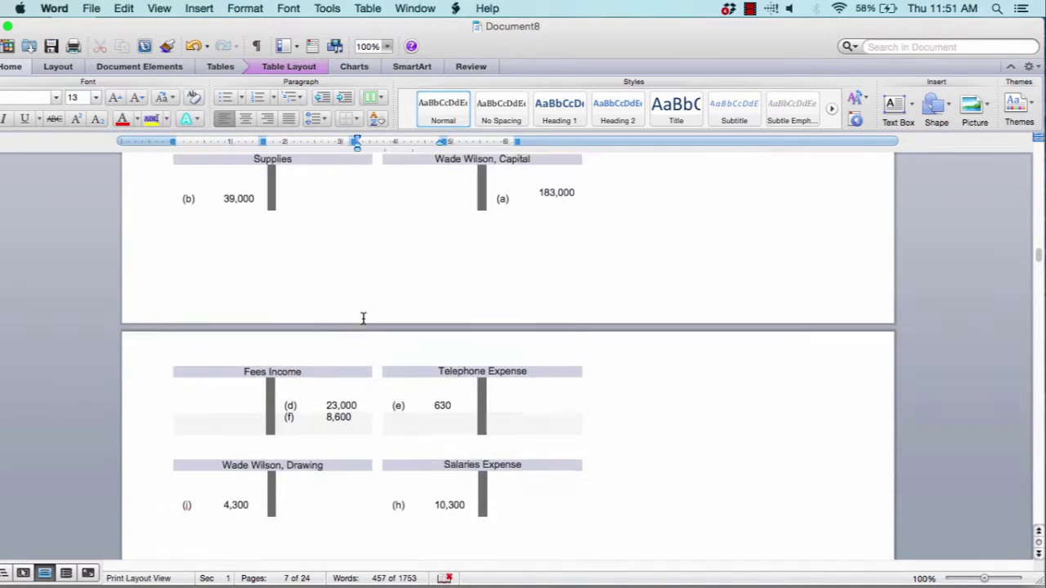
scroll(362, 319, down, 10)
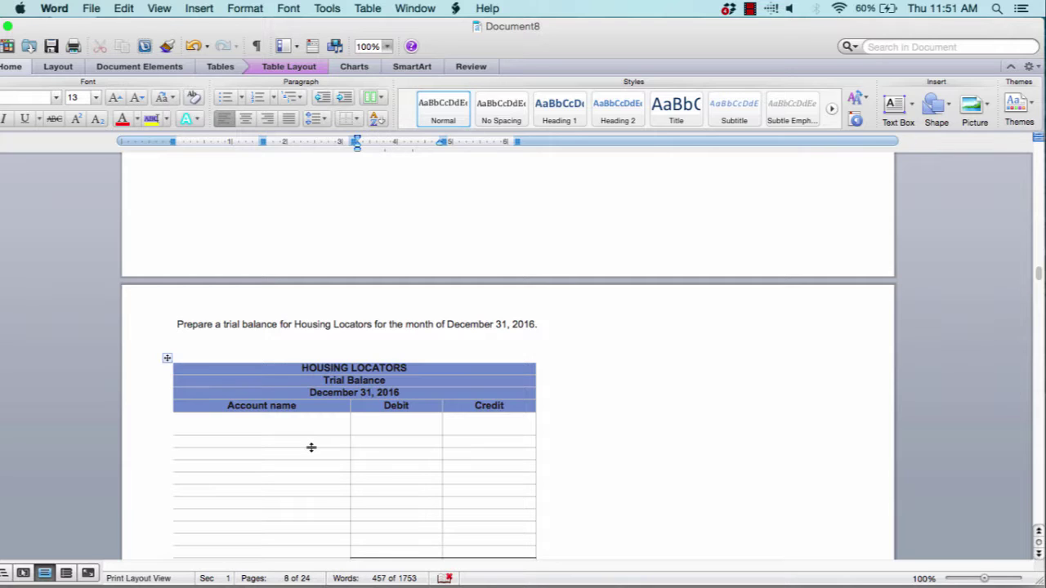
scroll(310, 446, up, 15)
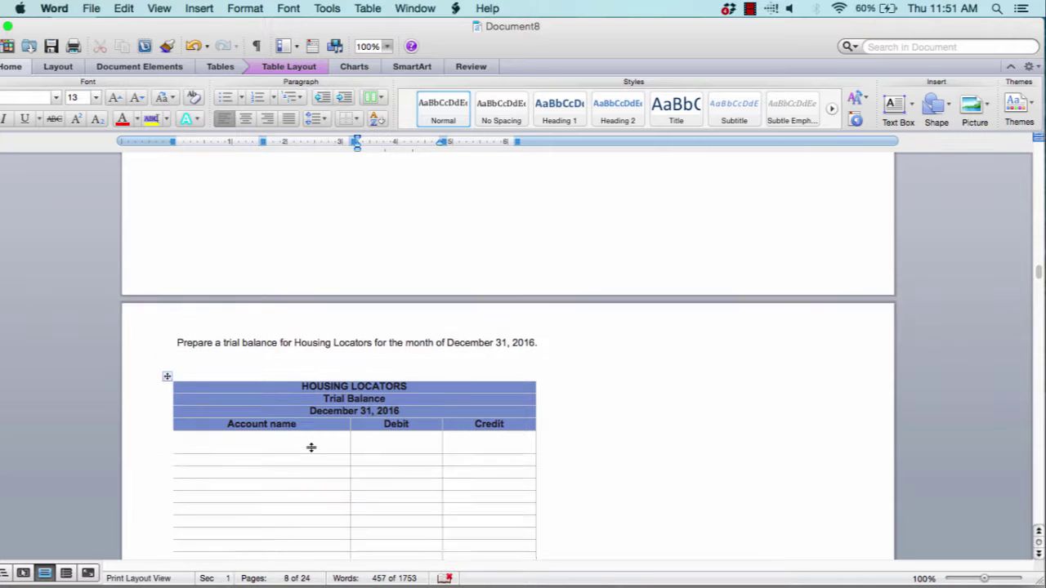
scroll(311, 447, up, 12)
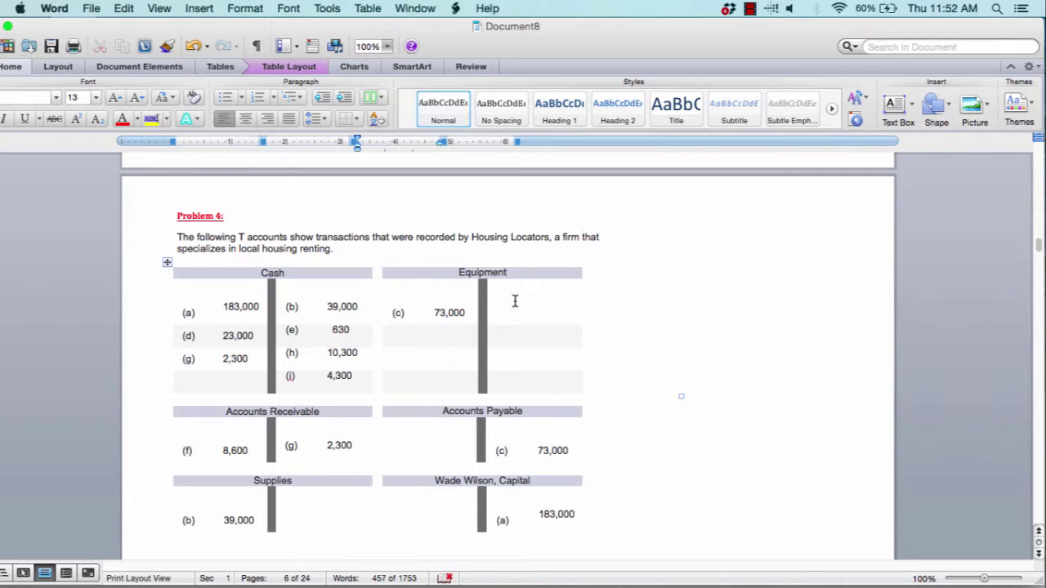
scroll(509, 334, down, 3)
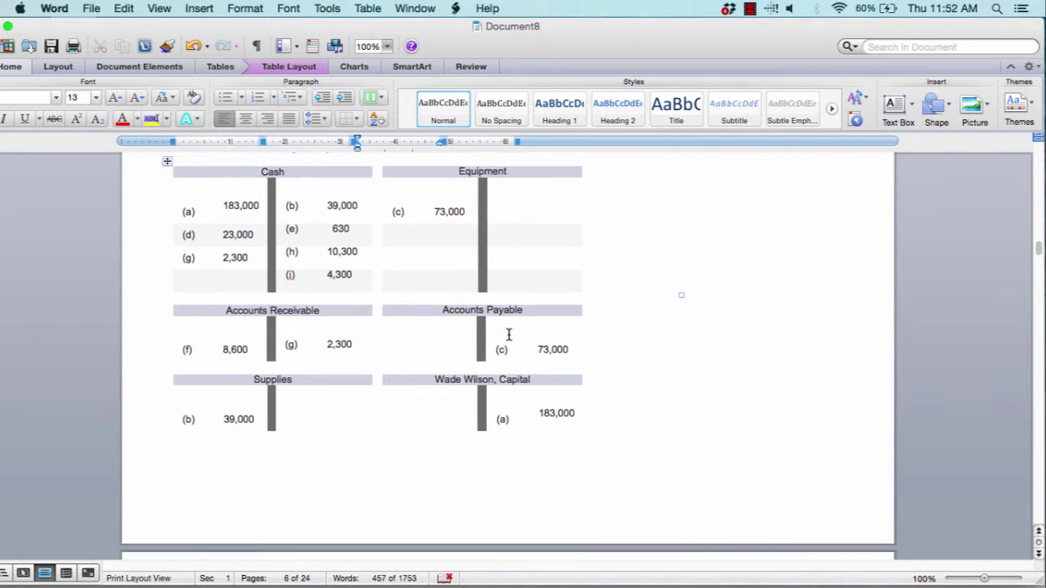
scroll(492, 441, down, 15)
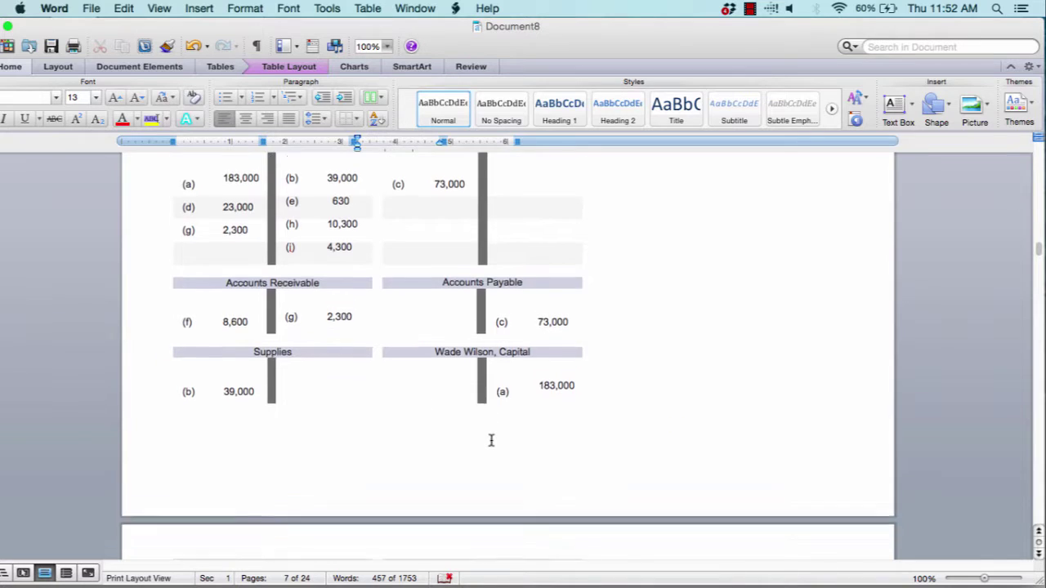
scroll(491, 441, up, 15)
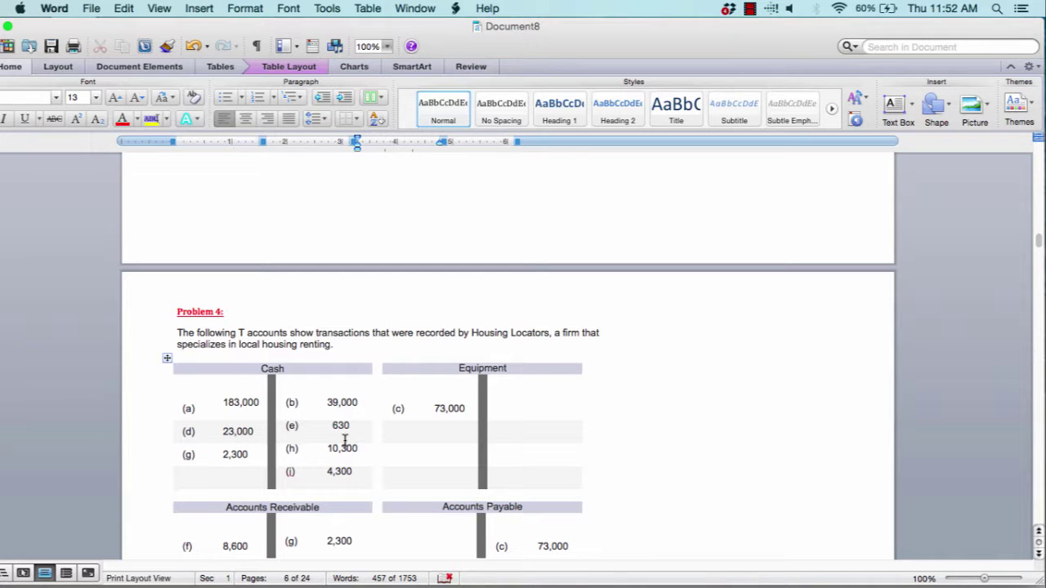
scroll(344, 441, down, 15)
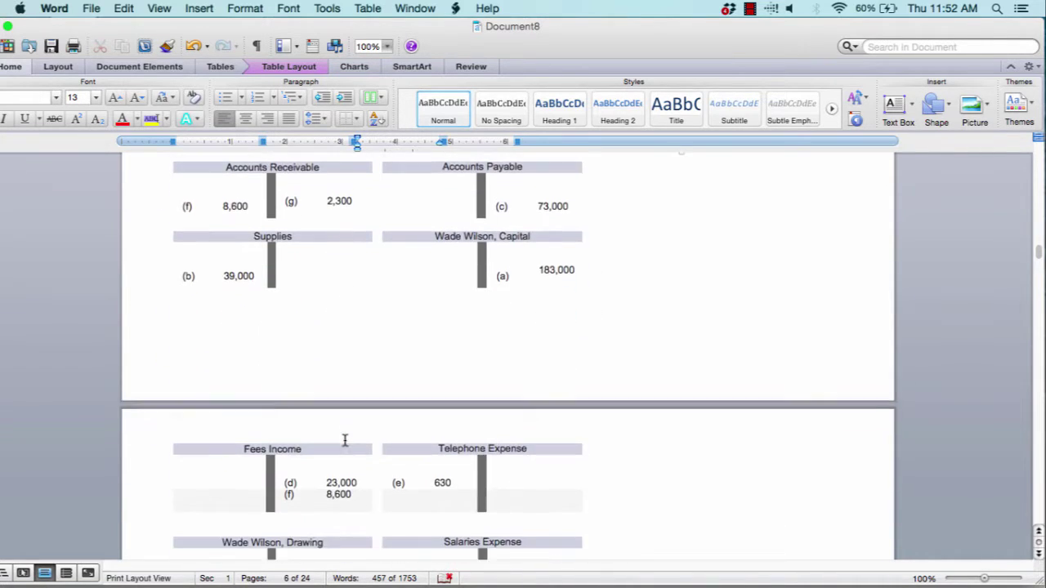
scroll(344, 441, down, 3)
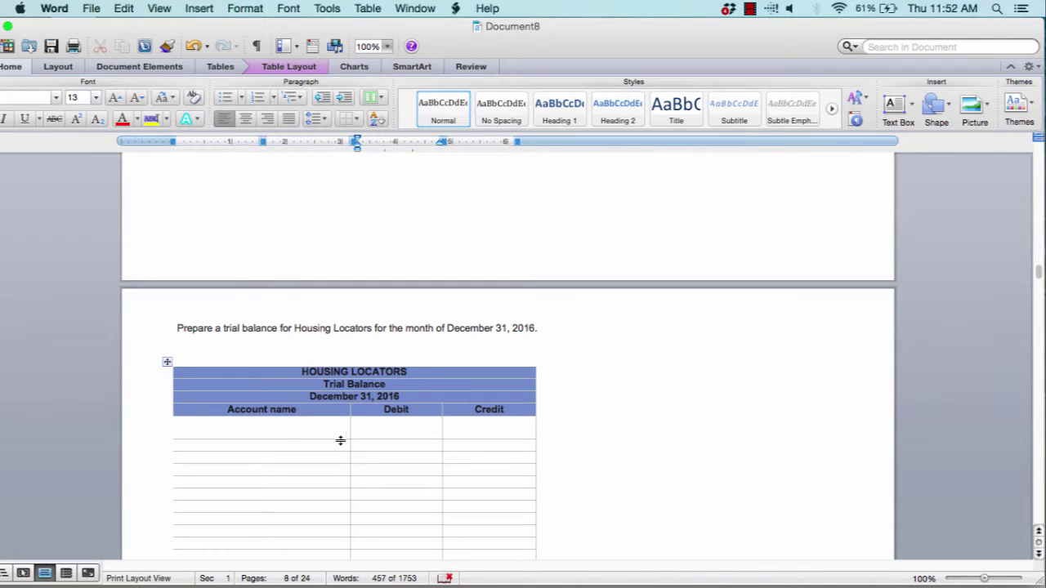
Enter Cash as the first account with a $ in its Debit cell
click(294, 427)
text(CAsh)
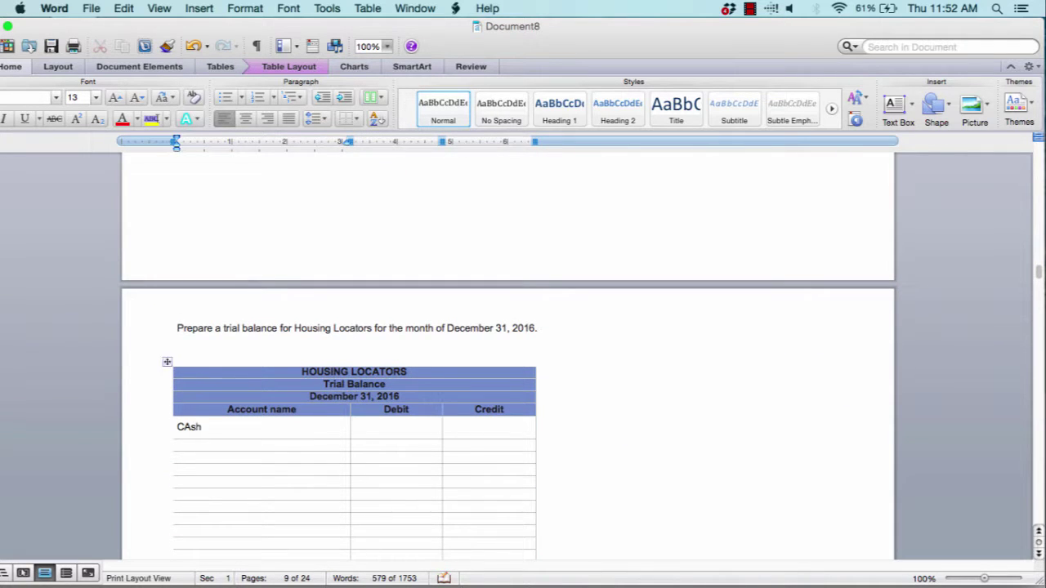
key(BackSpace)
key(BackSpace)
key(BackSpace)
text(ash)
key(Tab)
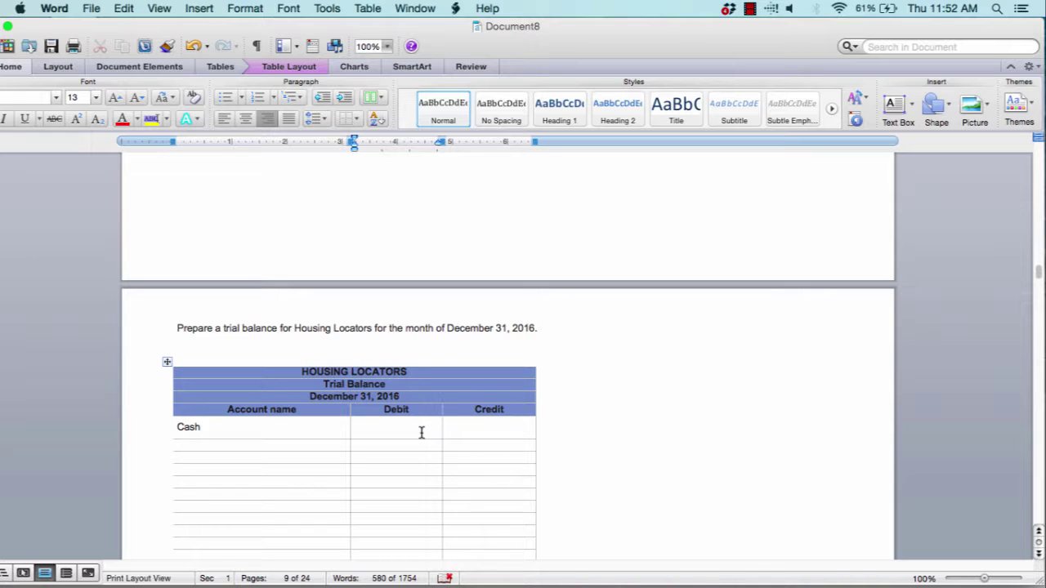
text($)
scroll(289, 445, up, 20)
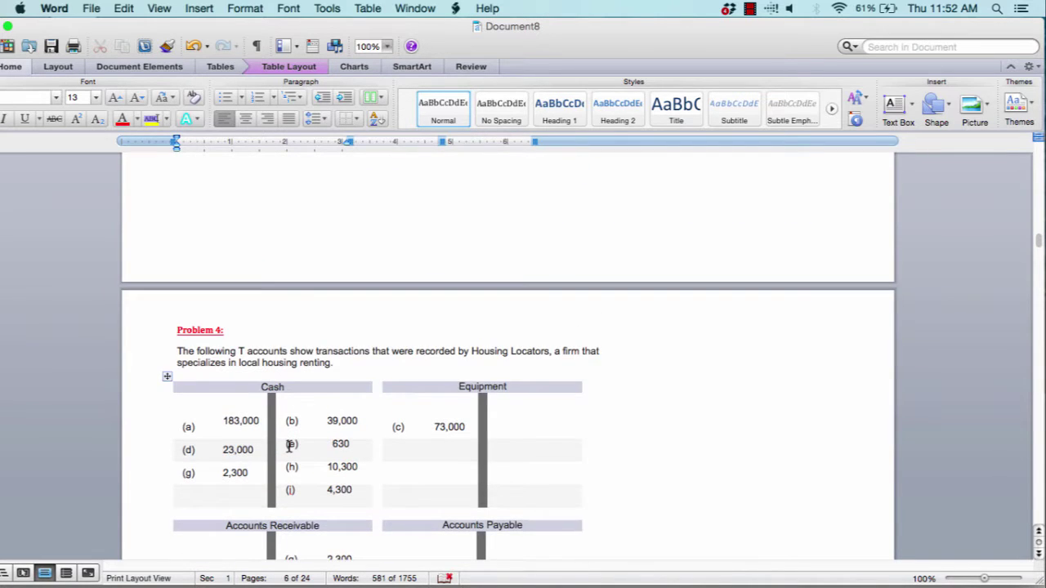
scroll(288, 445, down, 5)
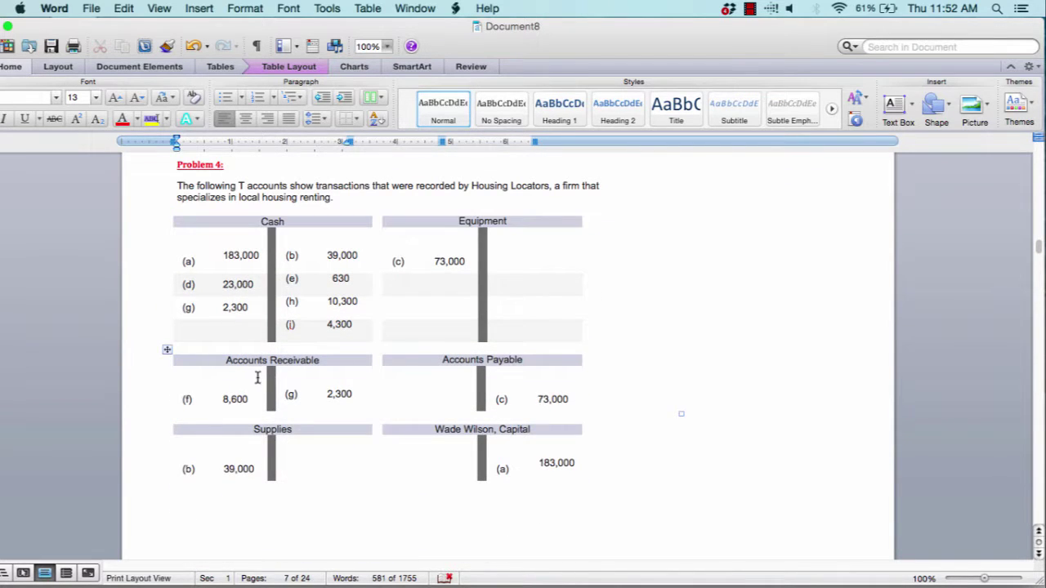
scroll(257, 378, down, 15)
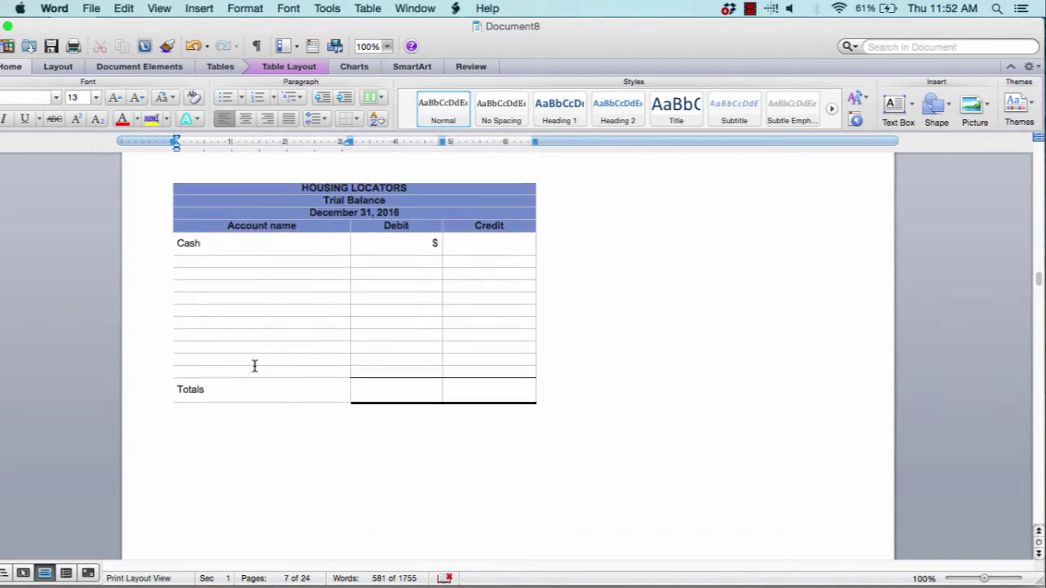
scroll(254, 366, up, 1)
Add Accounts Receivable in the next row with a $ in its Debit cell
click(214, 316)
text(Accounts REc)
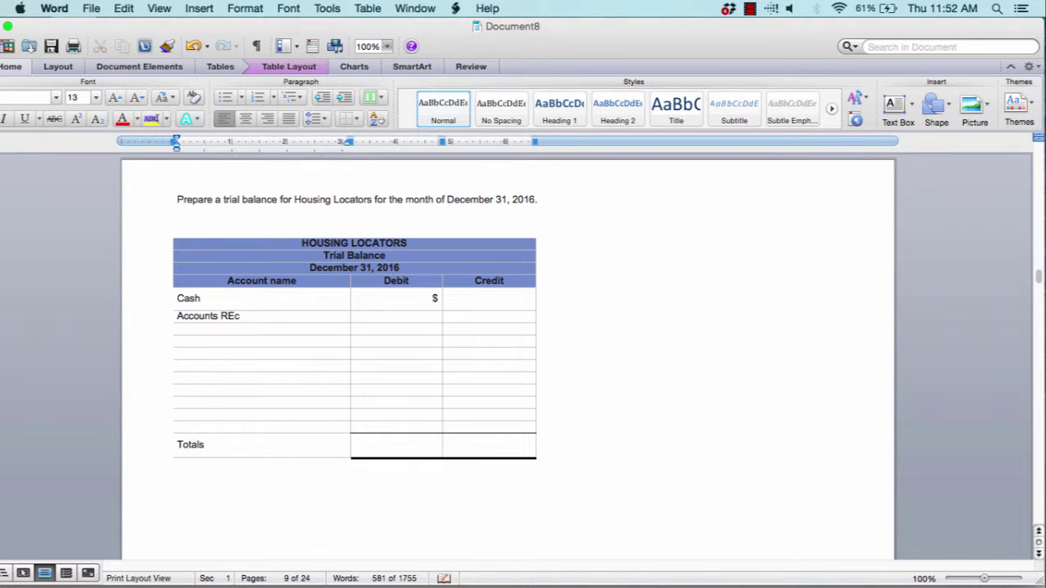
key(BackSpace)
key(BackSpace)
text(ecie)
key(BackSpace)
key(BackSpace)
text(eivable)
key(Tab)
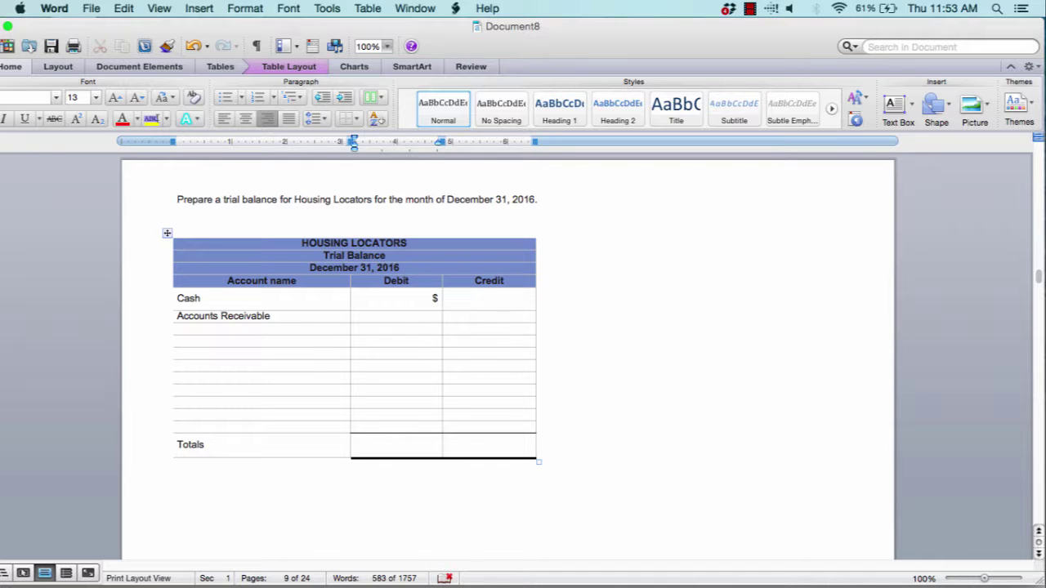
text($)
scroll(507, 352, up, 10)
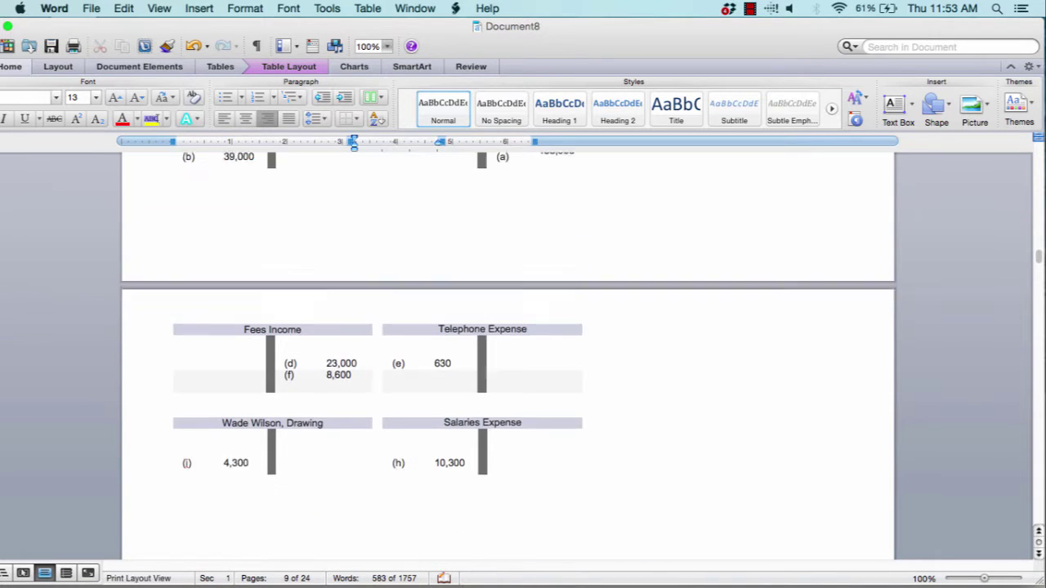
scroll(681, 428, up, 10)
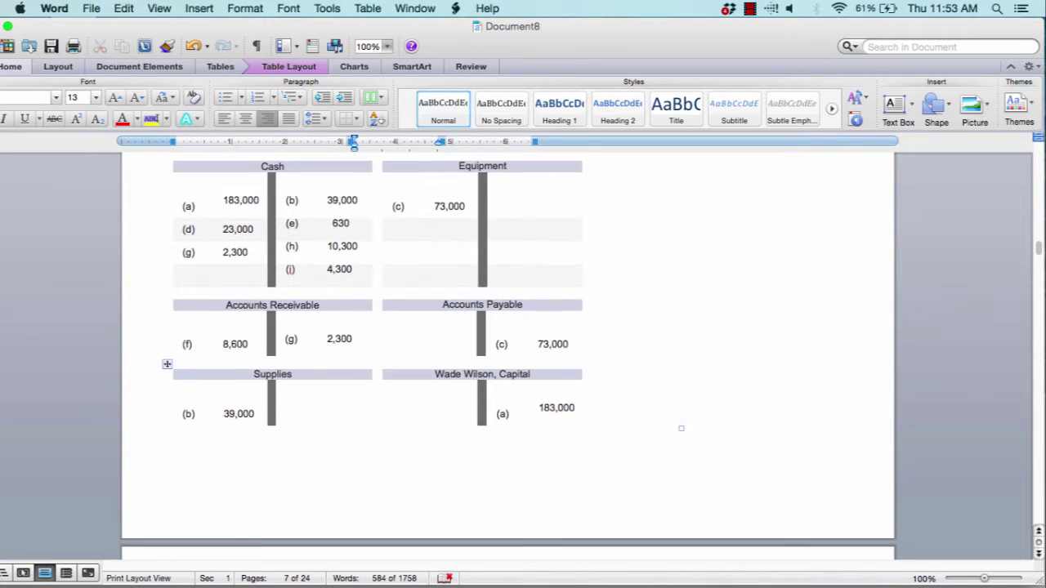
scroll(228, 408, down, 15)
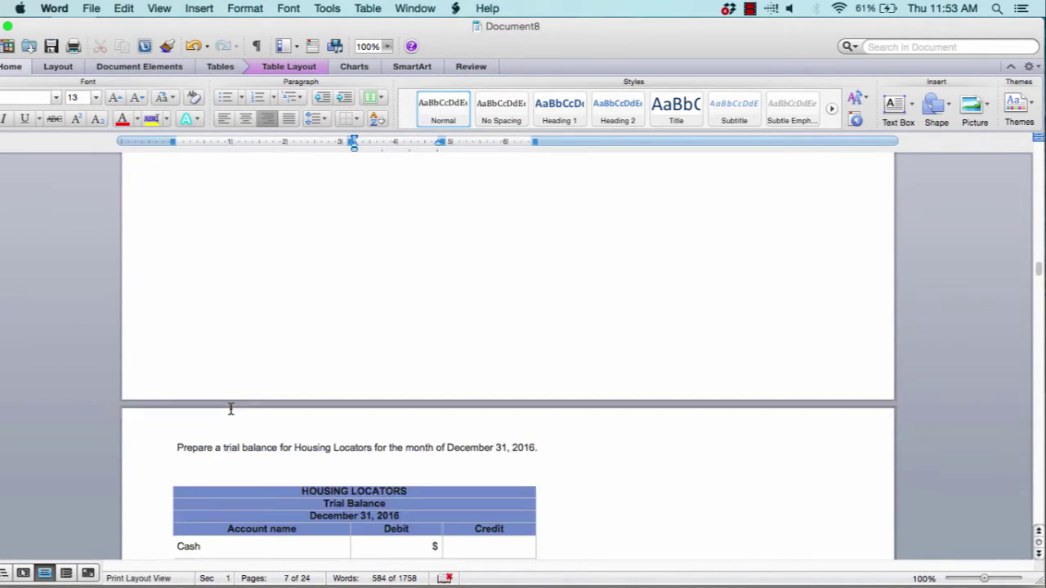
scroll(230, 408, down, 5)
Add Supplies in the following row with a $ in its Debit cell
click(227, 404)
text(Su)
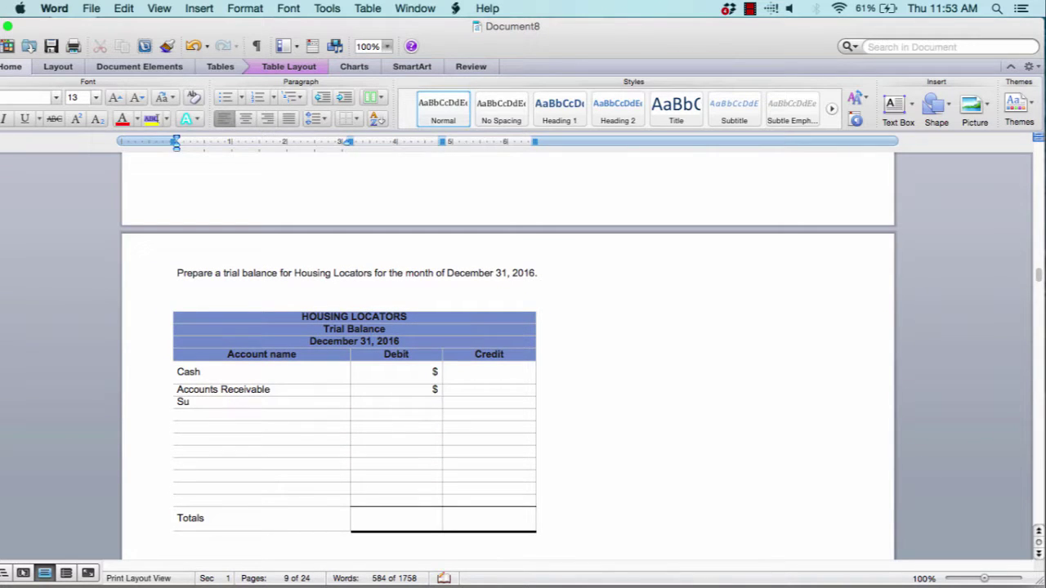
text(pplies)
click(406, 404)
text($)
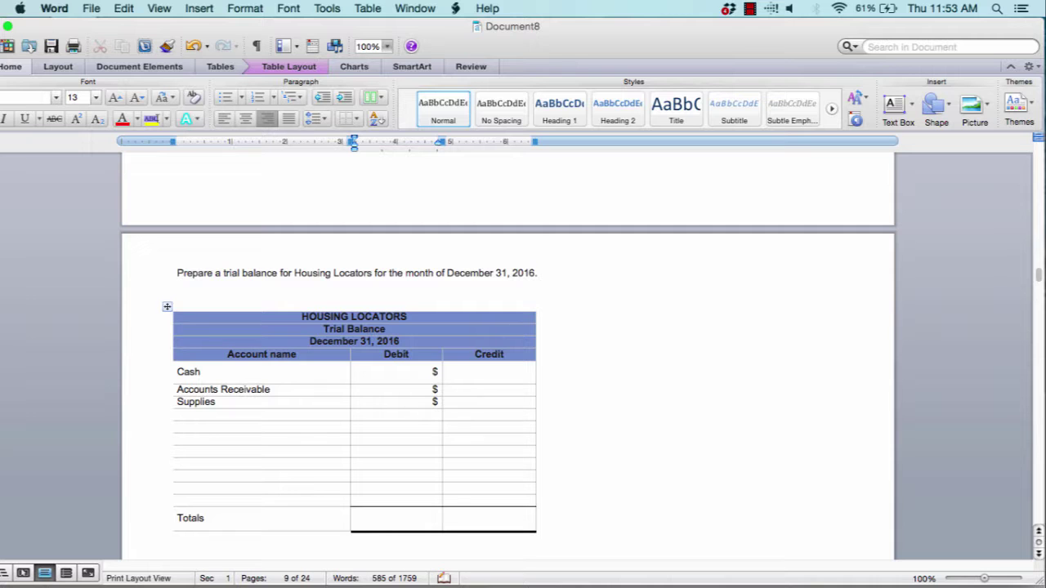
scroll(407, 412, up, 15)
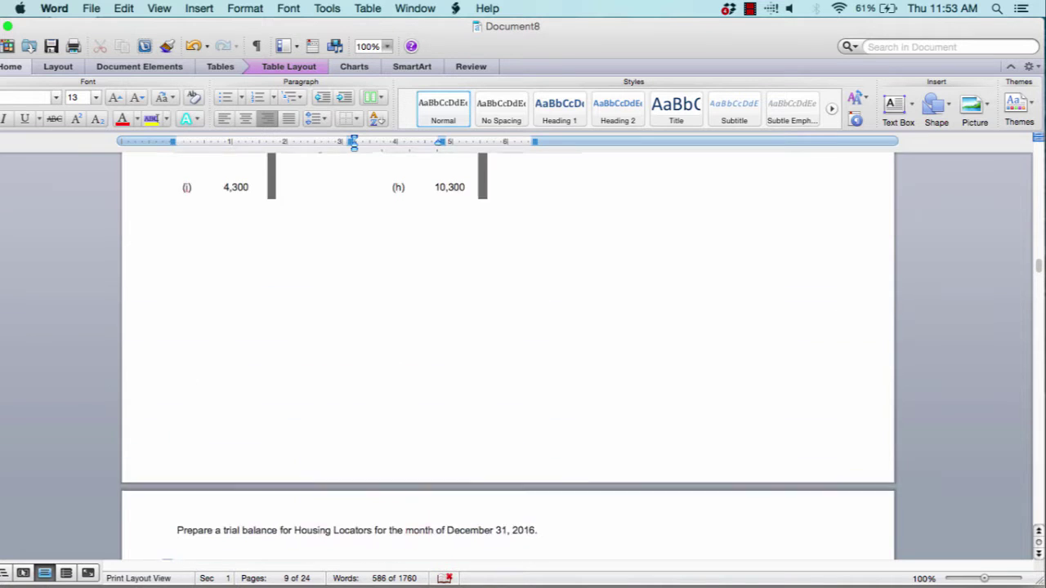
scroll(407, 412, up, 5)
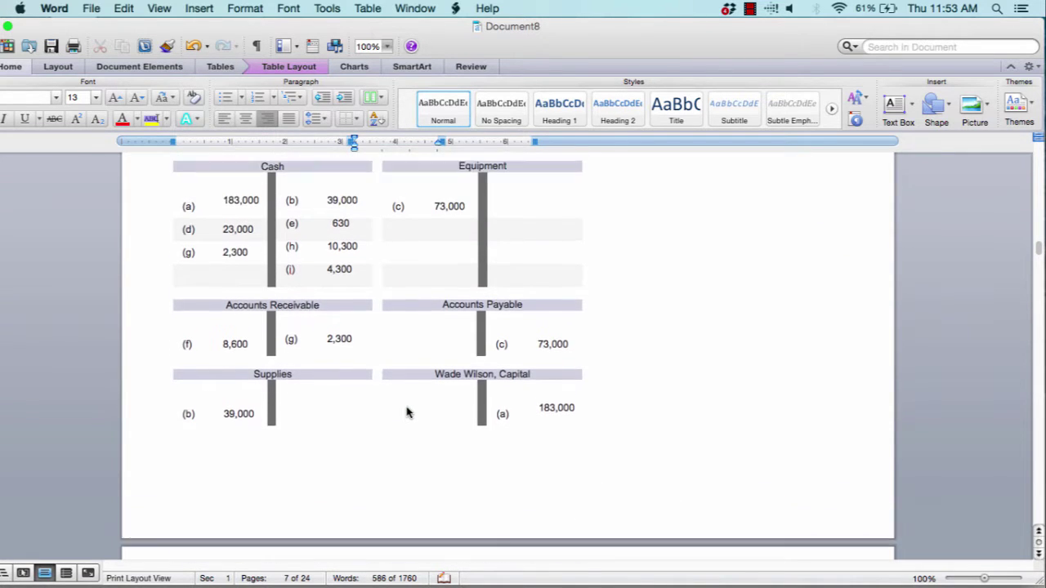
scroll(504, 467, down, 10)
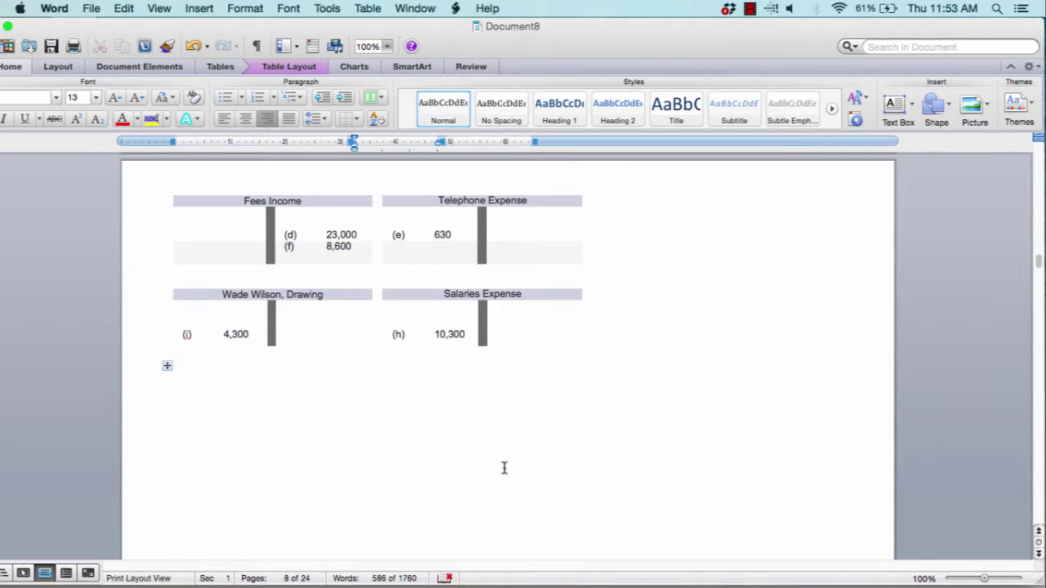
scroll(504, 468, down, 3)
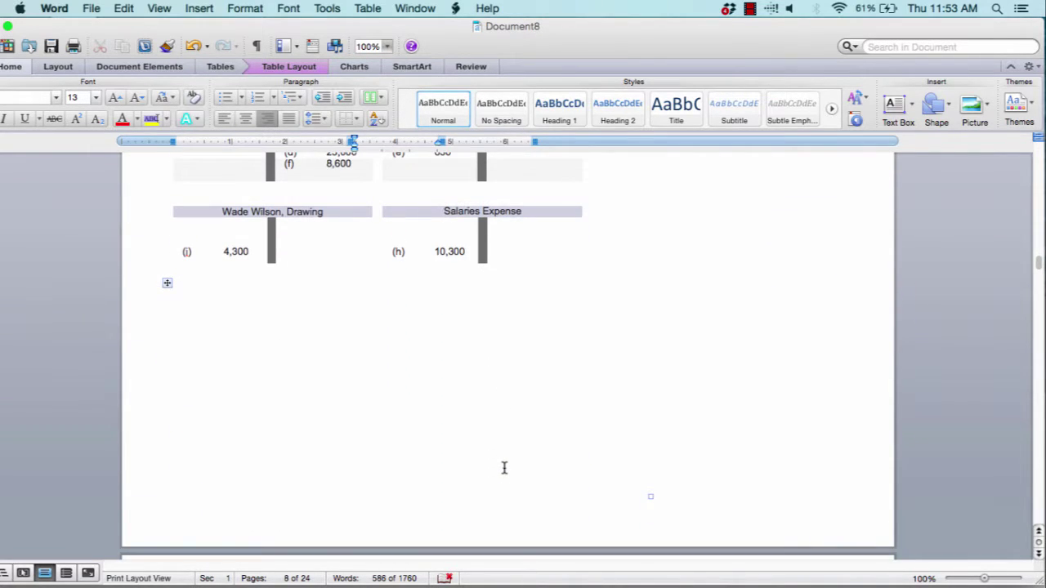
scroll(504, 468, down, 12)
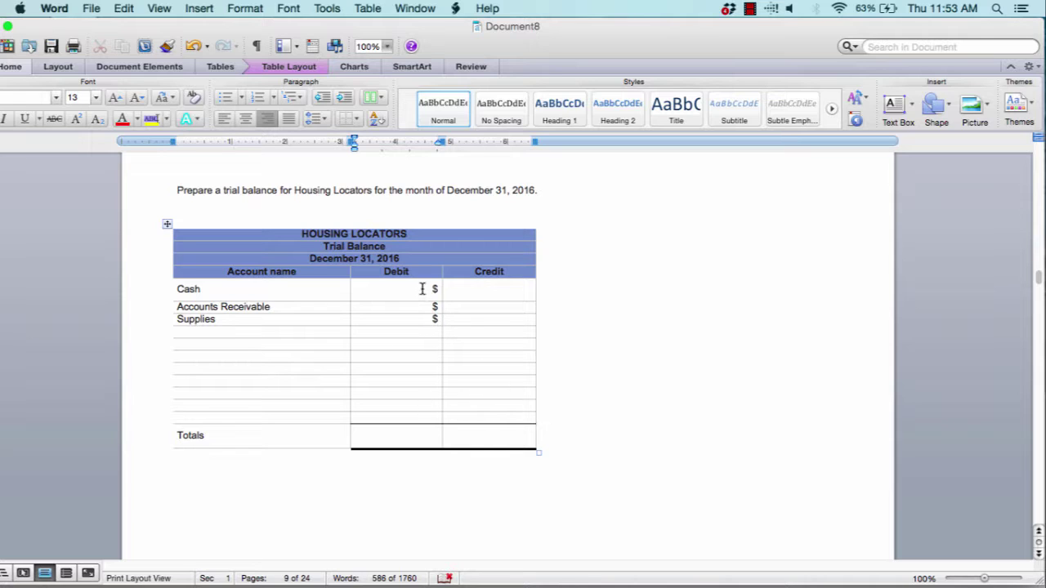
Put $ signs in both the Debit and Credit Totals cells
drag(395, 288, 412, 422)
click(411, 433)
text($)
click(477, 439)
text($)
Enter Fees Income below Revenue in the income statement with a $ in its amount cell
click(604, 444)
scroll(604, 444, down, 5)
scroll(607, 446, down, 3)
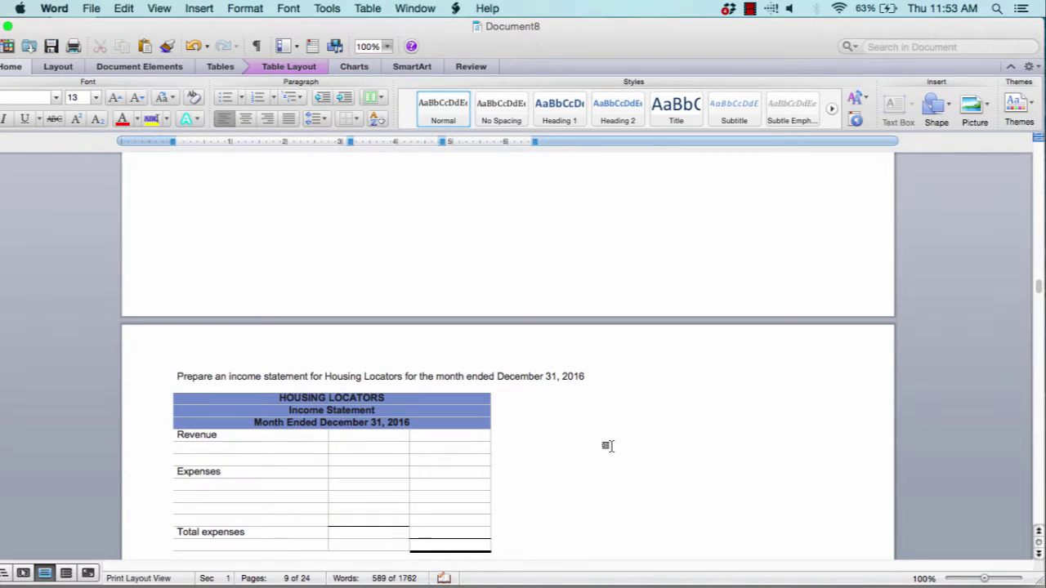
scroll(607, 446, down, 2)
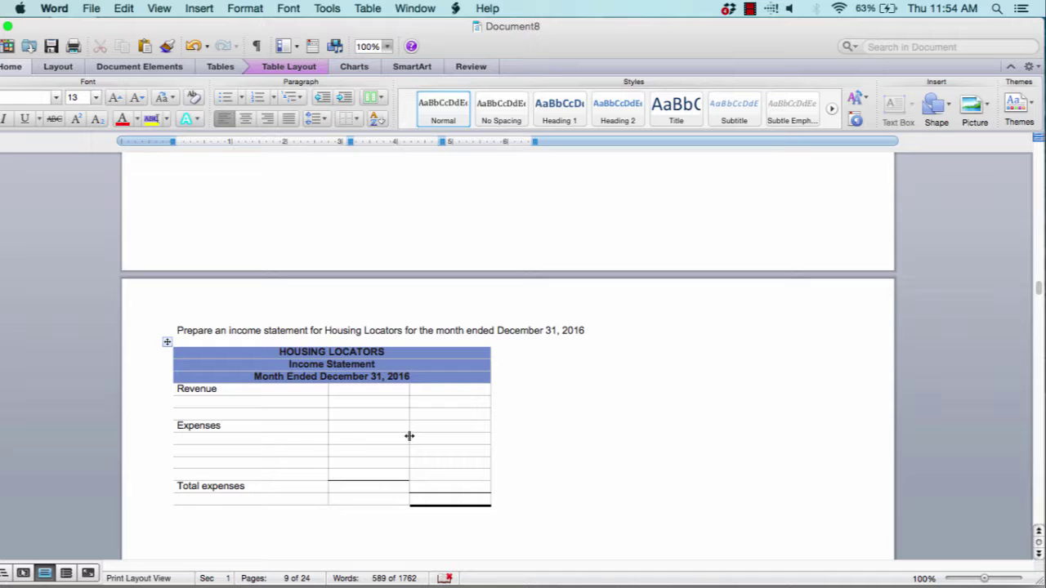
click(206, 401)
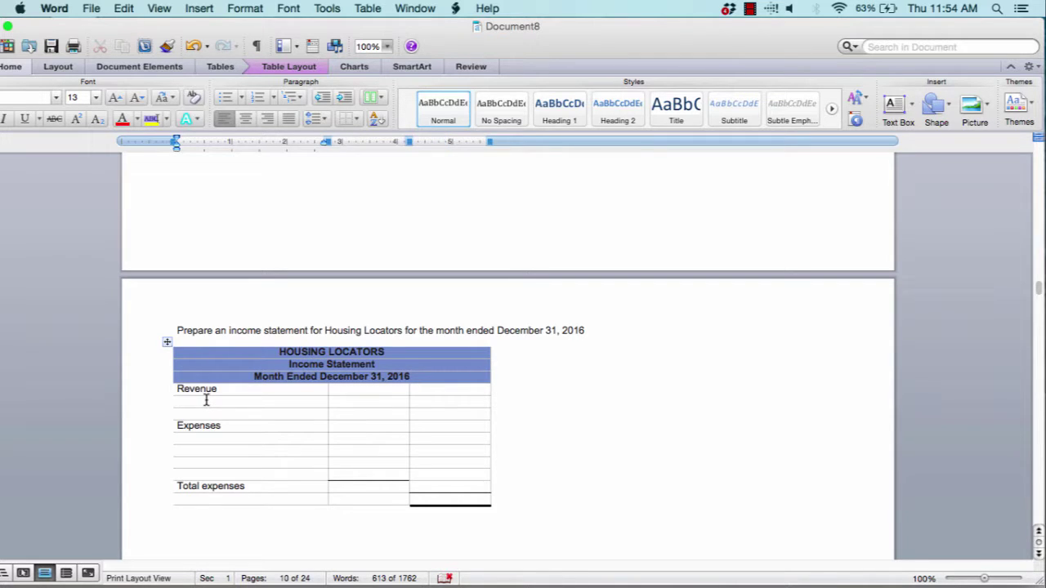
text(Fees Income)
click(442, 406)
text($)
click(196, 439)
Scroll past the T accounts and trial balance to the Housing Locators income statement
scroll(213, 464, up, 20)
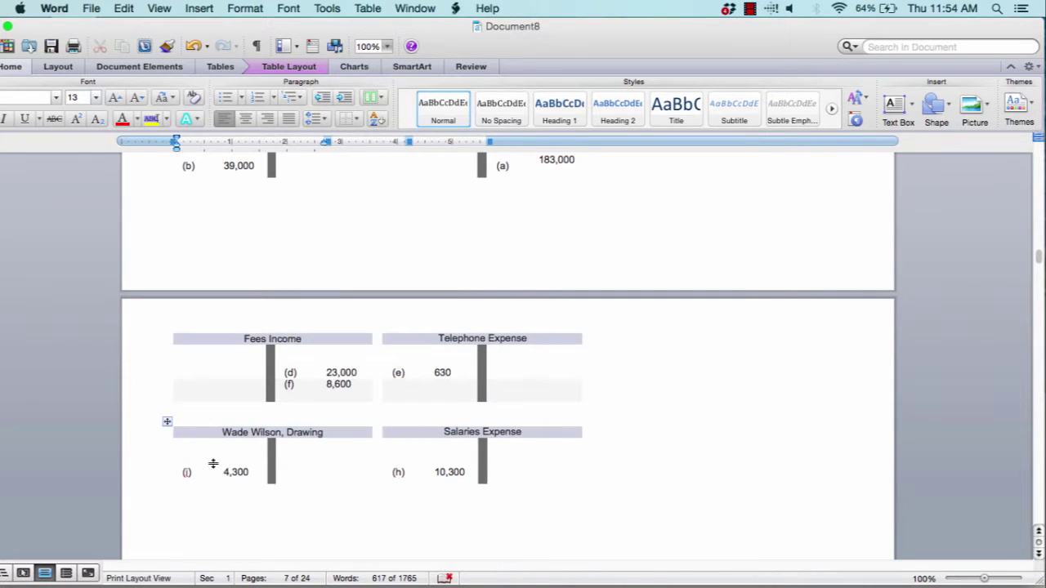
scroll(212, 463, up, 2)
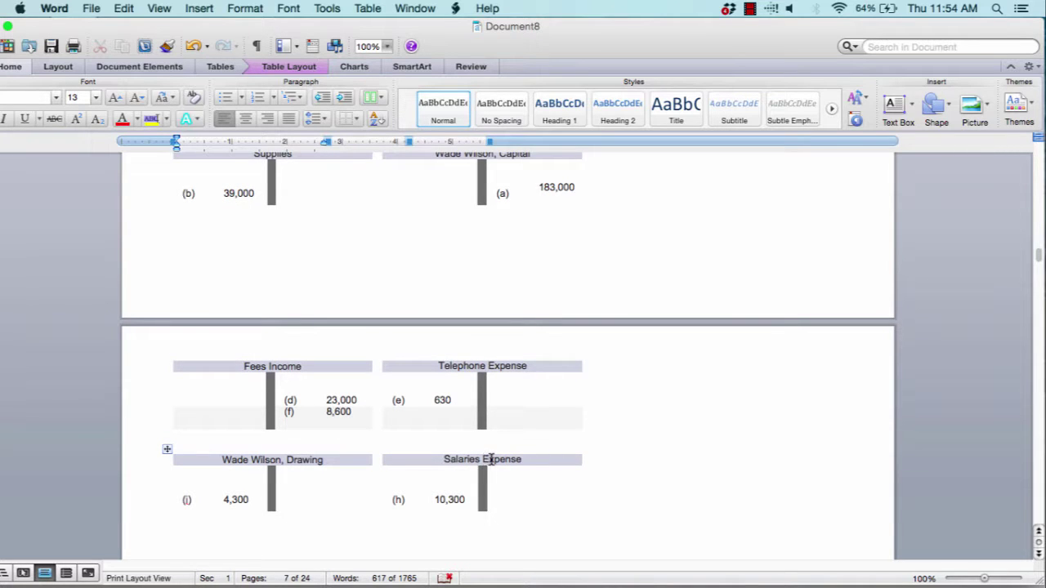
scroll(491, 459, up, 5)
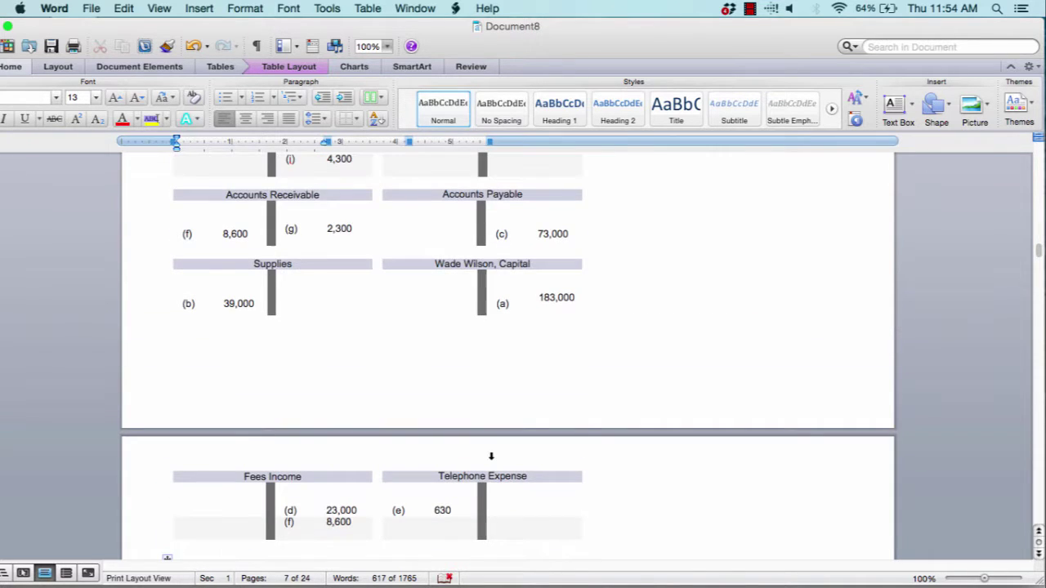
scroll(491, 456, up, 10)
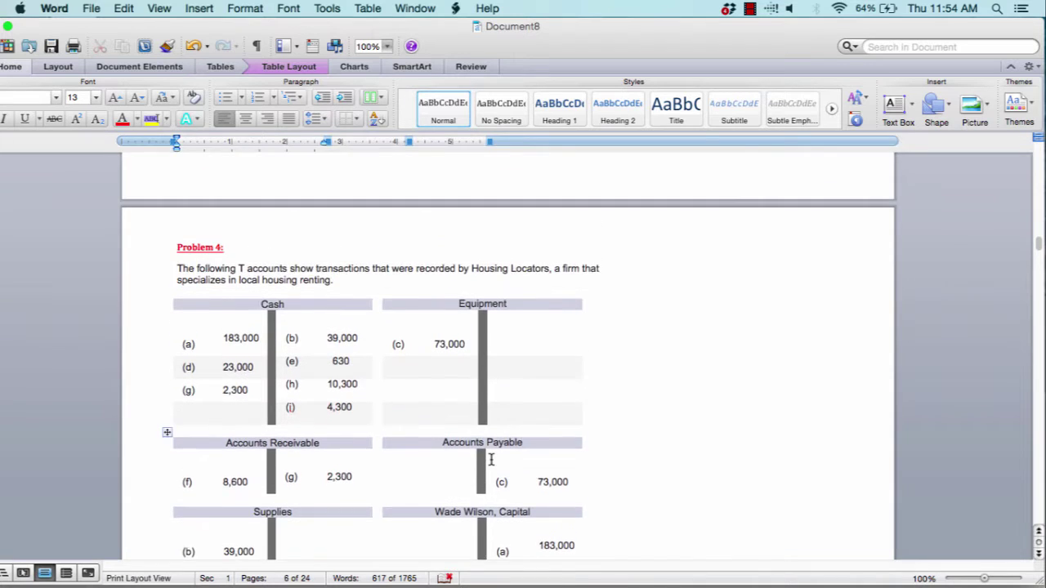
scroll(491, 459, down, 5)
scroll(491, 460, down, 10)
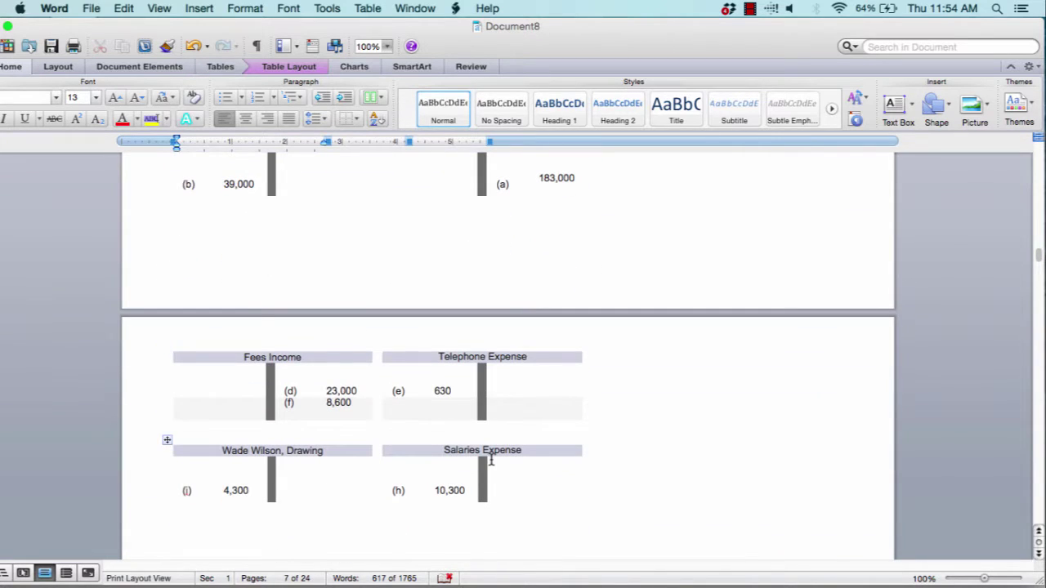
scroll(505, 353, down, 15)
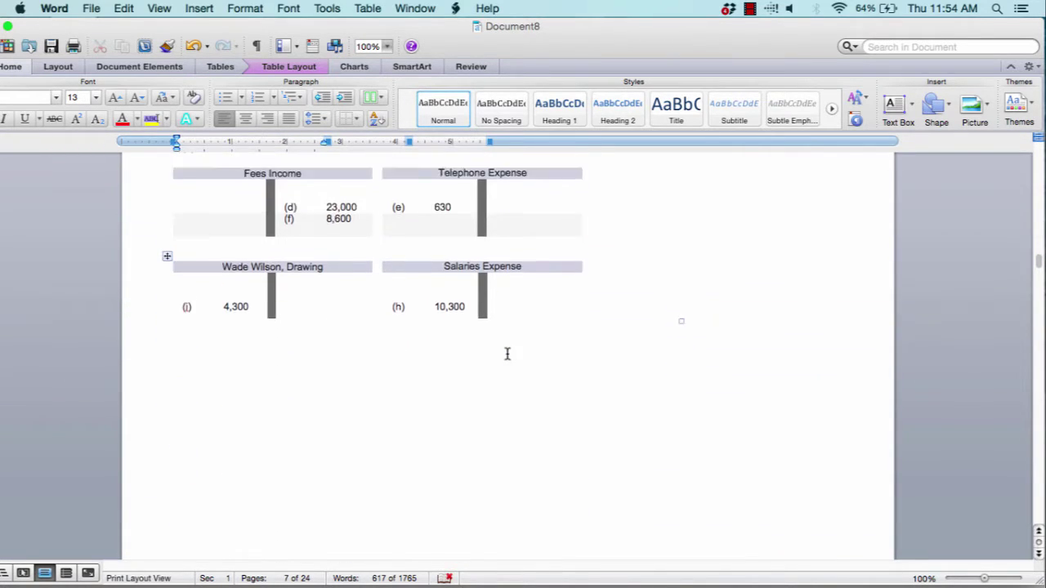
scroll(507, 352, down, 14)
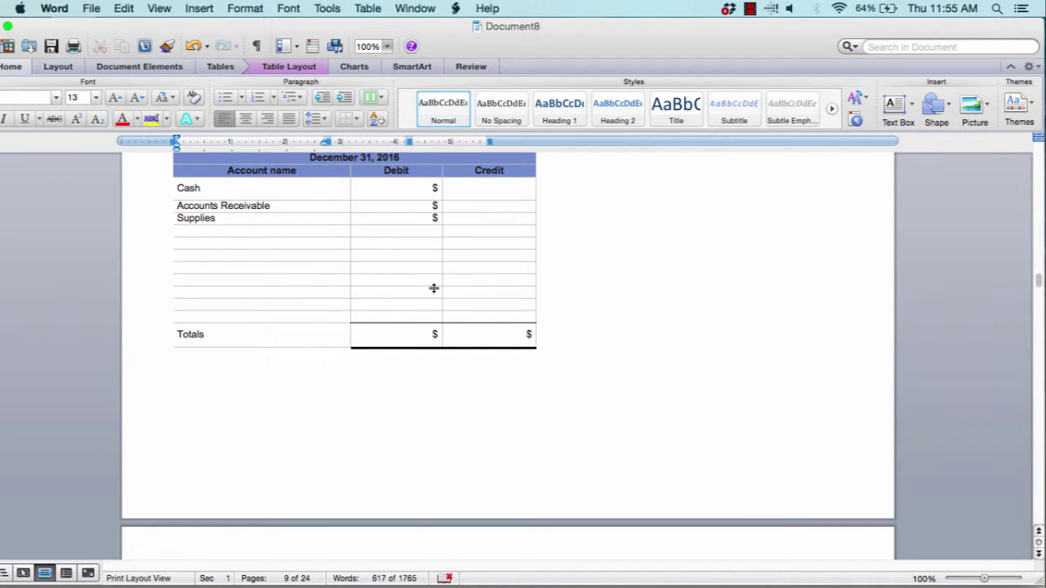
scroll(434, 288, down, 15)
scroll(434, 287, up, 5)
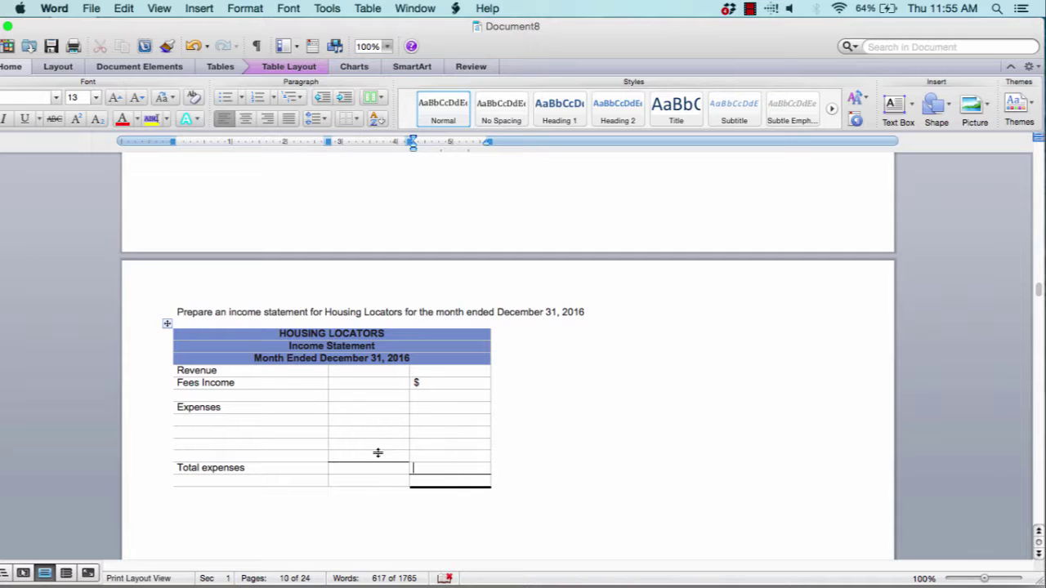
Put $ signs in the first expense, Total expenses and final amount cells
click(264, 420)
click(356, 420)
text($)
click(470, 468)
text($)
click(444, 482)
text($)
Label the income statement's last row Net Income/Loss
click(225, 483)
text(Net)
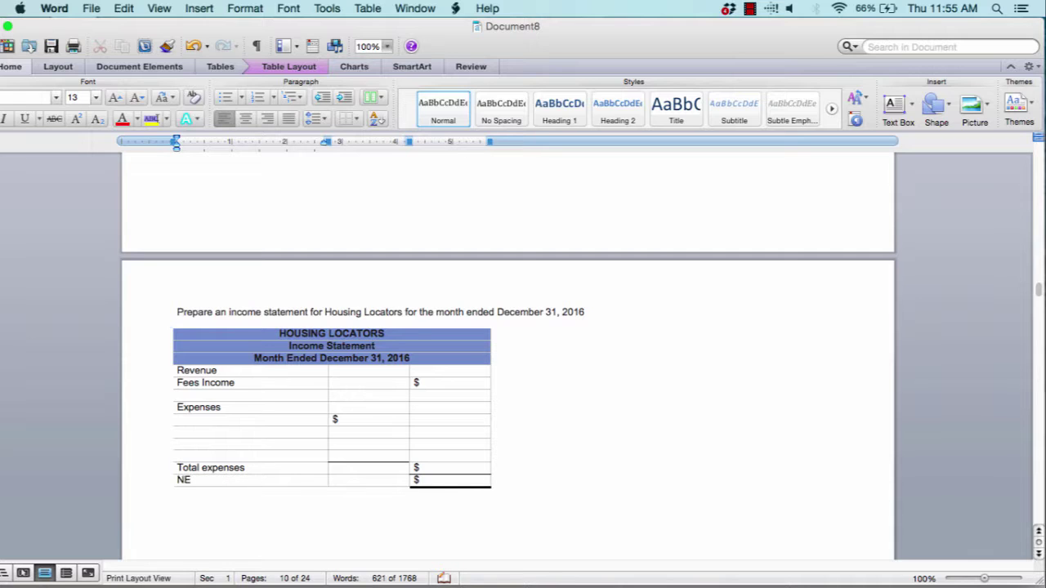
text( Income)
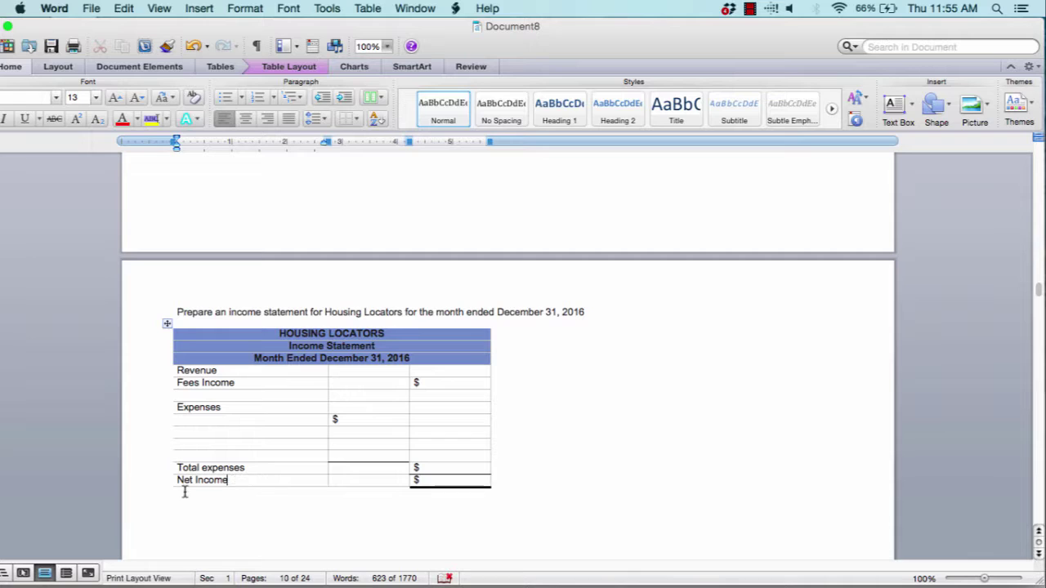
text(/Loss)
scroll(506, 352, down, 10)
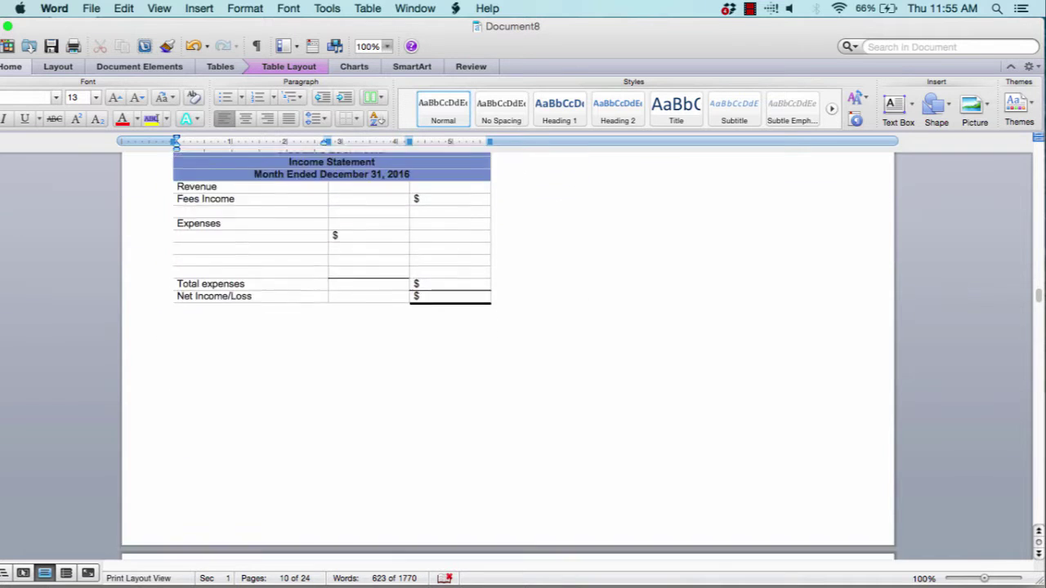
scroll(507, 351, down, 5)
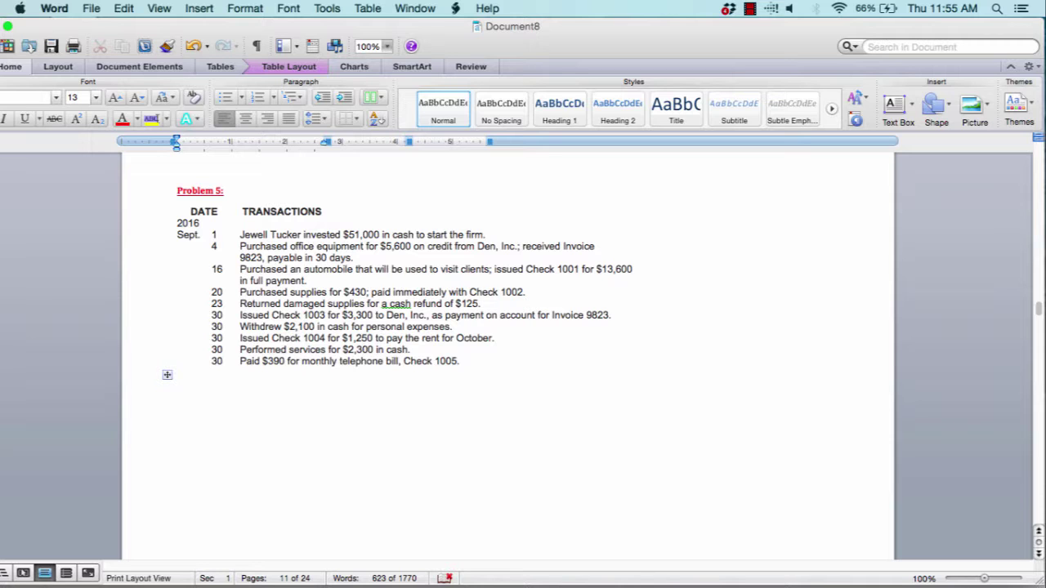
Scroll to the Problem 5 General Journal table starting with the Sep 01, 2016 Cash entry
scroll(508, 354, down, 10)
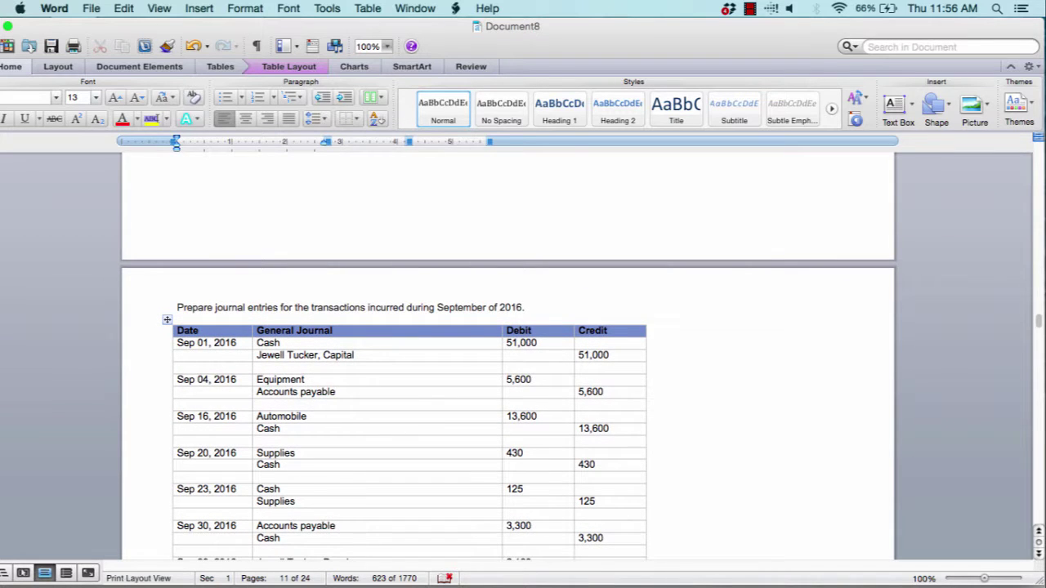
scroll(508, 356, down, 6)
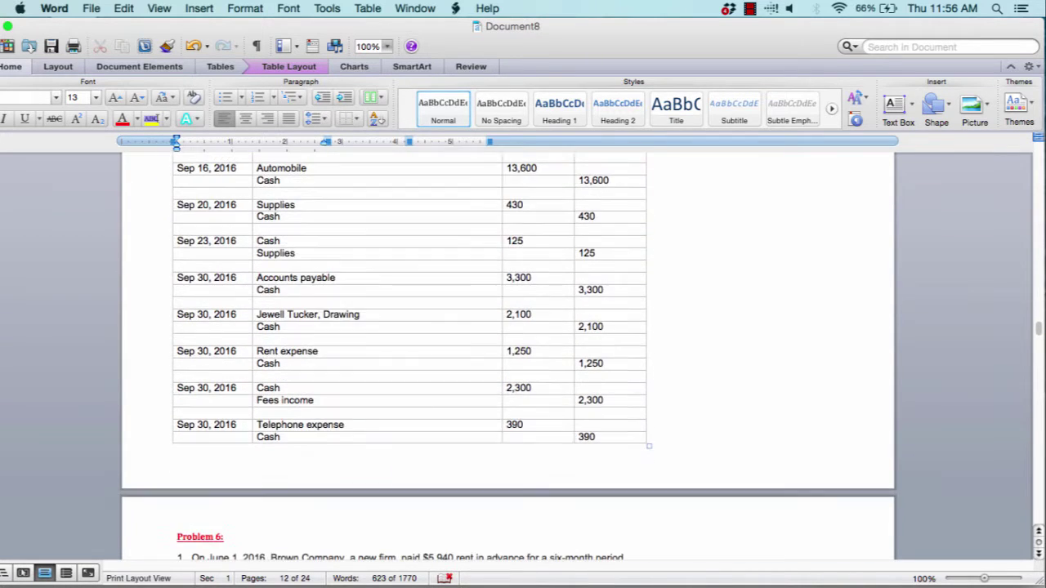
scroll(509, 356, up, 2)
scroll(508, 357, down, 10)
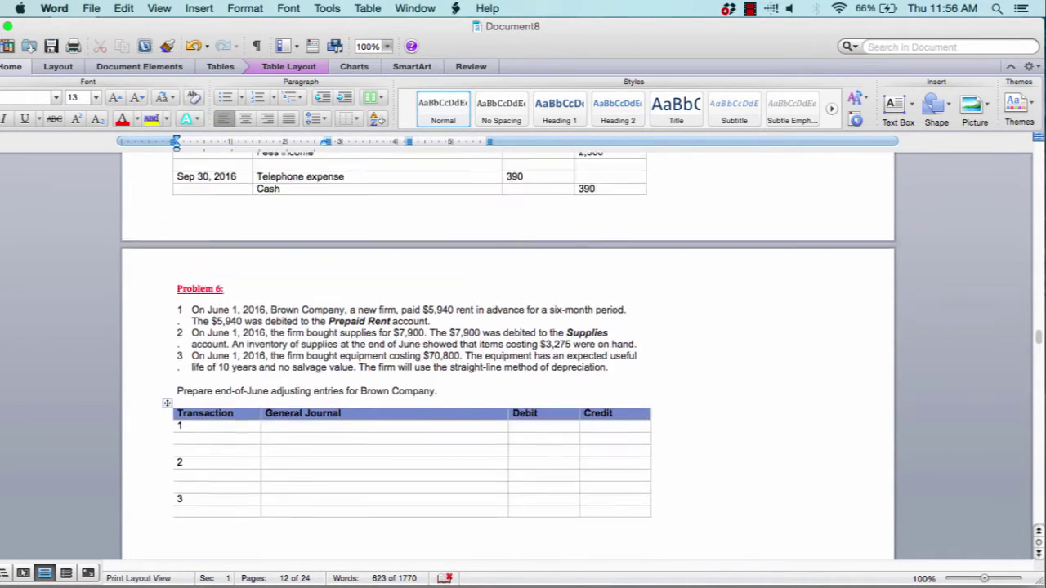
scroll(509, 356, up, 6)
scroll(508, 356, up, 4)
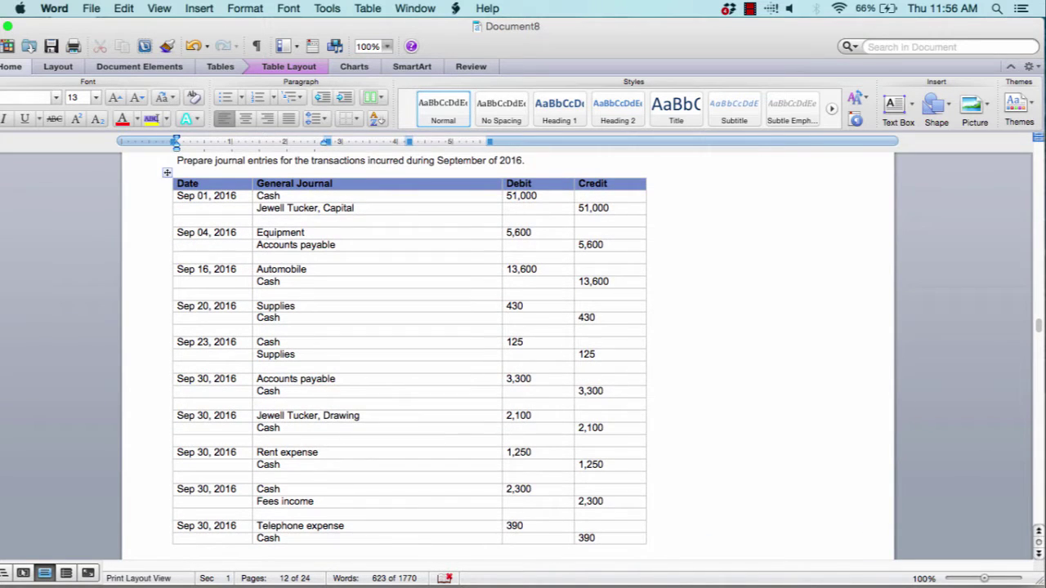
scroll(509, 356, up, 2)
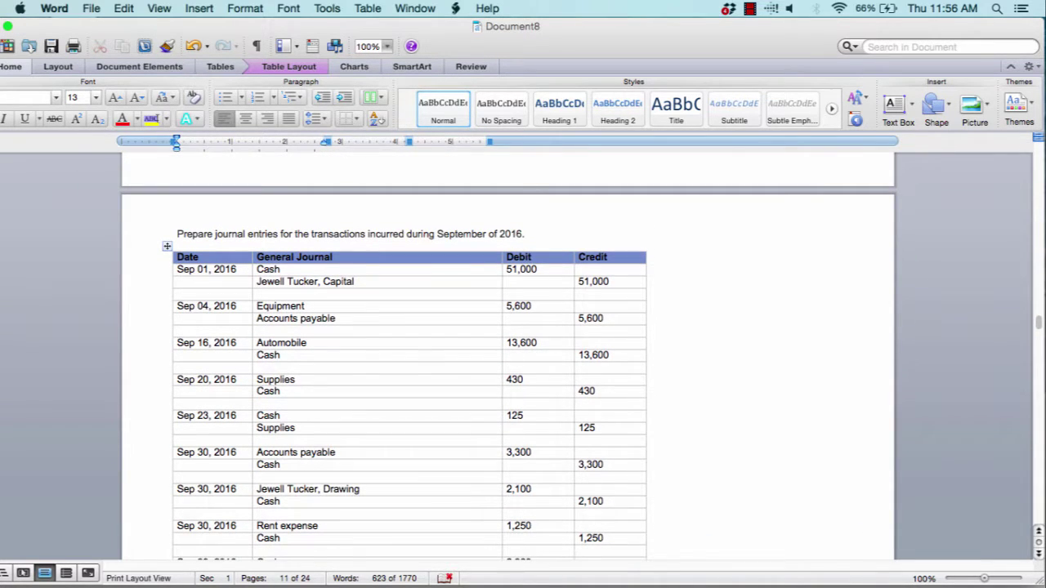
scroll(508, 357, up, 3)
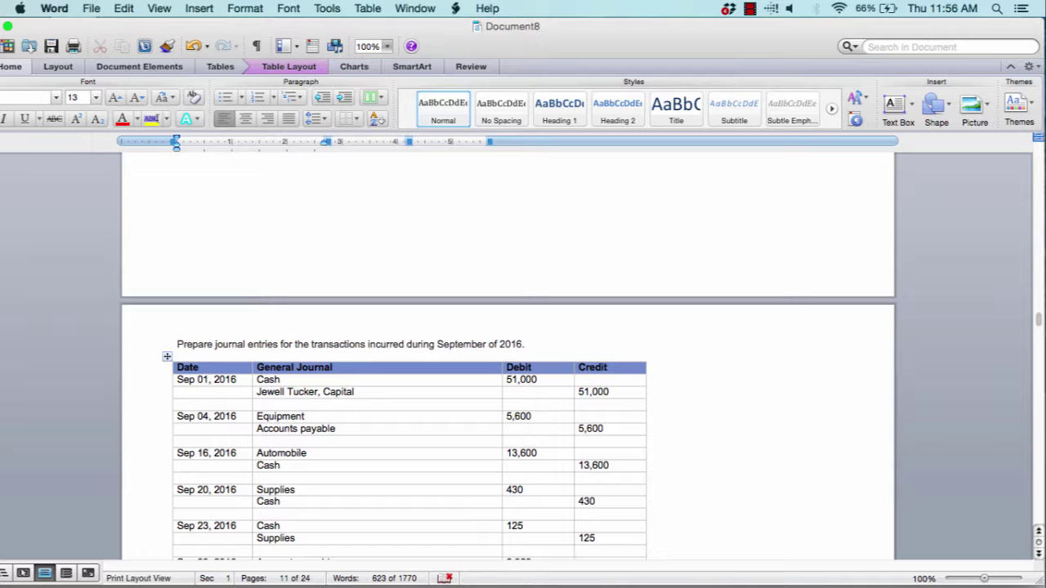
scroll(508, 357, down, 2)
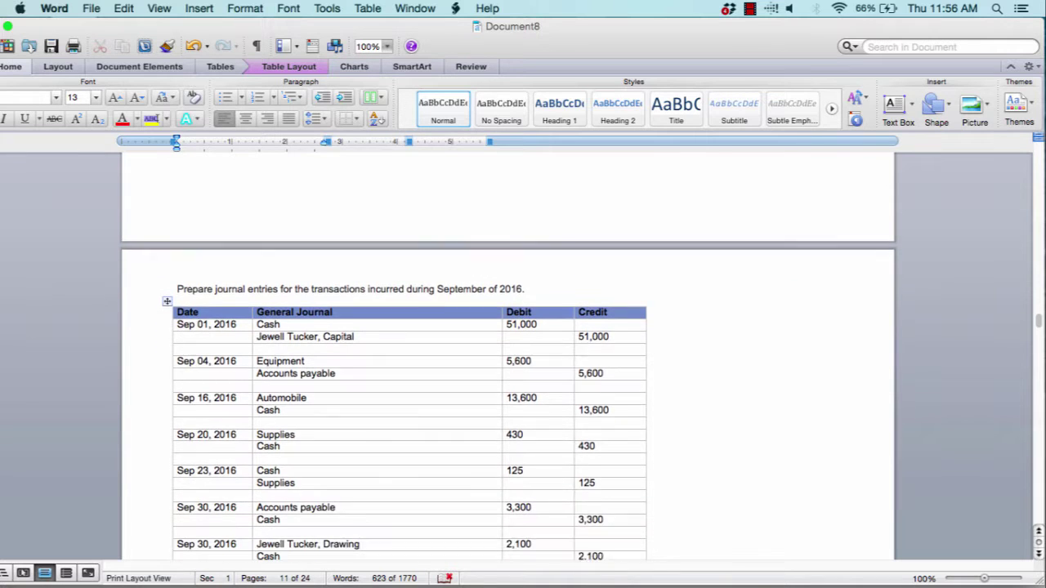
scroll(508, 356, up, 5)
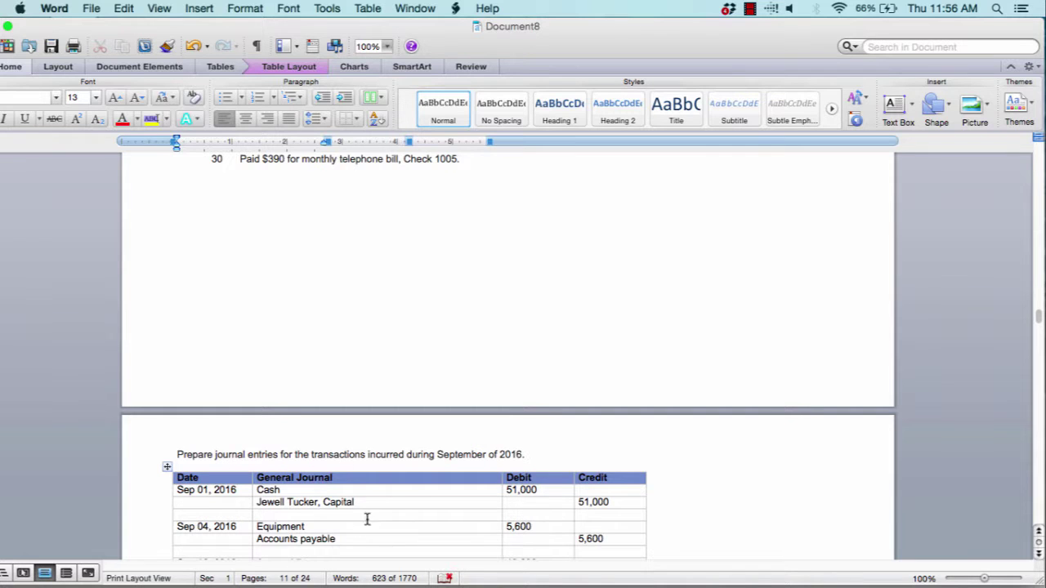
scroll(367, 519, down, 2)
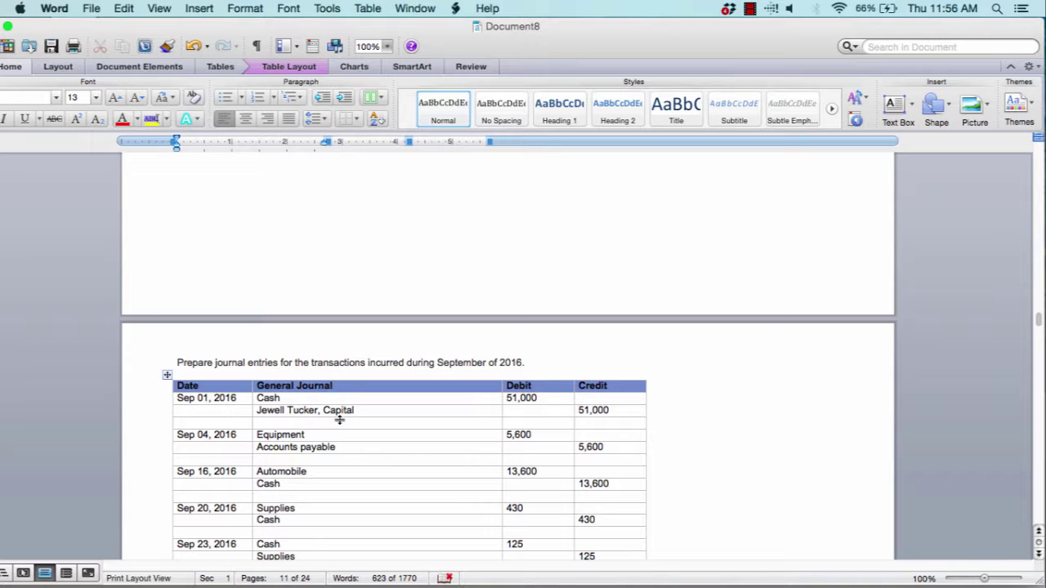
Indent the owner's Capital, Accounts payable and first two Cash credit lines
click(258, 411)
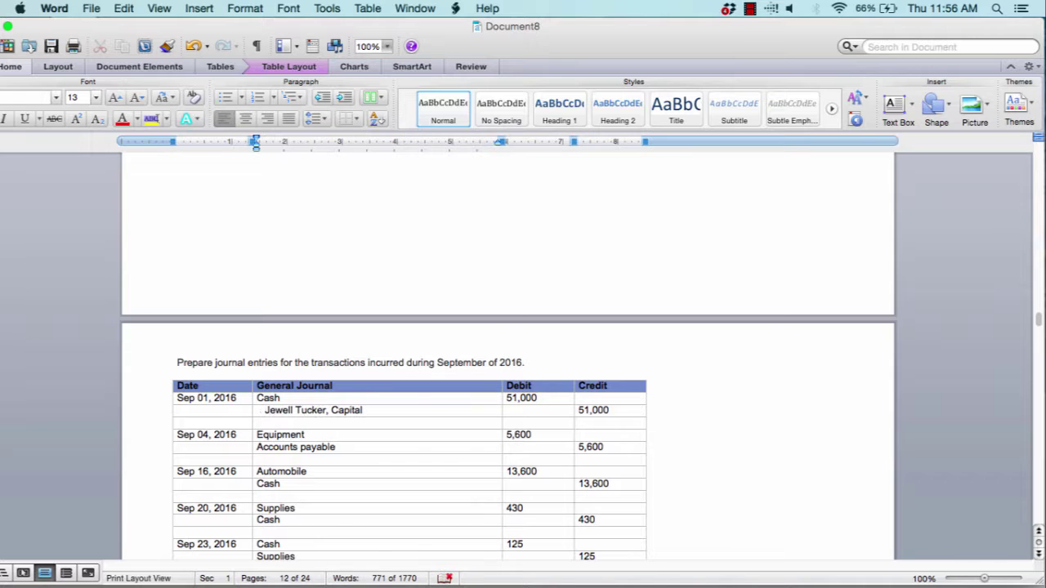
click(257, 447)
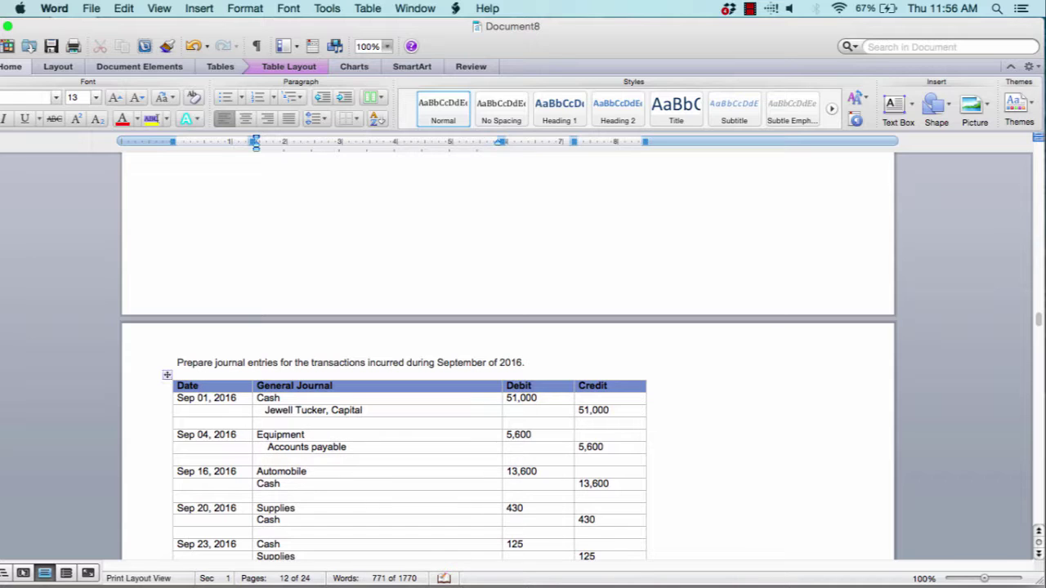
click(258, 484)
click(257, 520)
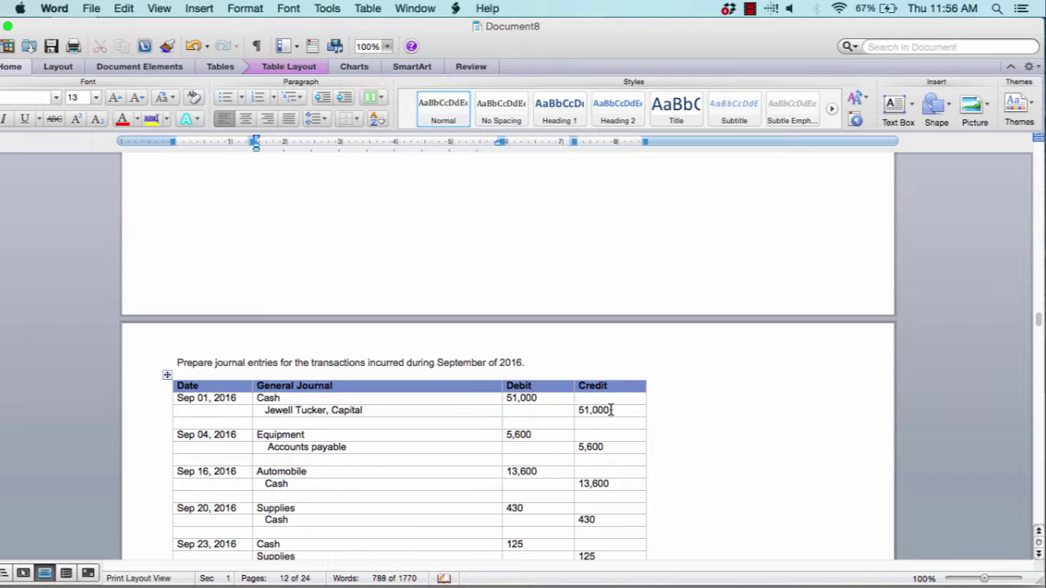
scroll(400, 489, down, 3)
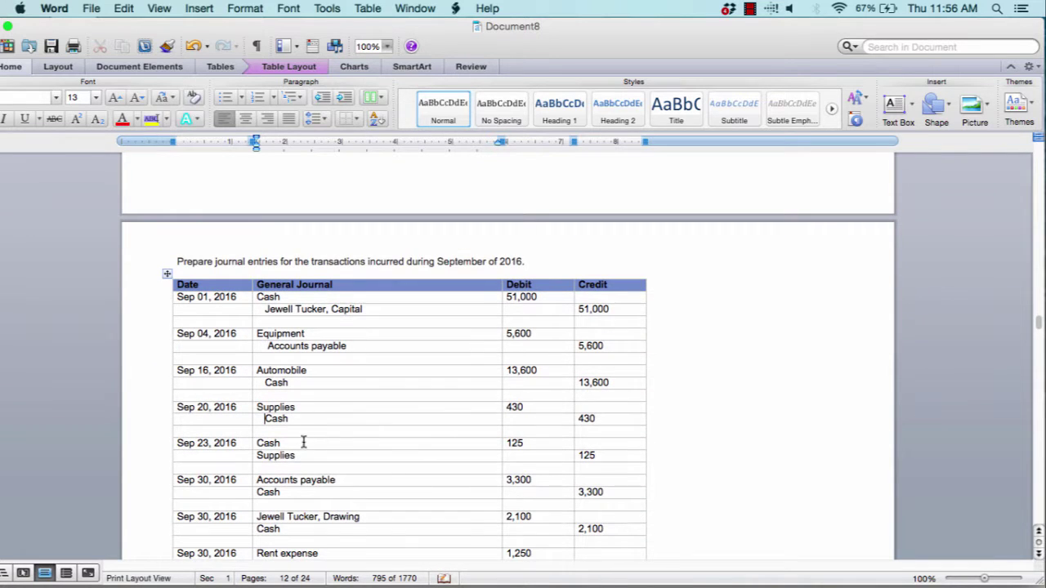
Indent the remaining credits: Supplies, Fees income and the Cash lines through Telephone expense
click(258, 455)
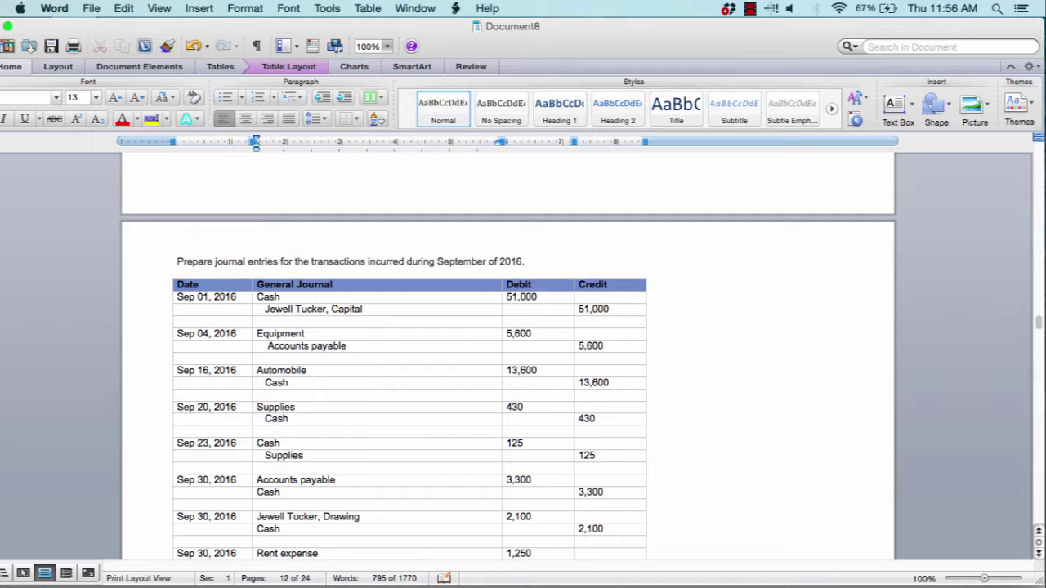
click(256, 491)
scroll(256, 491, down, 2)
click(257, 455)
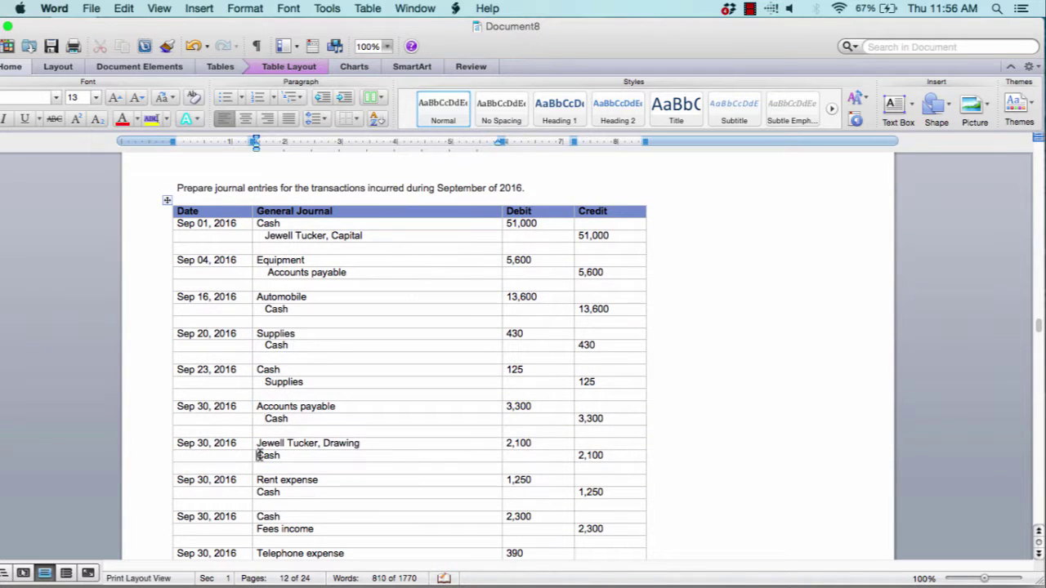
scroll(256, 455, down, 3)
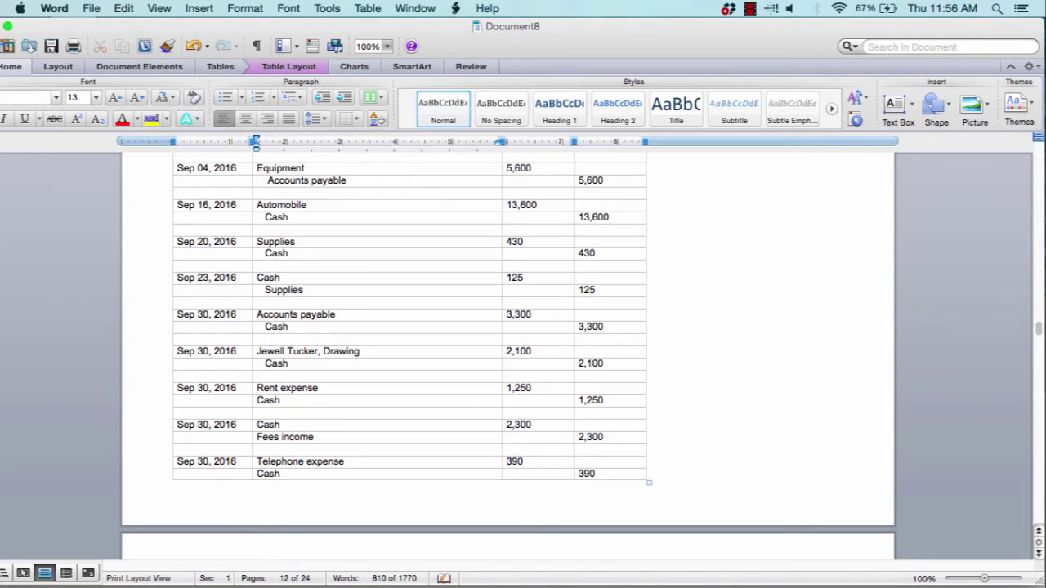
click(257, 399)
click(255, 437)
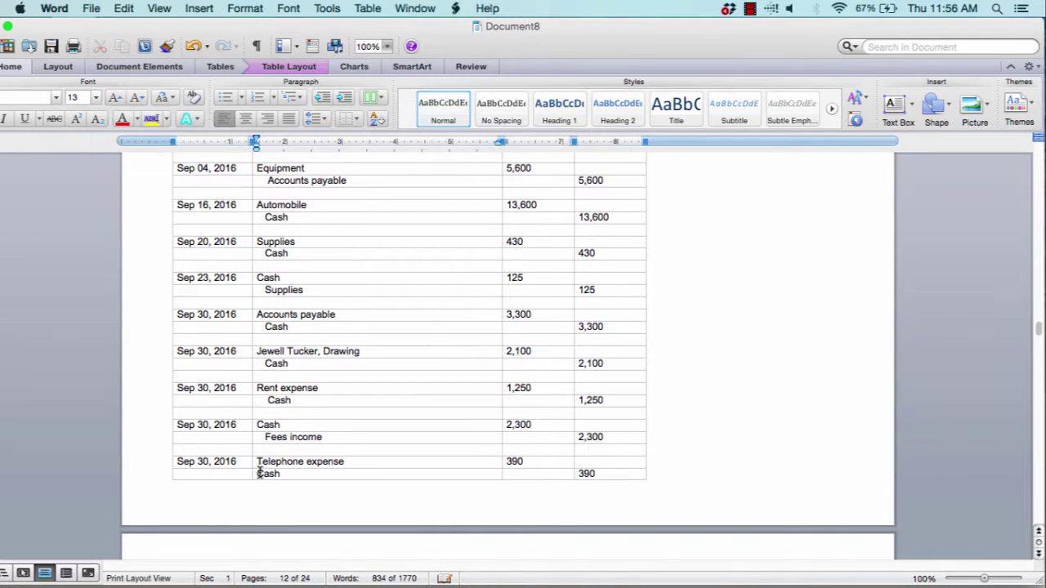
click(257, 474)
scroll(266, 474, down, 10)
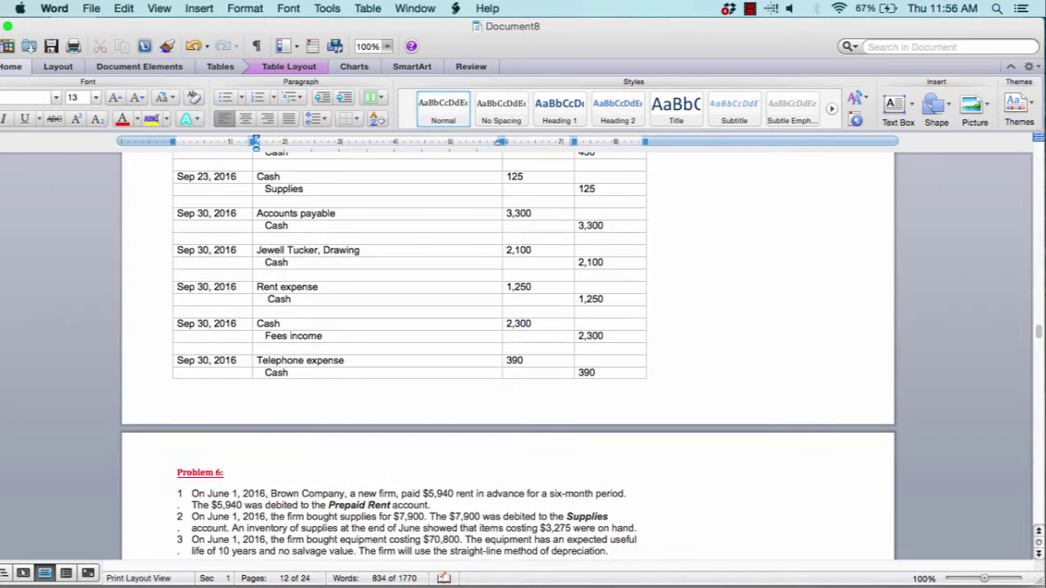
Scroll to Problem 6's Brown Company adjusting-entries table and select Transaction 1's cell
scroll(509, 306, down, 2)
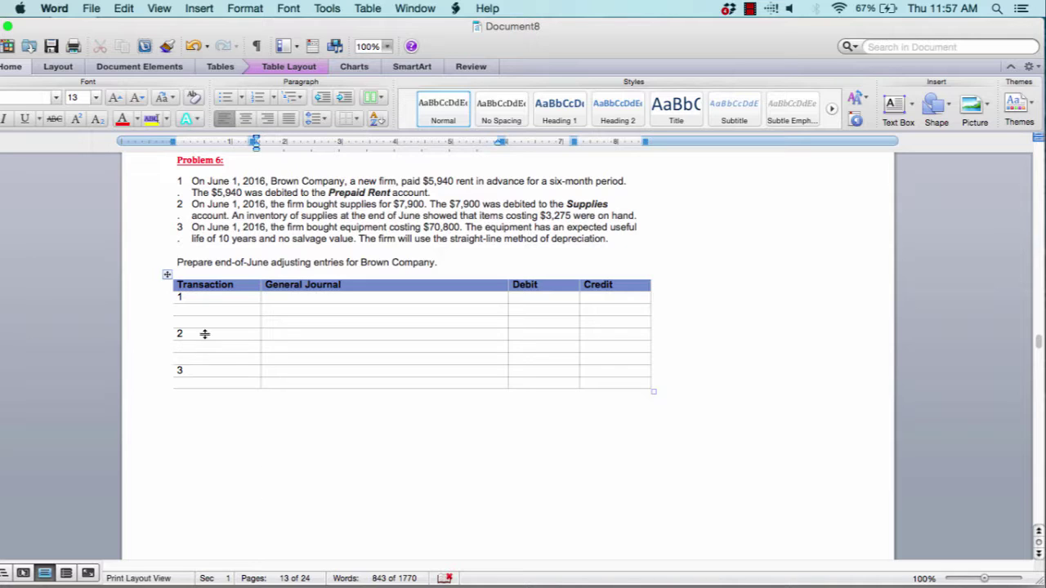
click(205, 300)
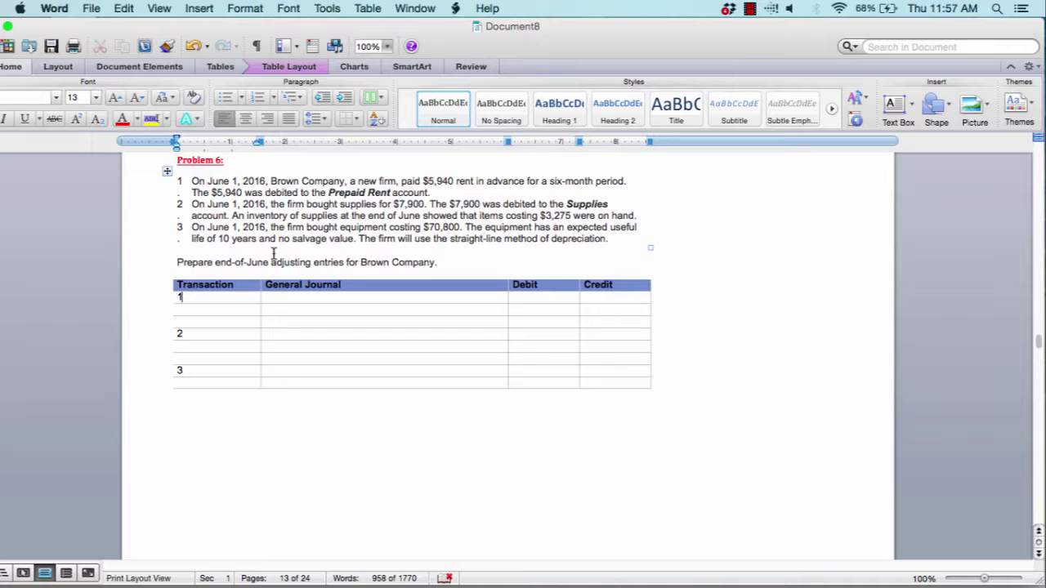
Mark the June note and $5,940 rent, then debit Rent Expense $990 in row 1
drag(231, 262, 271, 263)
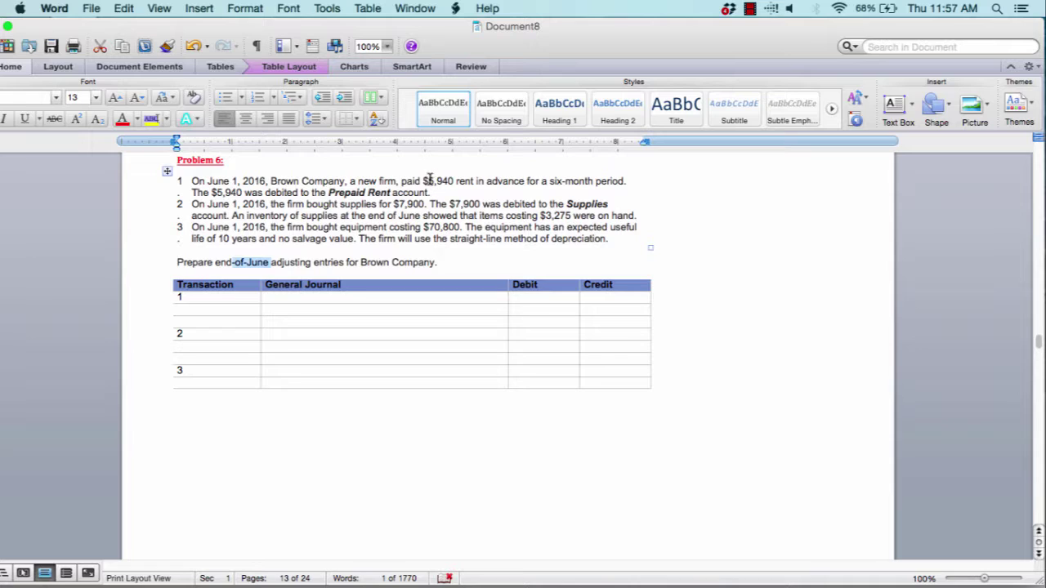
drag(424, 181, 452, 184)
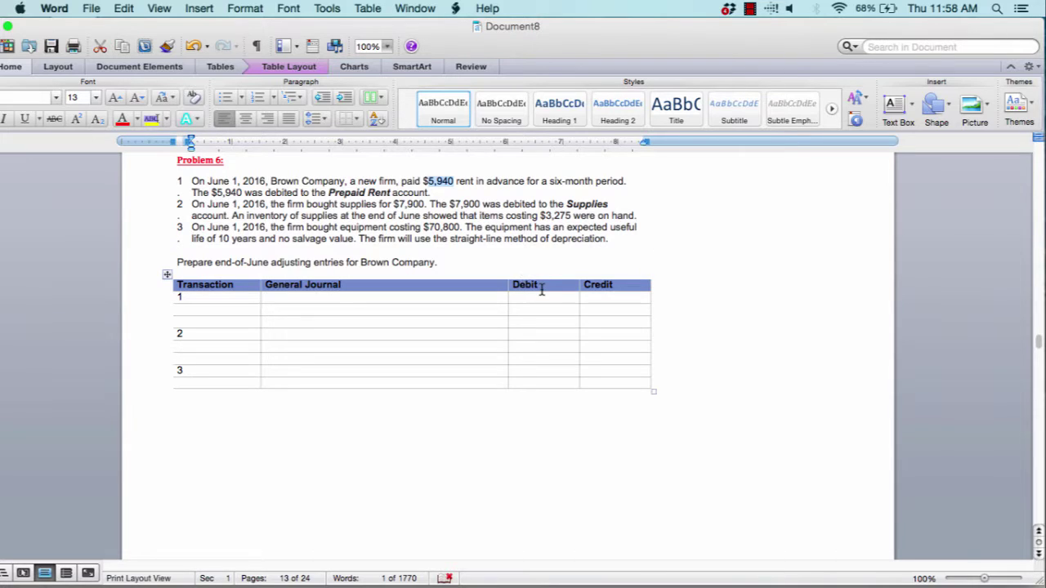
click(324, 299)
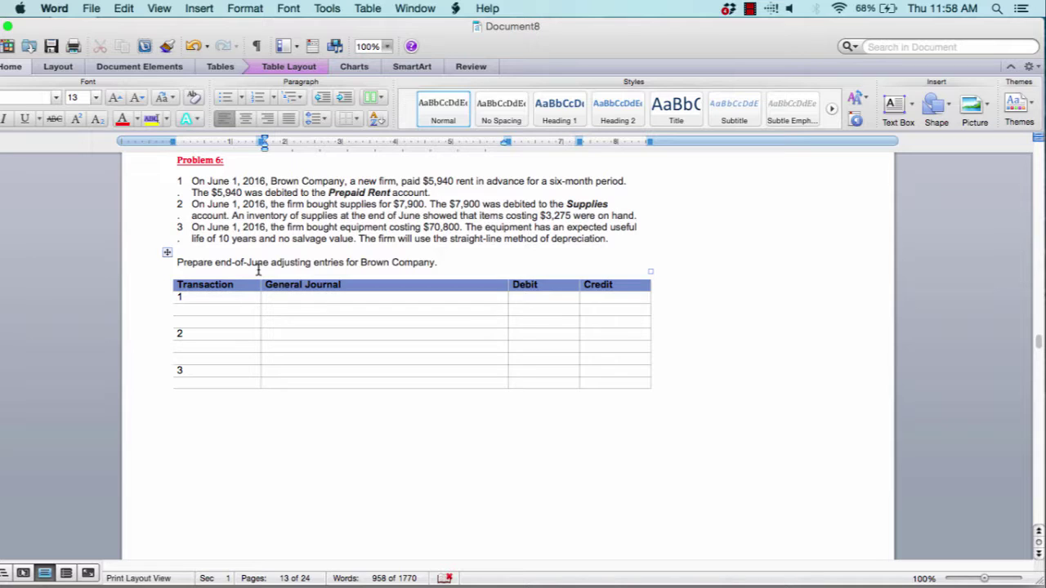
text(Rent Expense)
key(Tab)
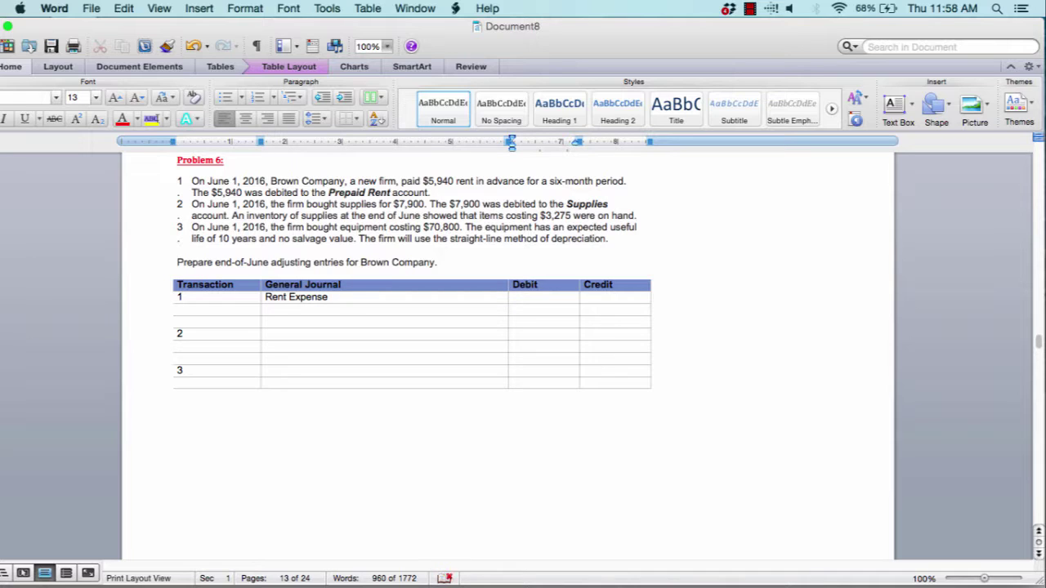
text($990)
Credit Prepaid Rent $990 in row 2, correcting the mistyped $870
click(270, 309)
text(Prepaid Rent)
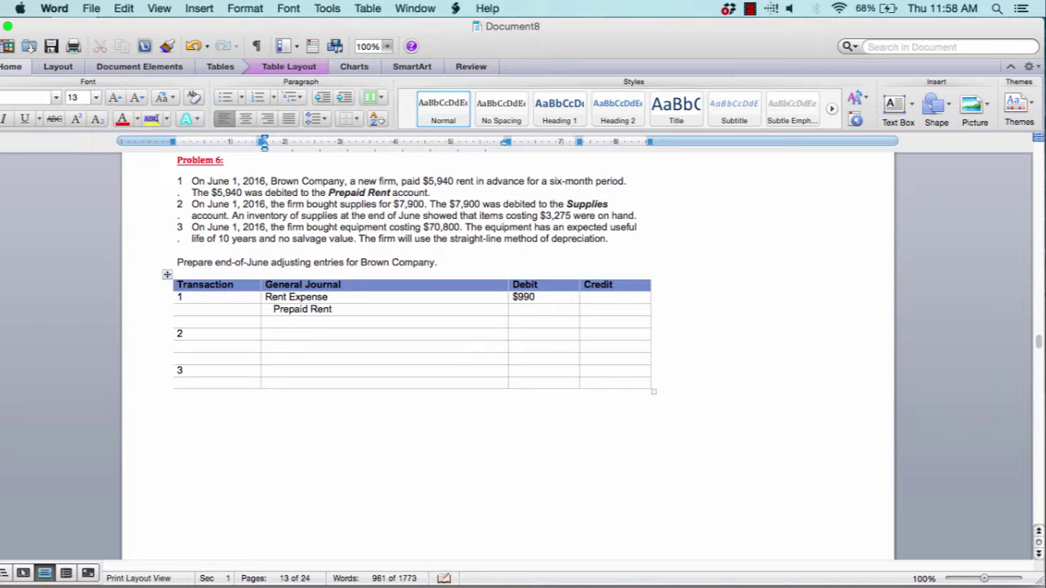
click(611, 311)
text($870)
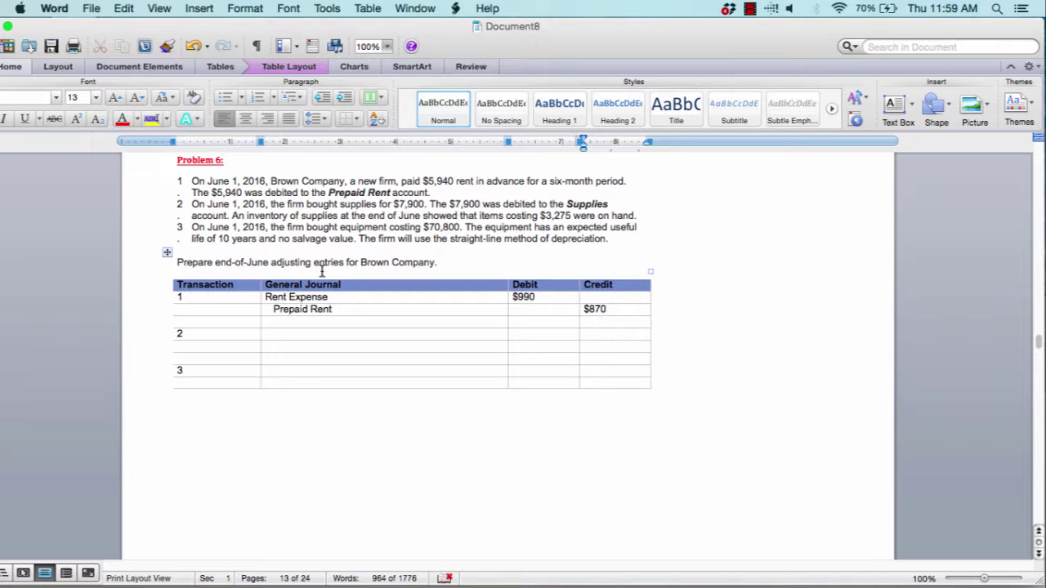
key(BackSpace)
key(BackSpace)
key(BackSpace)
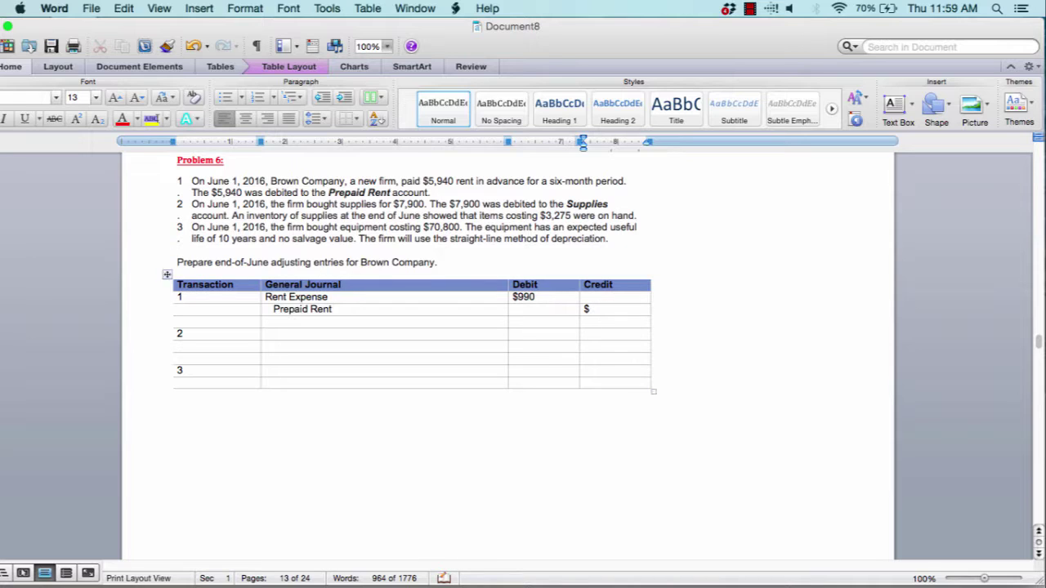
text(990)
Check the entry and move into transaction 2's General Journal cell
click(373, 299)
click(609, 311)
click(273, 337)
click(284, 323)
click(280, 335)
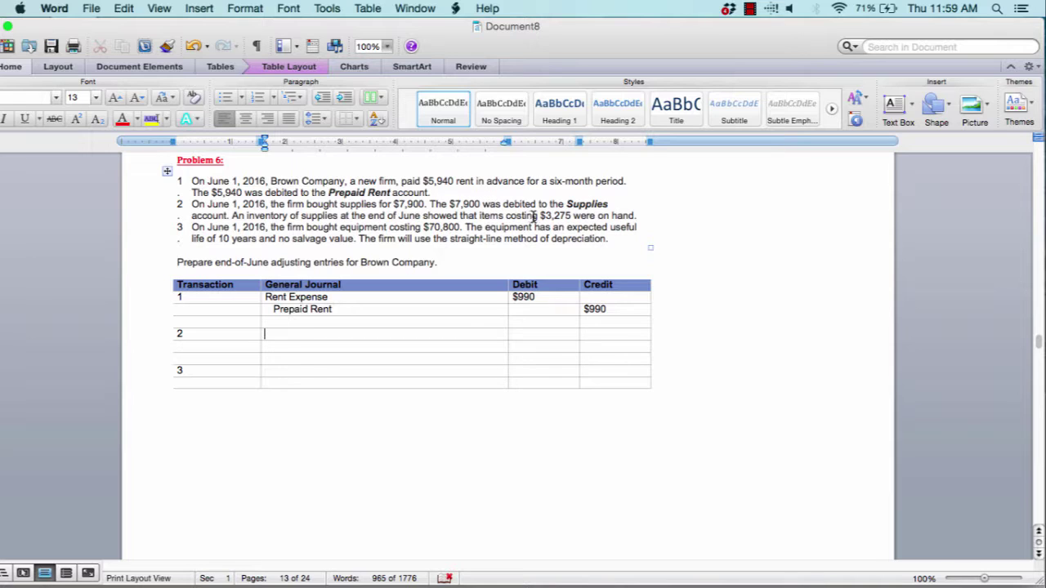
drag(545, 216, 569, 219)
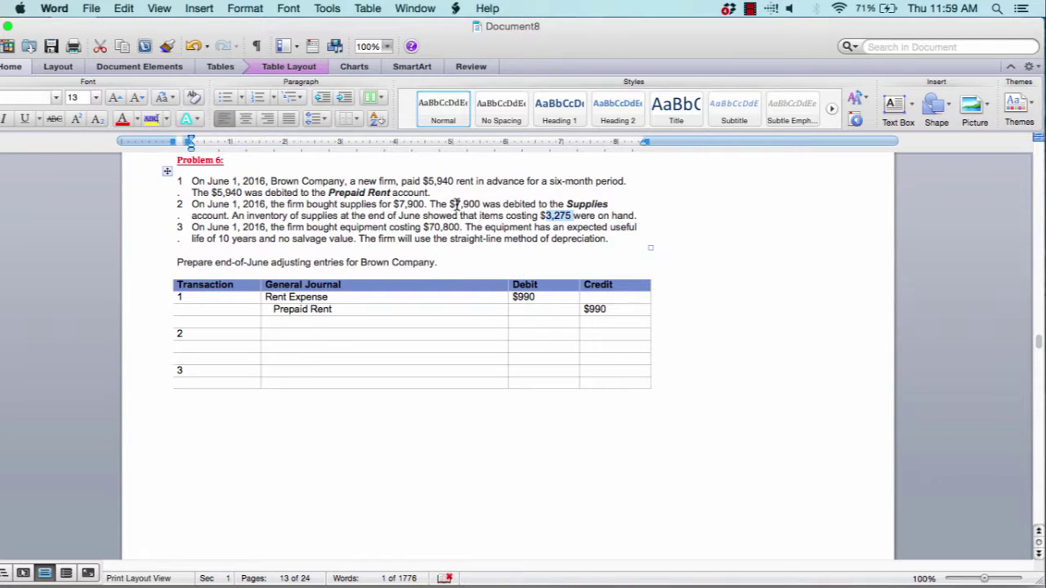
drag(455, 204, 482, 205)
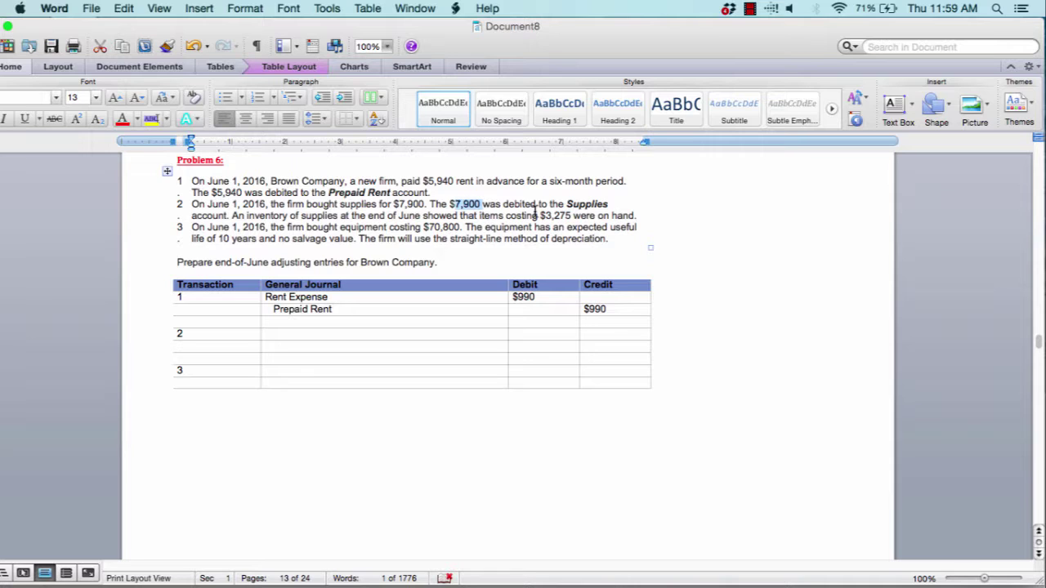
click(546, 216)
drag(546, 216, 571, 216)
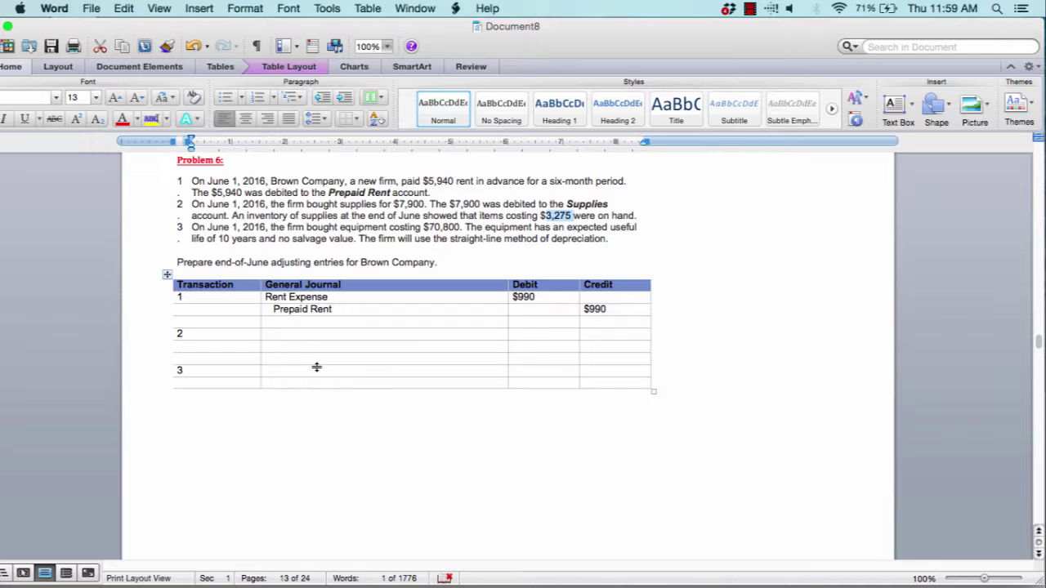
scroll(316, 367, down, 3)
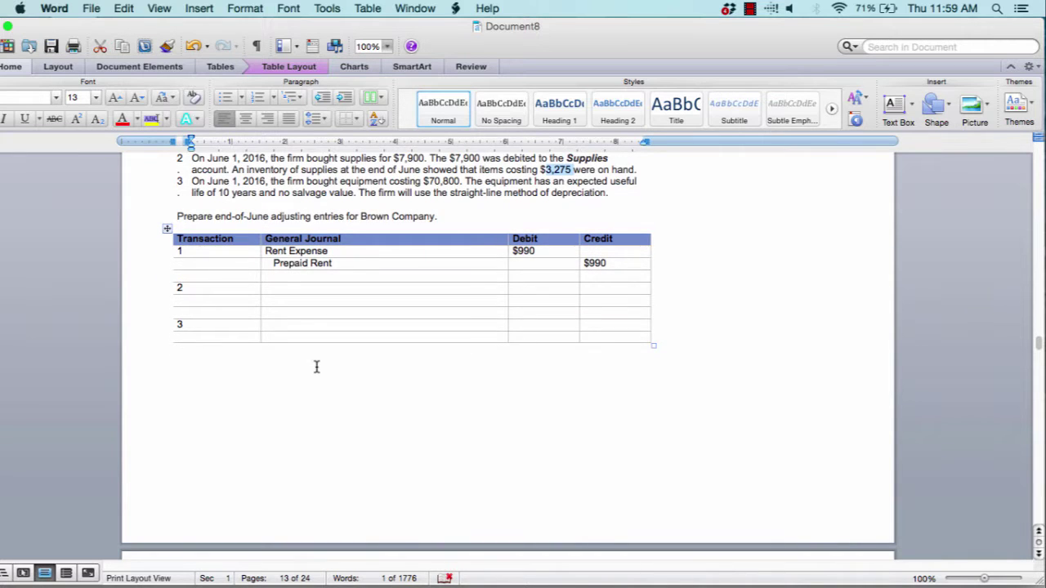
Scroll to Problem 7's Meeks Company worksheet and place the cursor in the Cash Debit cell
scroll(316, 367, down, 10)
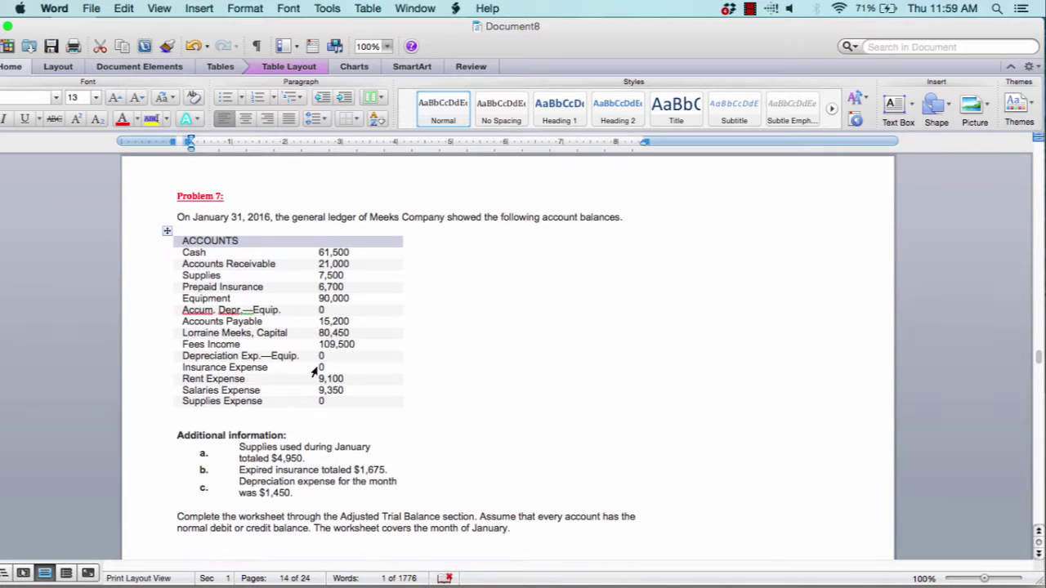
scroll(314, 372, down, 2)
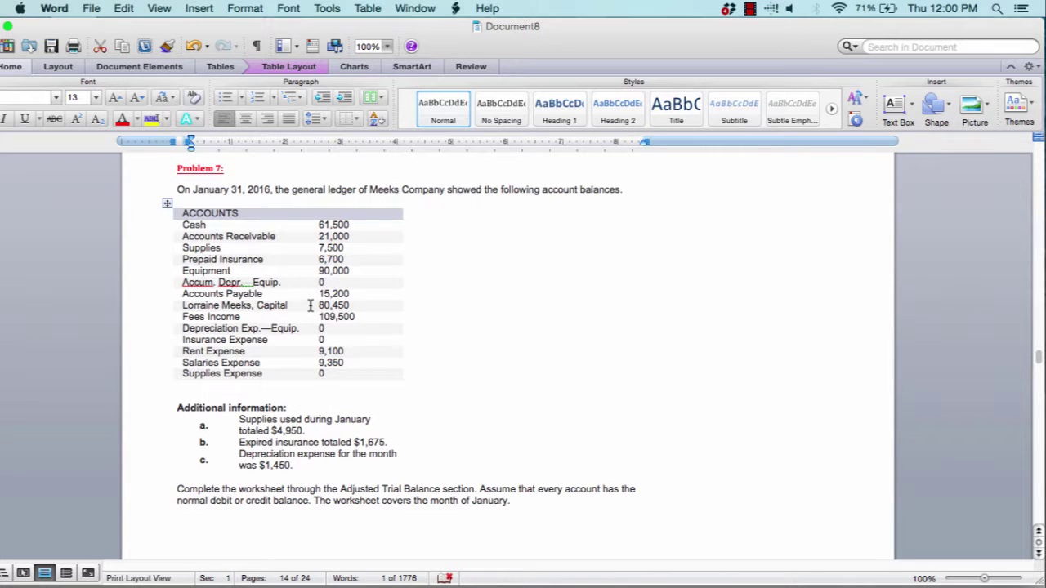
scroll(311, 306, down, 5)
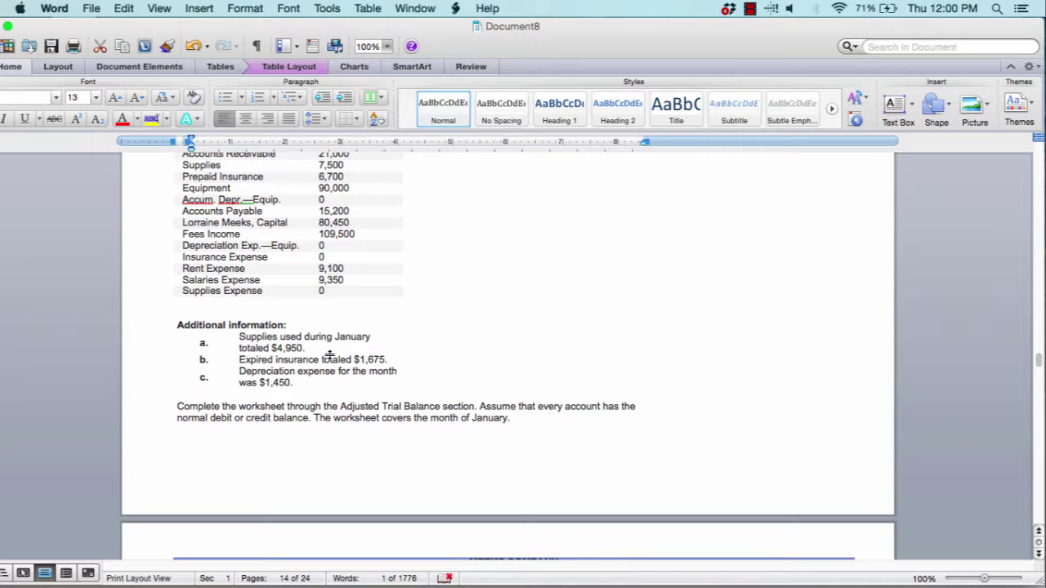
scroll(329, 356, down, 10)
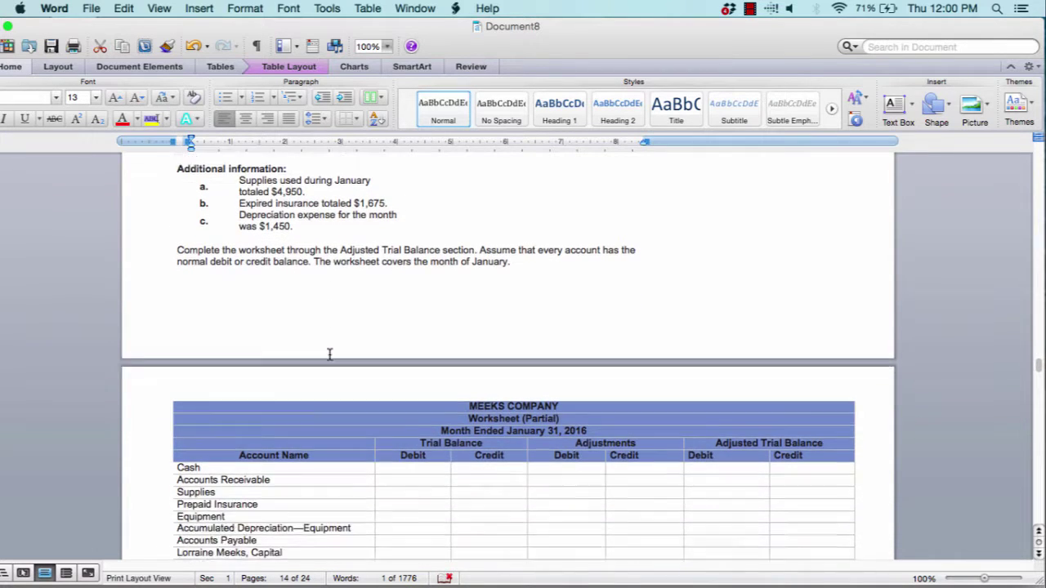
scroll(330, 351, down, 3)
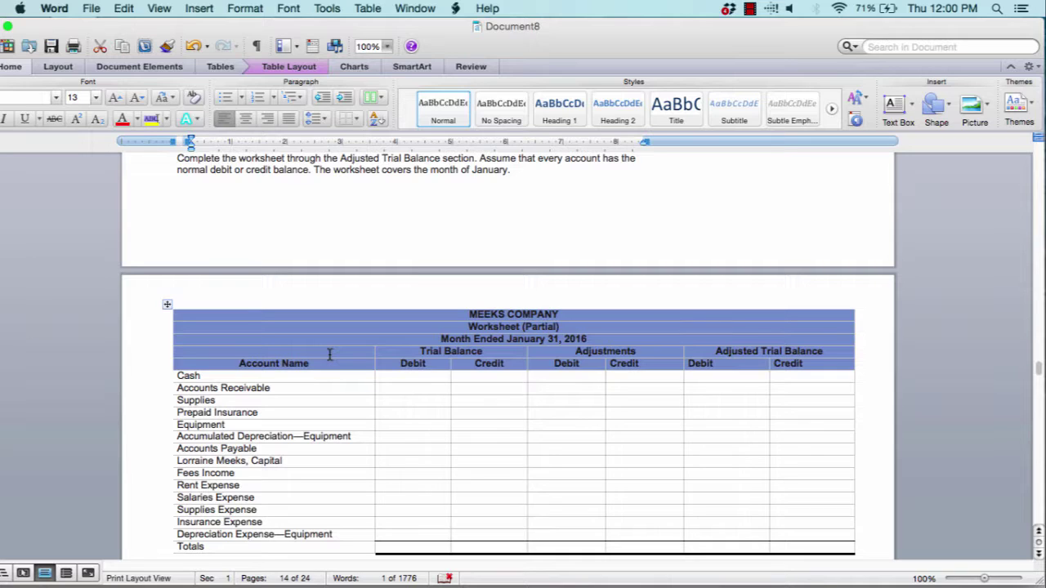
click(393, 380)
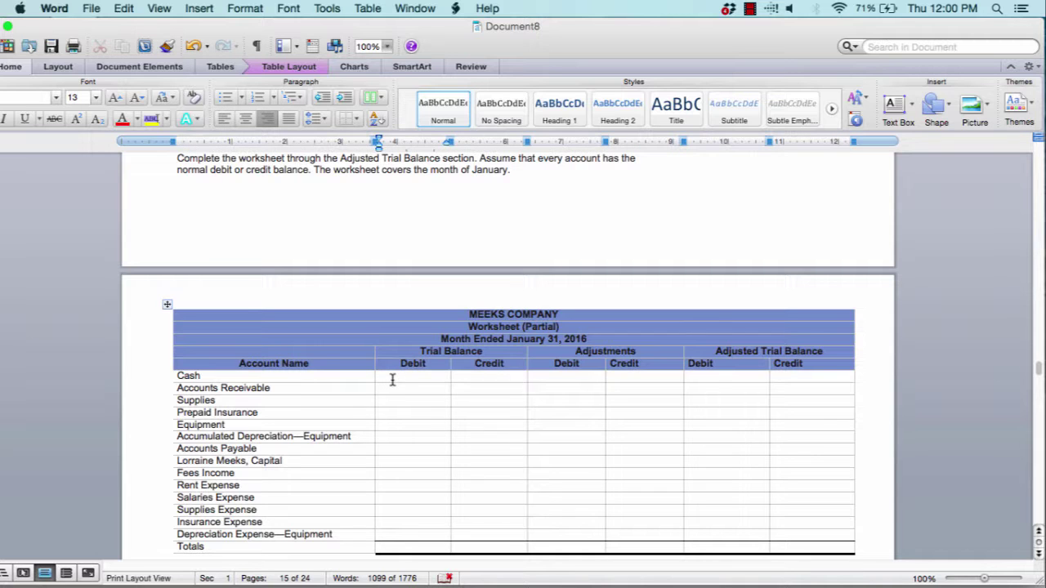
scroll(392, 380, up, 5)
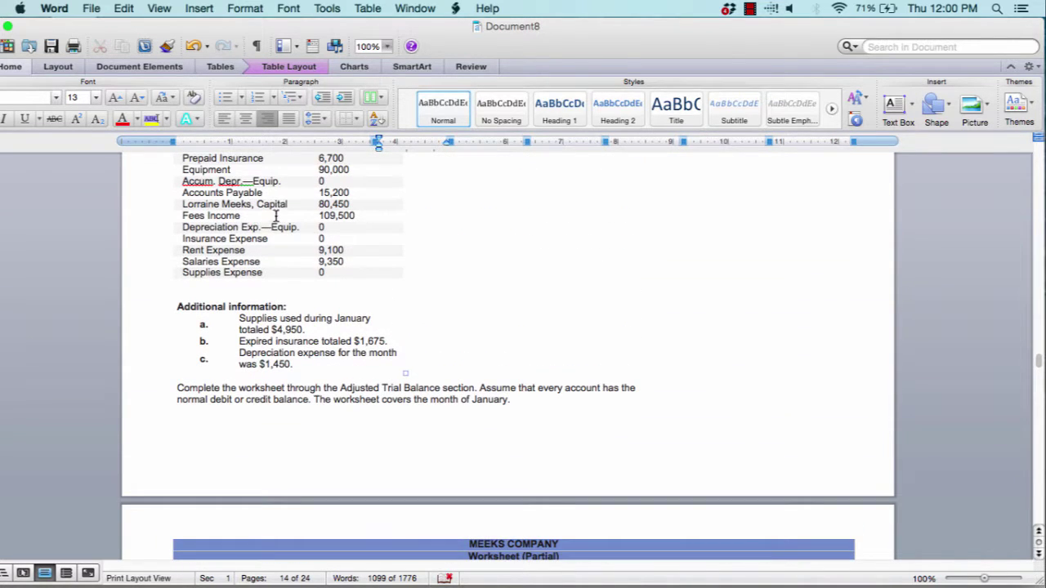
scroll(304, 197, up, 2)
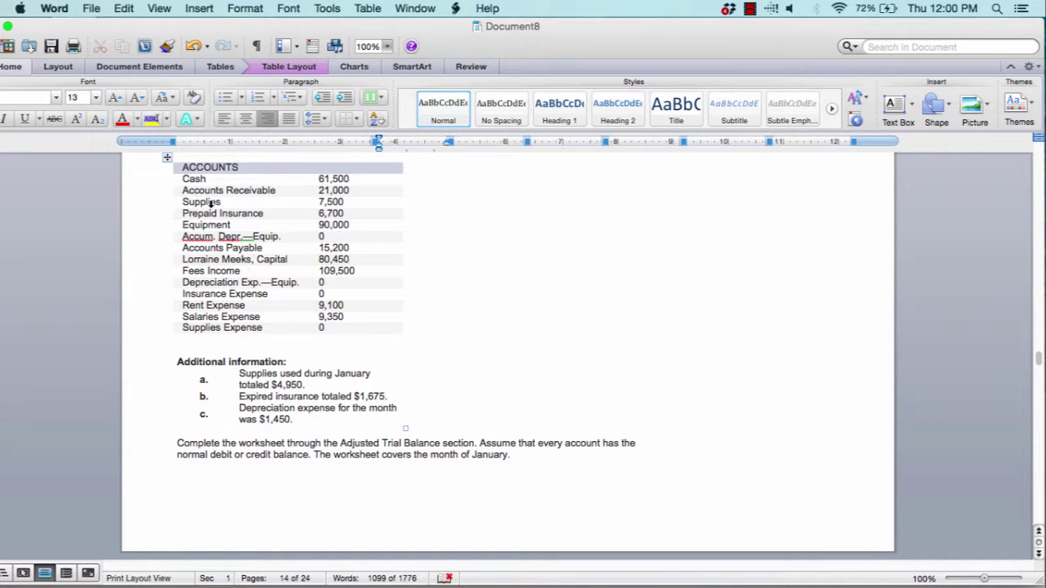
scroll(293, 244, down, 5)
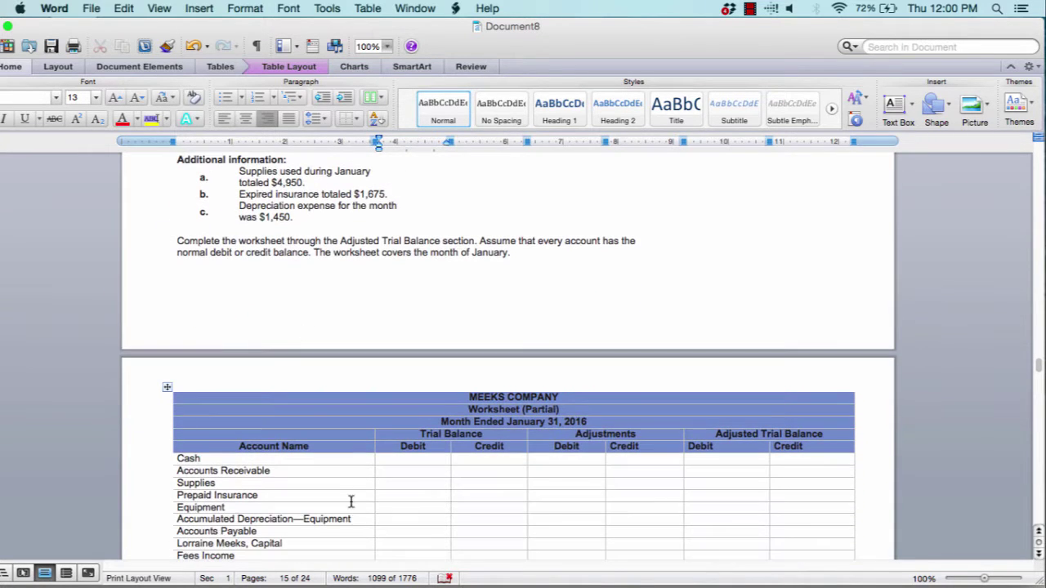
scroll(396, 326, up, 5)
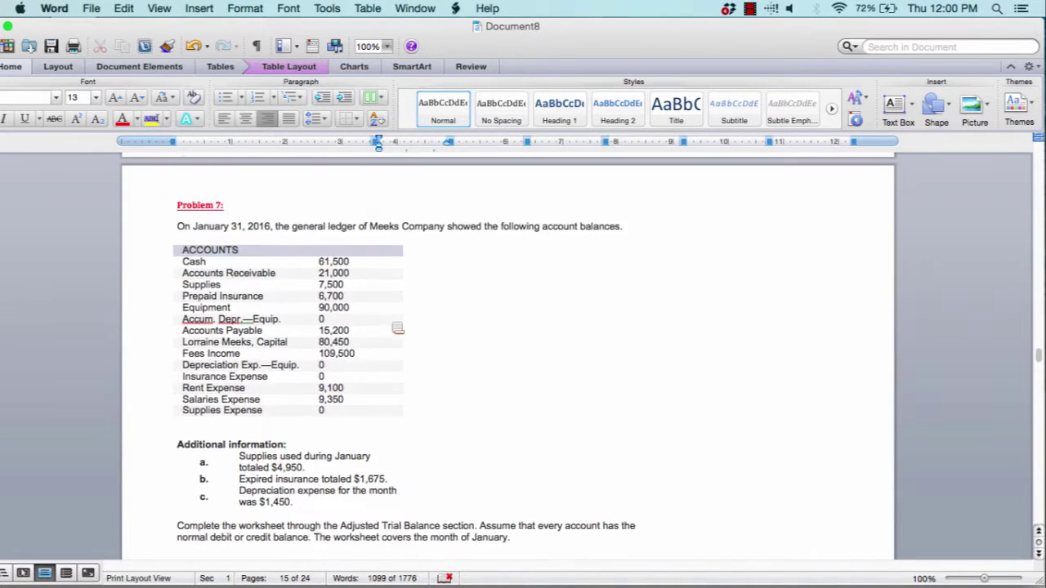
scroll(384, 303, down, 6)
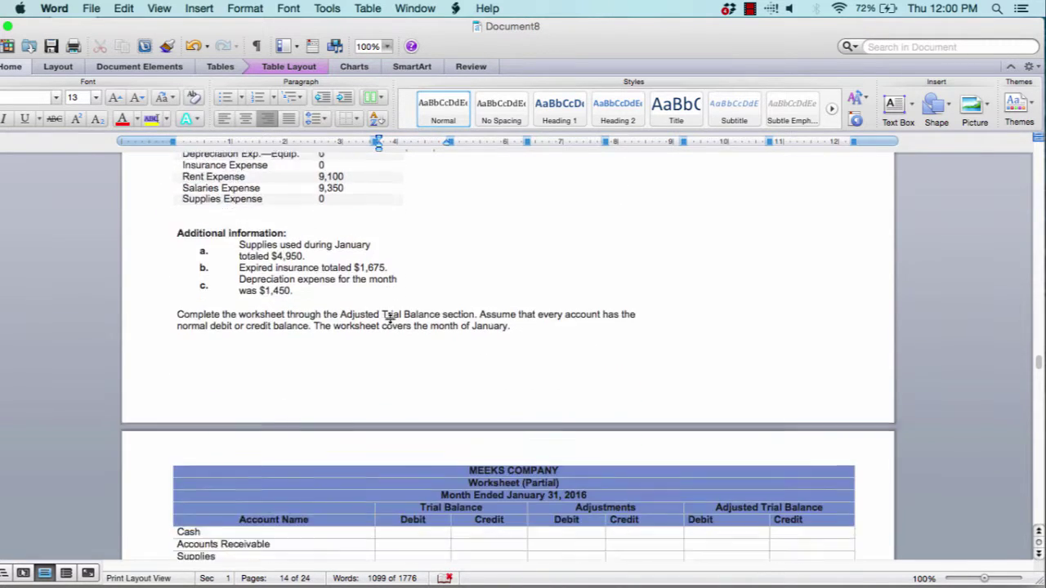
Enter $61,500 as Cash's Trial Balance debit in the Meeks Company worksheet
click(433, 407)
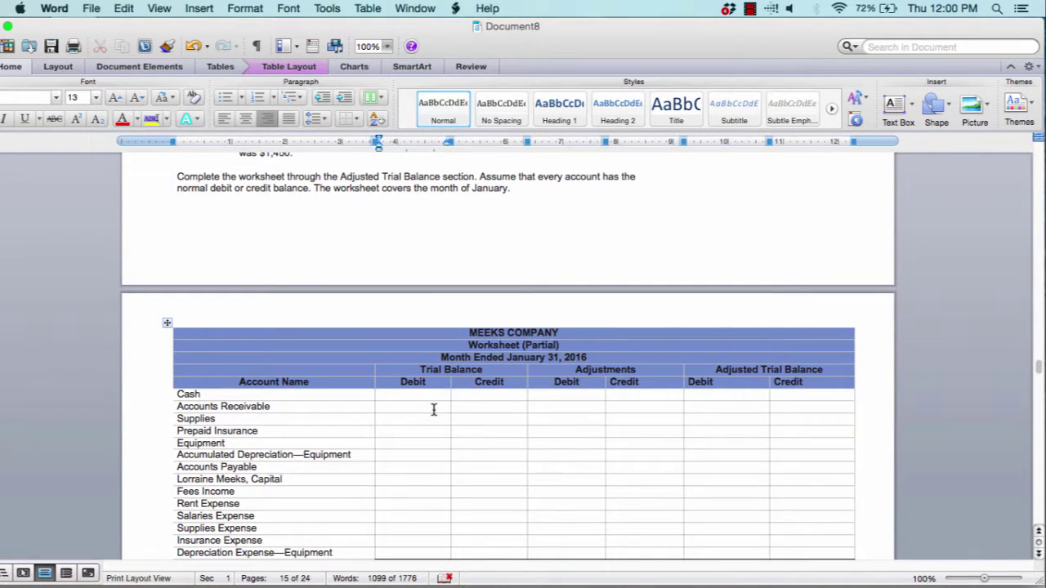
text($)
text(61,500)
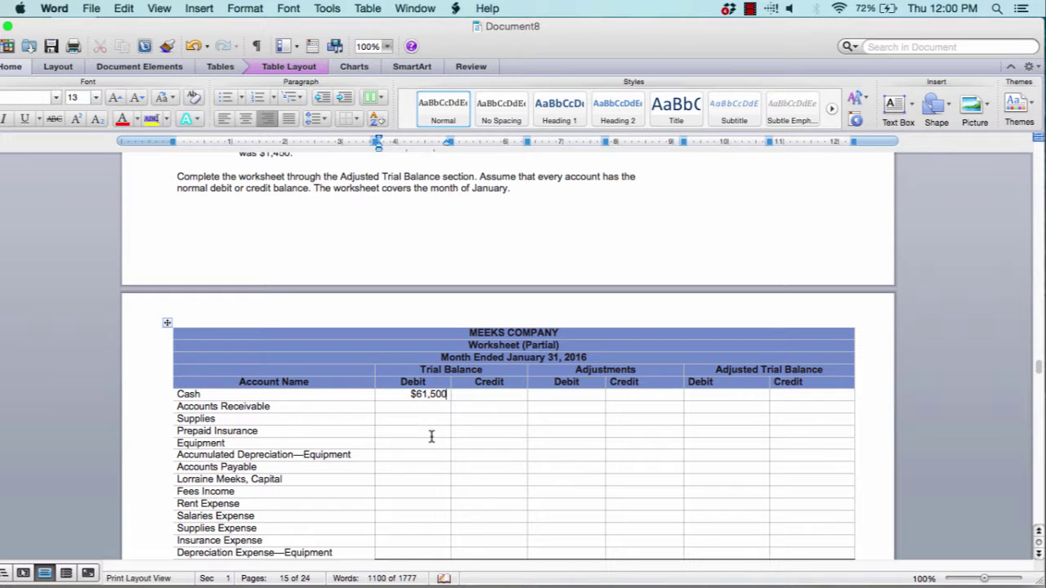
scroll(424, 408, down, 2)
scroll(424, 408, down, 1)
key(Down)
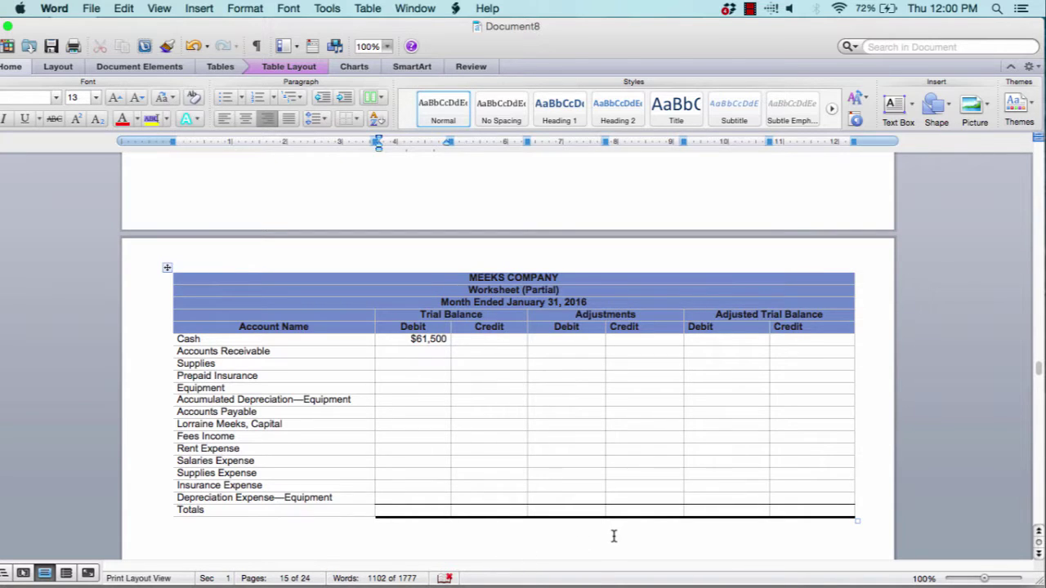
scroll(613, 536, down, 1)
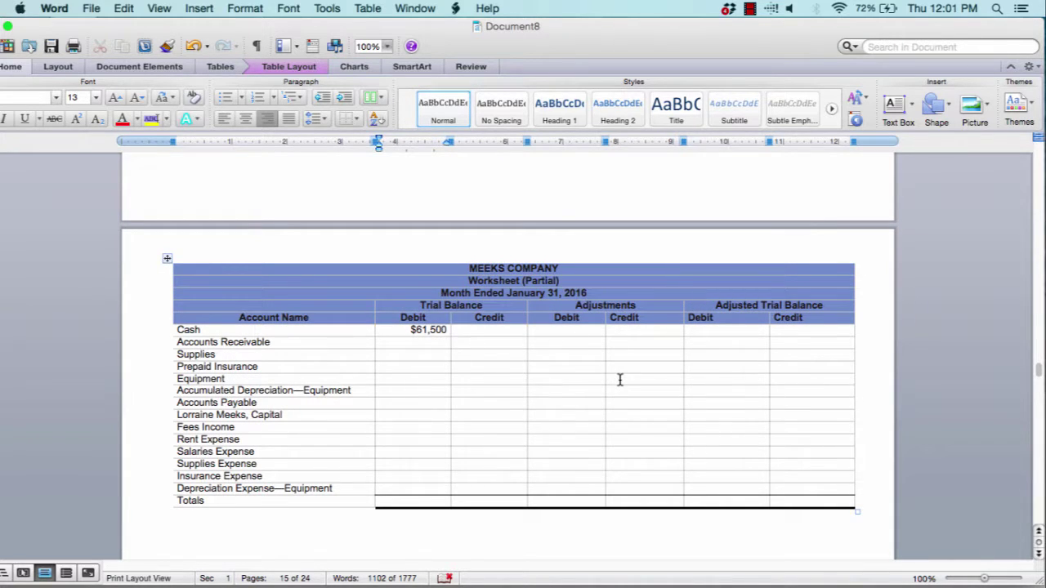
scroll(619, 380, up, 8)
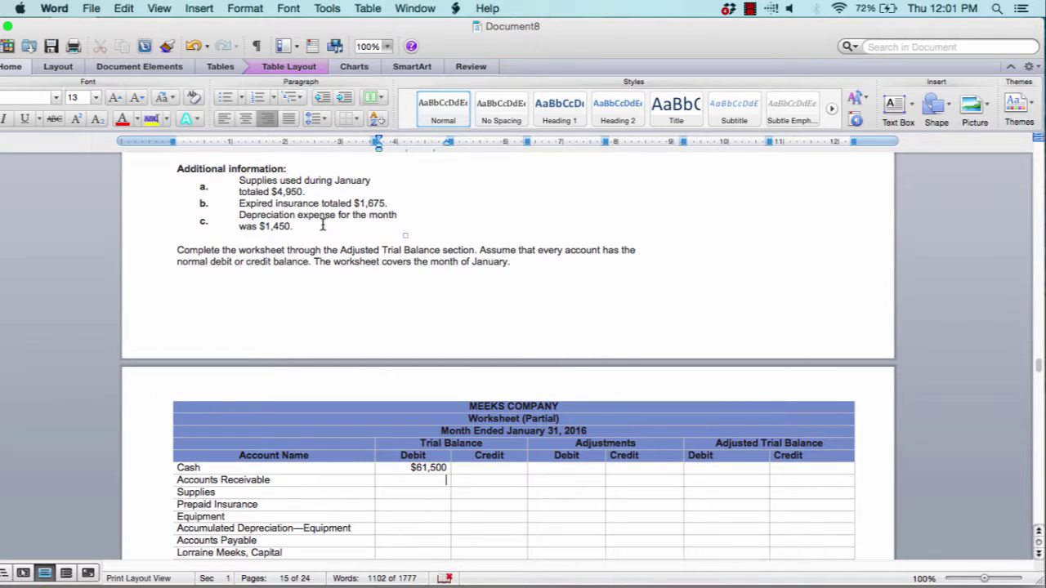
drag(294, 227, 233, 214)
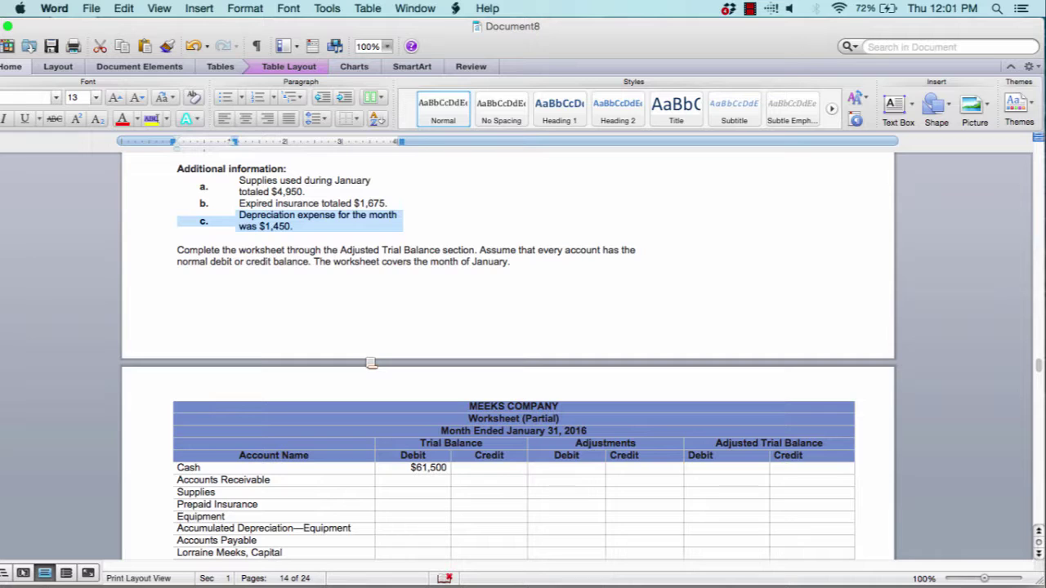
click(306, 204)
scroll(306, 204, up, 10)
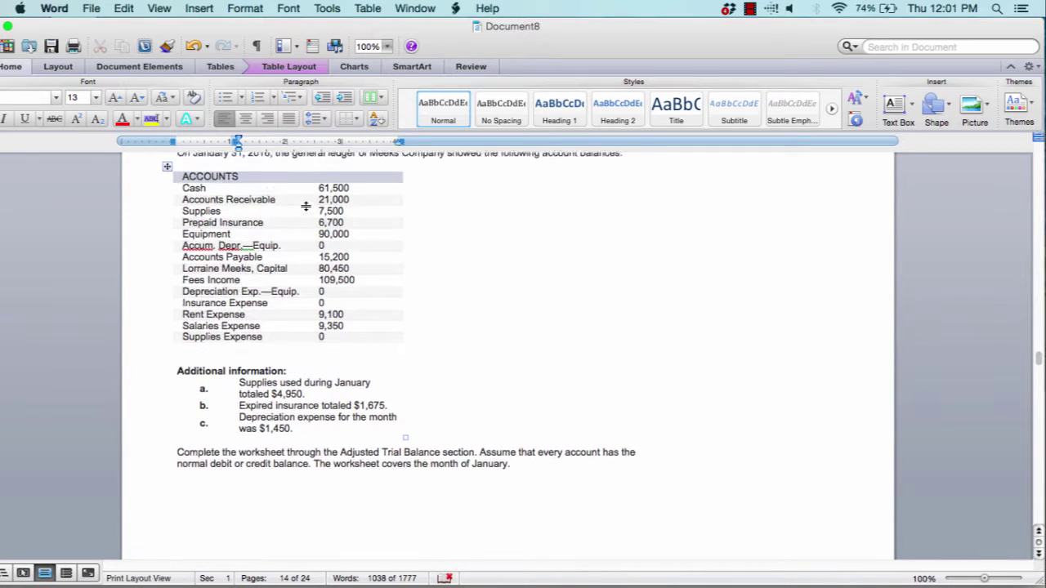
scroll(310, 211, down, 5)
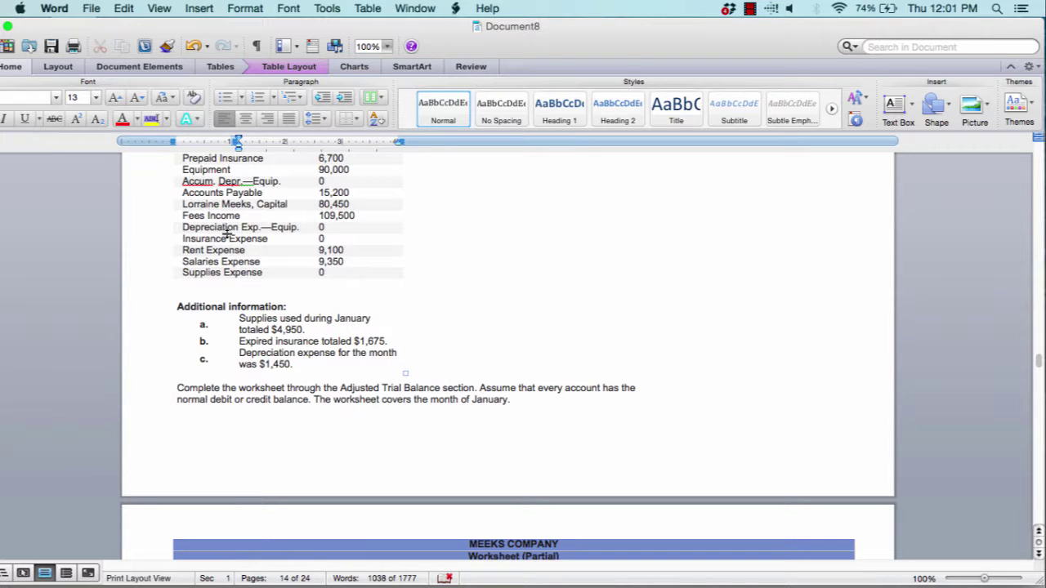
drag(301, 330, 229, 319)
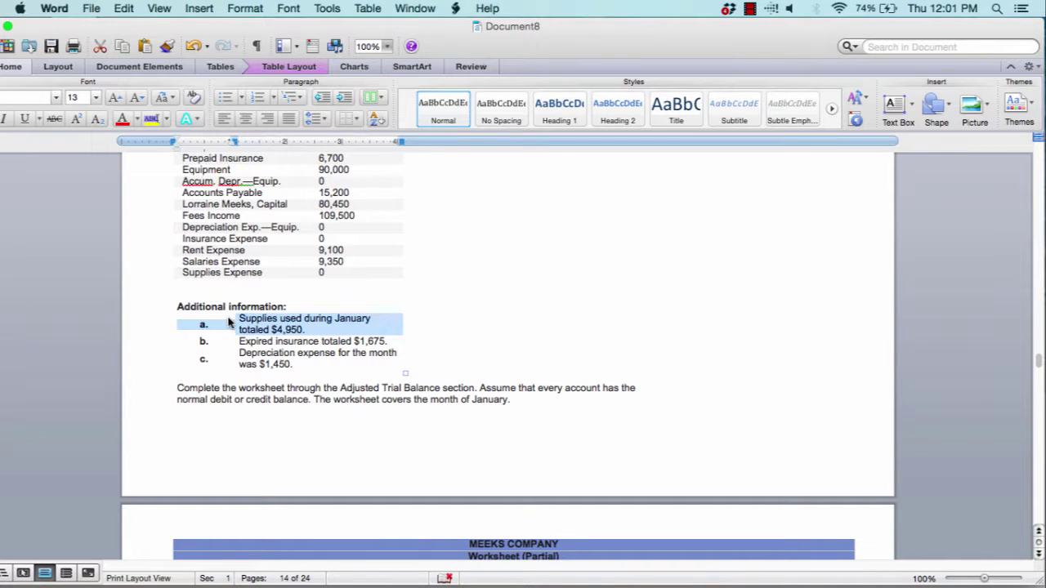
scroll(229, 322, up, 5)
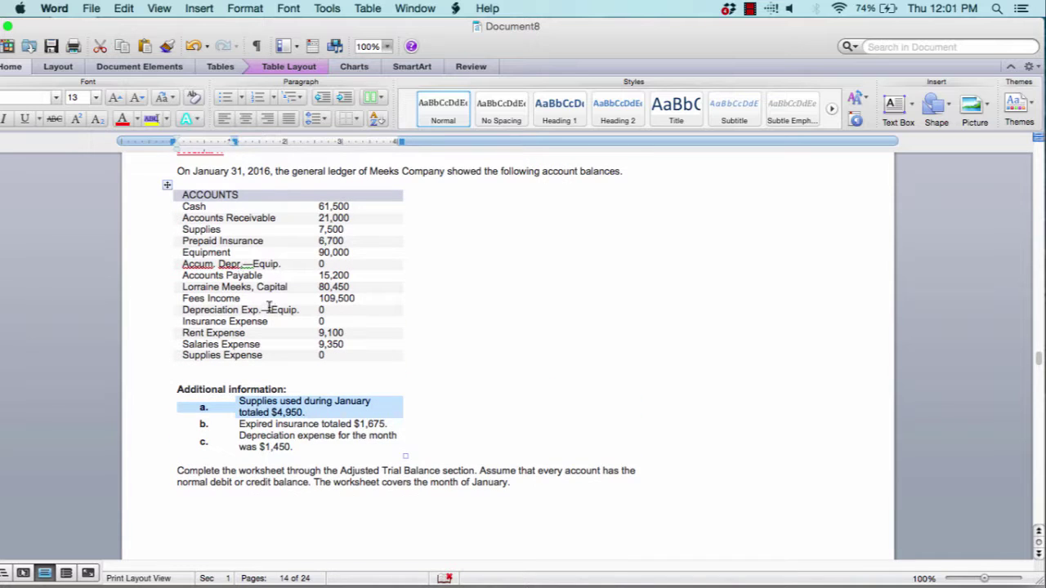
click(337, 355)
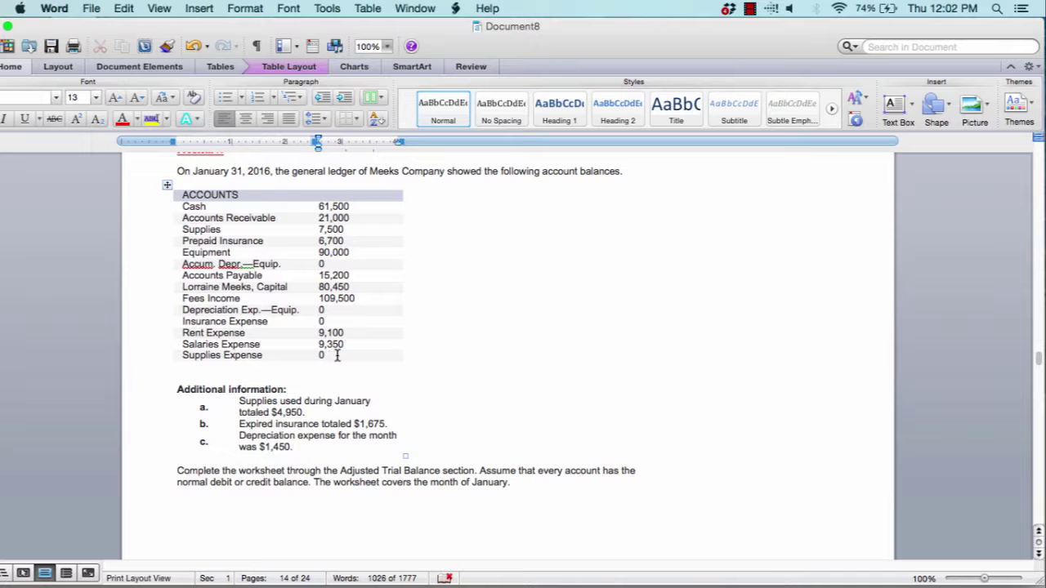
scroll(337, 357, down, 5)
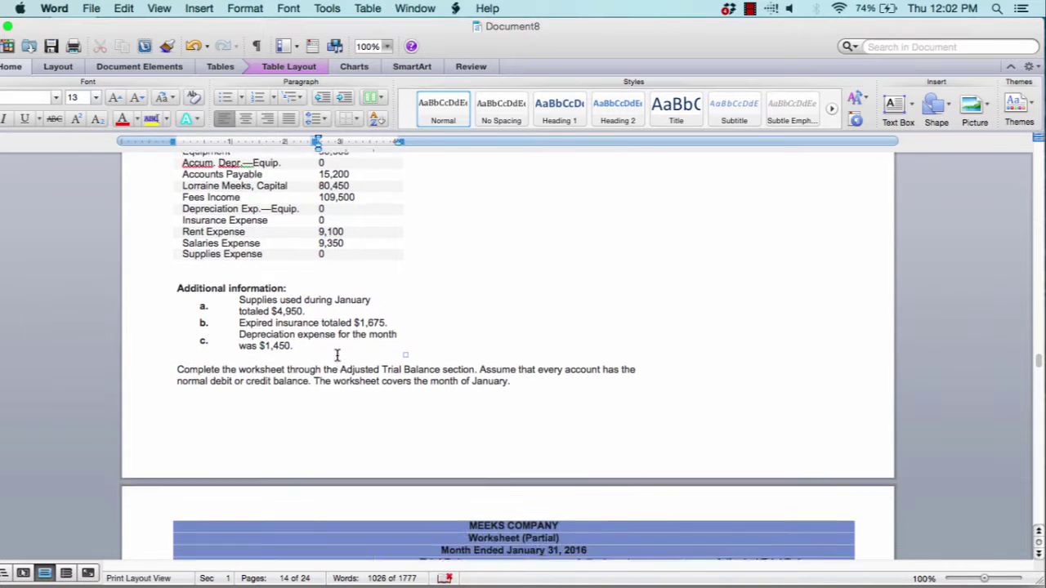
scroll(344, 361, down, 6)
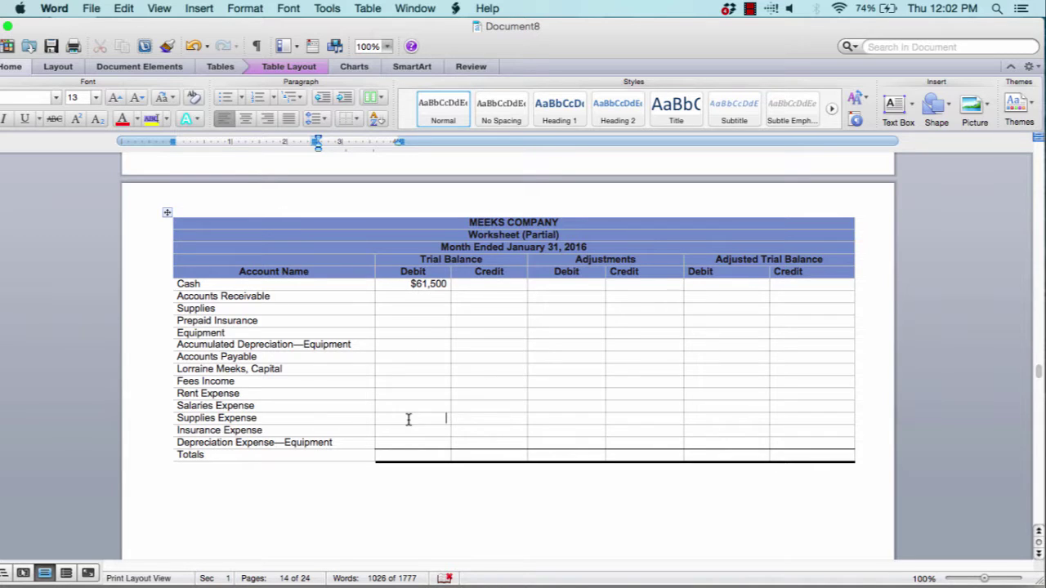
drag(409, 419, 488, 425)
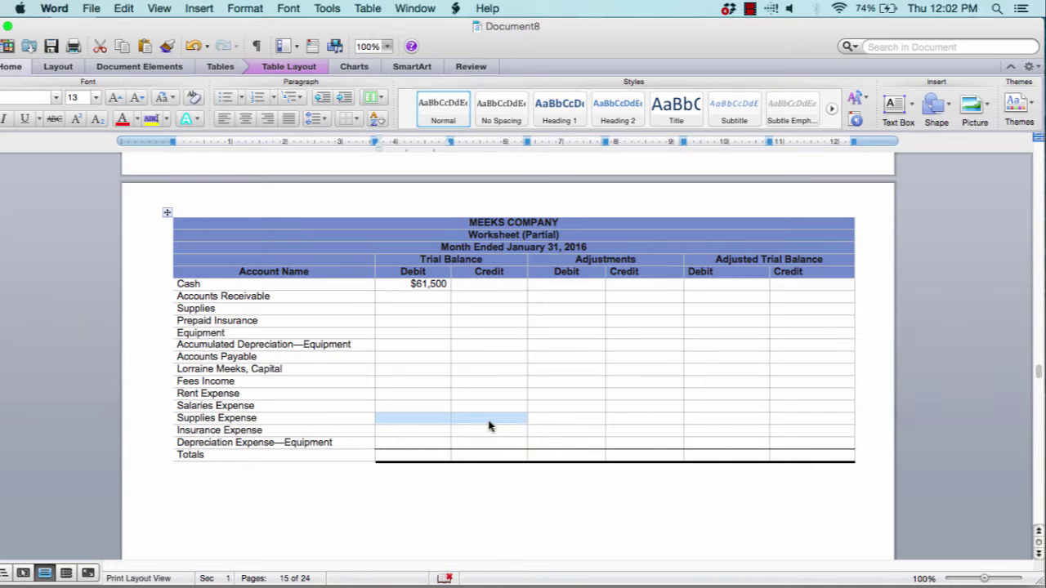
scroll(488, 425, up, 6)
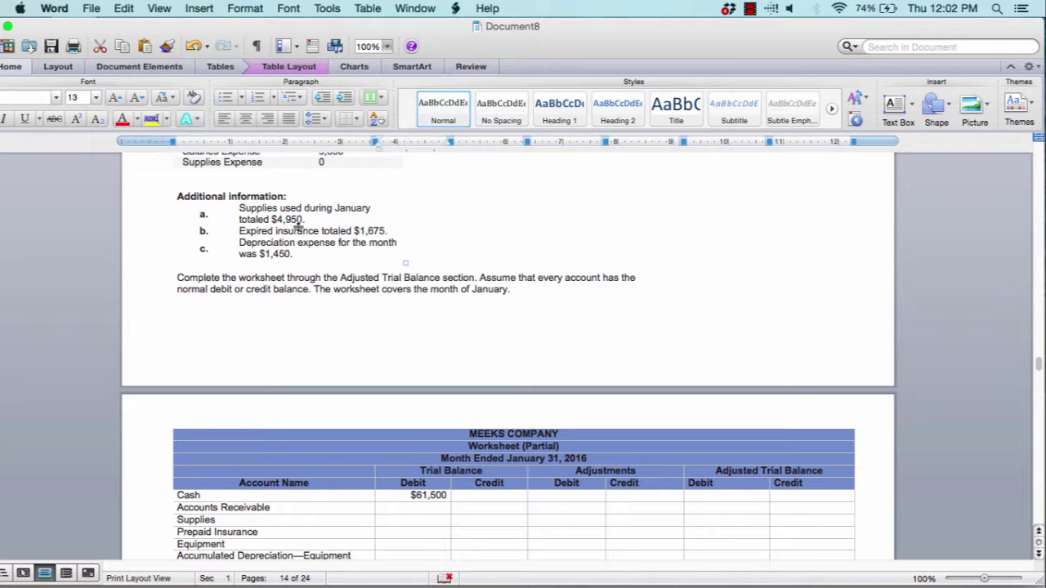
scroll(299, 227, down, 5)
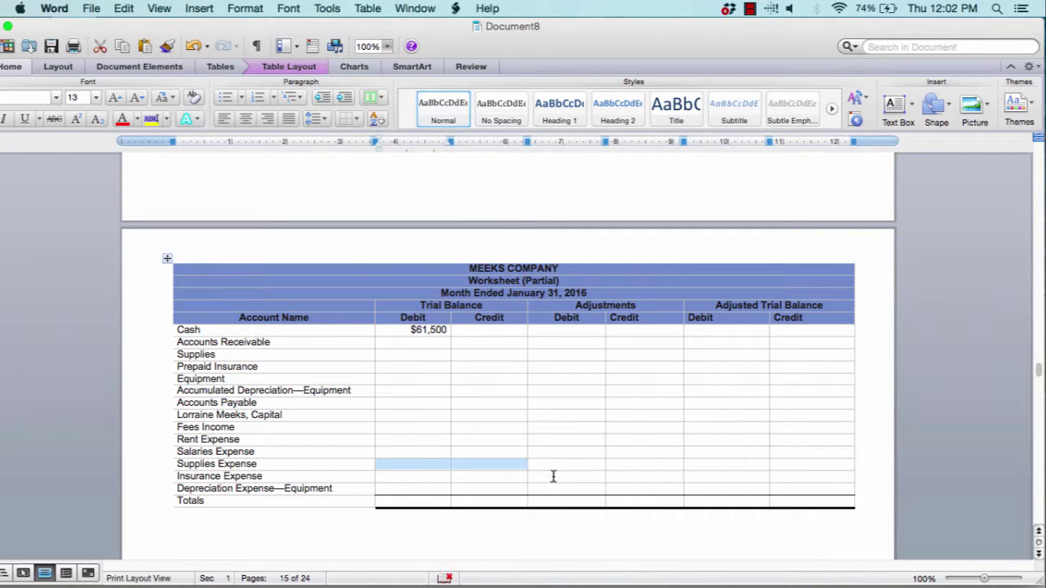
Enter $4,950 for Supplies Expense under Adjustments Debit and Adjusted Trial Balance Debit
click(558, 464)
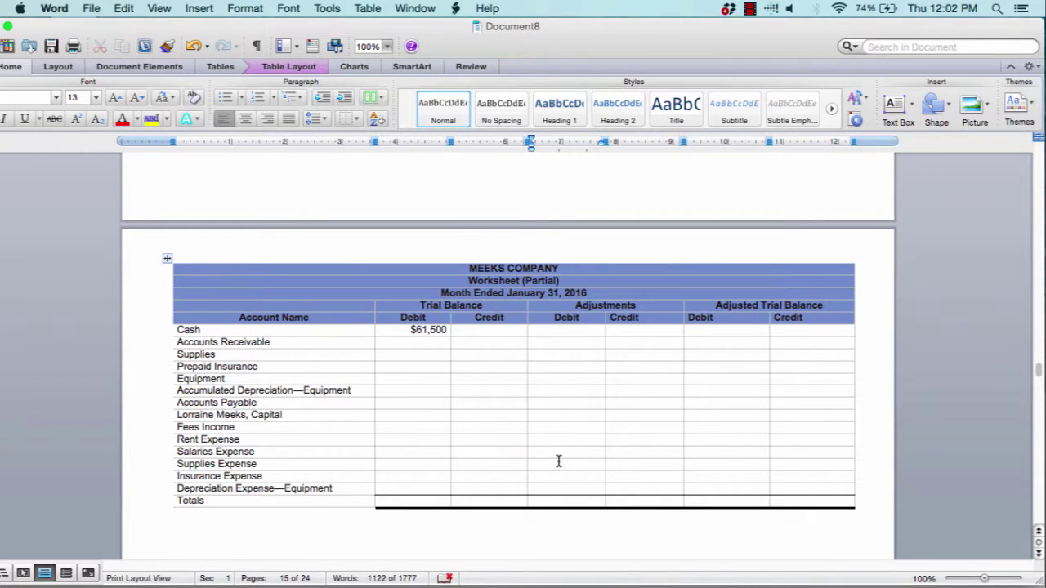
text($4,950$4)
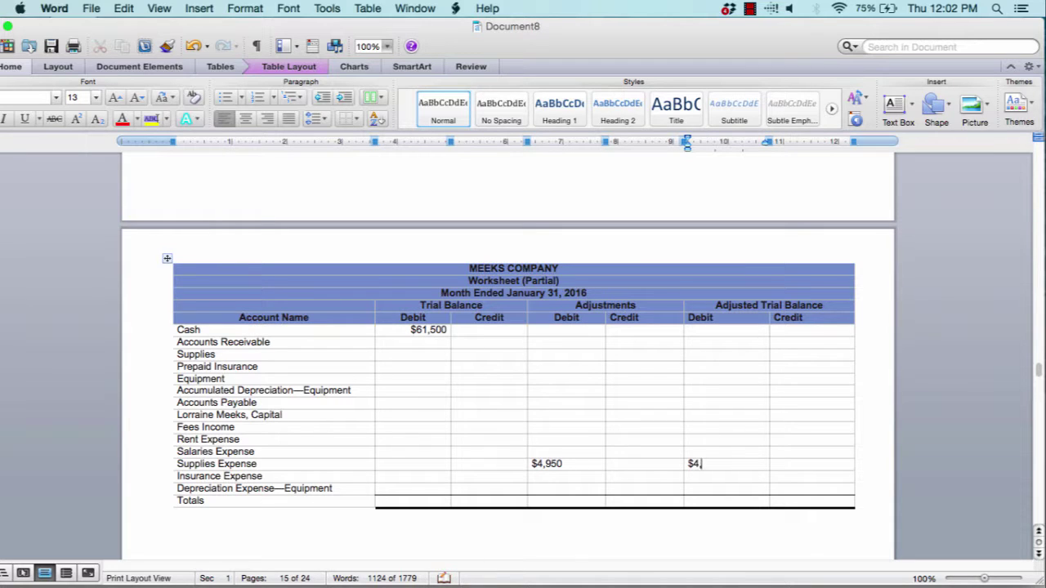
text(,950)
click(426, 463)
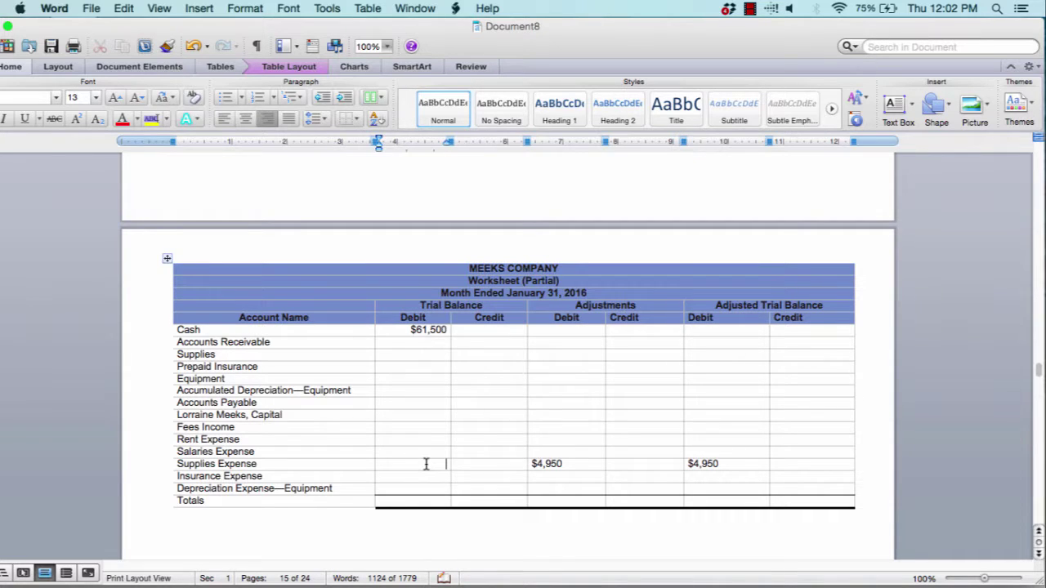
click(726, 463)
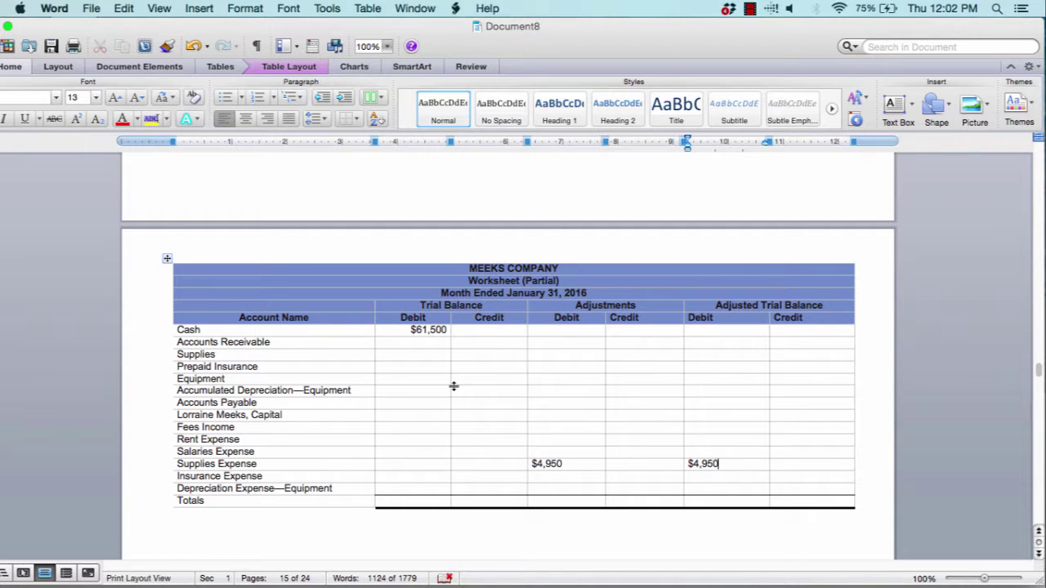
scroll(327, 390, up, 6)
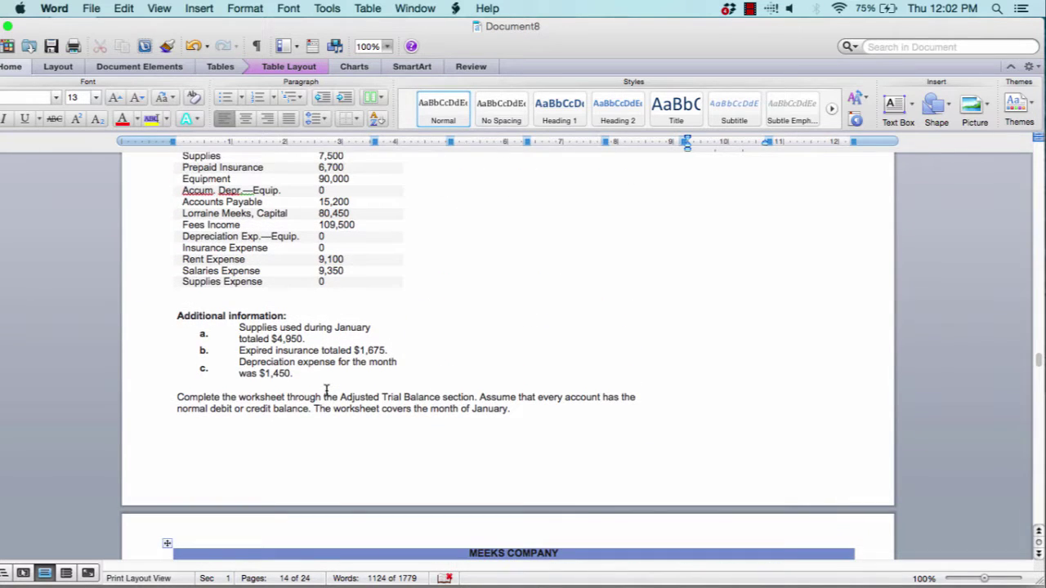
Enter $6,700 as Prepaid Insurance's Trial Balance debit
scroll(327, 391, up, 1)
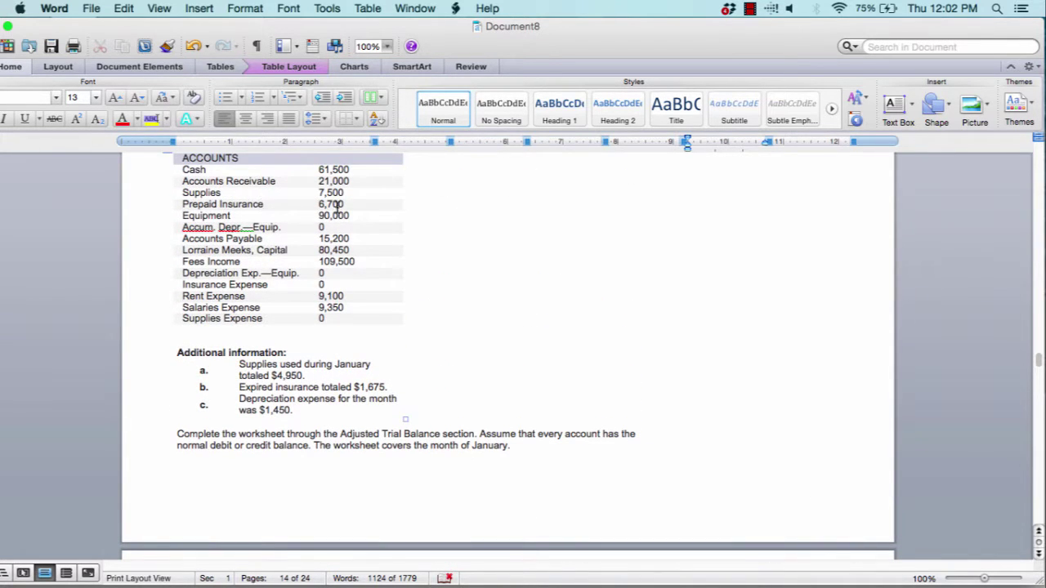
scroll(334, 206, down, 7)
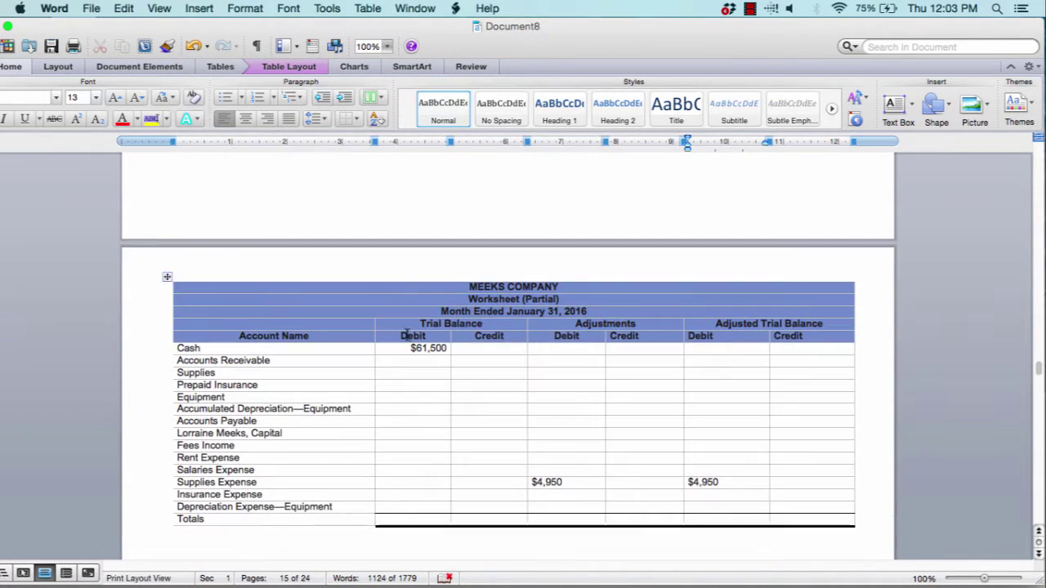
click(422, 385)
text($)
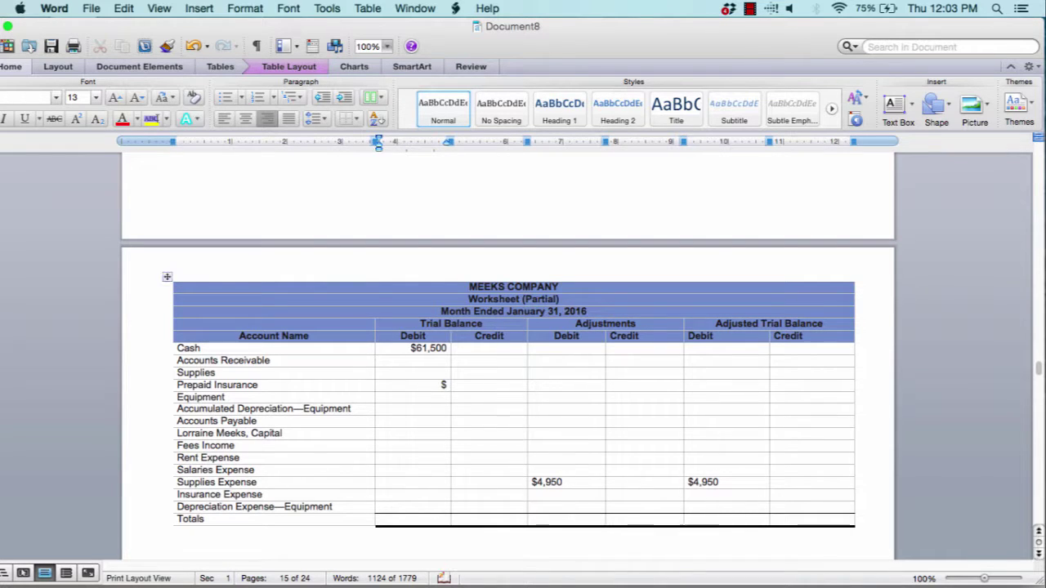
text(6,700)
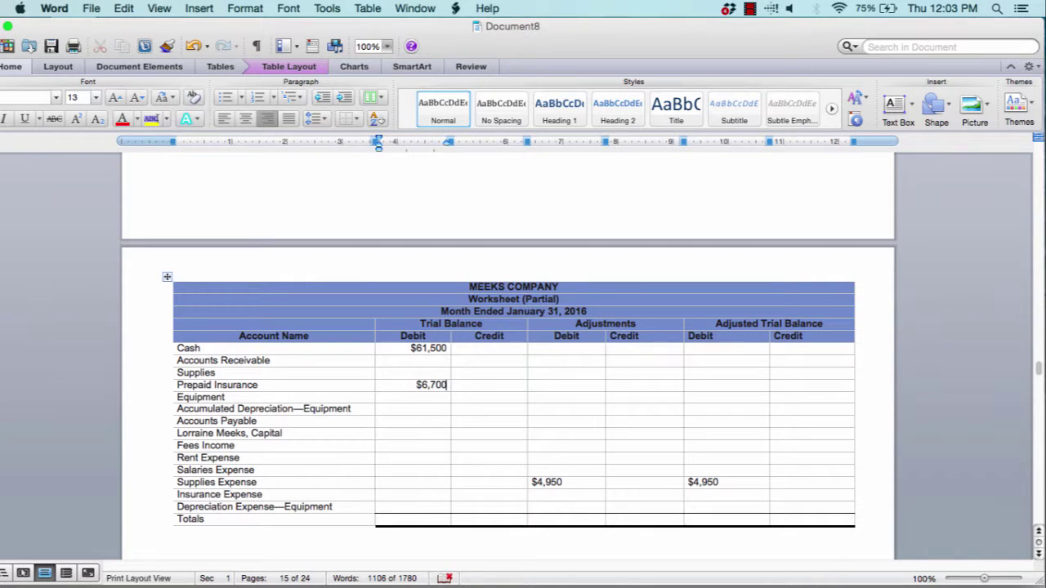
Credit Prepaid Insurance $1,675 under Adjustments and begin its adjusted debit balance
scroll(506, 356, up, 5)
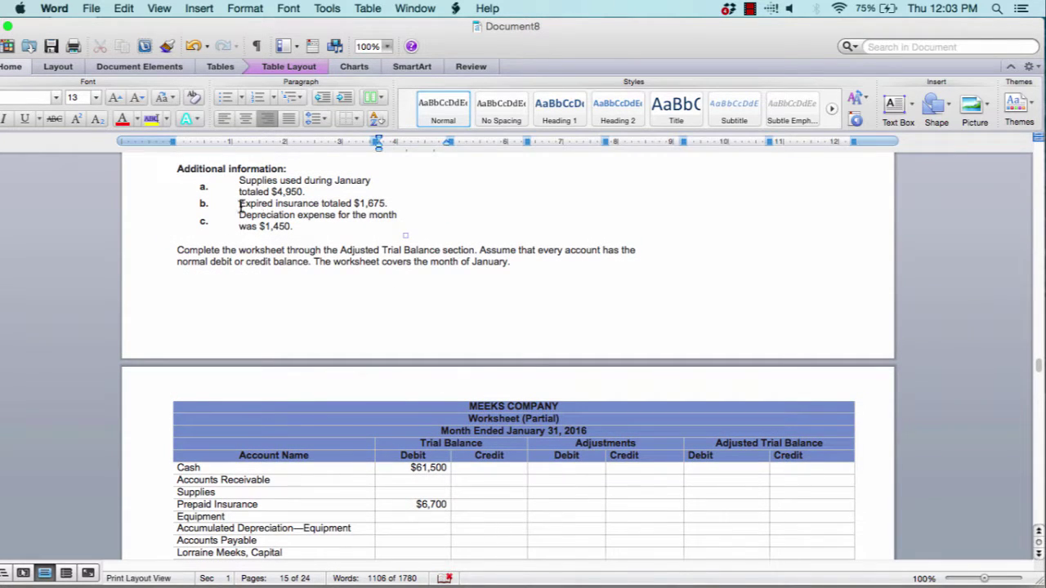
drag(240, 208, 397, 203)
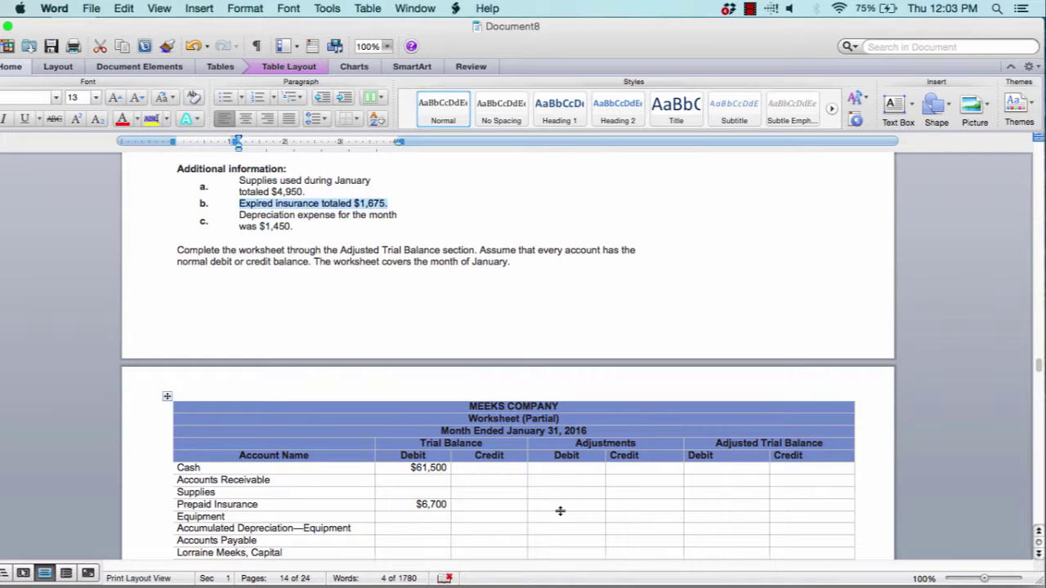
click(639, 507)
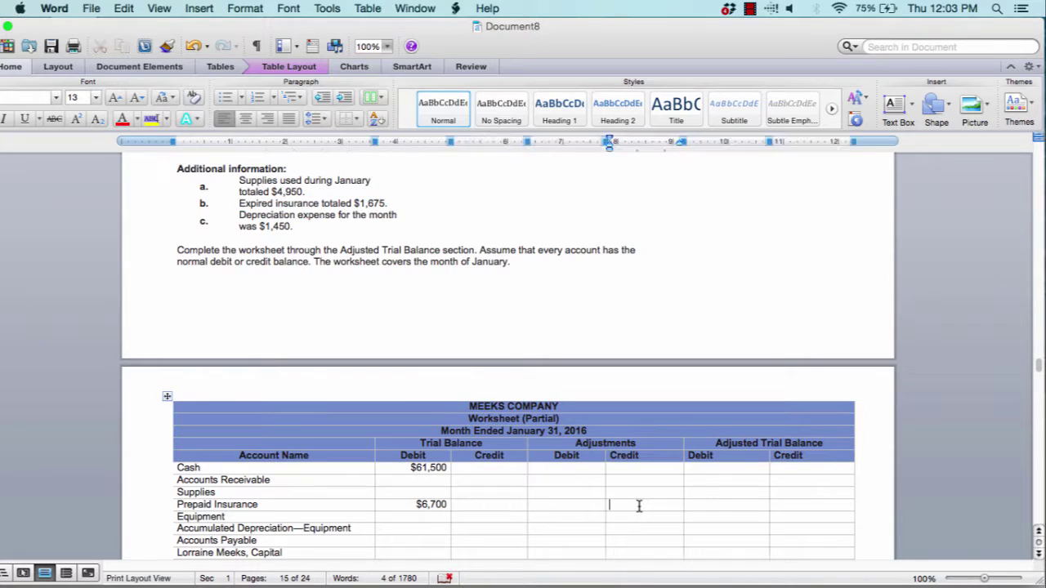
text($1,675)
click(743, 508)
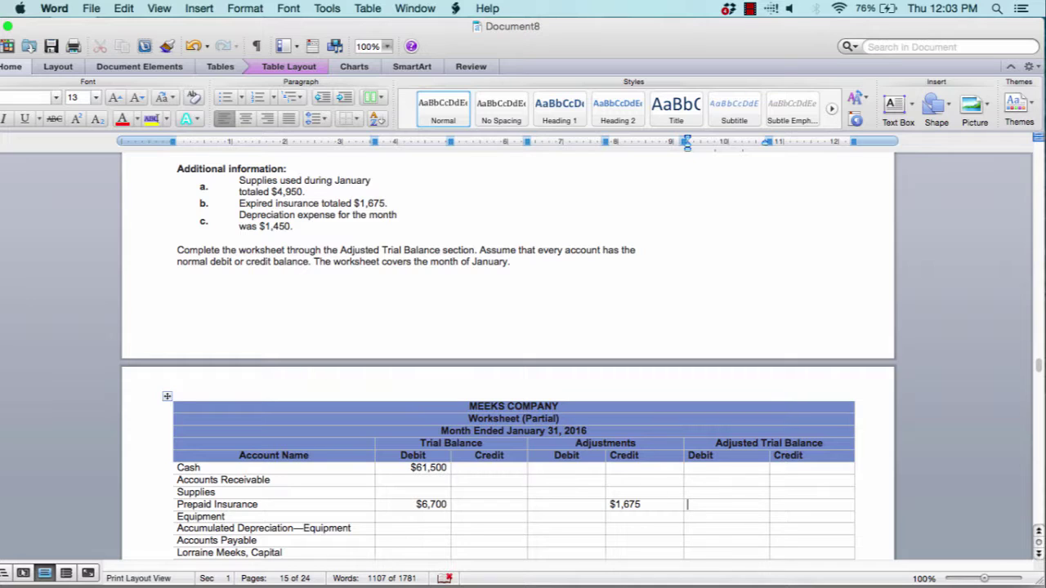
text($5015)
key(BackSpace)
key(BackSpace)
key(BackSpace)
key(BackSpace)
key(BackSpace)
Complete Prepaid Insurance's adjusted debit as $5,025 and scroll to Problem 8's account balances
text(5,025)
scroll(507, 409, down, 3)
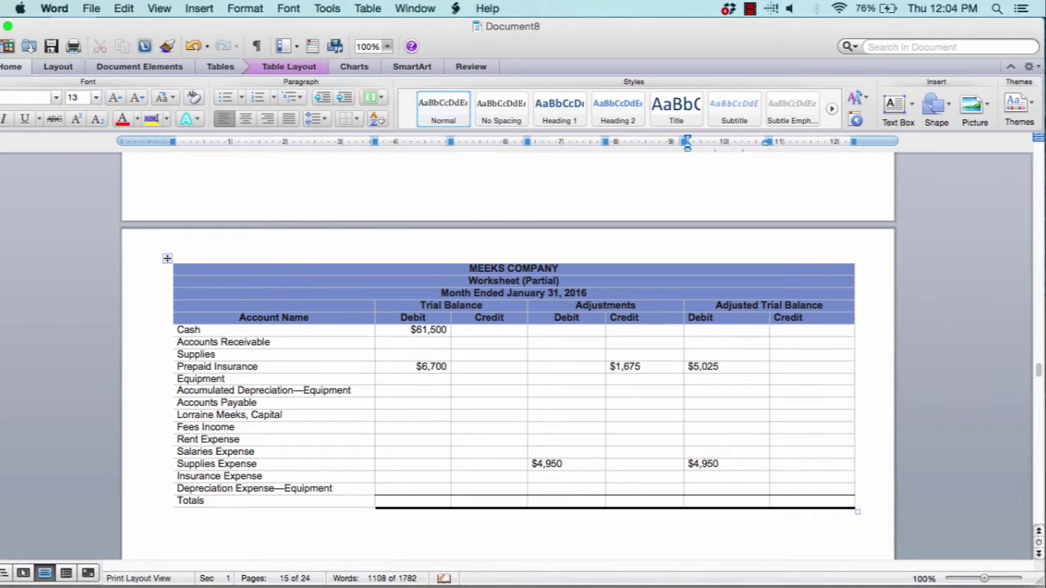
scroll(506, 357, up, 2)
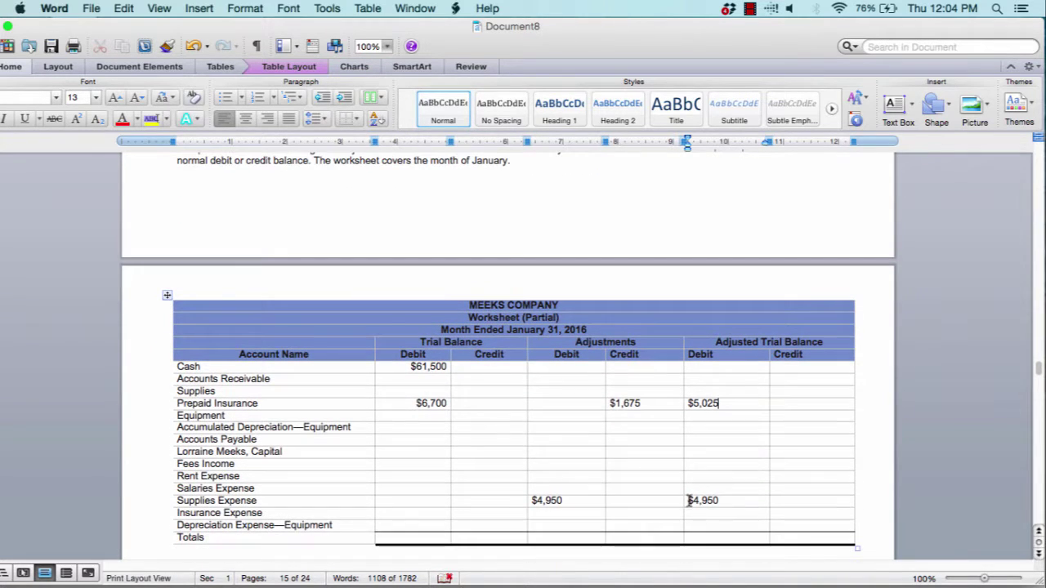
scroll(566, 431, up, 3)
scroll(565, 430, up, 1)
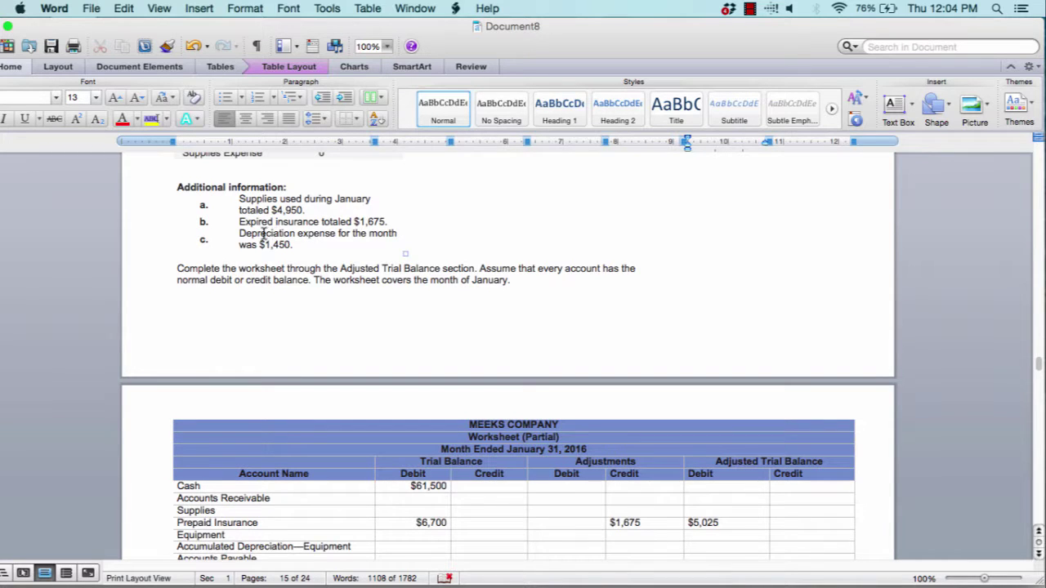
scroll(270, 225, down, 3)
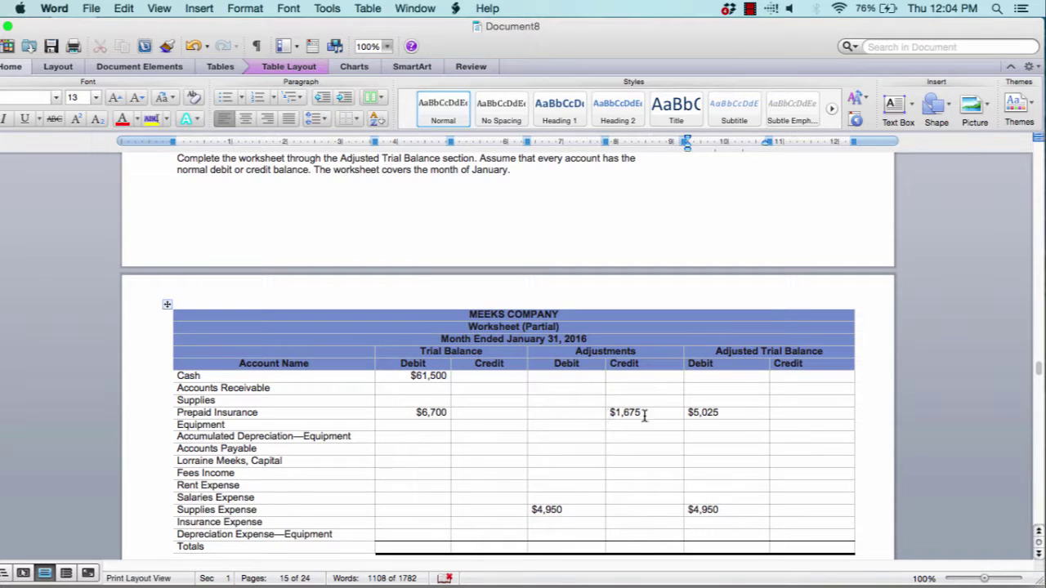
scroll(677, 520, down, 12)
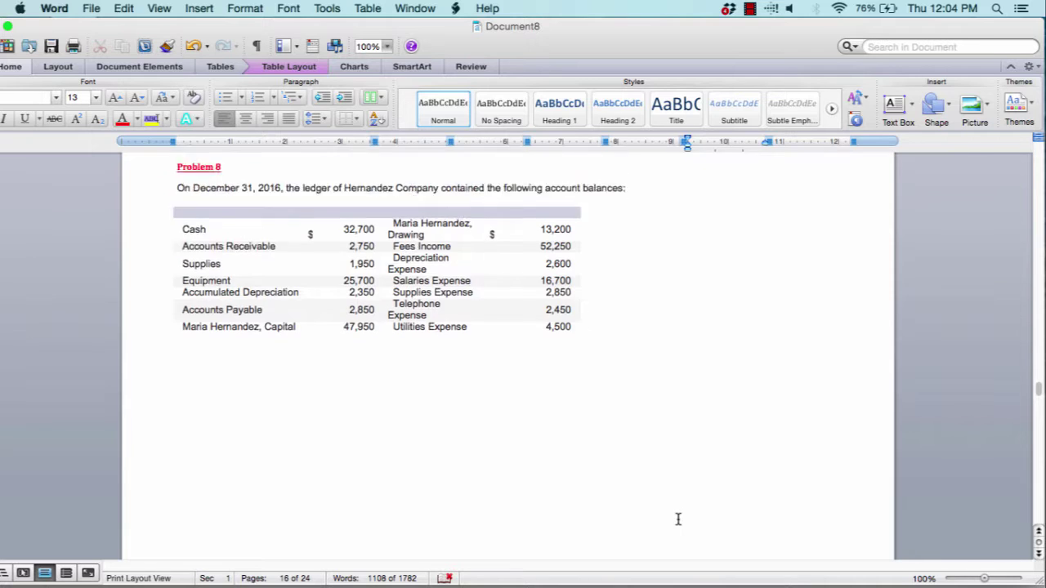
Scroll to Problem 8's closing-entries journal table and select its first Date cell
scroll(679, 520, down, 10)
scroll(679, 521, down, 2)
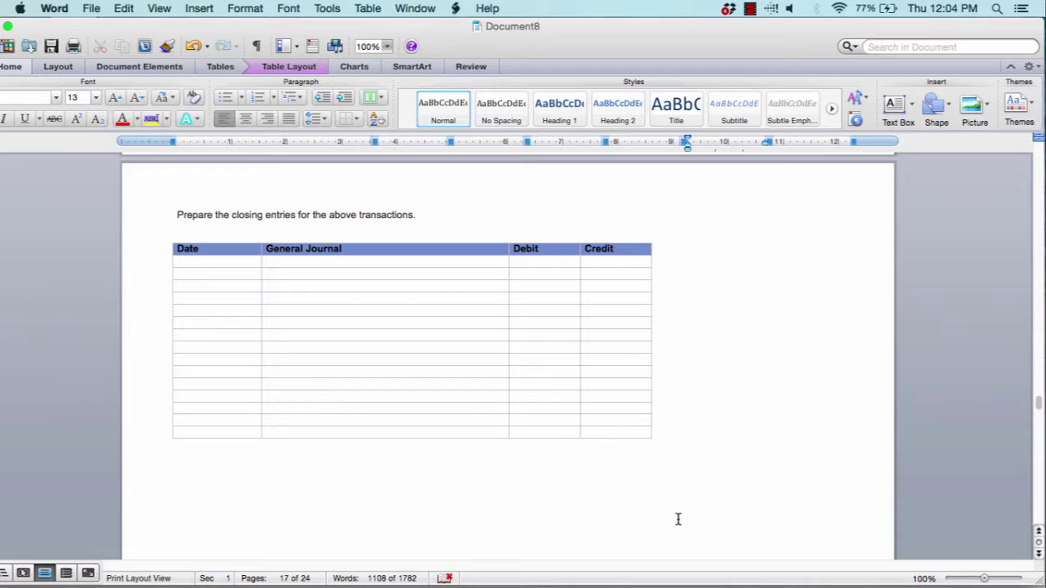
click(223, 264)
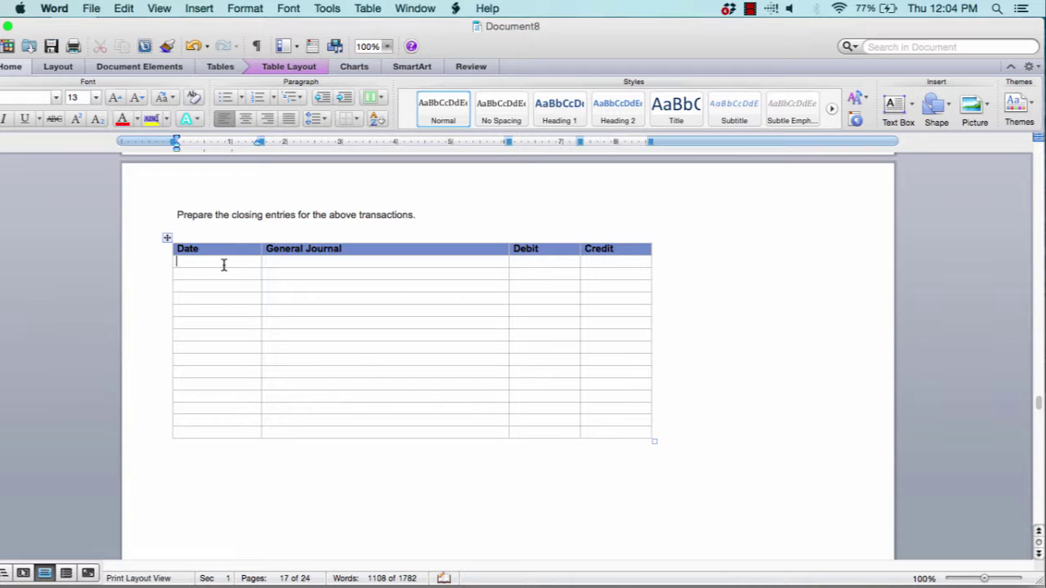
scroll(223, 265, up, 10)
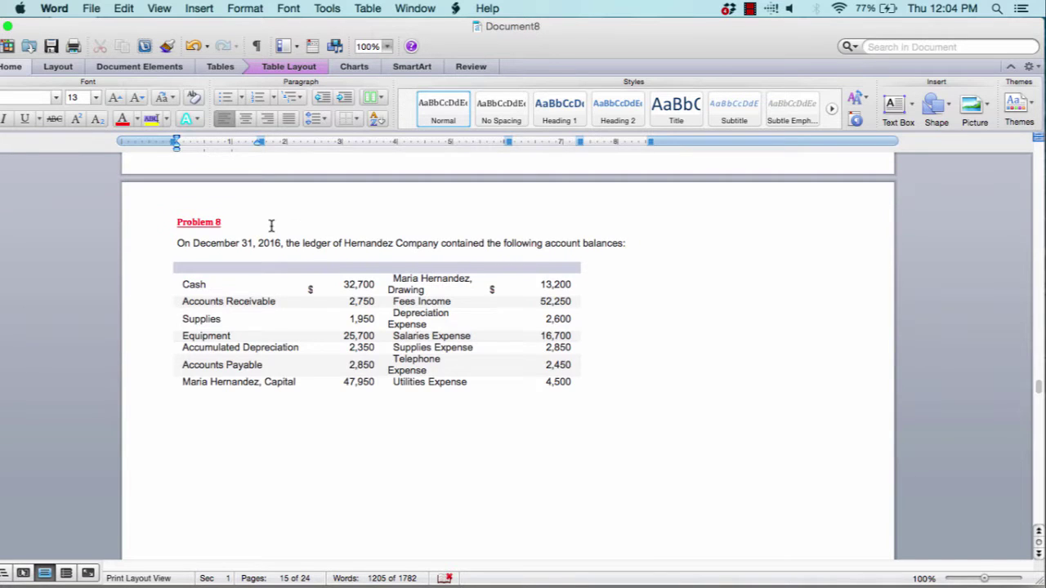
scroll(270, 227, down, 5)
scroll(271, 226, down, 5)
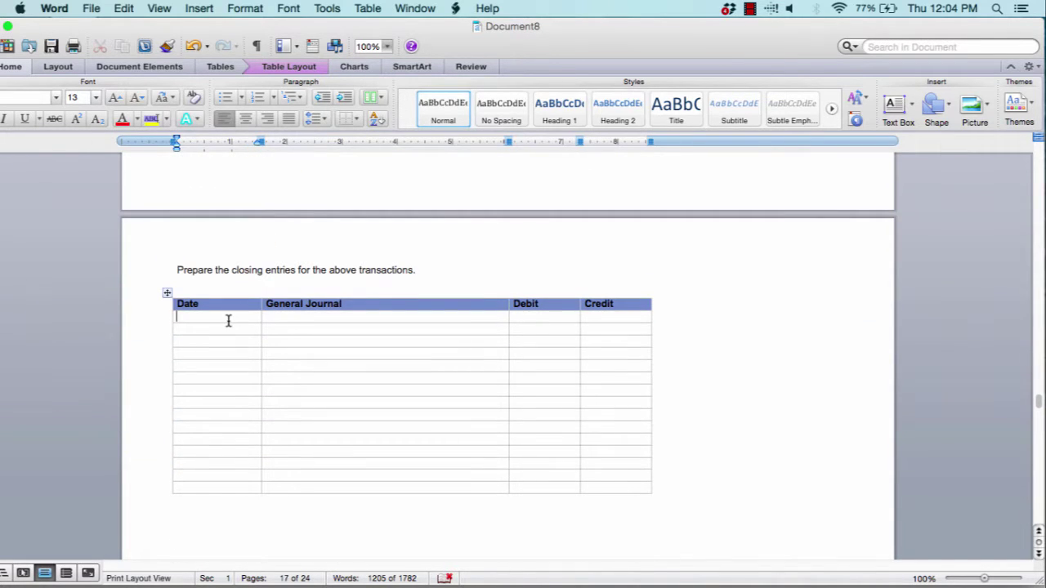
Date the first closing entry December 31, 2016 and debit Fees Income $52,250
click(228, 321)
text(Decemb)
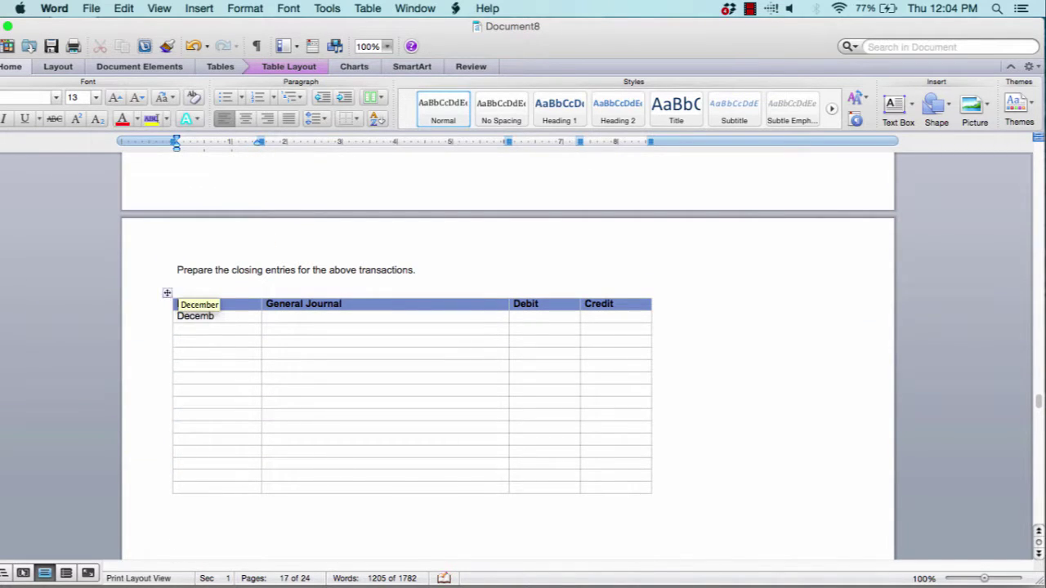
text(er 31, 2016)
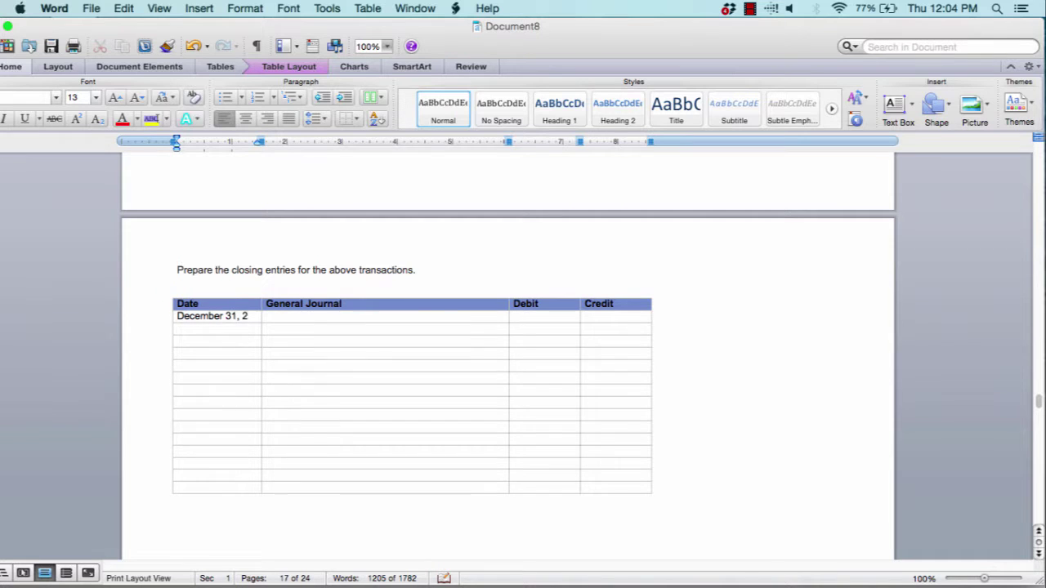
click(323, 318)
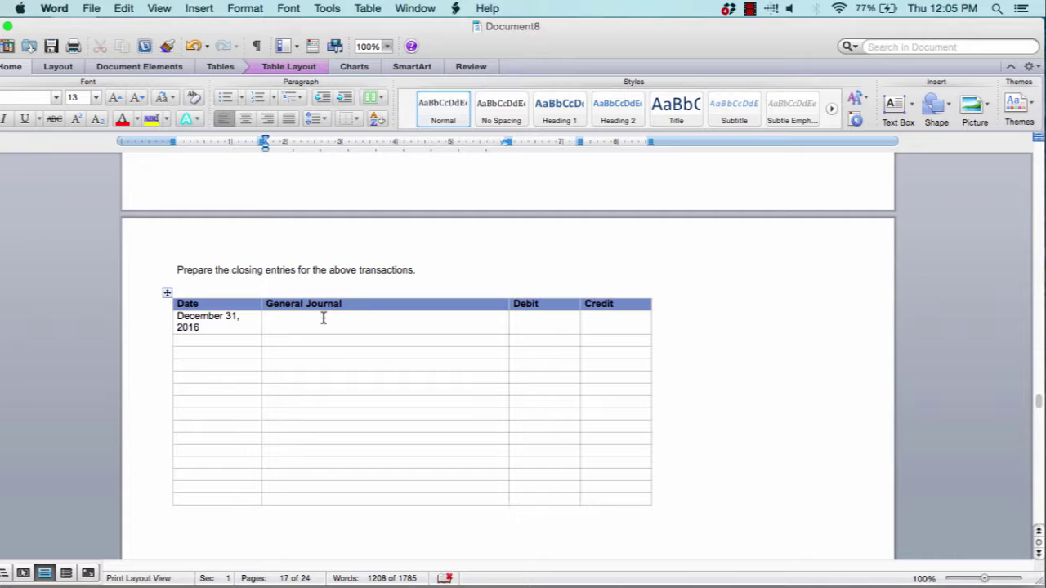
scroll(322, 319, up, 8)
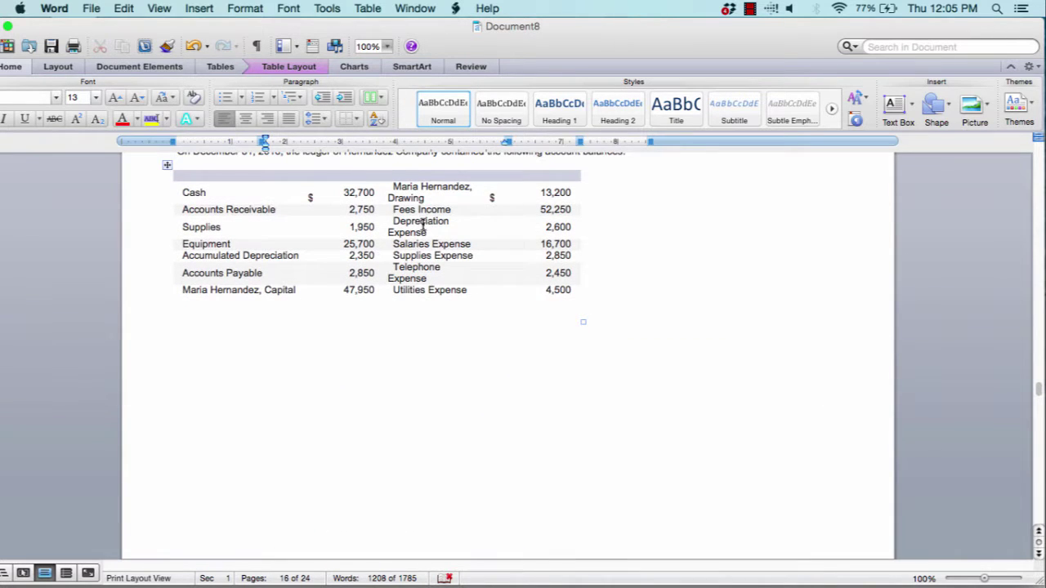
drag(398, 209, 557, 213)
scroll(562, 240, down, 8)
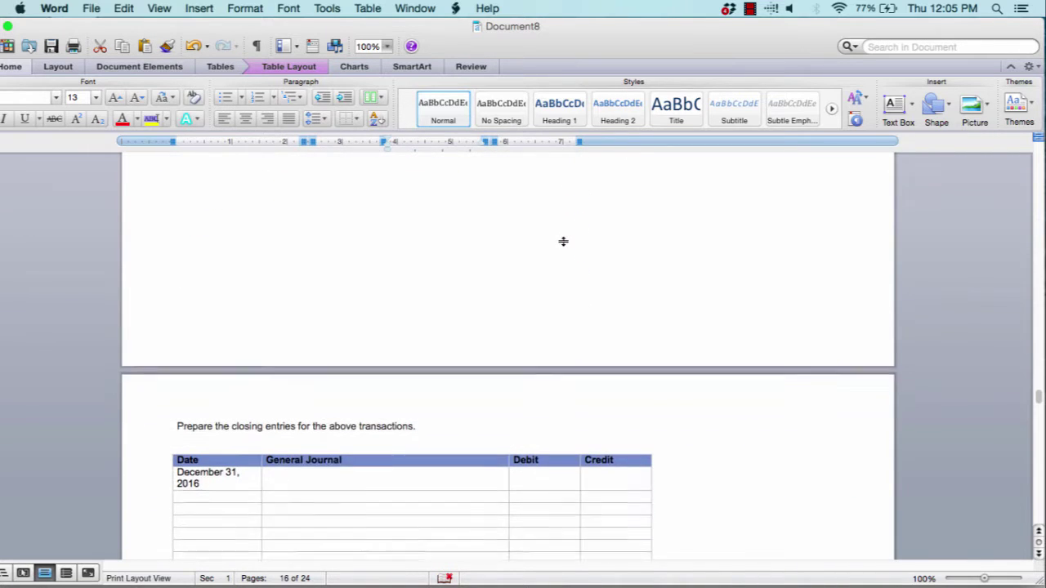
click(335, 456)
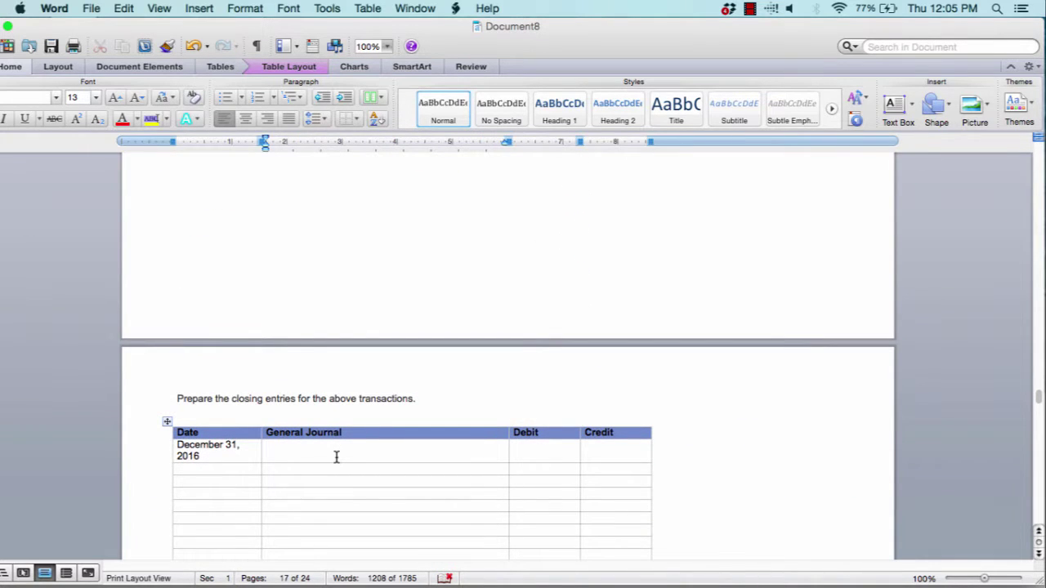
text(Fees Income)
click(539, 456)
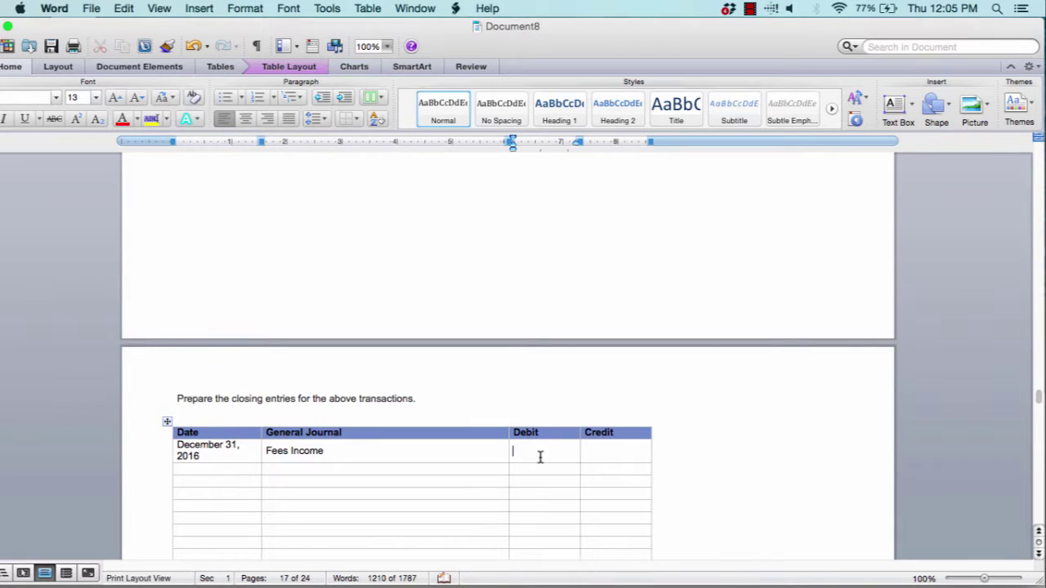
scroll(539, 456, up, 10)
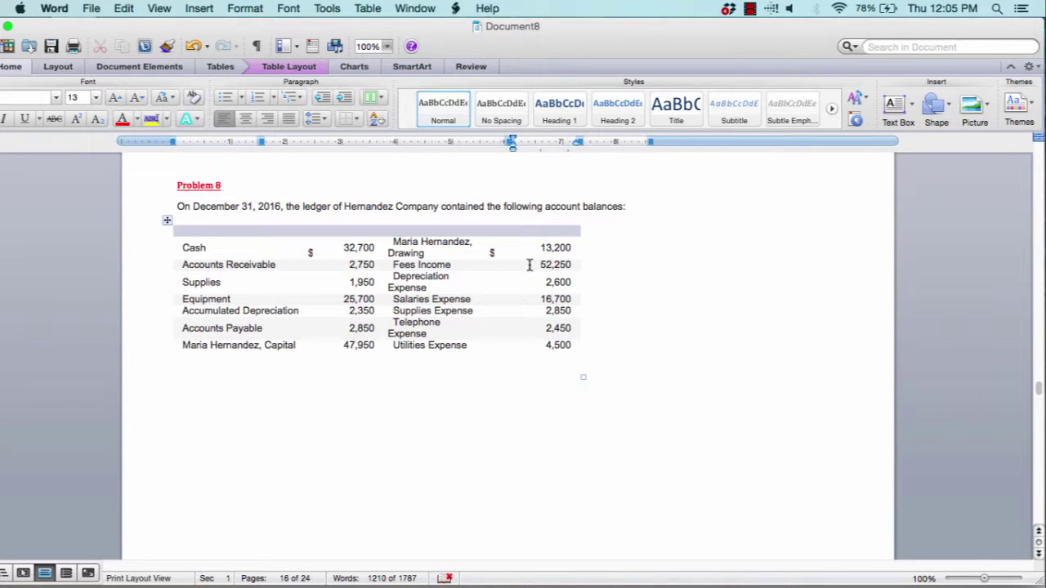
scroll(561, 285, down, 5)
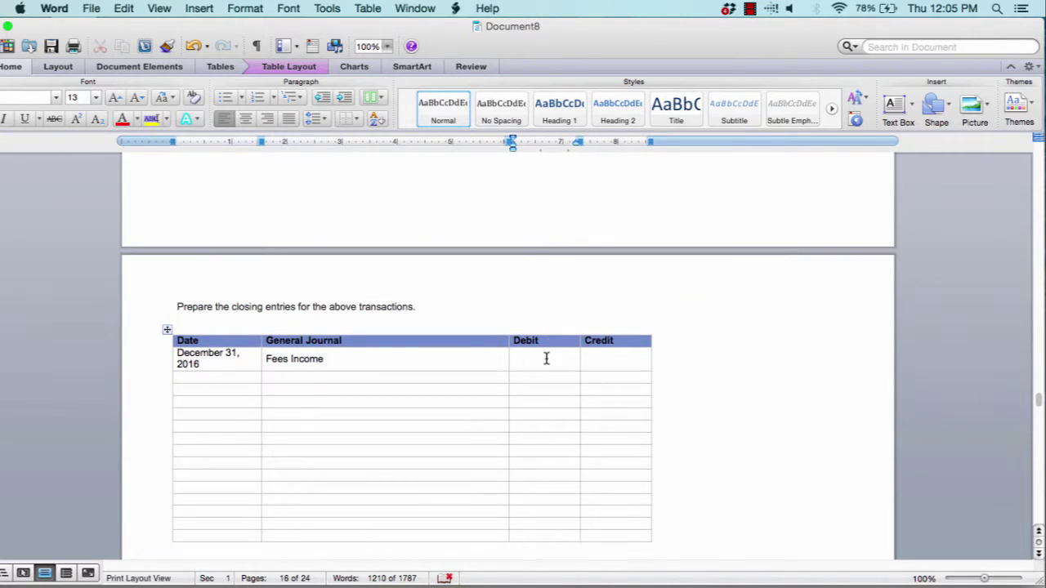
text($52,250)
Credit Income Summary $52,250, correcting the misspelled 'Summery'
click(324, 378)
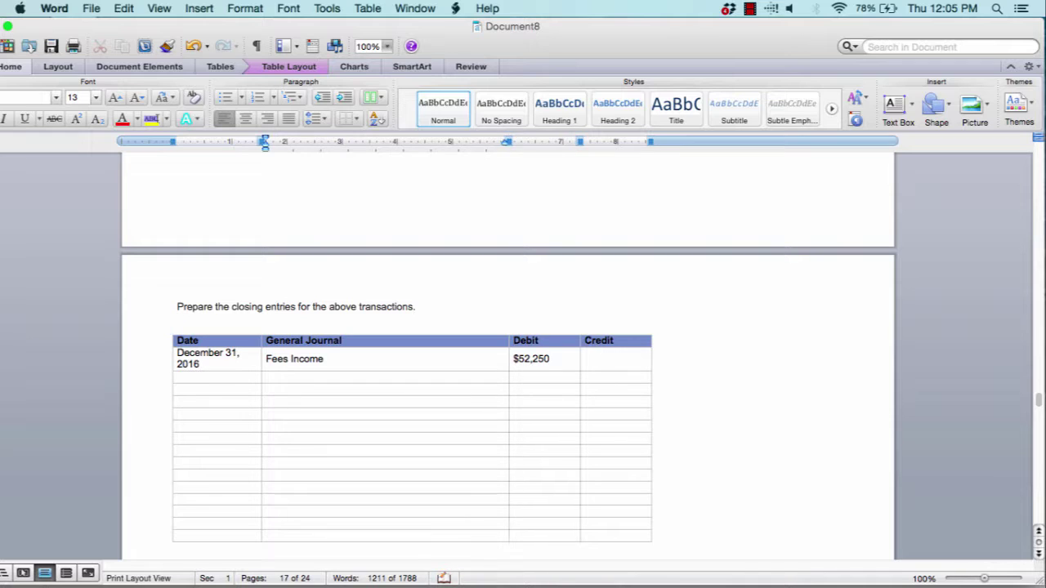
text(Income Summery)
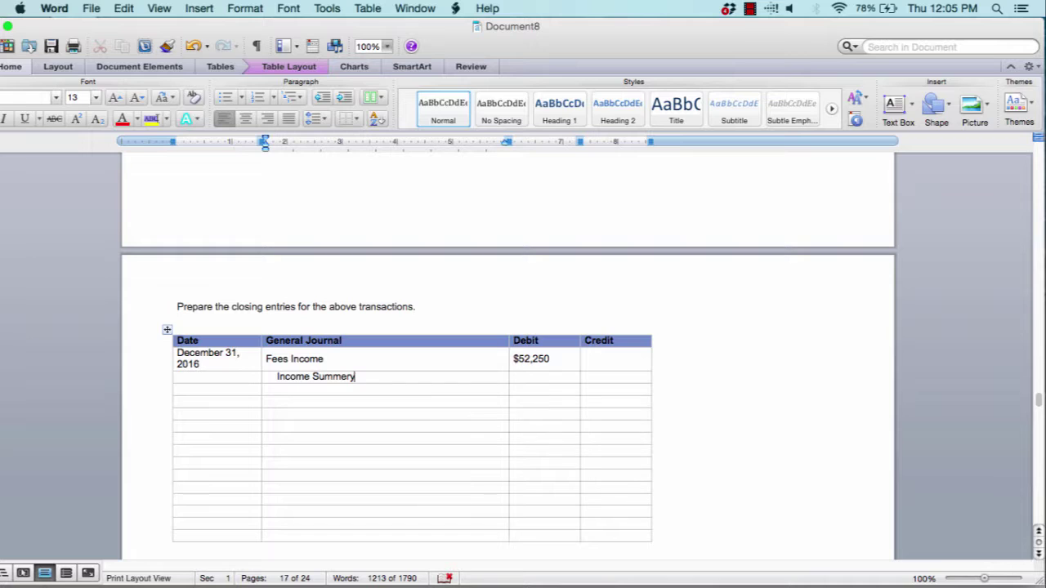
key(BackSpace)
key(BackSpace)
text(a)
key(BackSpace)
key(BackSpace)
text(ary)
click(605, 378)
text($52,250)
Start a second December 31, 2016 entry debiting Income Summary
click(233, 403)
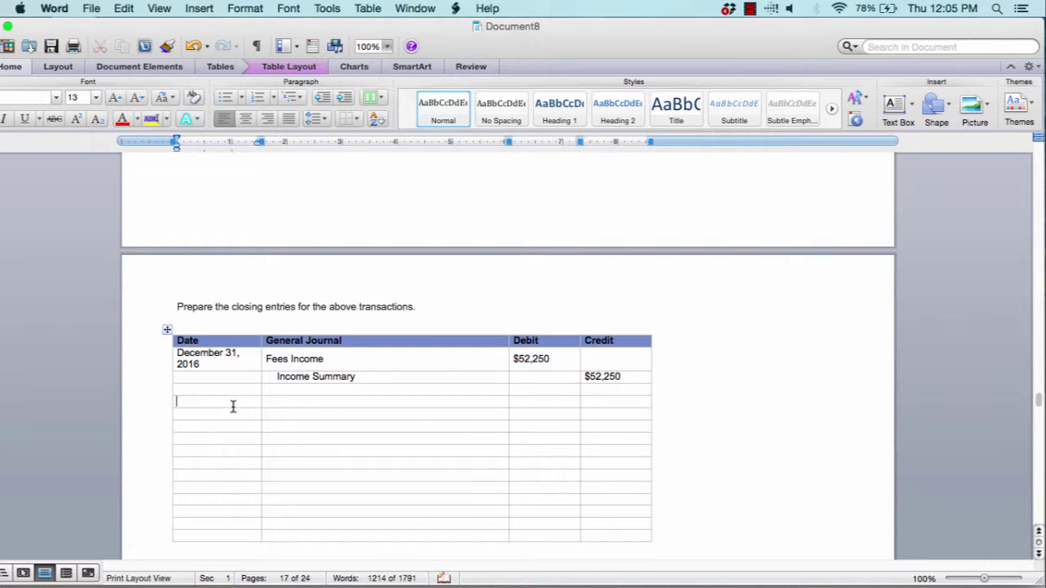
text(December )
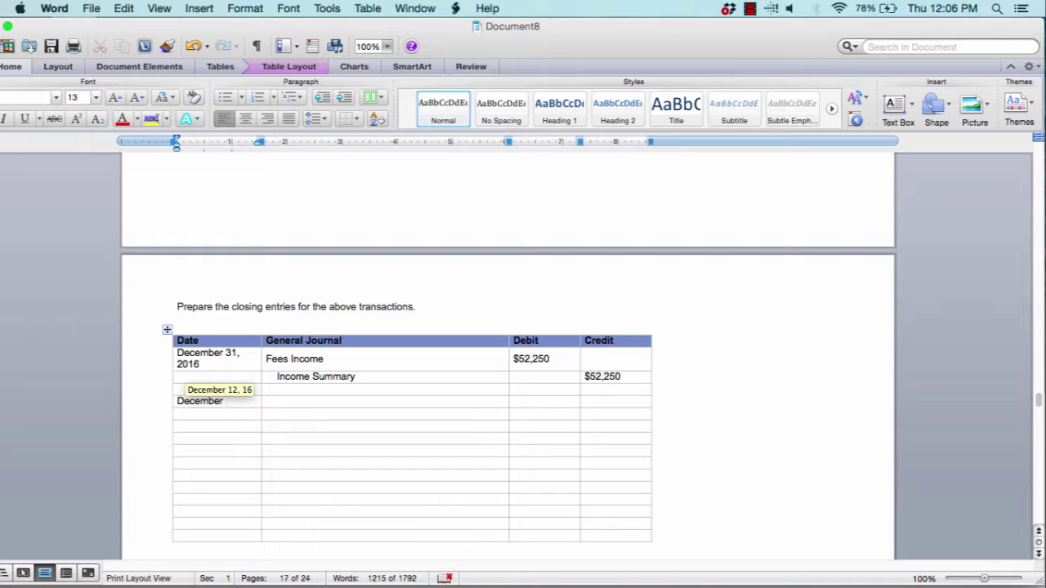
text( 31, 2016)
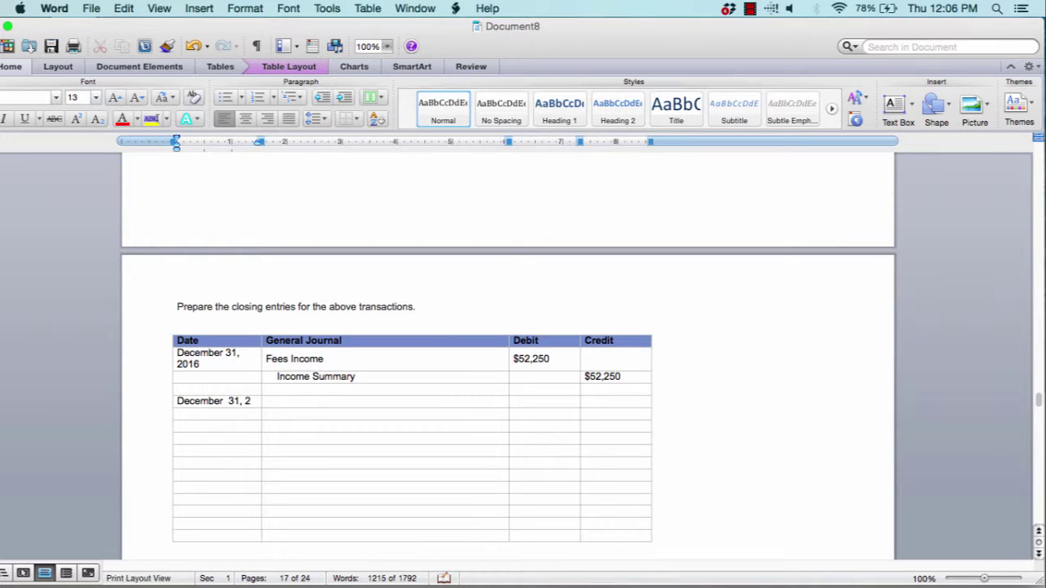
click(310, 411)
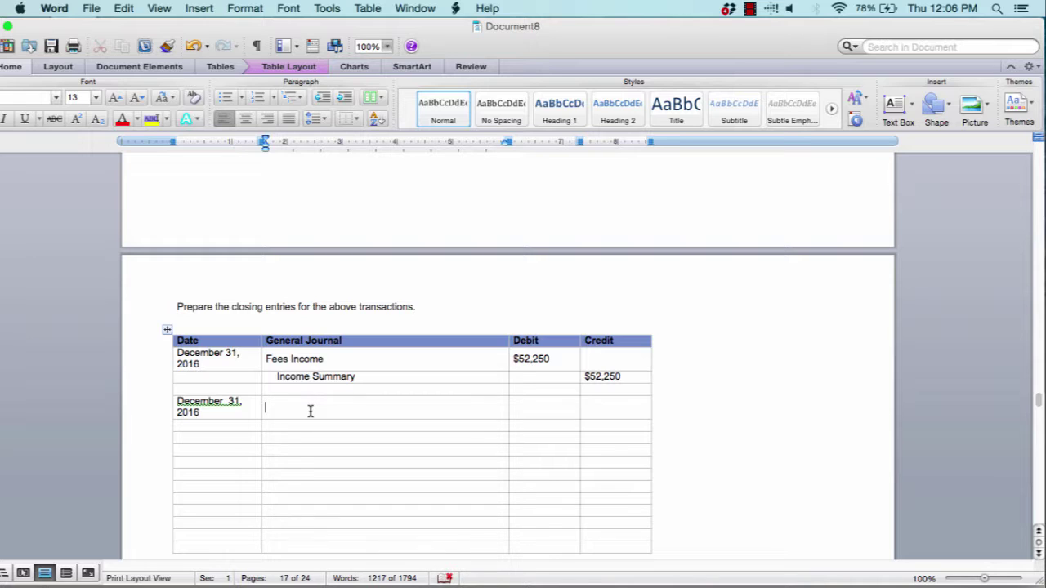
text(Income Summary)
scroll(467, 252, up, 10)
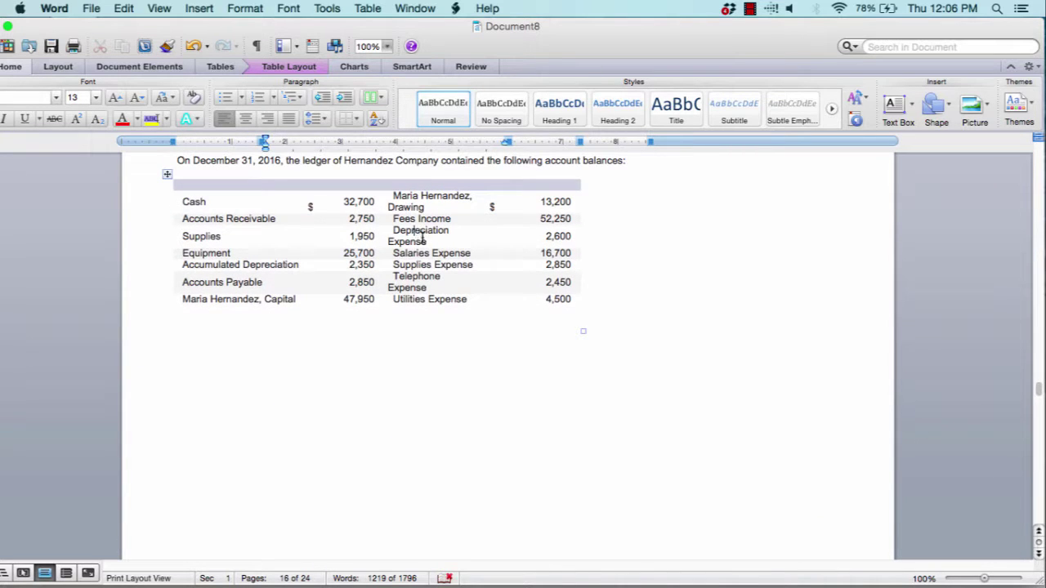
drag(415, 235, 449, 296)
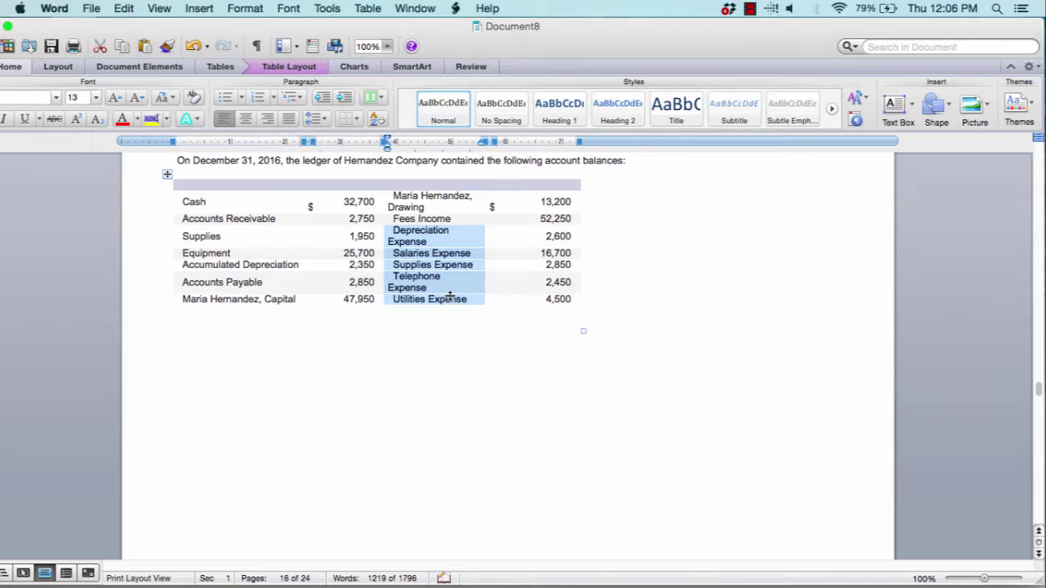
scroll(450, 296, down, 5)
scroll(449, 295, down, 4)
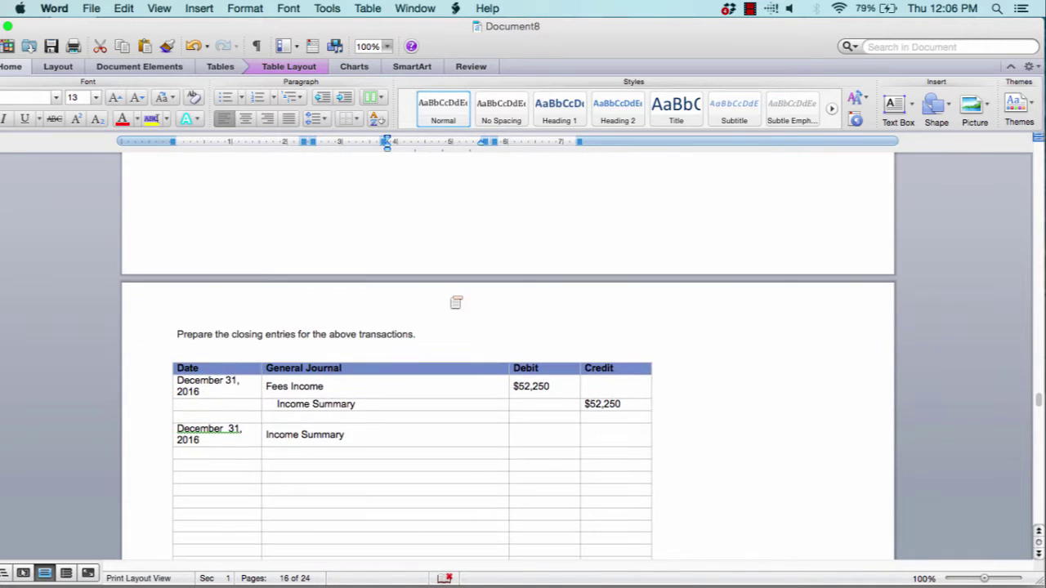
click(325, 455)
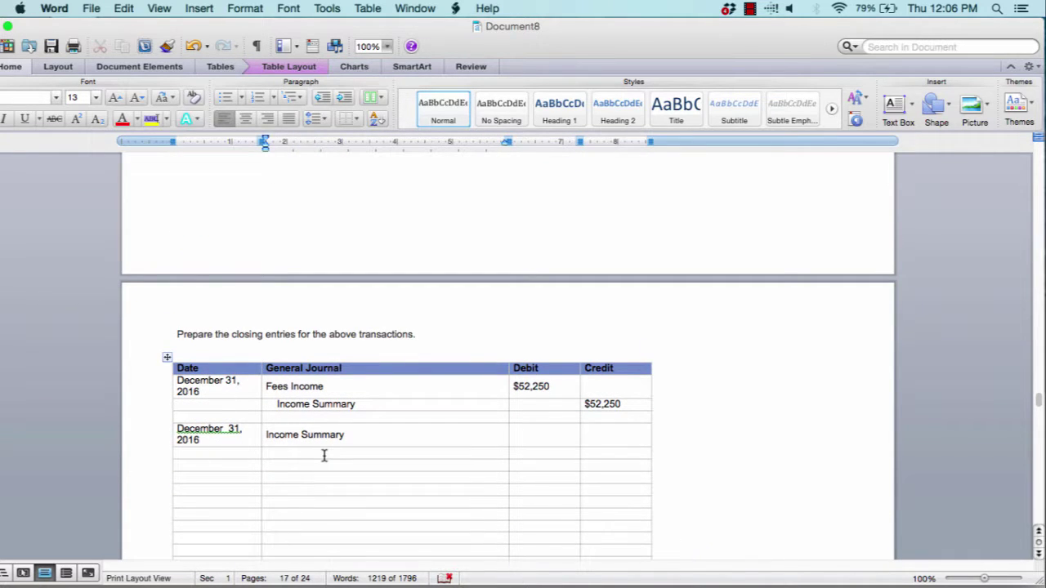
text(Depreciatio)
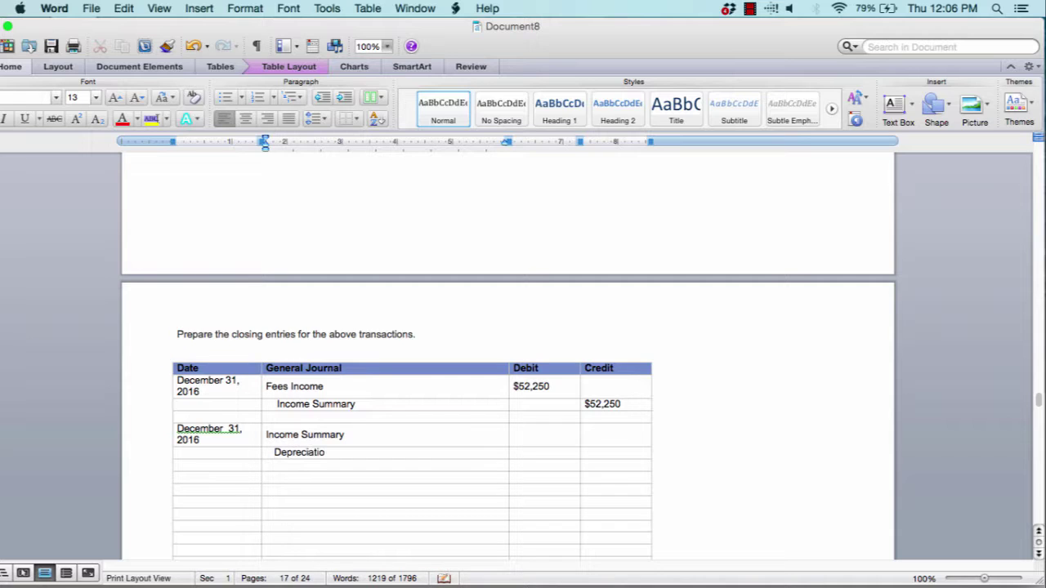
text(n Expense)
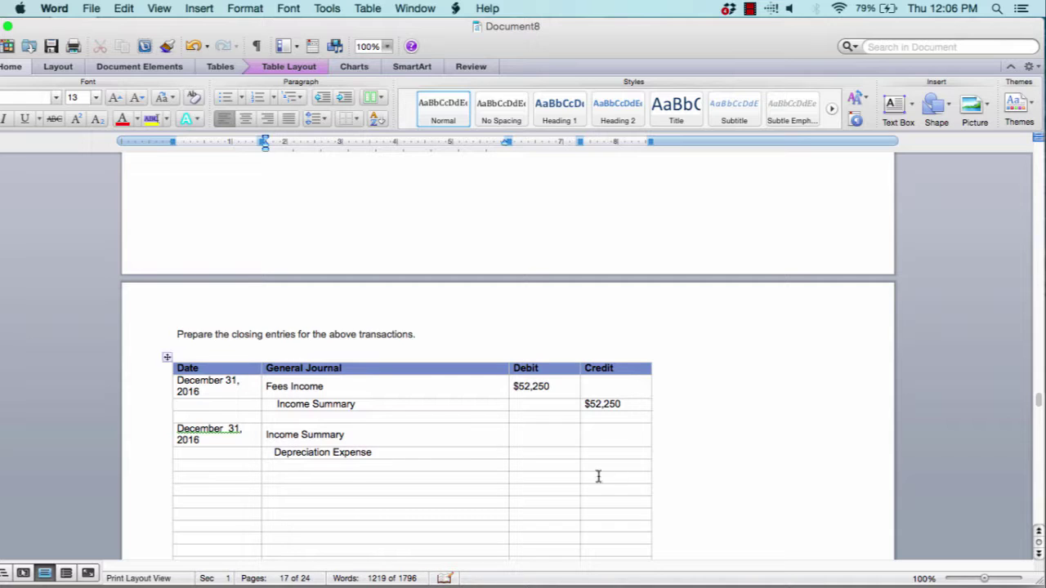
click(623, 452)
text($)
click(564, 434)
text($)
click(366, 463)
click(362, 488)
click(362, 502)
click(540, 436)
drag(618, 455, 619, 508)
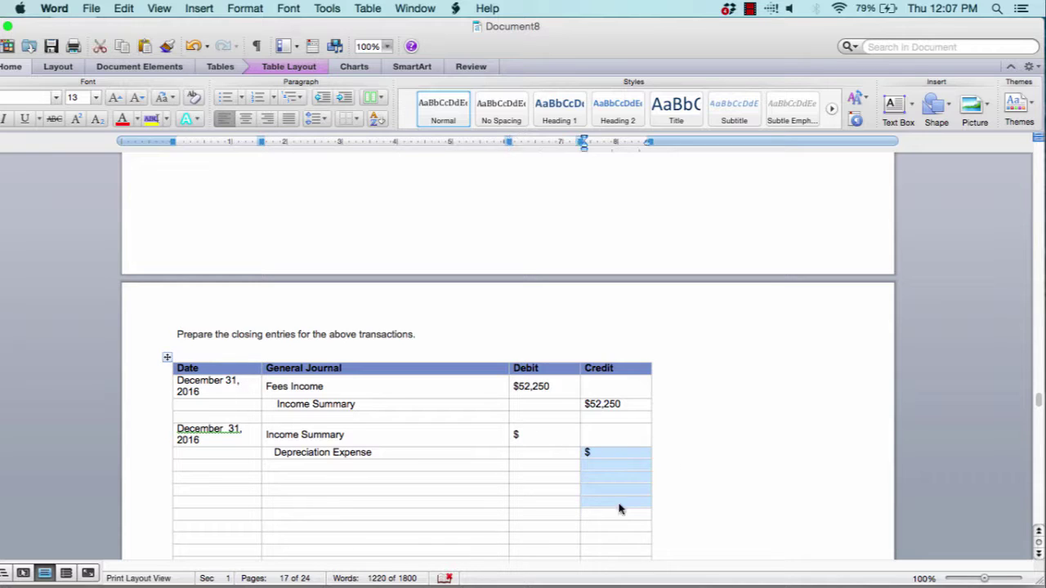
scroll(619, 506, down, 5)
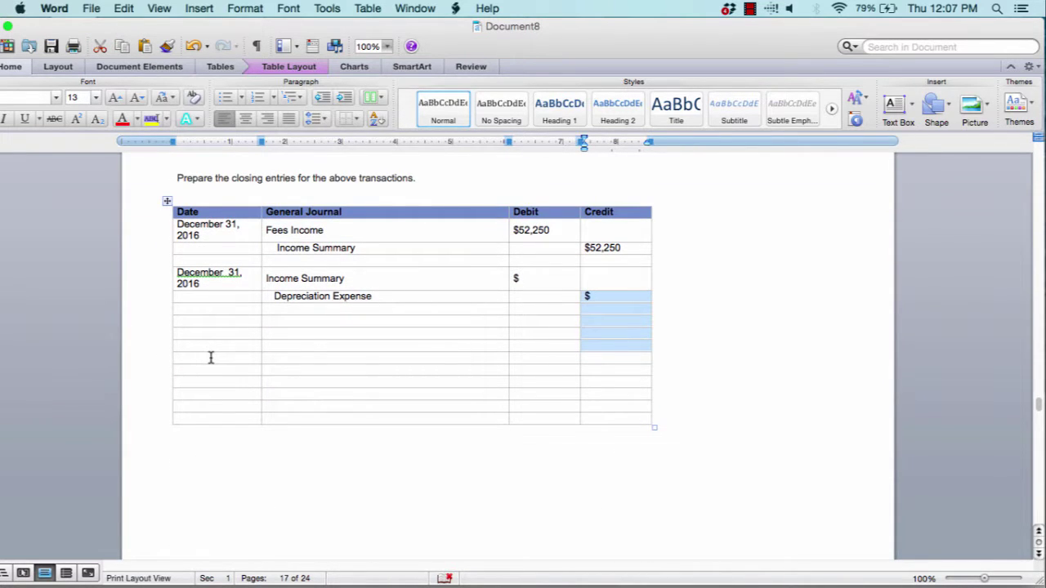
click(210, 357)
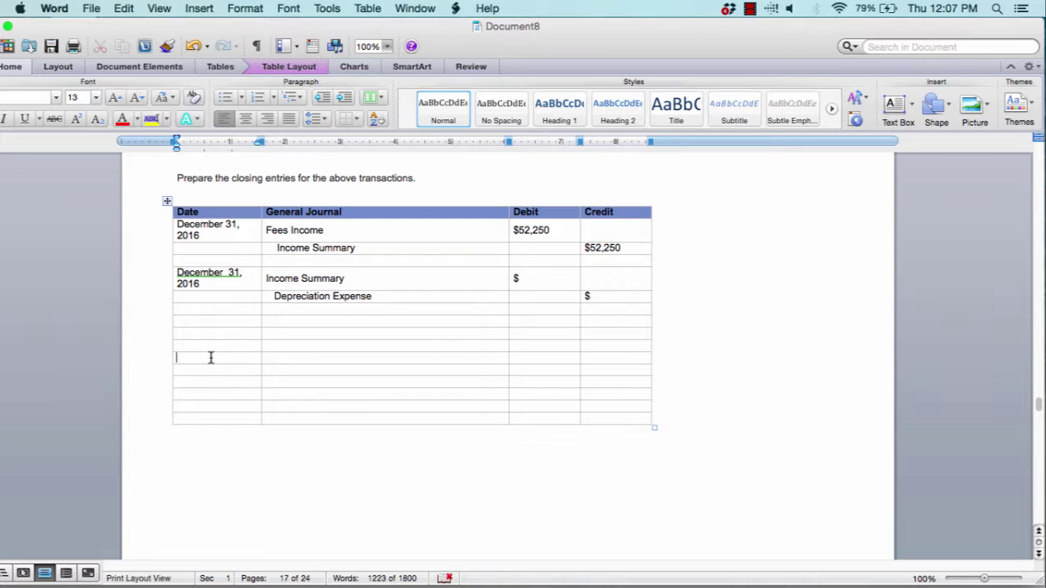
Add a December 31, 2016 entry with Income Summary and Capital lines
text(December 31, 2016)
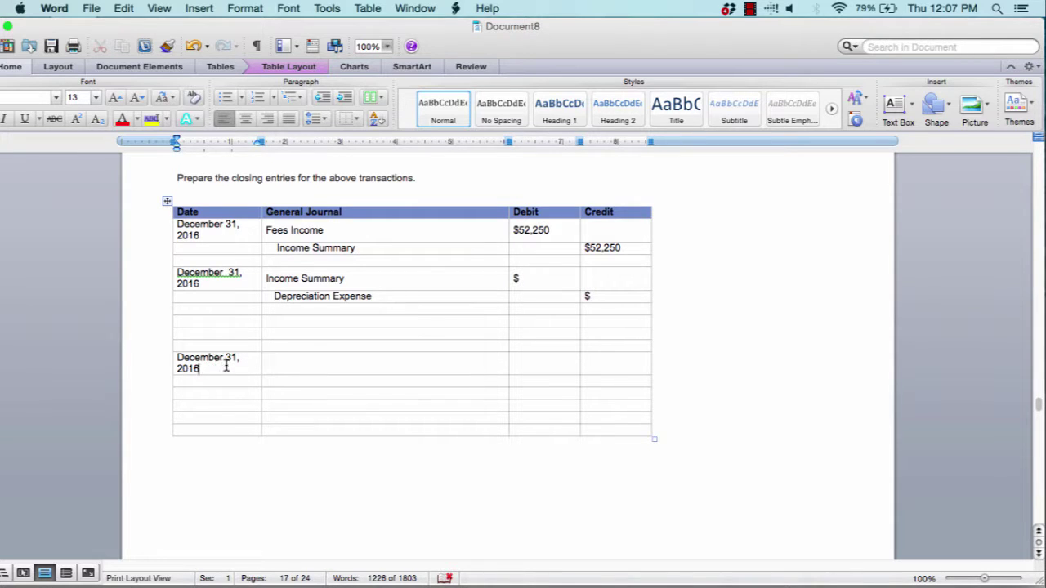
click(309, 367)
text(Income Su)
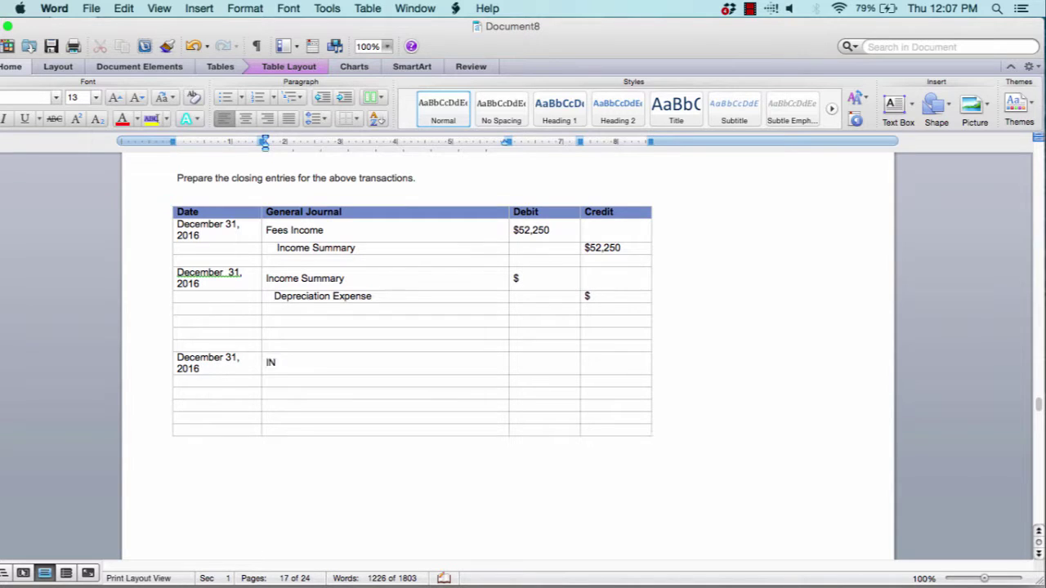
text(mmary)
text(Ca)
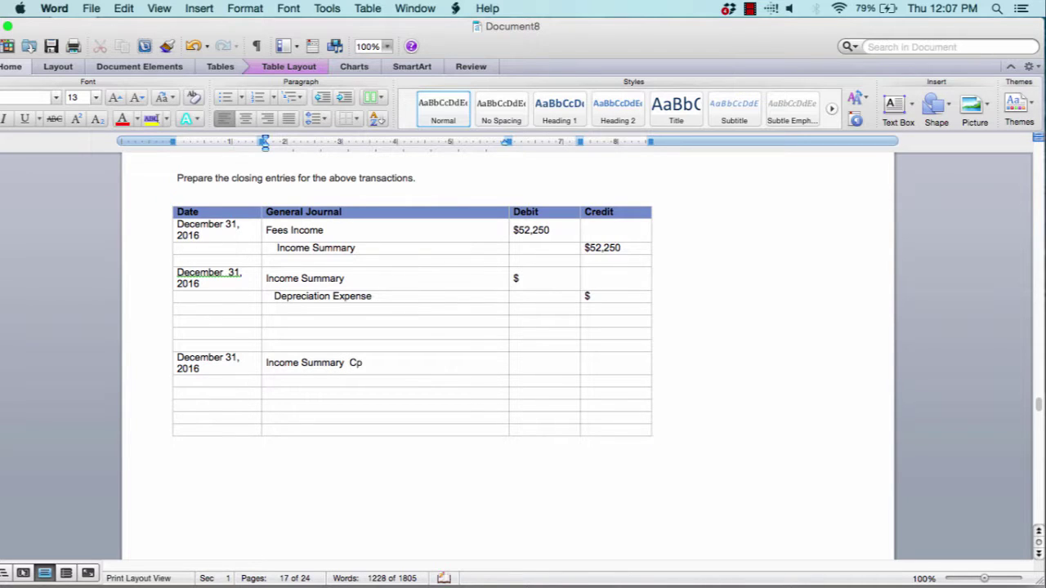
key(BackSpace)
key(BackSpace)
click(333, 381)
text(Capital)
Add a Same Date entry closing Capital to Drawings, fixing the 'Captial' typo
click(290, 407)
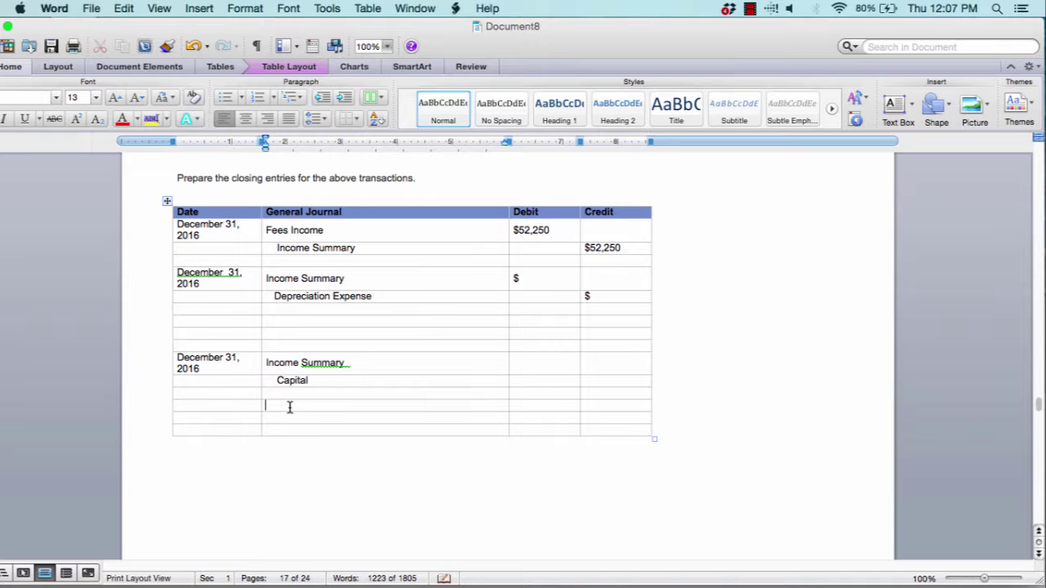
click(232, 407)
text(Same Date)
click(265, 405)
text(Ma)
key(BackSpace)
key(BackSpace)
text(Ca)
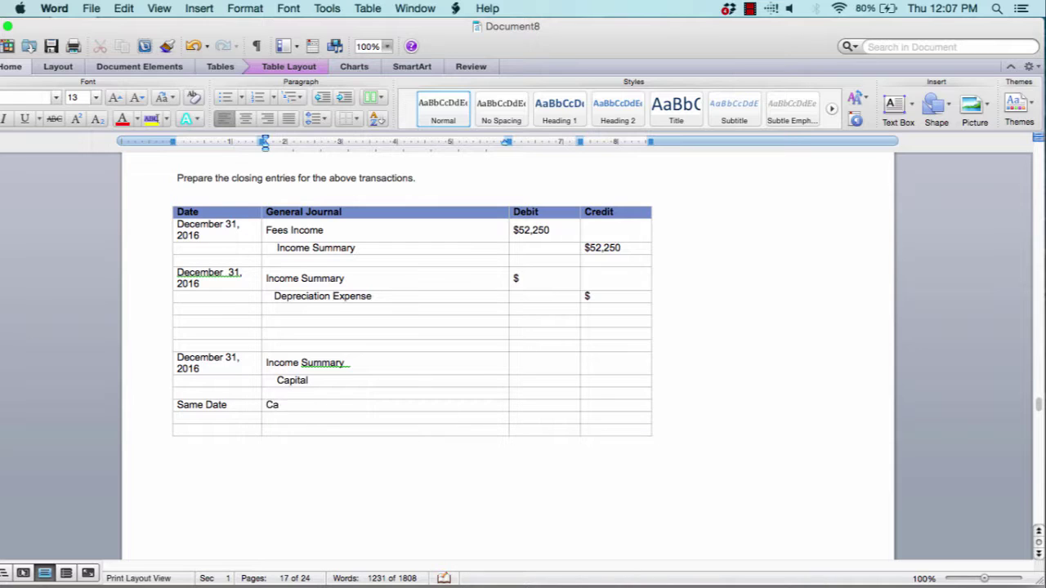
text(ptial)
click(296, 420)
text(Drawings)
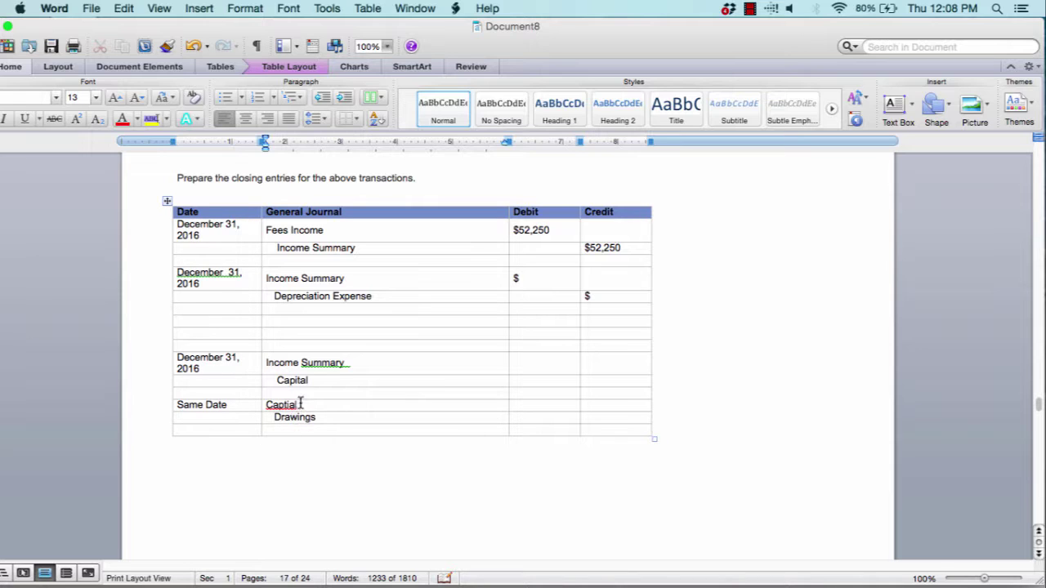
double_click(292, 403)
text(Capital)
Scroll to Problem 9, mark '8 percent sales tax', and select its first Date cell
scroll(507, 327, down, 2)
scroll(507, 327, down, 10)
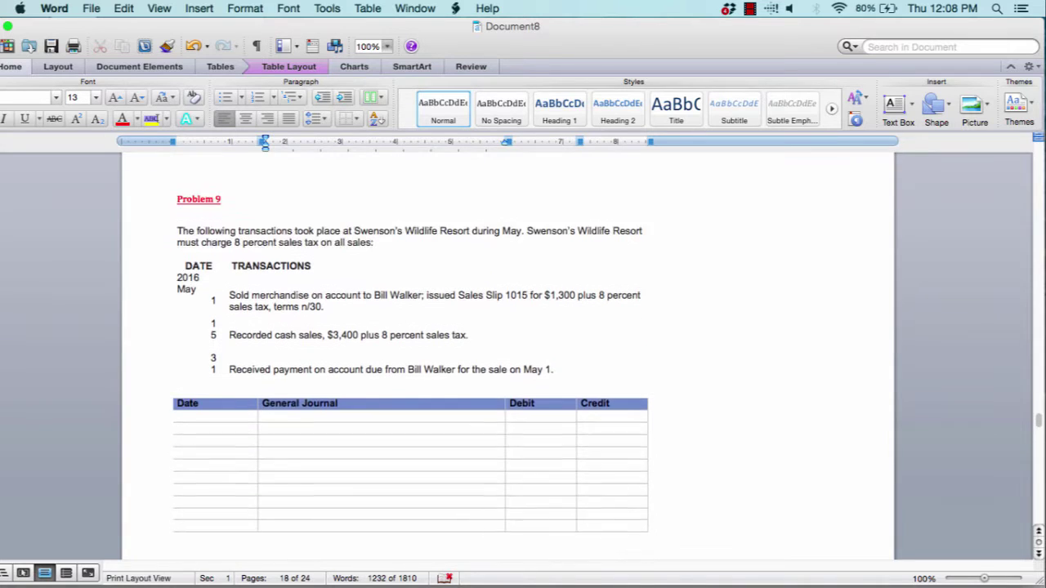
scroll(507, 352, up, 1)
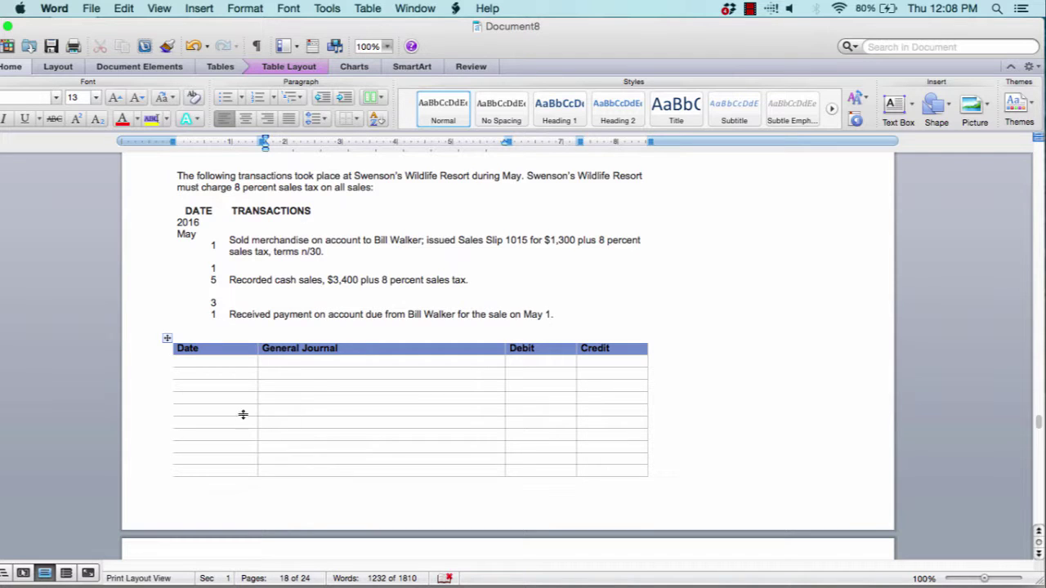
drag(235, 187, 319, 189)
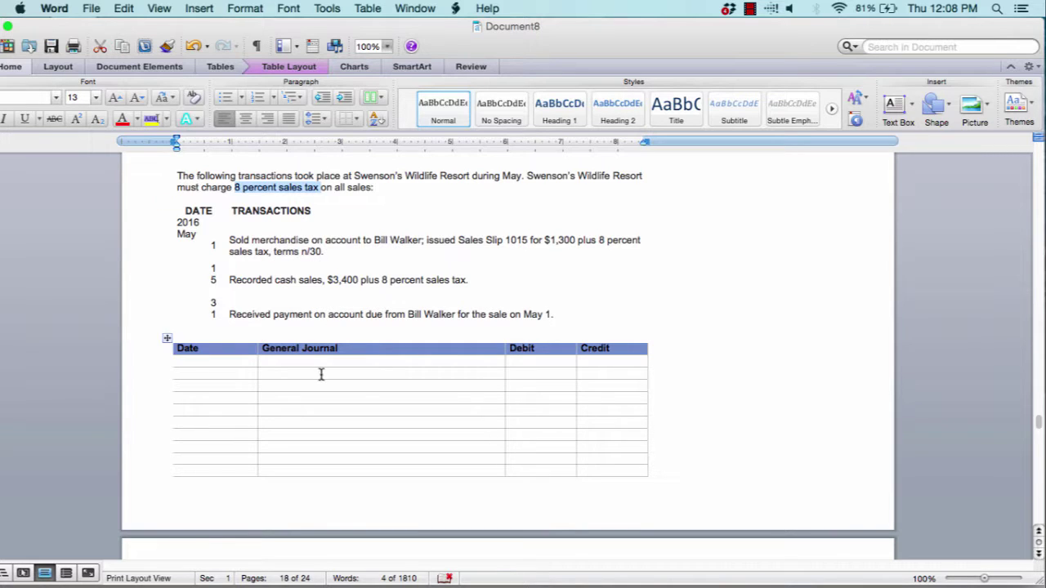
click(253, 362)
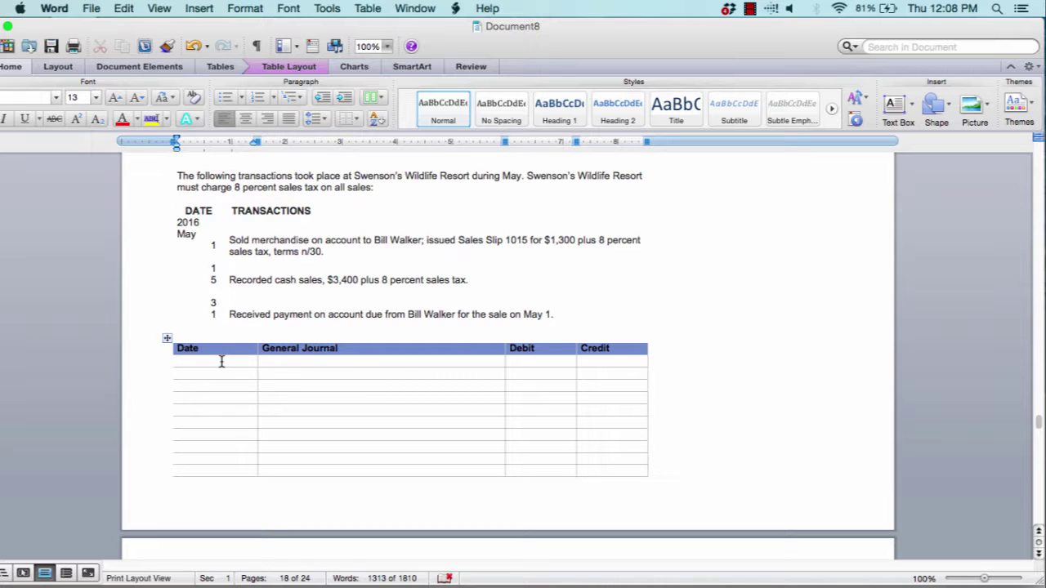
Enter May 1, 2016 and debit Accounts Receivable for the customer $14,04
text(May 1, 2016)
click(290, 365)
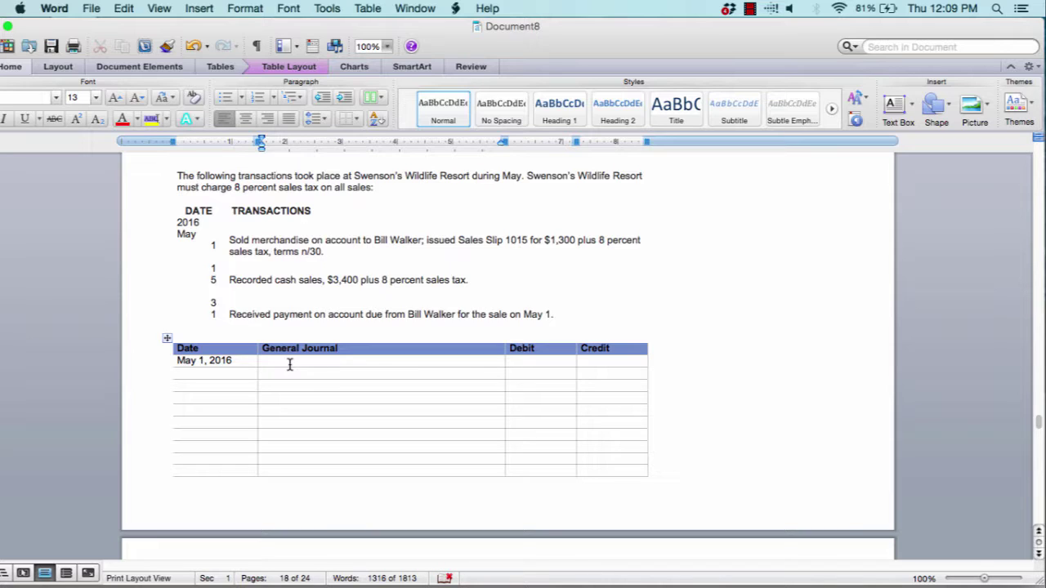
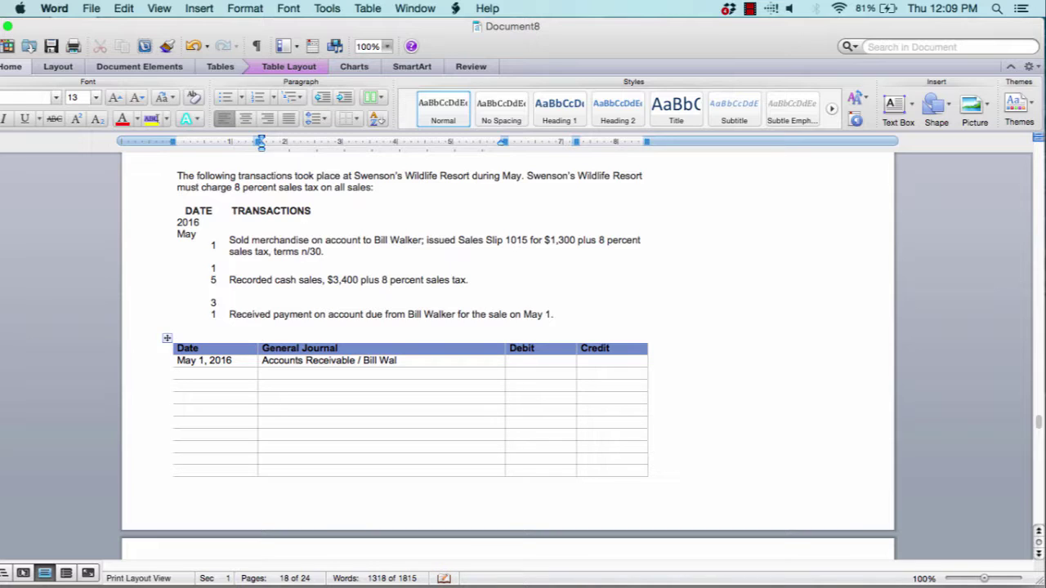
key(Tab)
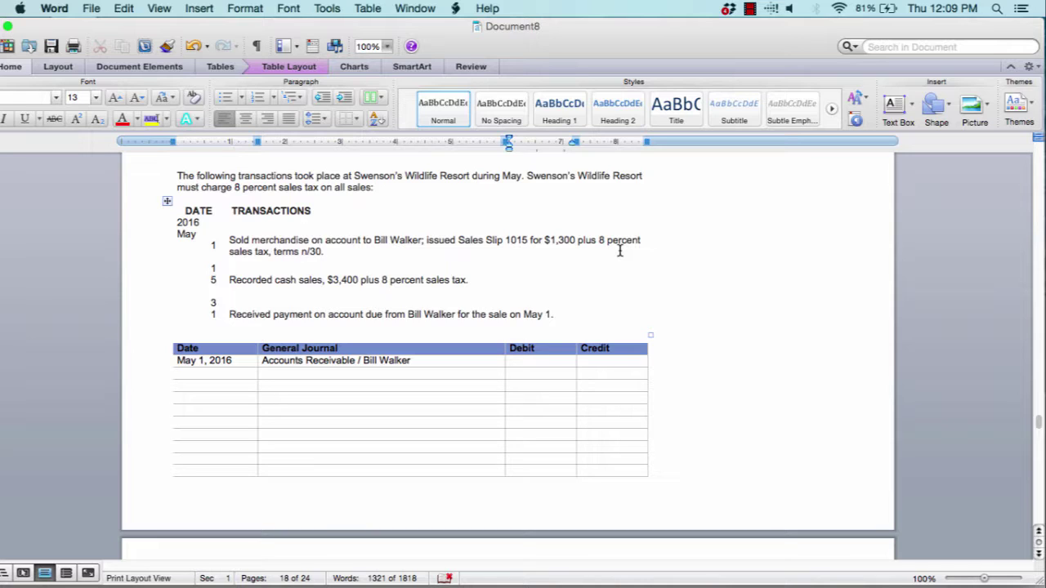
text($14,04)
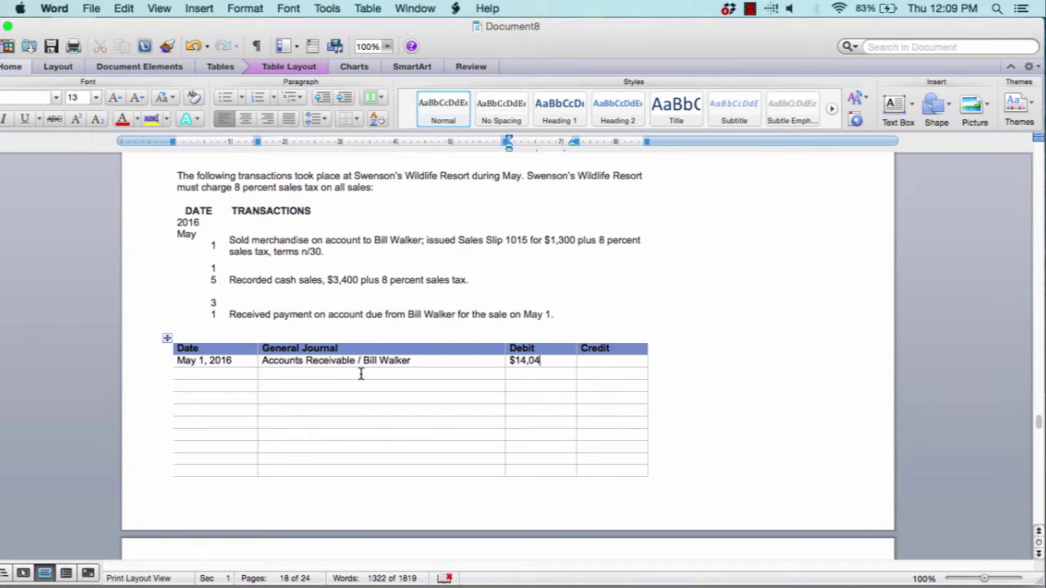
Add a Sales line with a $1,300 credit
click(261, 373)
text(Sales)
key(Tab)
text($1300)
key(BackSpace)
key(BackSpace)
key(BackSpace)
key(BackSpace)
key(BackSpace)
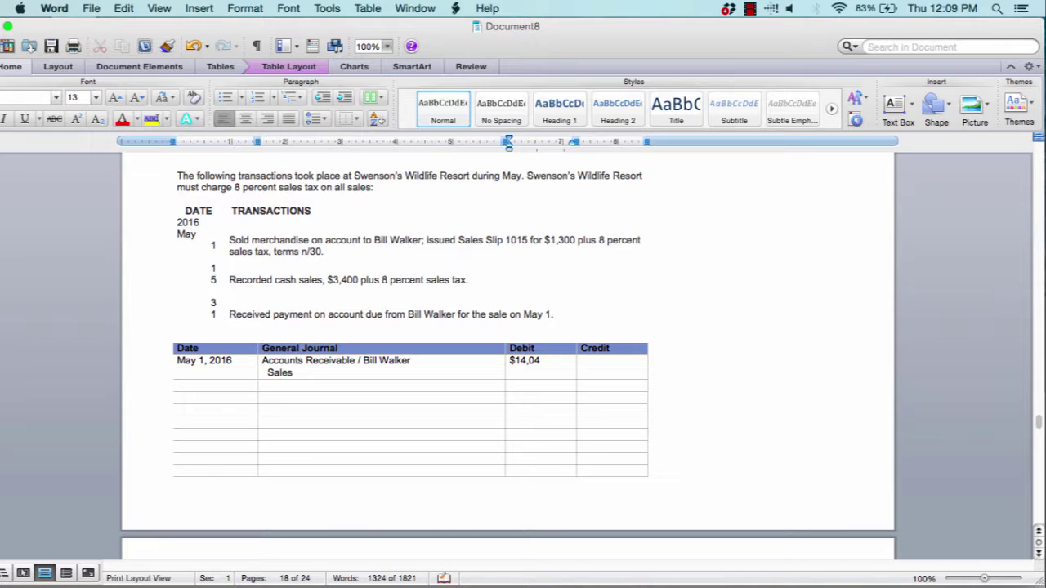
key(Tab)
text($1,300)
Add a Sales Tax Payable line with a $104 credit
click(301, 389)
text(Sales Tax Payable)
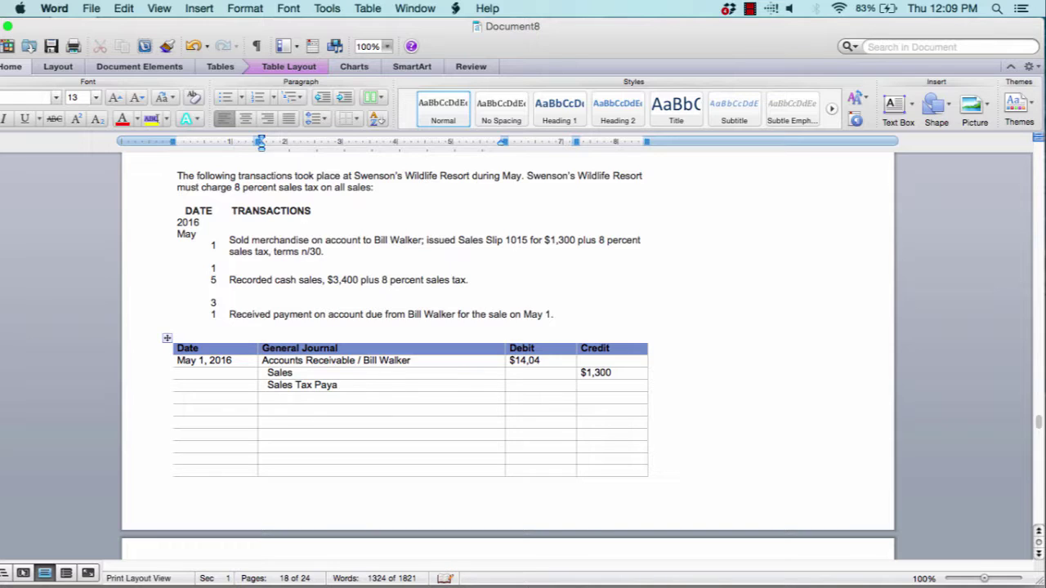
click(597, 384)
click(177, 397)
click(589, 387)
text($104)
scroll(507, 343, down, 5)
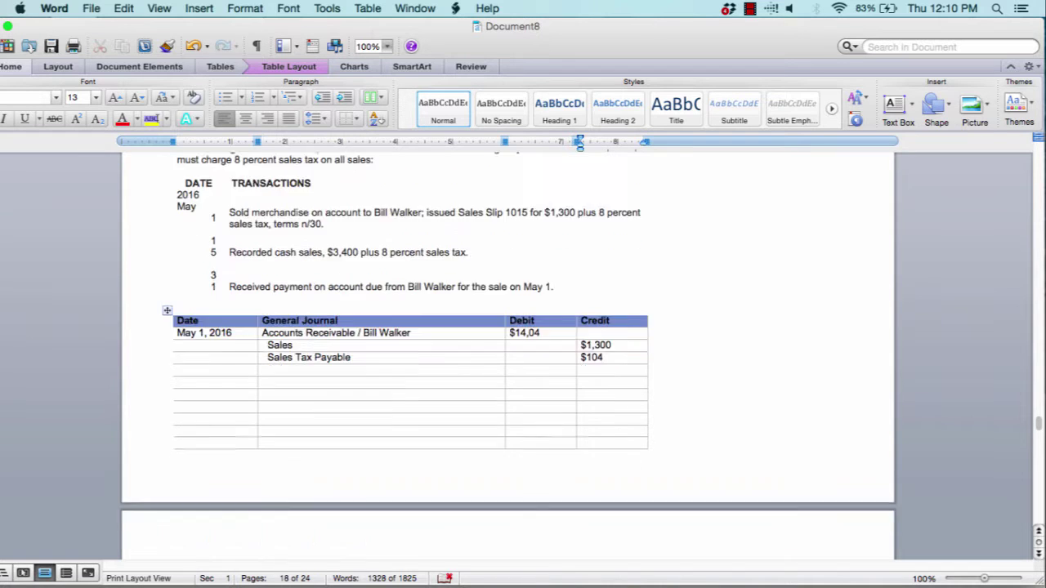
Scroll down to Lee Corporation's June 2016 purchase transactions and the empty General Journal table
scroll(507, 352, down, 3)
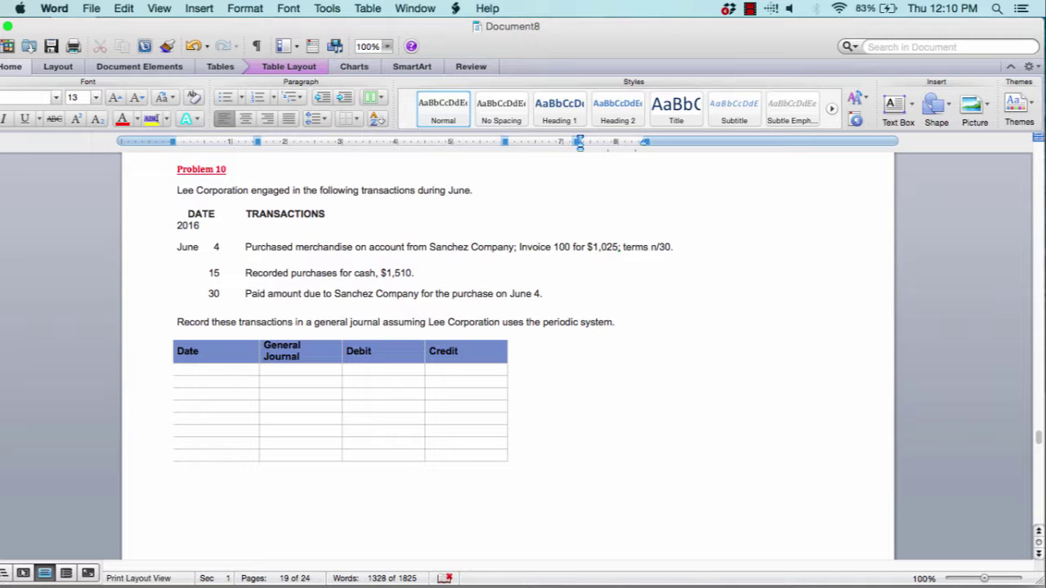
scroll(508, 354, down, 3)
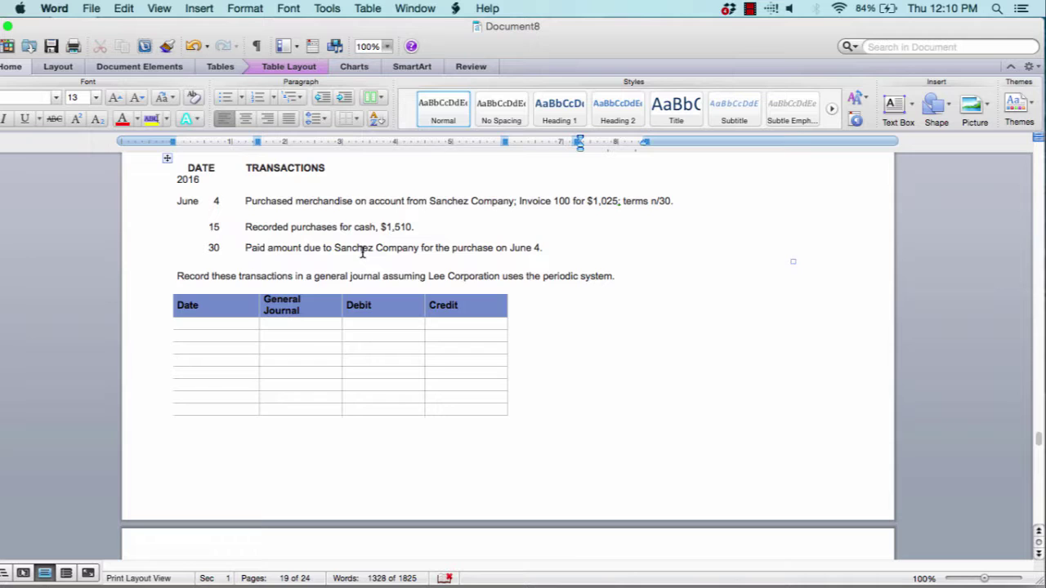
scroll(362, 252, down, 5)
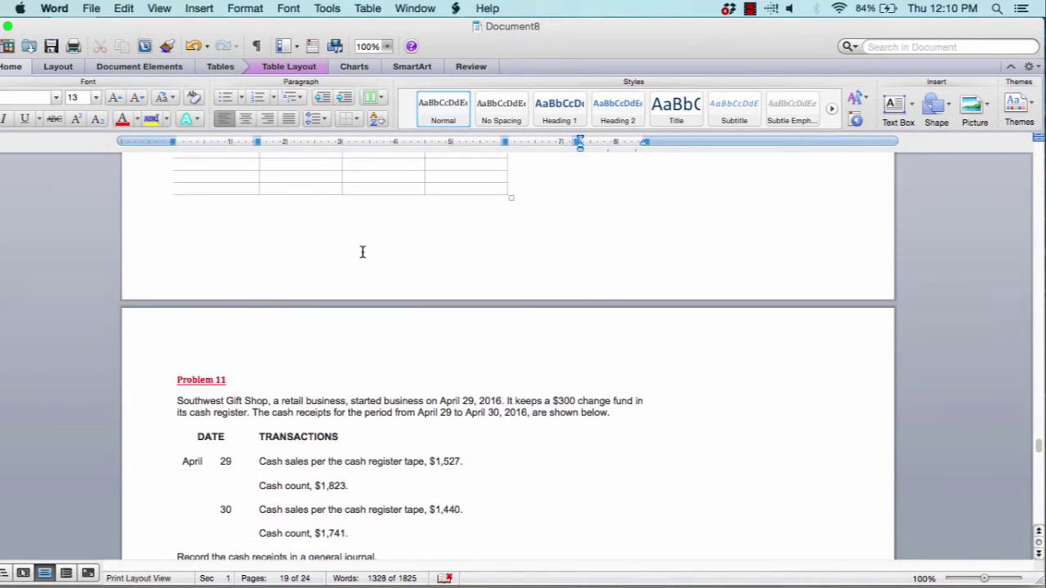
scroll(362, 251, down, 5)
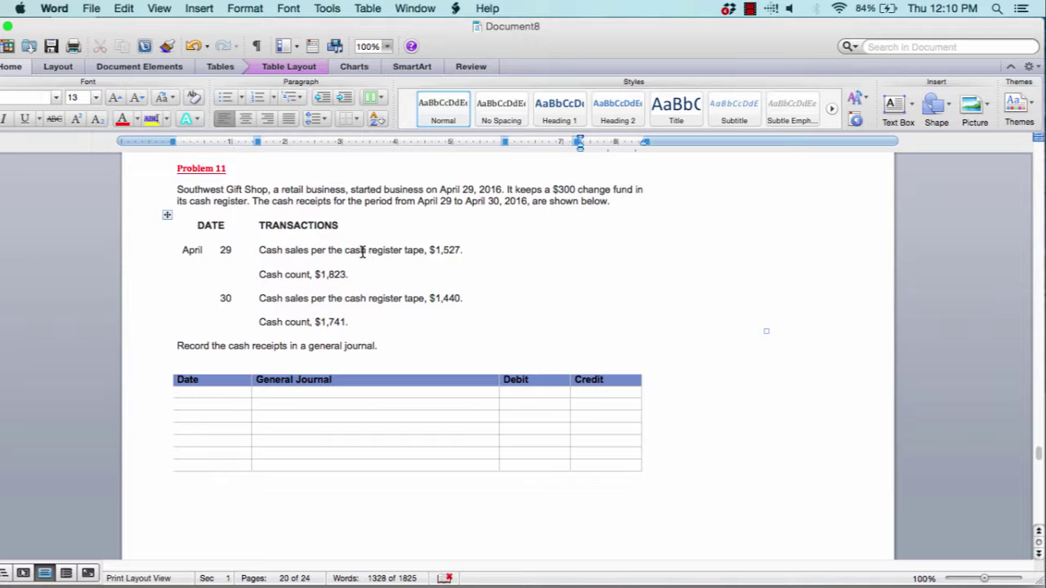
triple_click(560, 183)
click(559, 194)
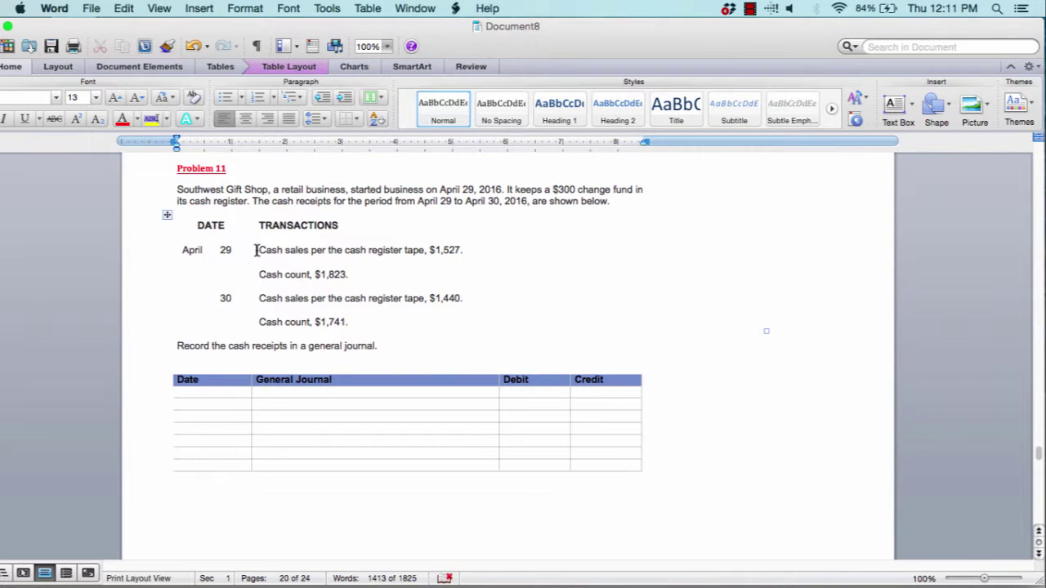
drag(254, 250, 471, 250)
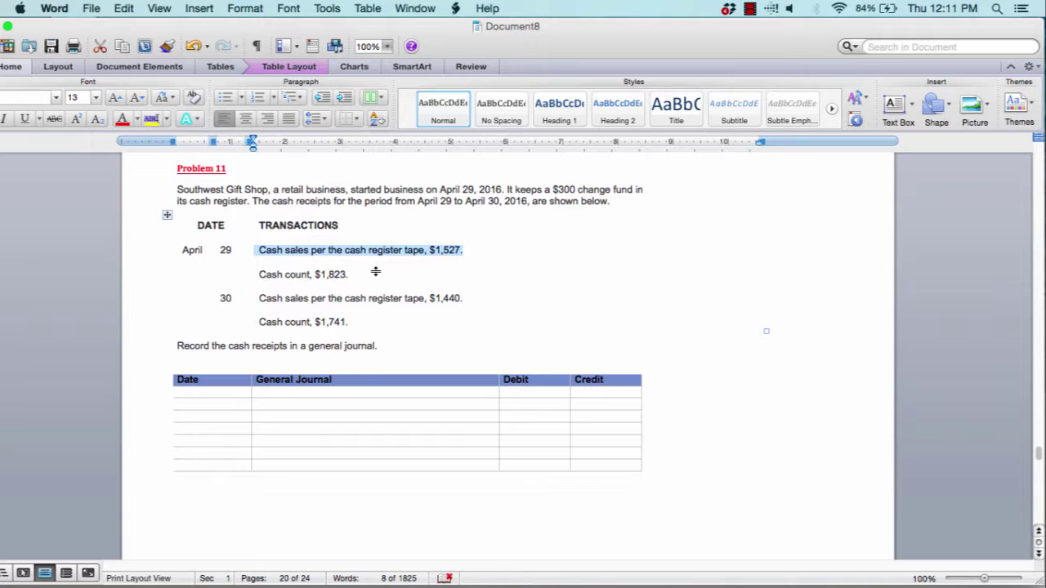
drag(355, 275, 271, 274)
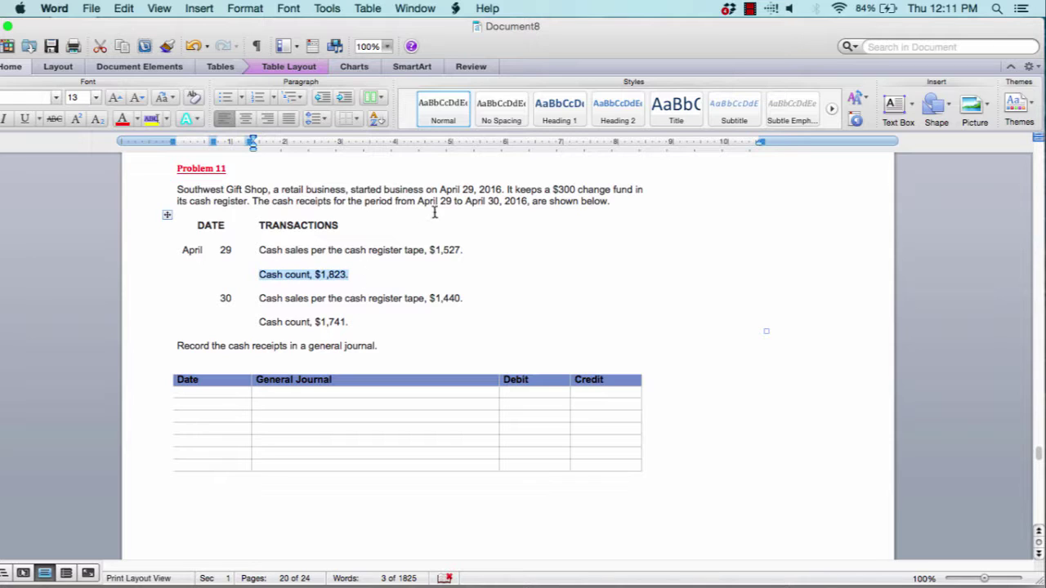
click(436, 250)
drag(436, 250, 469, 249)
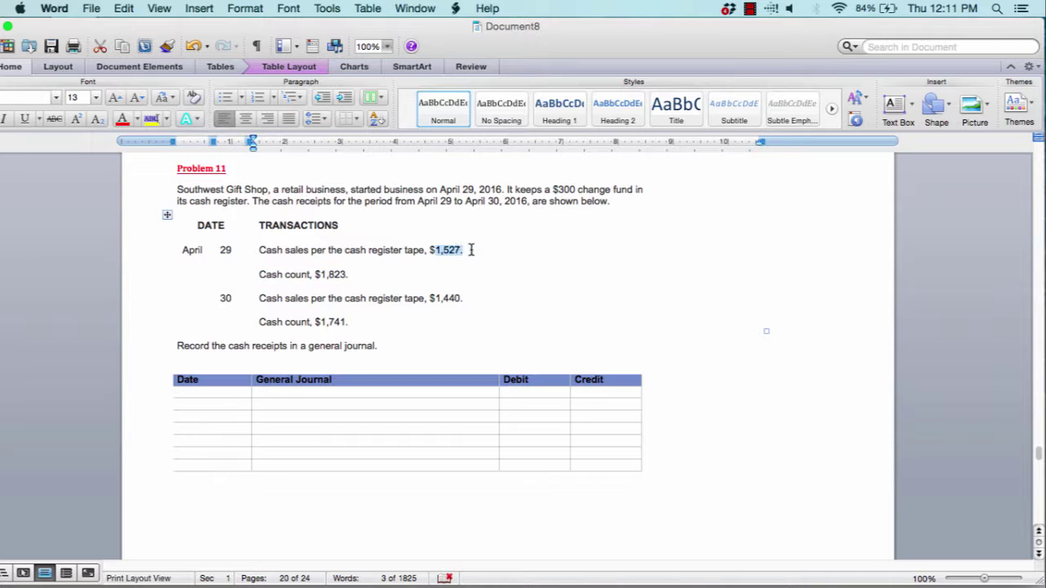
click(574, 189)
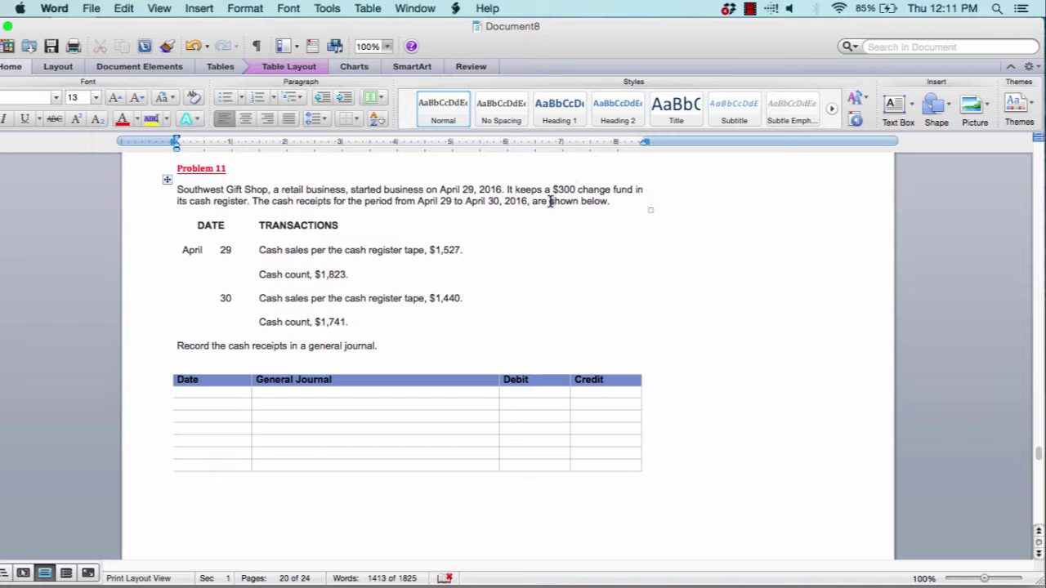
drag(550, 201, 557, 201)
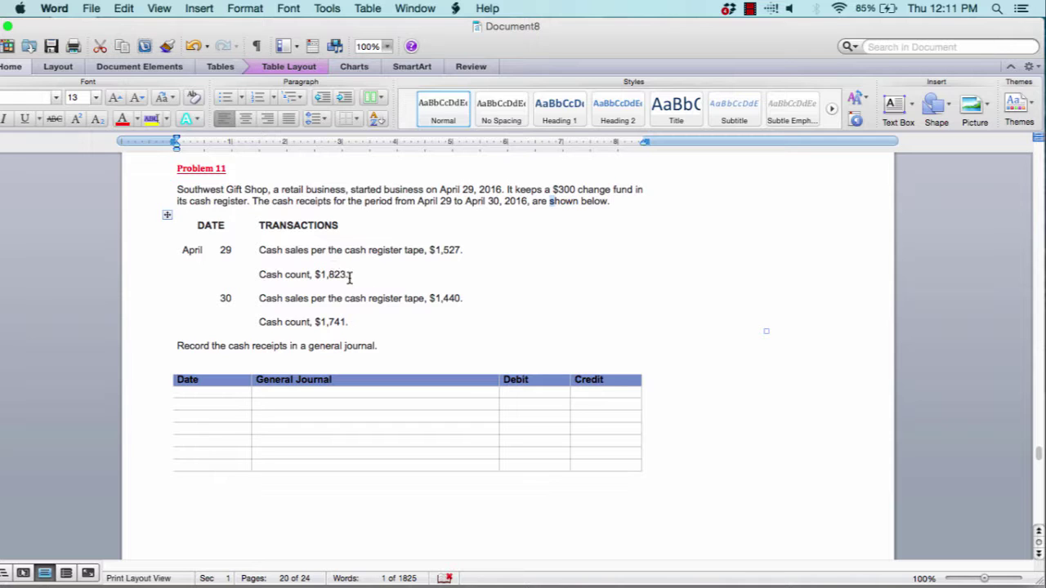
drag(354, 283, 316, 278)
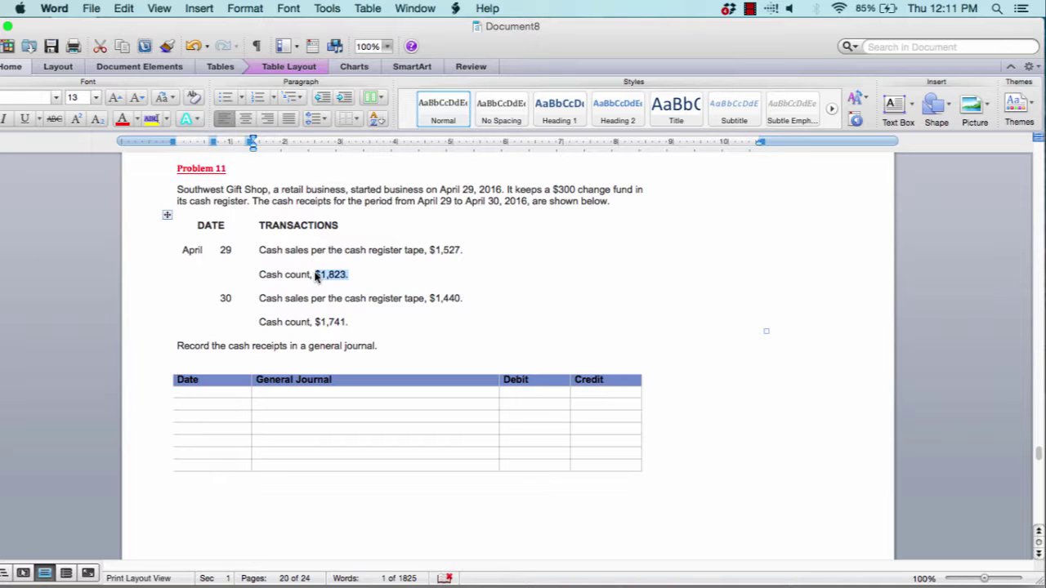
click(222, 394)
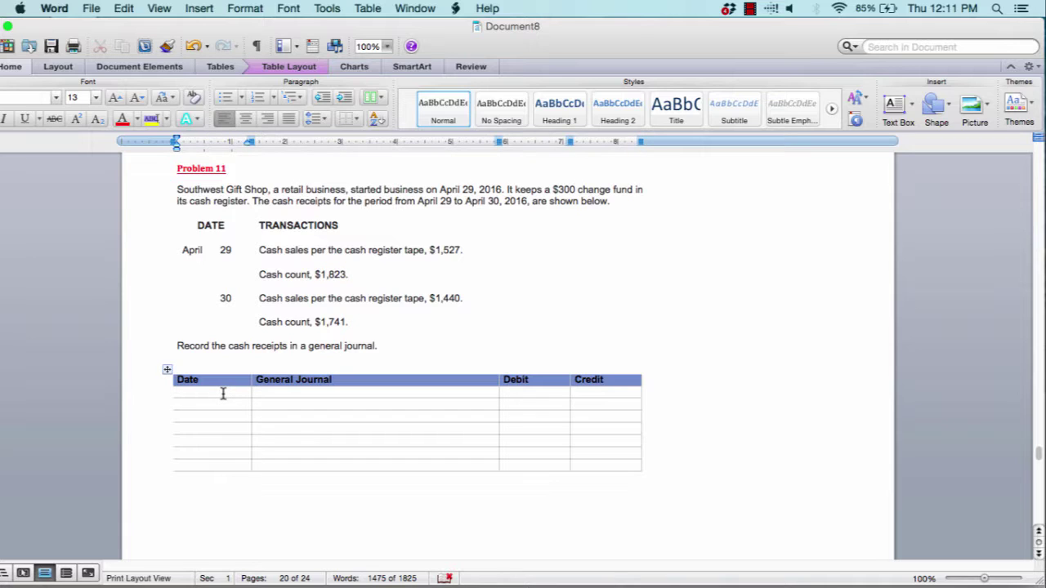
Enter April 29, 2019 with a Cash line and a $1,23 debit
text(April 29, 201)
key(BackSpace)
key(BackSpace)
text(9)
key(Tab)
text(Cash)
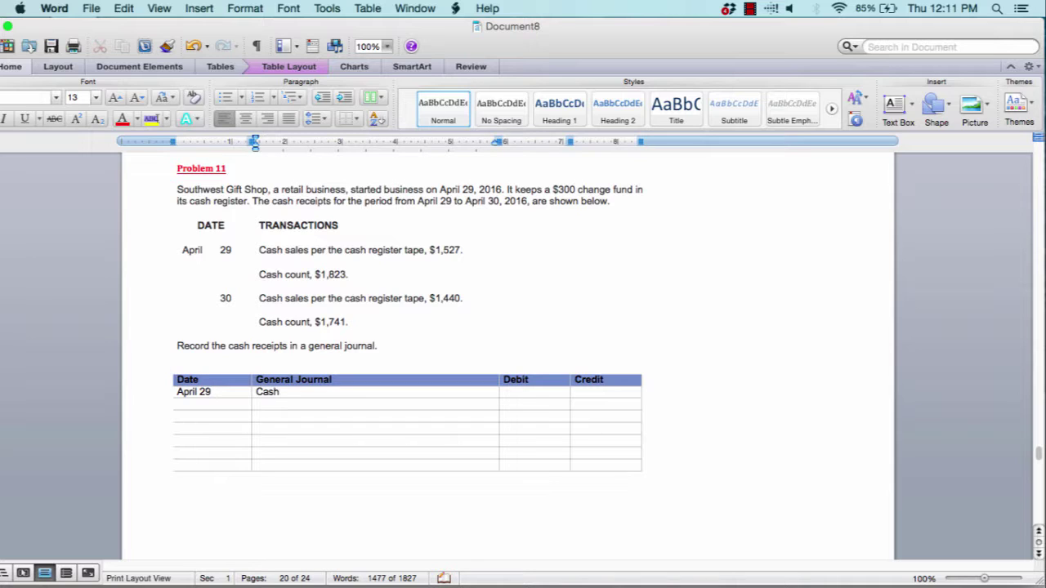
key(Tab)
text($1,23)
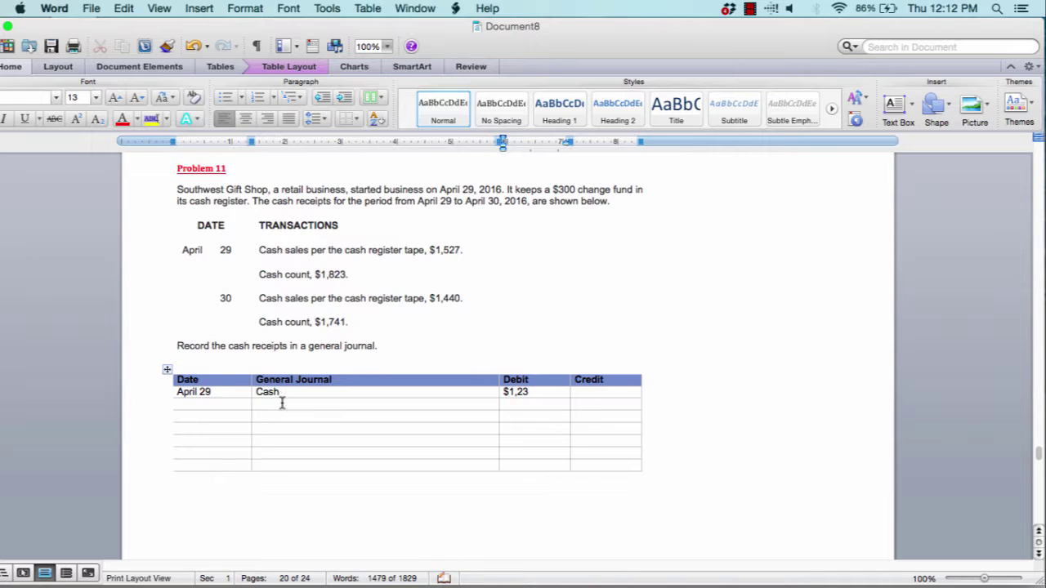
Add a Cash Short line with a $4 debit
click(283, 402)
text(Cash Shor)
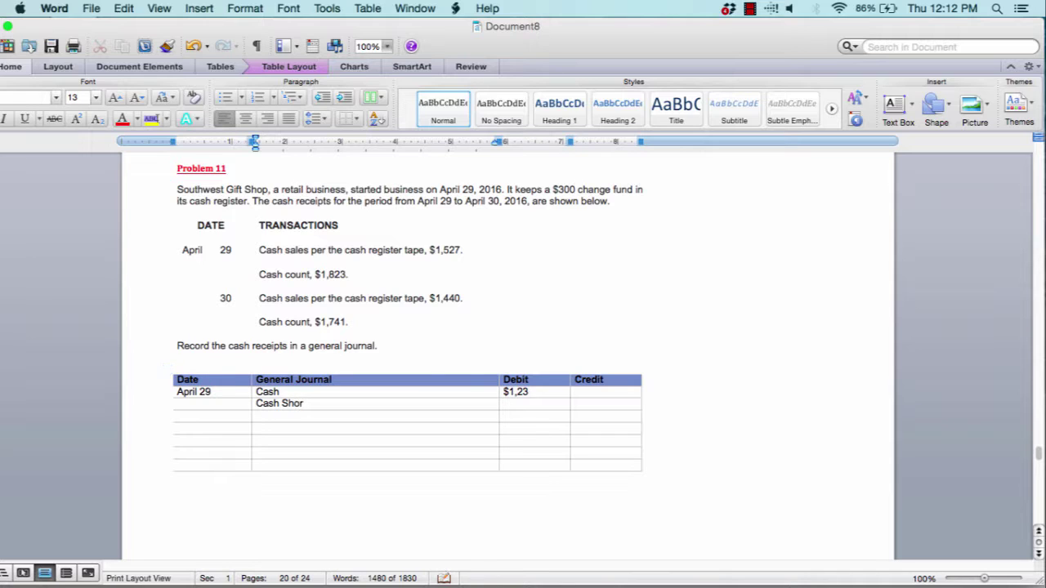
text(t)
key(Tab)
text($4)
Add the Sales account line and correct the Cash debit to $1,823
click(256, 415)
text(Sales)
key(Tab)
key(Tab)
key(Tab)
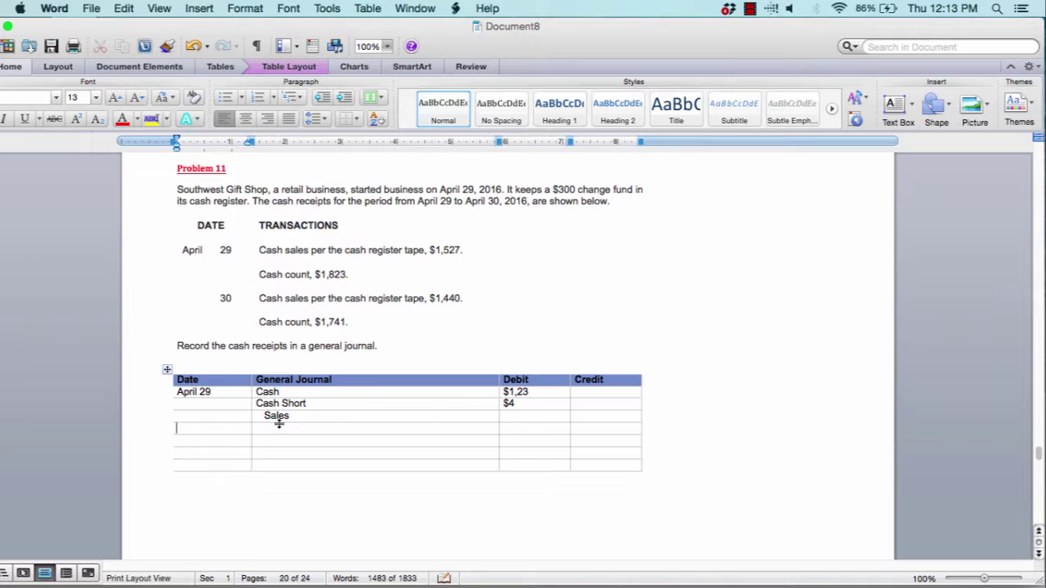
click(514, 392)
text(8)
key(Delete)
text(,)
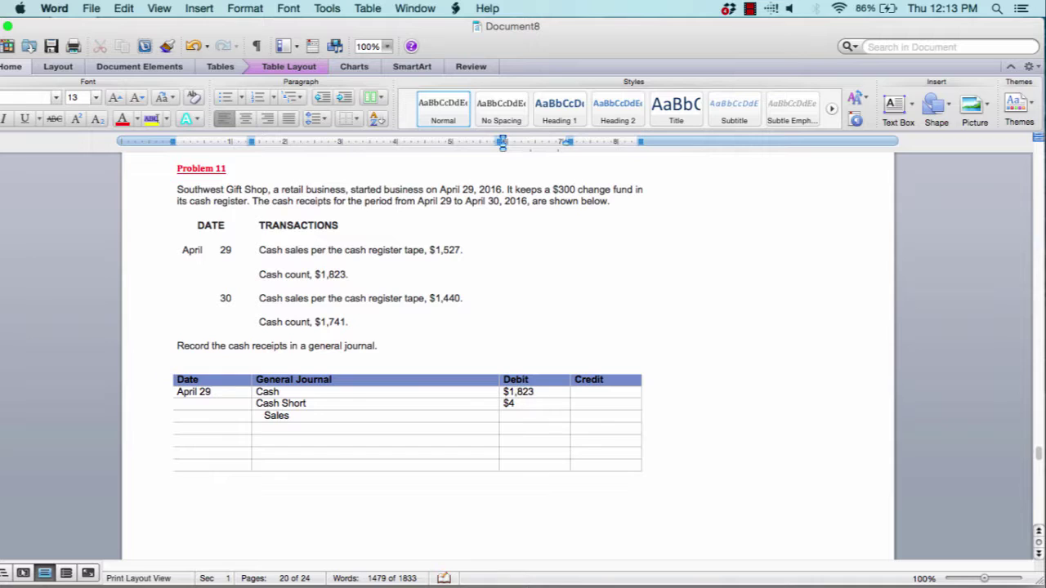
Credit Sales $1,827 in the Credit column
click(590, 406)
click(591, 418)
text($1,27)
key(BackSpace)
key(BackSpace)
key(BackSpace)
text(8,27)
key(BackSpace)
key(BackSpace)
key(BackSpace)
key(BackSpace)
text(,827)
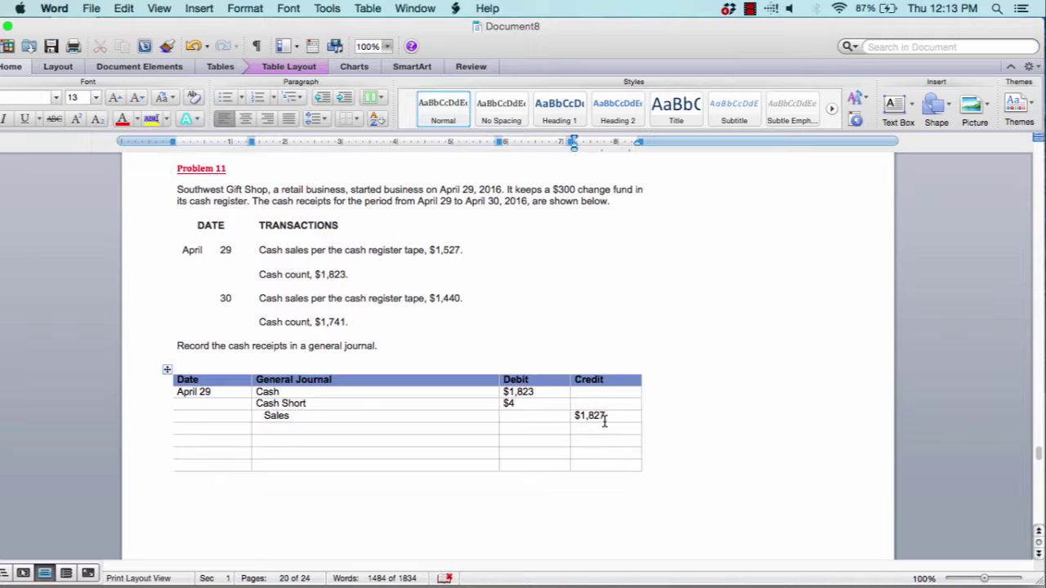
click(238, 436)
Highlight the April 30 cash sales line and scroll down to Problem 12's empty earnings table
drag(455, 299, 259, 299)
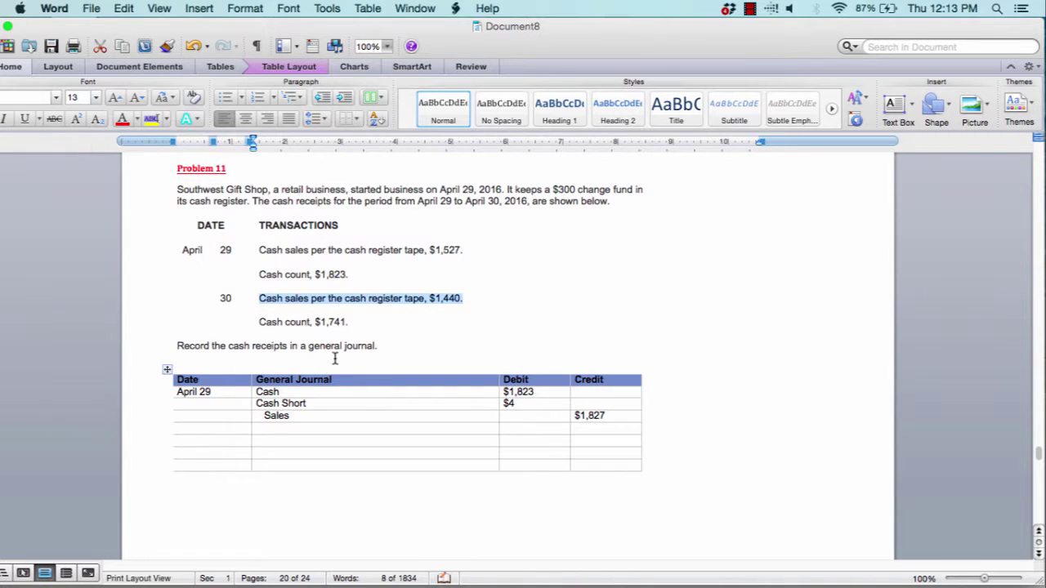
scroll(331, 361, down, 10)
scroll(335, 358, down, 1)
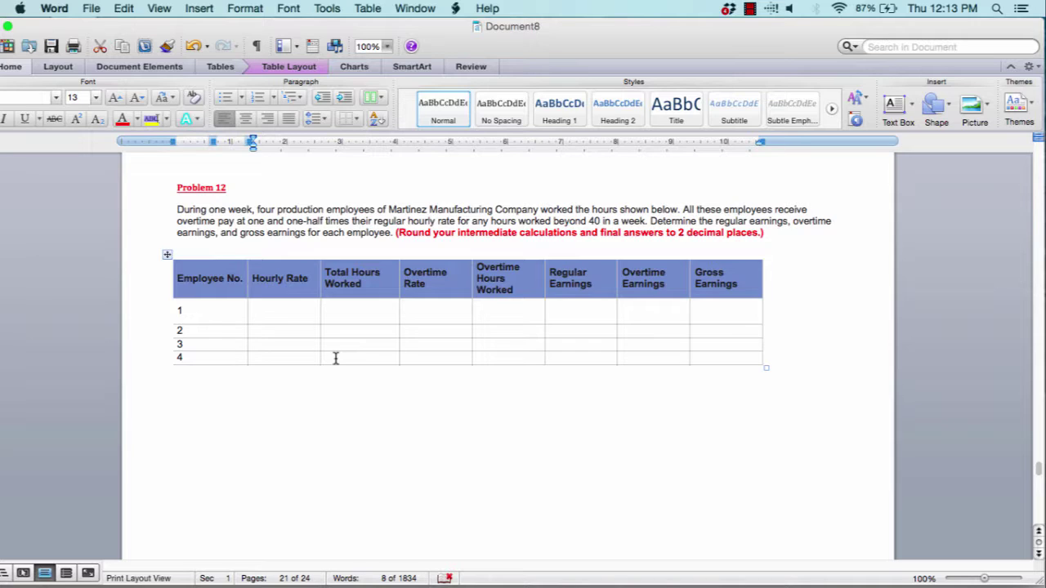
Enter employee 1's hourly rate 9.90 and 44 total hours
click(274, 314)
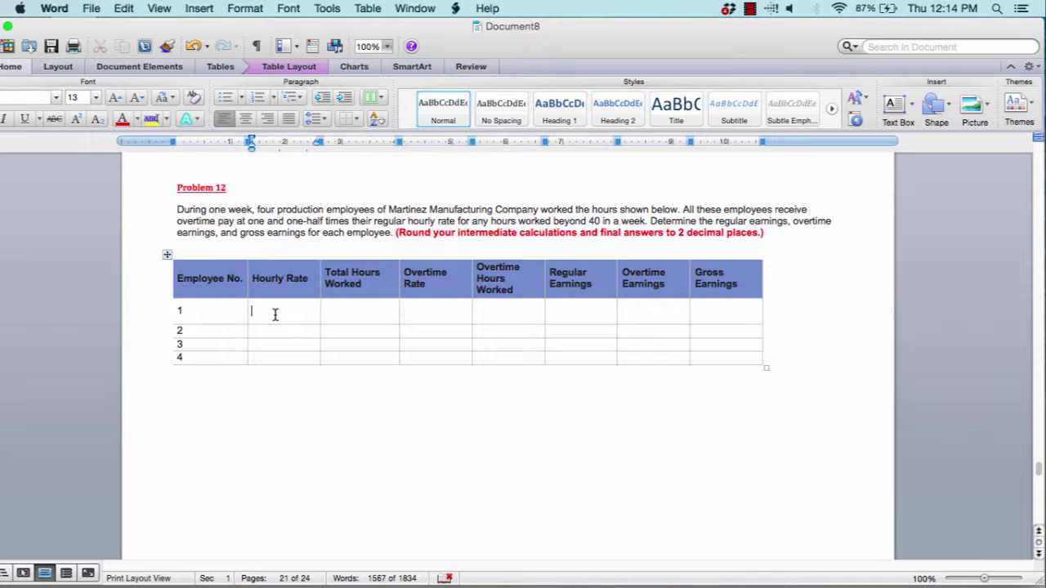
text(9.)
text(90)
key(Tab)
text(44)
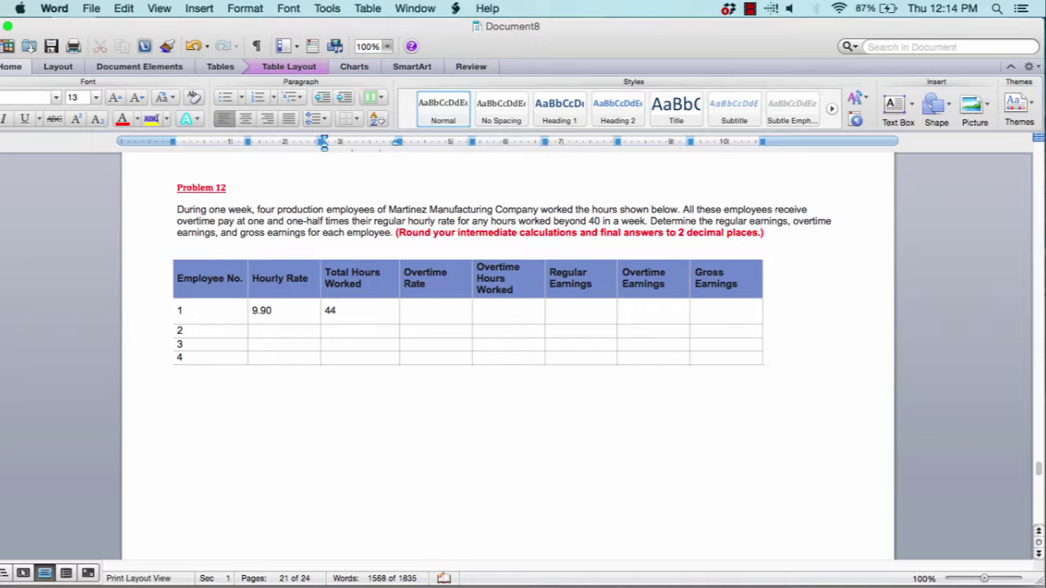
key(Tab)
Enter employee 2's hourly rate 9.62 and 45 total hours
click(296, 330)
text(9.62)
key(Tab)
text(45)
key(Return)
key(BackSpace)
Enter employee 3's hourly rate 9.46 and 37 total hours
click(298, 349)
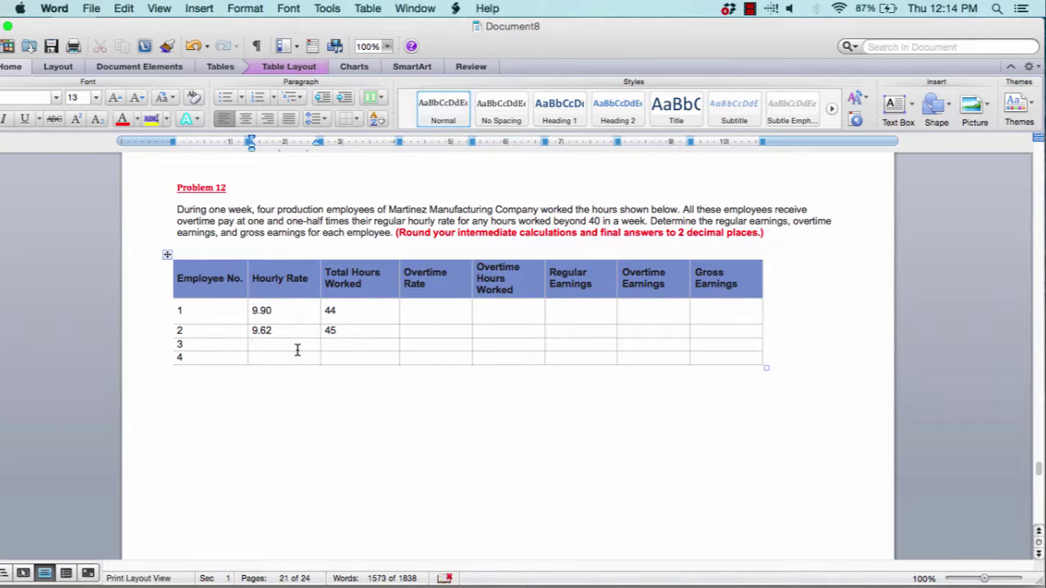
text(9,4)
text(6)
key(Tab)
click(279, 349)
key(BackSpace)
key(BackSpace)
key(BackSpace)
text(.46)
key(BackSpace)
key(BackSpace)
text(46)
key(Tab)
text(37)
Enter employee 4's hourly rate 9.70 and 46 total hours
click(270, 357)
text(9.79)
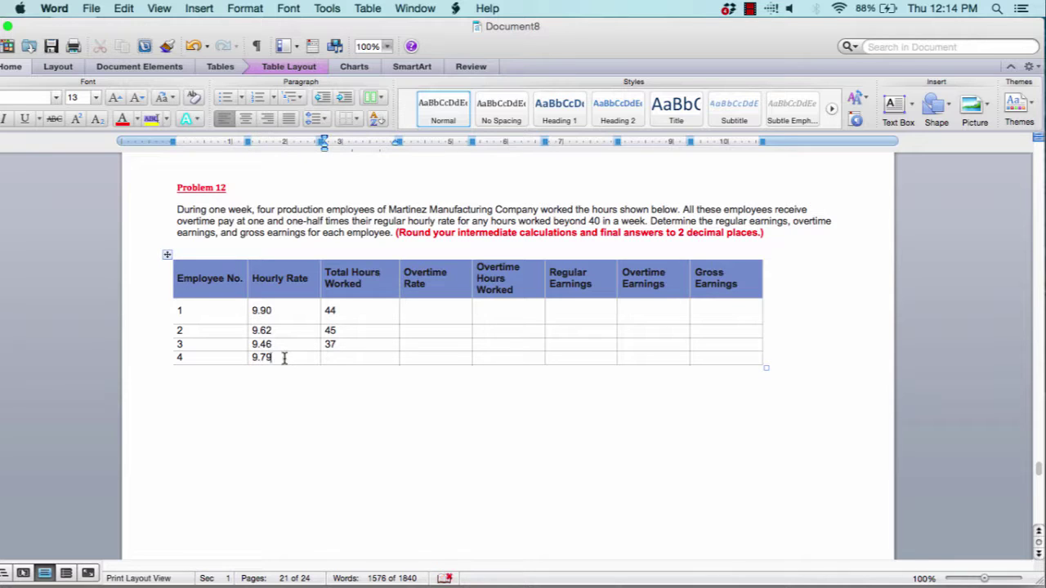
key(BackSpace)
text(0)
click(330, 359)
text(46)
click(287, 308)
drag(282, 310, 260, 316)
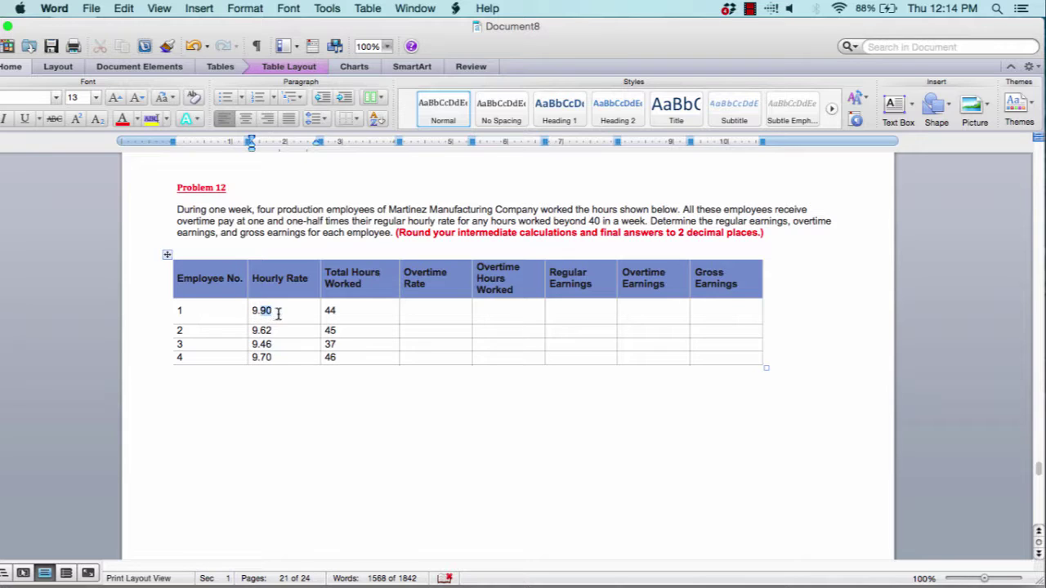
click(335, 313)
click(430, 317)
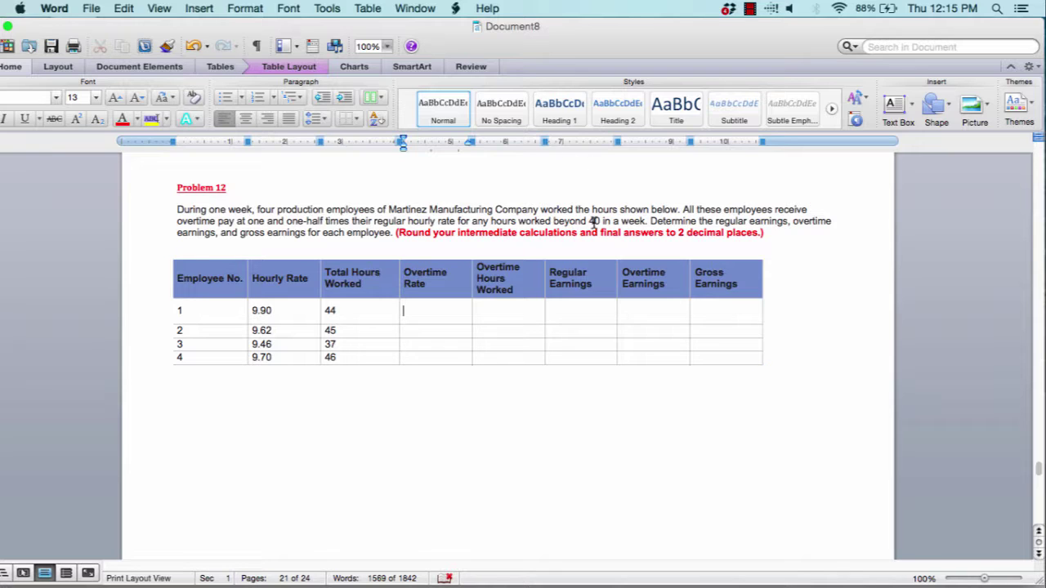
right_click(441, 309)
click(434, 309)
drag(420, 310, 737, 364)
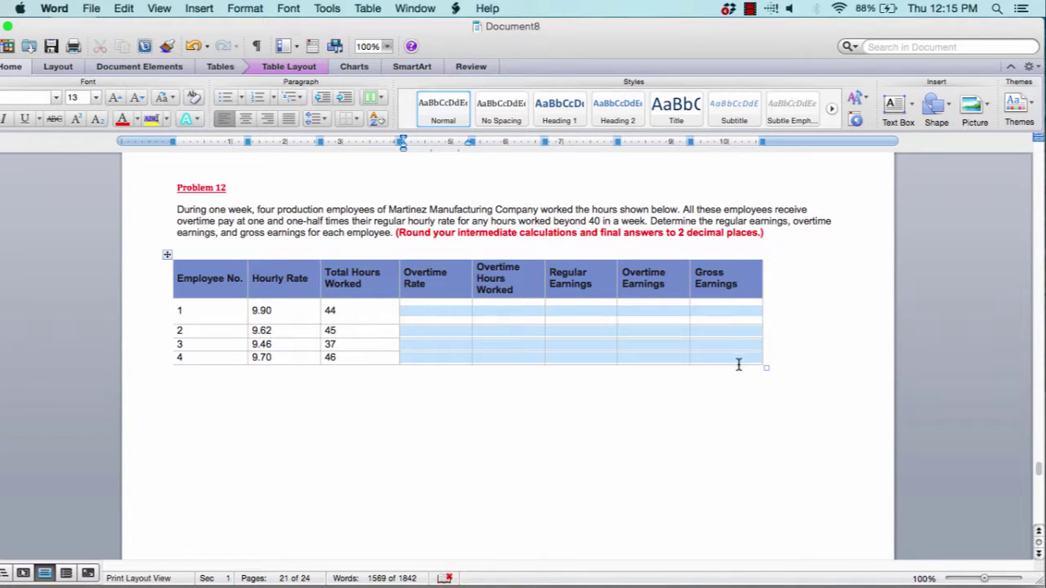
right_click(419, 309)
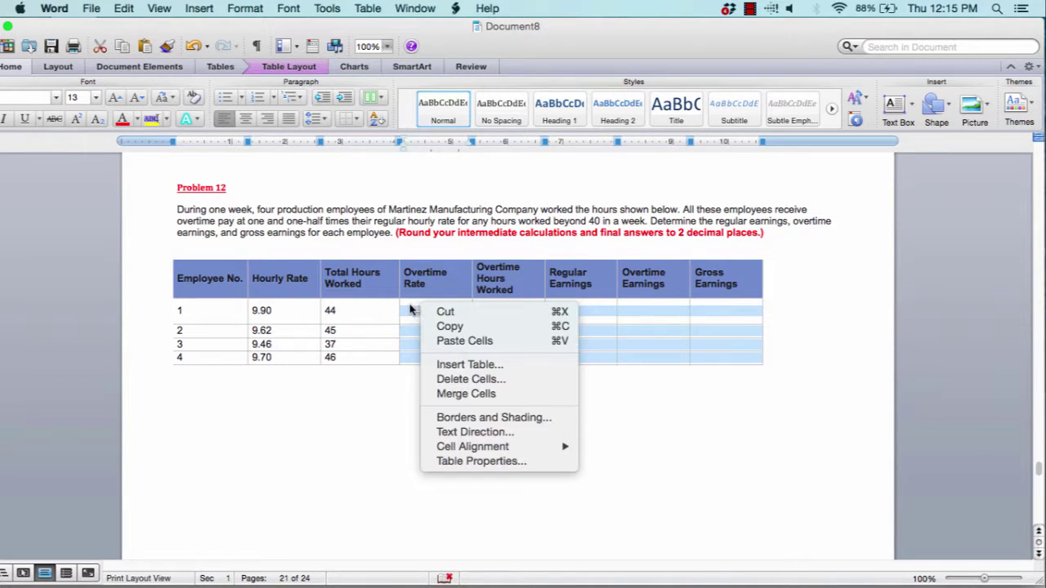
click(411, 306)
right_click(414, 310)
click(407, 311)
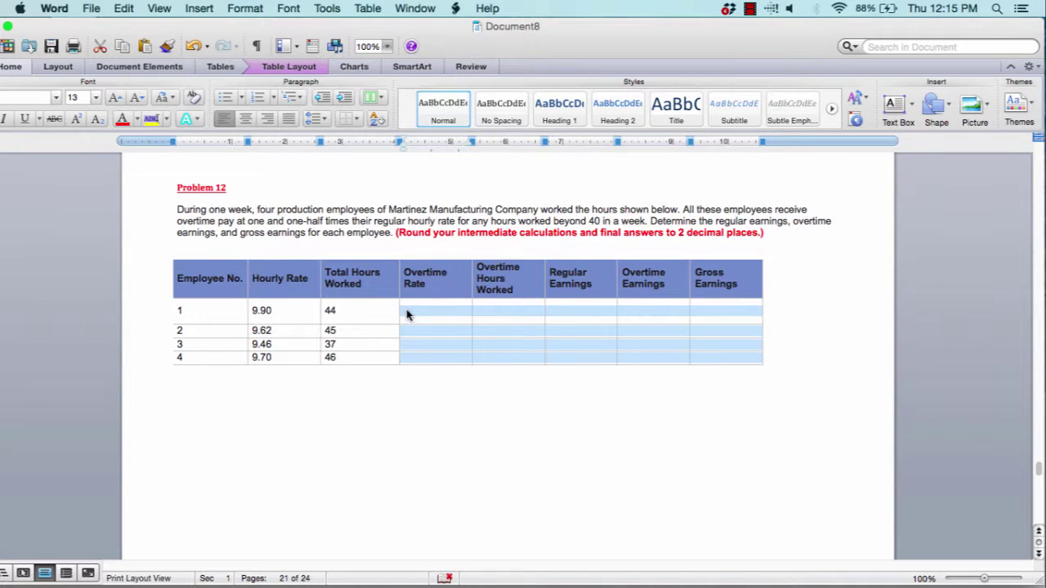
click(406, 310)
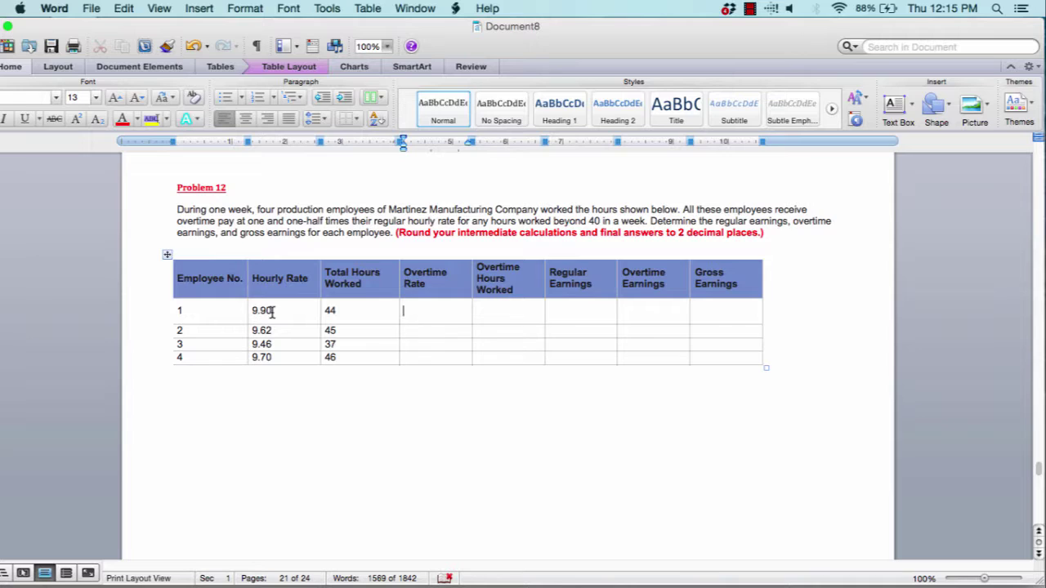
Enter employee 1's overtime rate 14.85, overtime hours 4 and regular earnings $396
text(14.85)
click(502, 314)
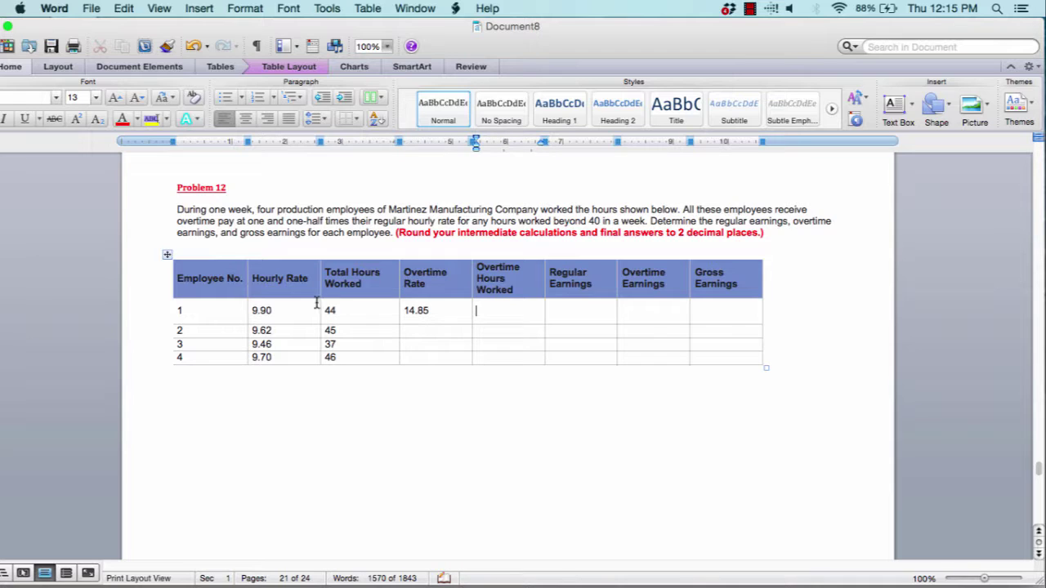
text(4)
click(581, 306)
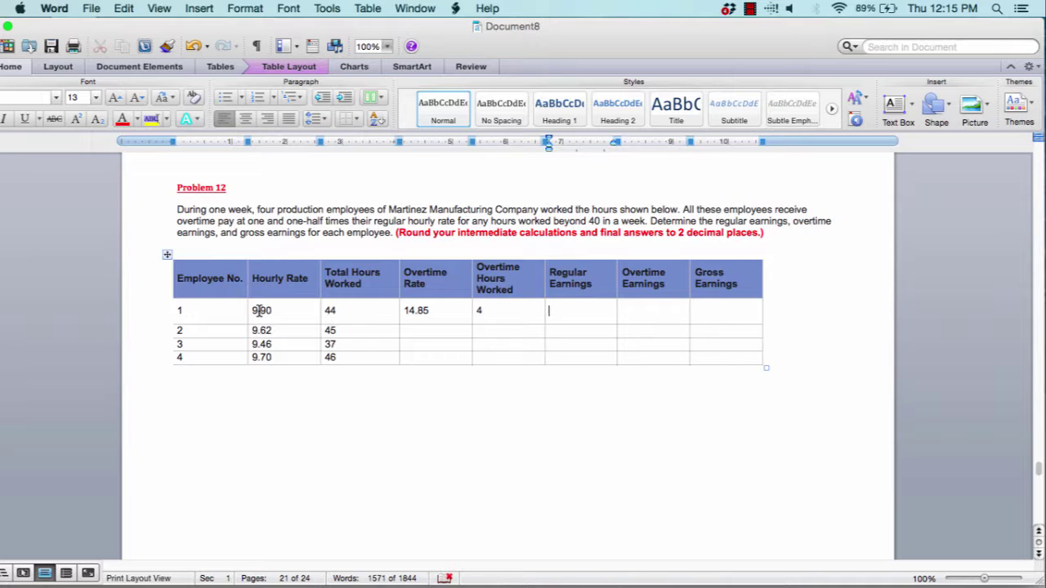
text($396)
Correct employee 1's overtime hours to $4 and overtime rate to $14.85
click(477, 310)
text($)
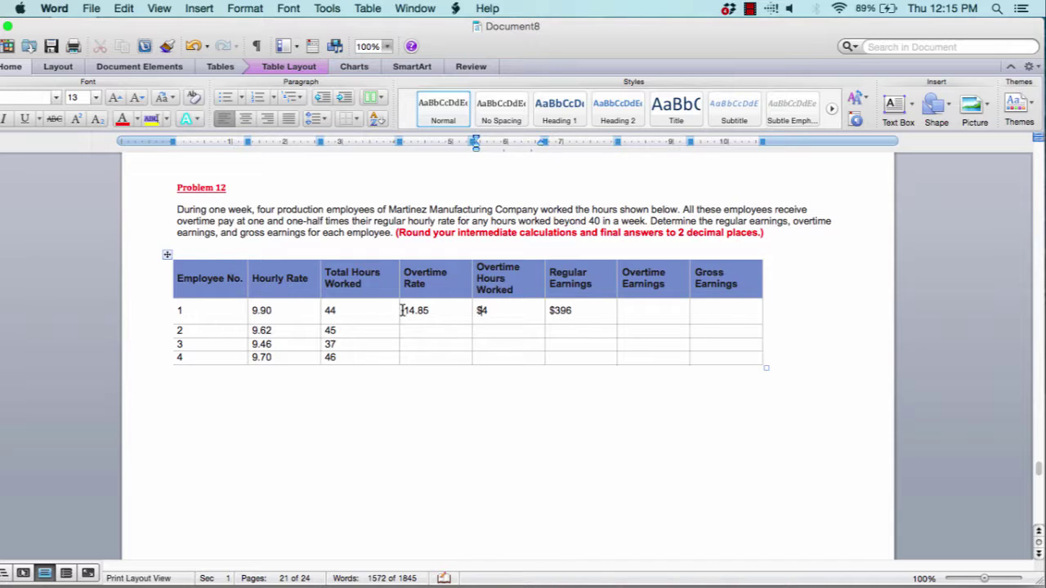
click(406, 310)
text(1)
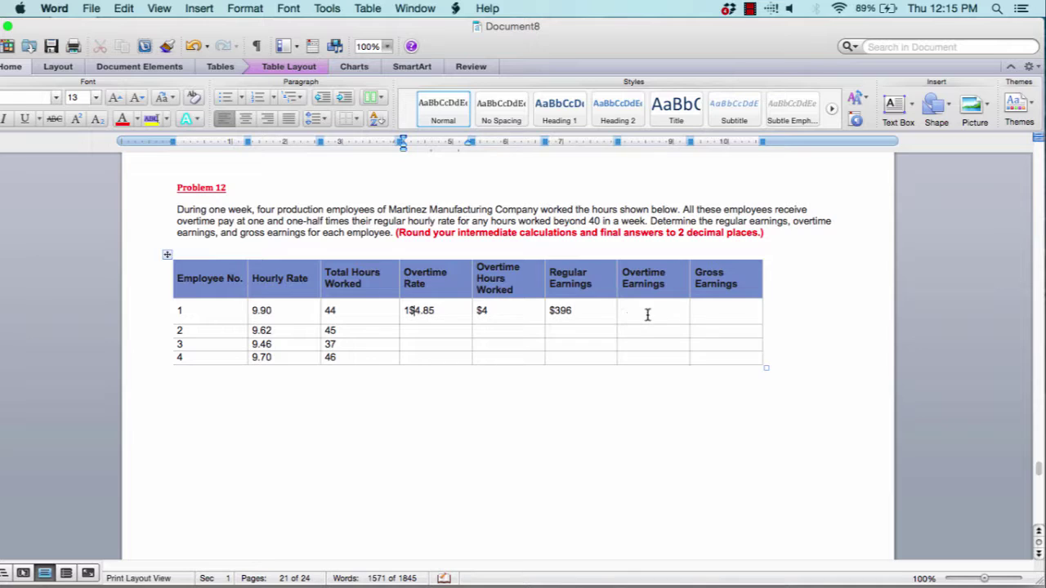
click(647, 314)
click(406, 310)
key(BackSpace)
text(1)
Enter overtime earnings $59.40 and gross earnings $455.40, then scroll to Problem 13
click(625, 313)
text($459.40)
click(727, 314)
click(592, 312)
drag(602, 314, 692, 315)
click(709, 316)
text($455.40)
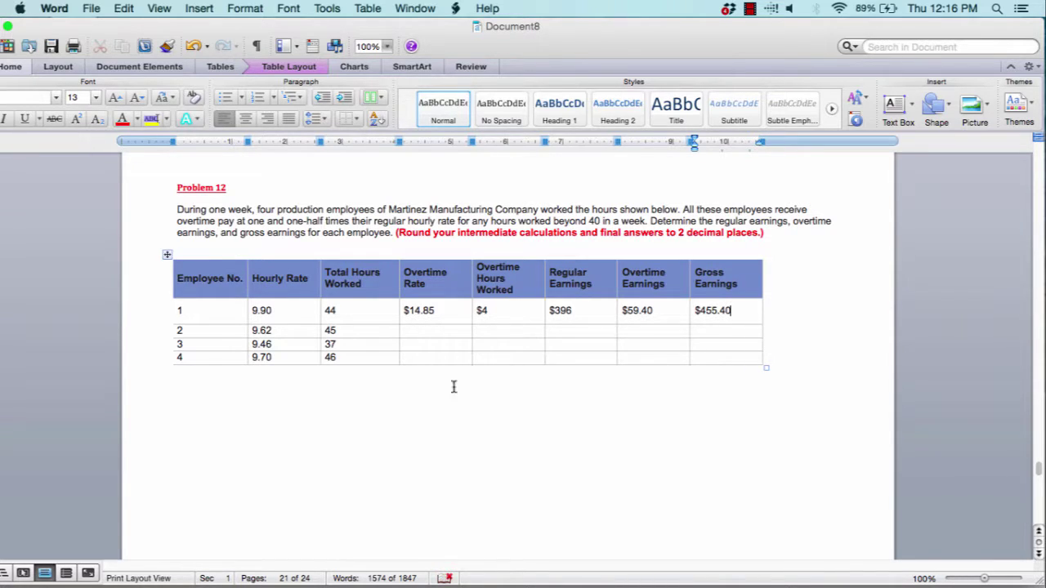
scroll(422, 383, down, 5)
scroll(421, 383, down, 4)
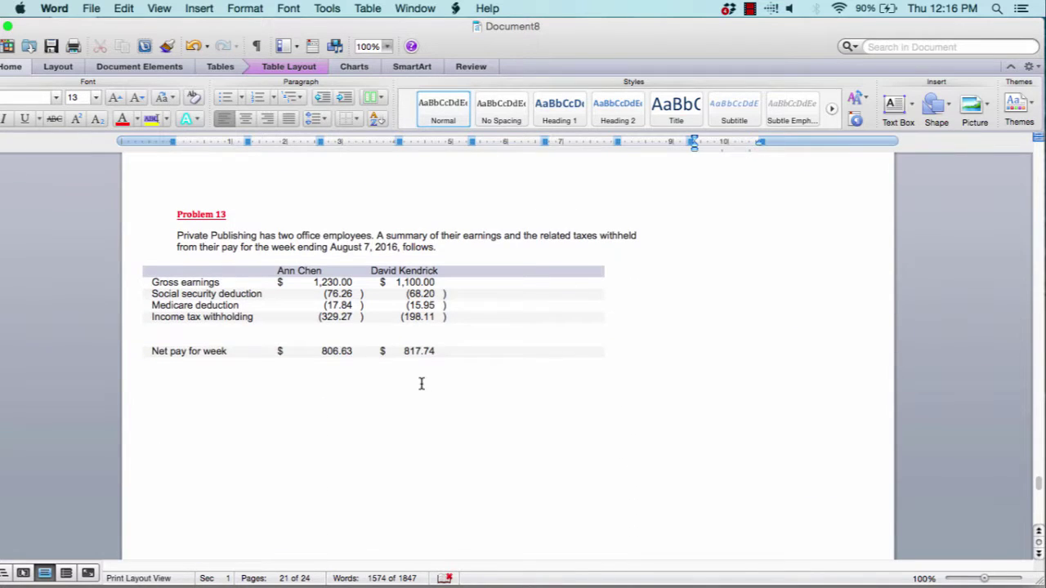
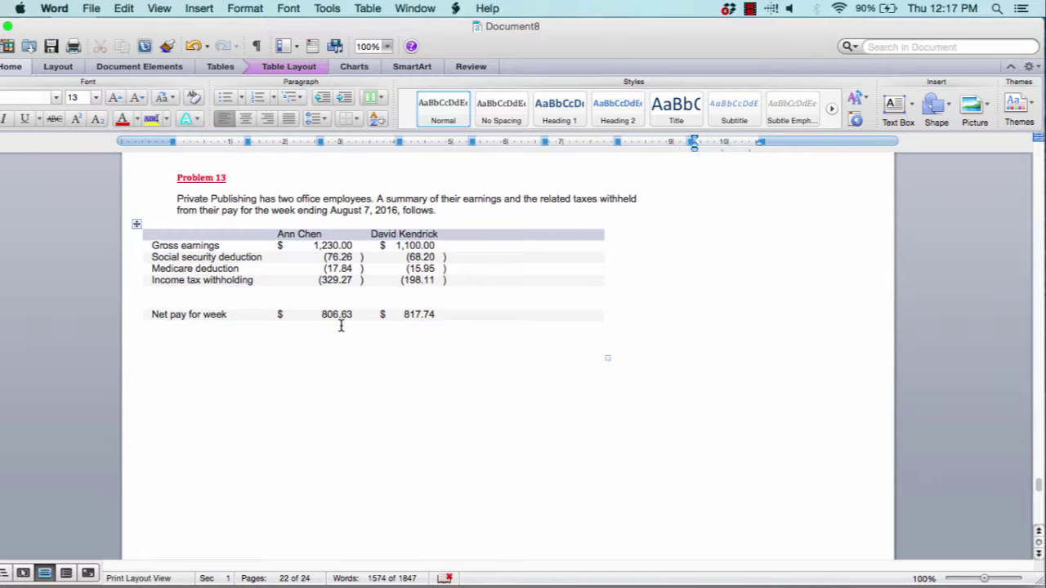
Scroll past the Problem 13 earnings table and place the cursor in the journal's first Date cell
scroll(341, 325, down, 10)
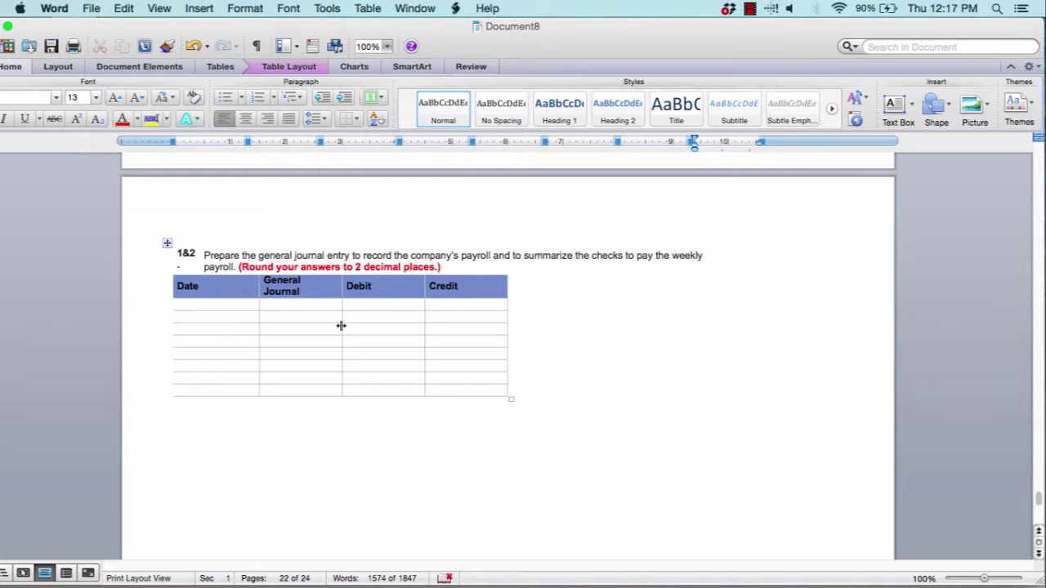
scroll(340, 325, up, 10)
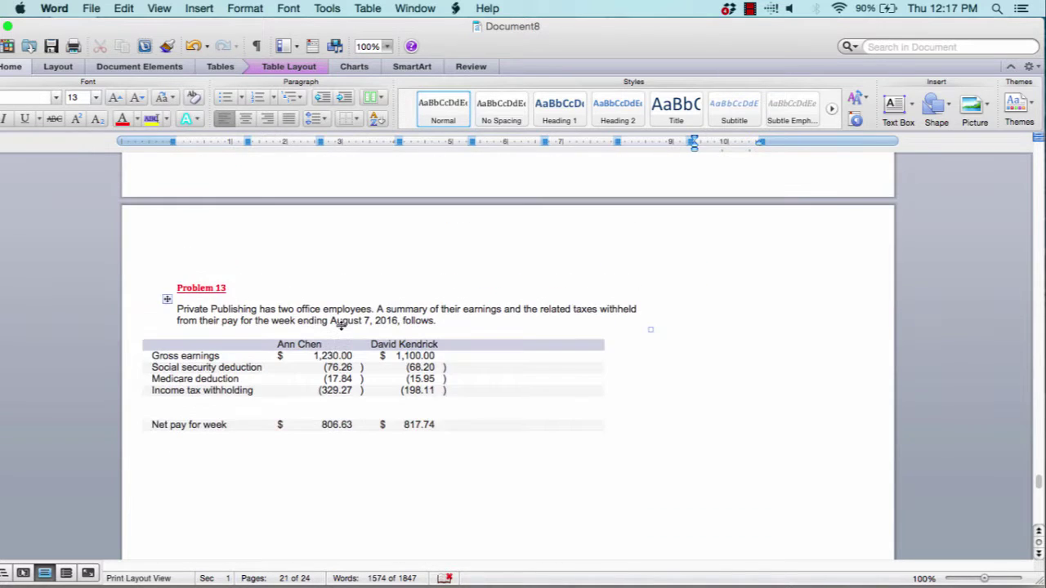
scroll(340, 325, down, 10)
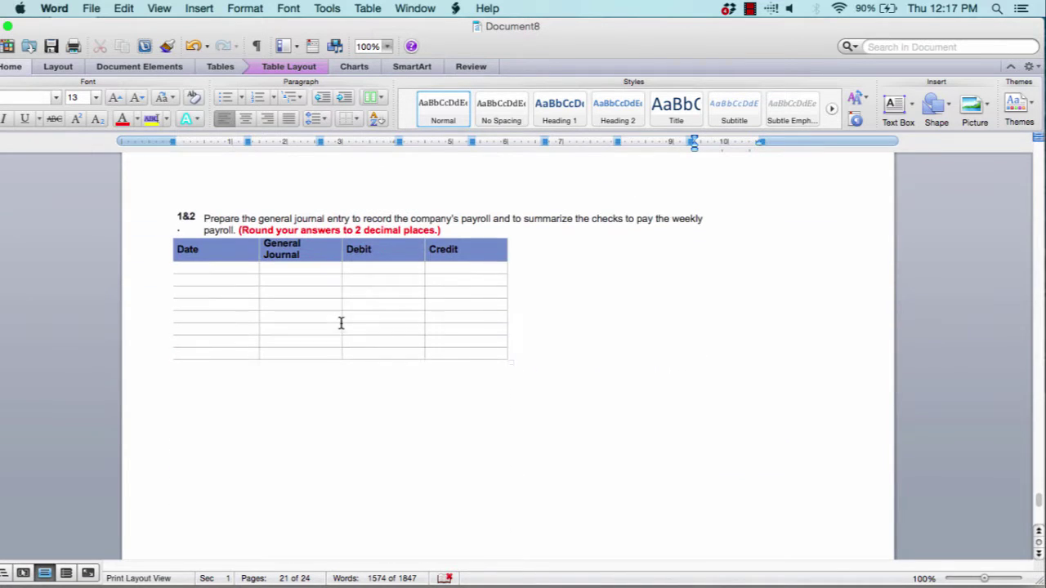
click(215, 267)
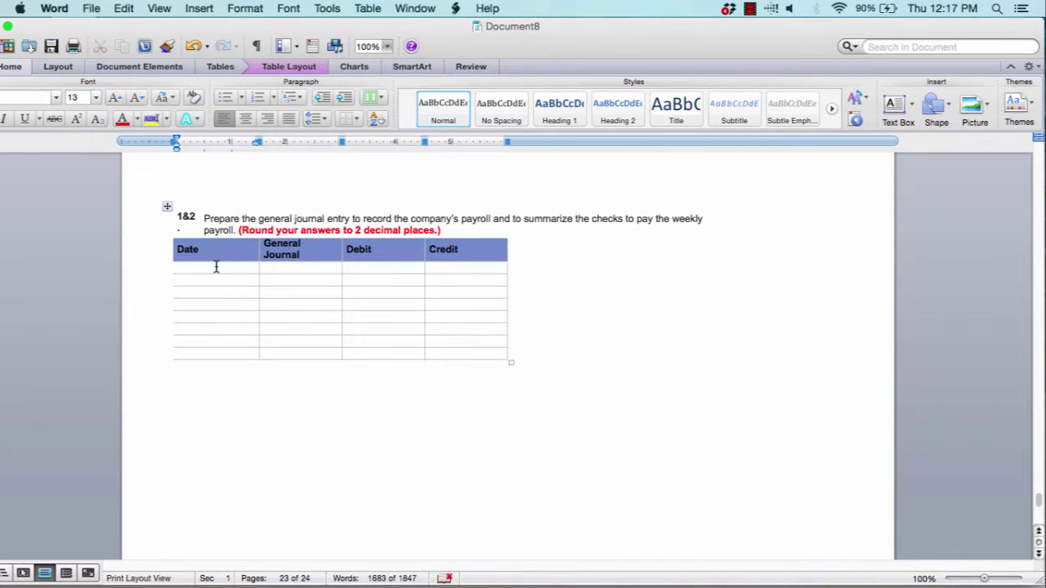
Enter the date August 7, 2016 in the first Date cell
text(Auguste)
key(BackSpace)
text(7, 2017)
key(BackSpace)
text(6)
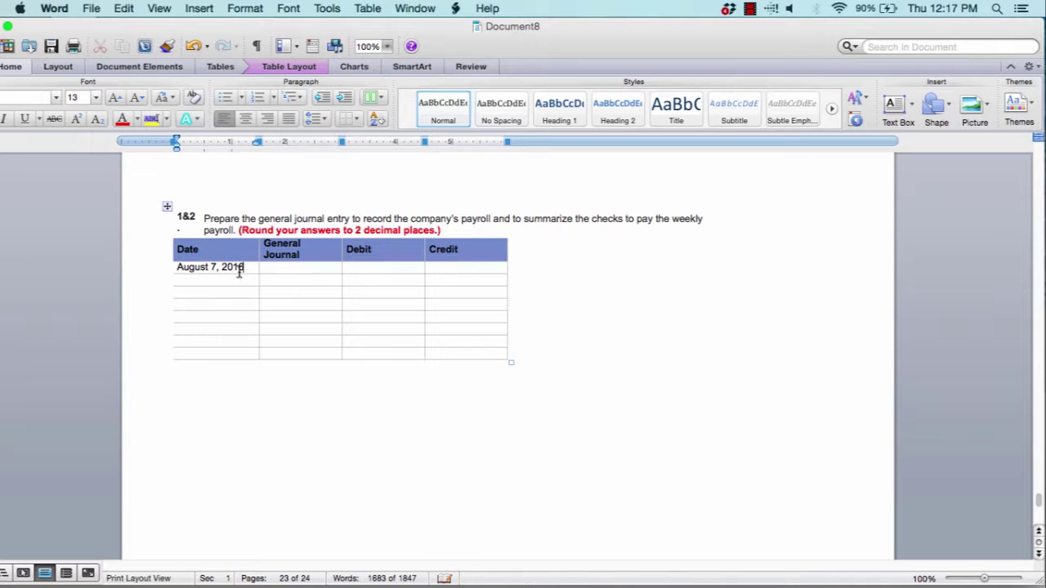
Enter Office Salaries Expense in the first General Journal cell
click(286, 272)
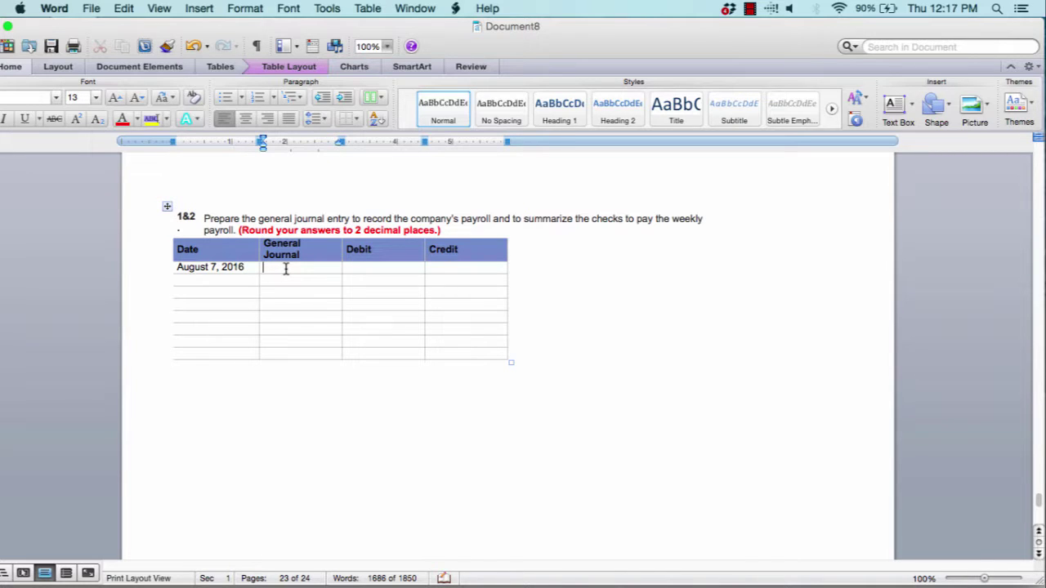
text(Office Salr)
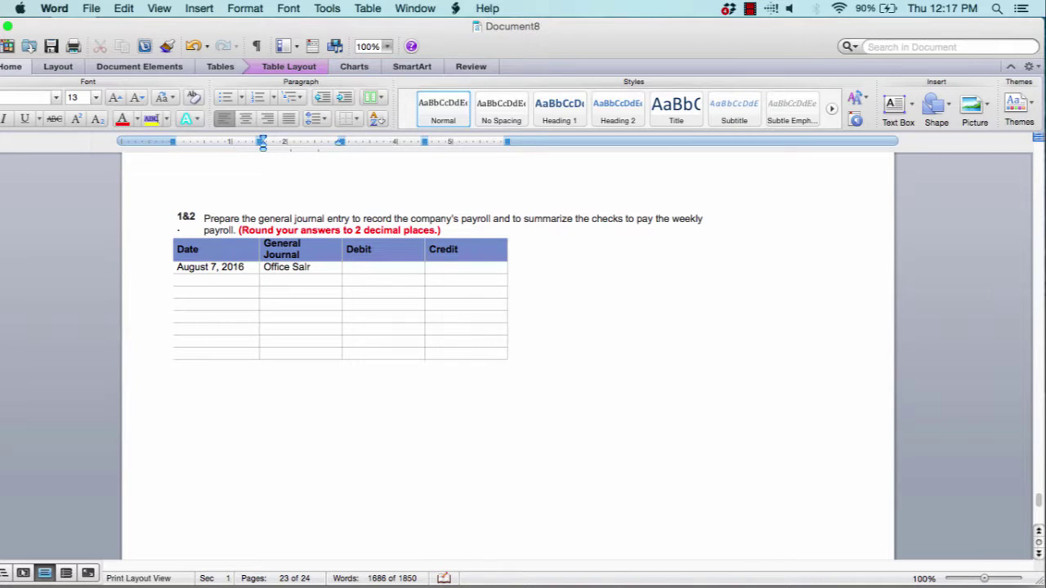
text(ies Exp)
key(BackSpace)
key(BackSpace)
key(BackSpace)
key(BackSpace)
key(BackSpace)
key(BackSpace)
key(BackSpace)
key(BackSpace)
text(aries Expense)
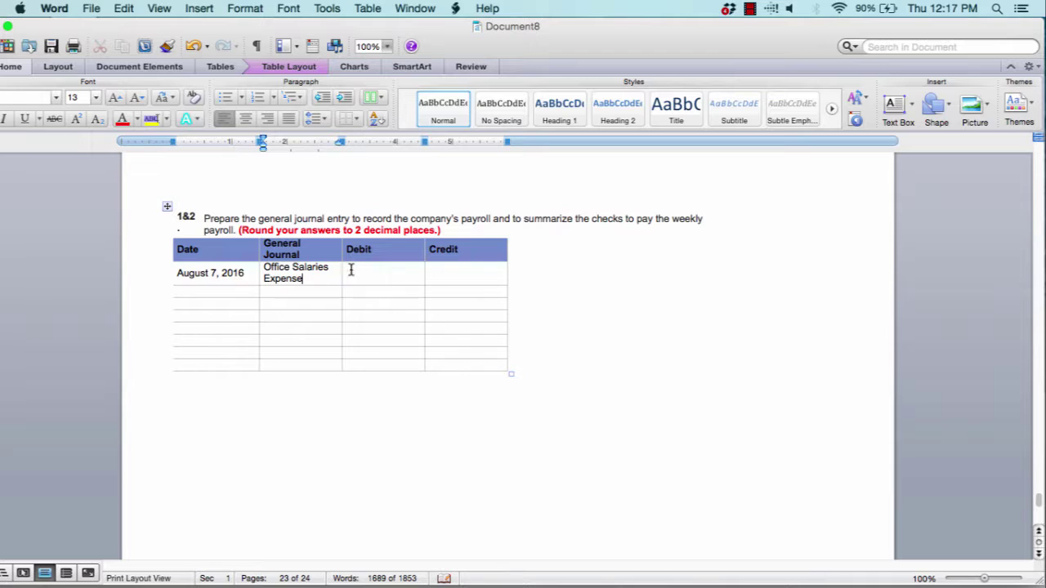
Enter 2,330.00 in the first row's Debit cell
click(373, 271)
scroll(374, 271, up, 10)
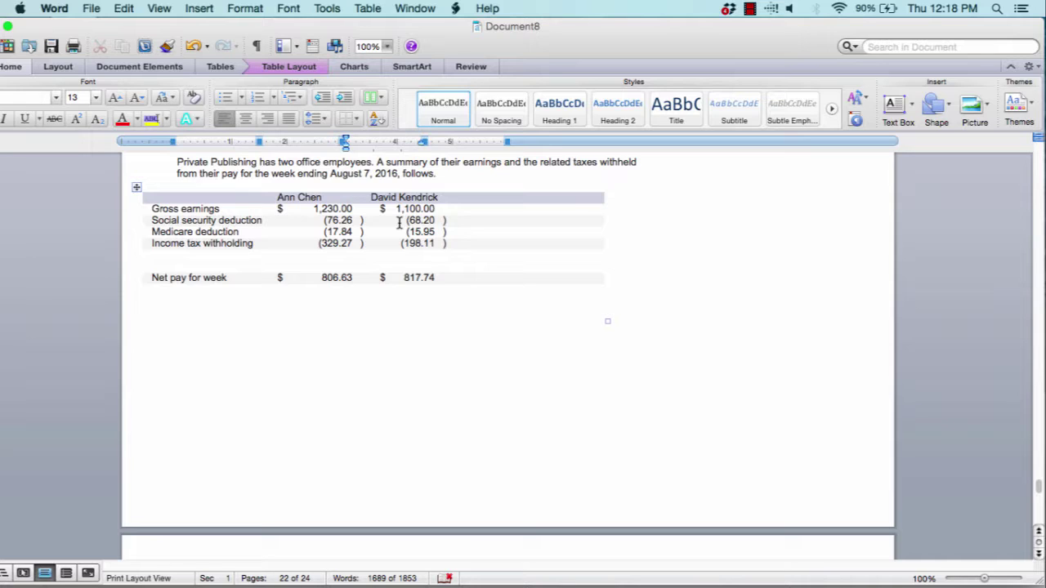
scroll(398, 225, down, 8)
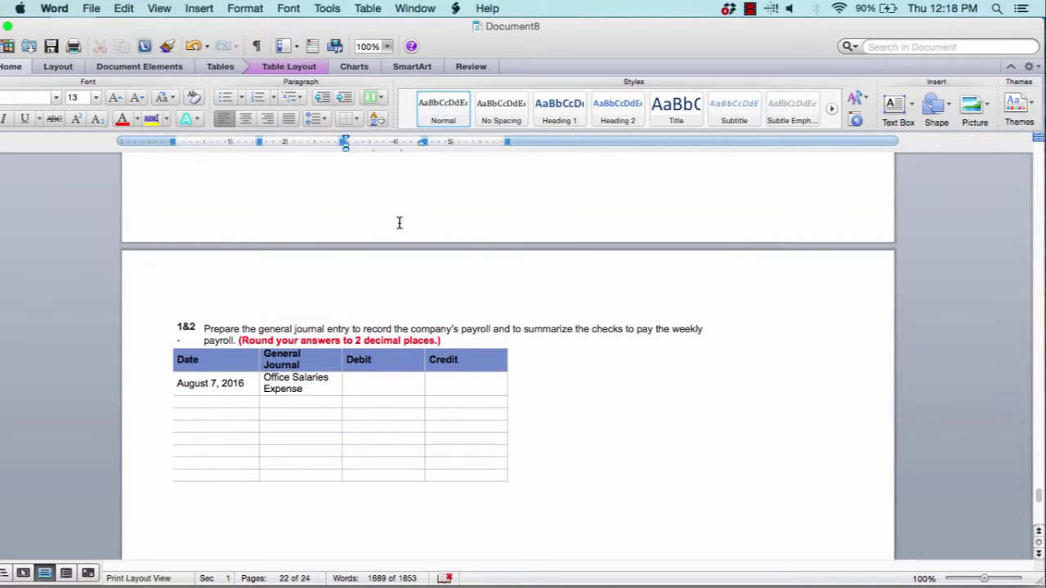
click(410, 388)
text(2,330.00)
Type Social as the account in the second row's General Journal cell
click(311, 401)
scroll(268, 401, up, 10)
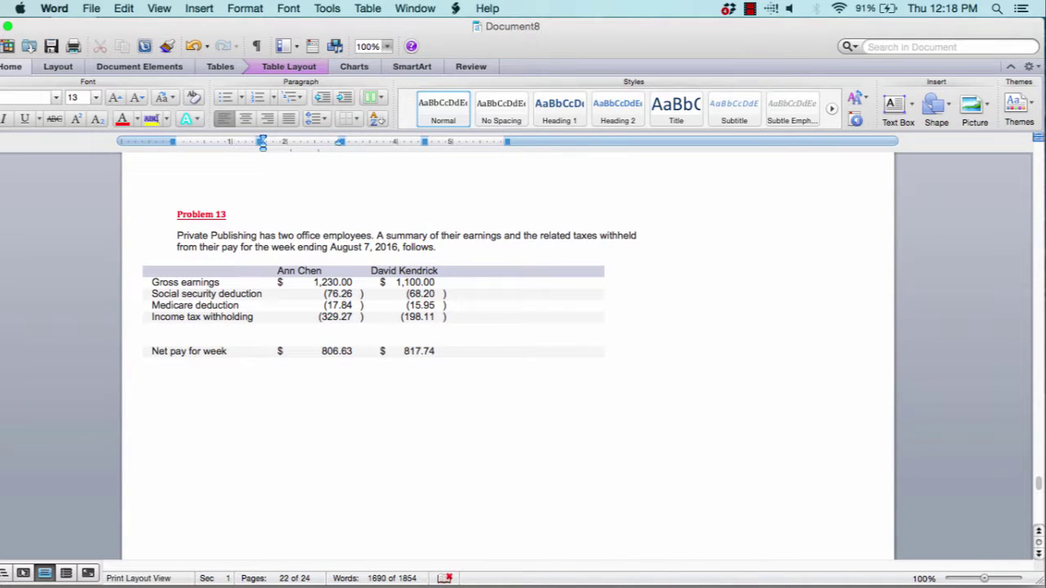
scroll(376, 327, down, 5)
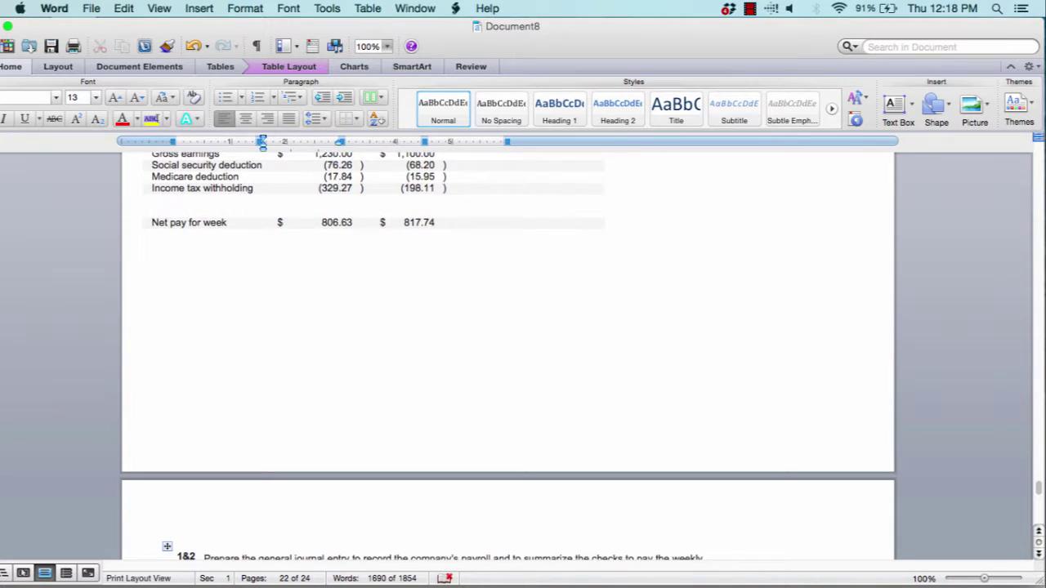
scroll(506, 326, down, 7)
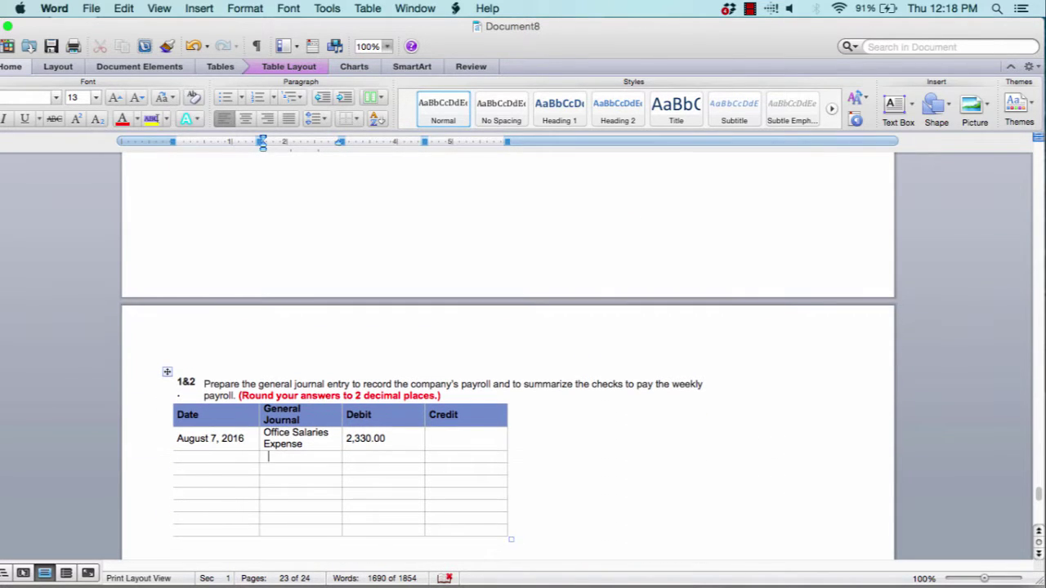
text(Social)
Enter Medicare and Income Tax in the General Journal cells below Social
click(292, 467)
text(Medicare)
key(Down)
text(Incom)
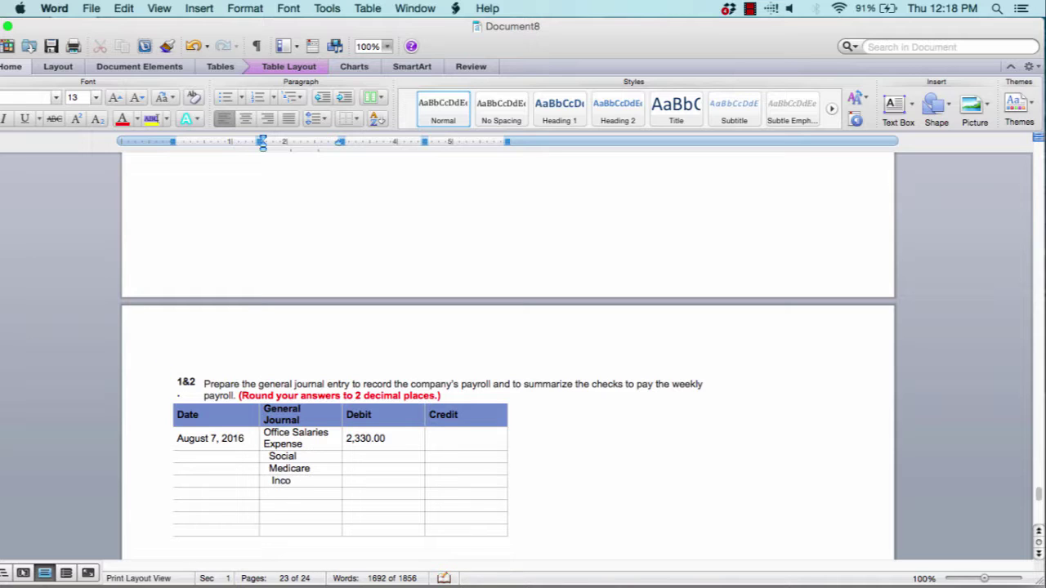
key(BackSpace)
key(BackSpace)
text(ome Pay)
text(a)
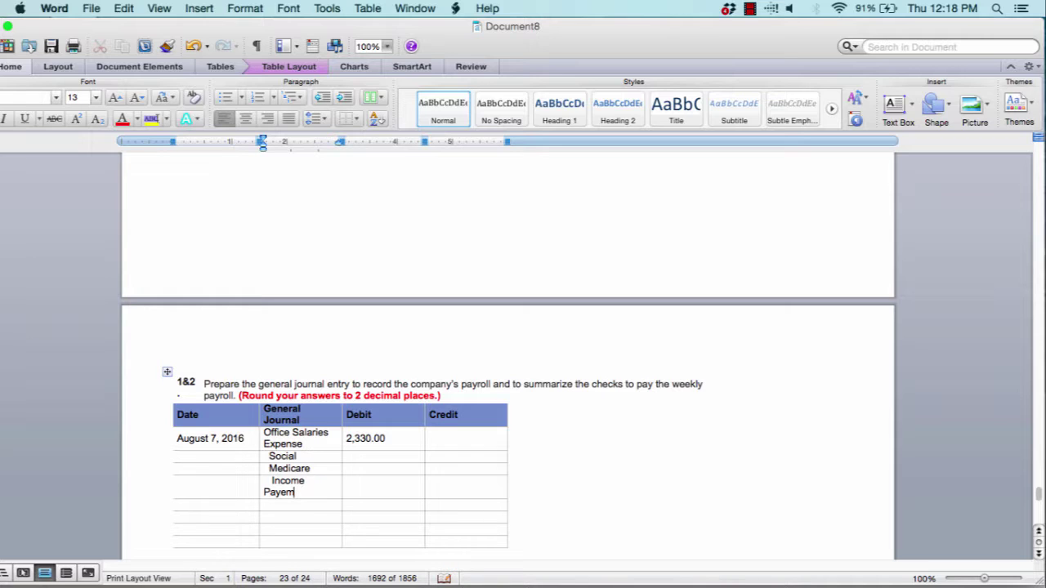
key(BackSpace)
Add Salaries Payable below Income Tax and select the Credit cells from Social to Salaries Payable
key(BackSpace)
key(BackSpace)
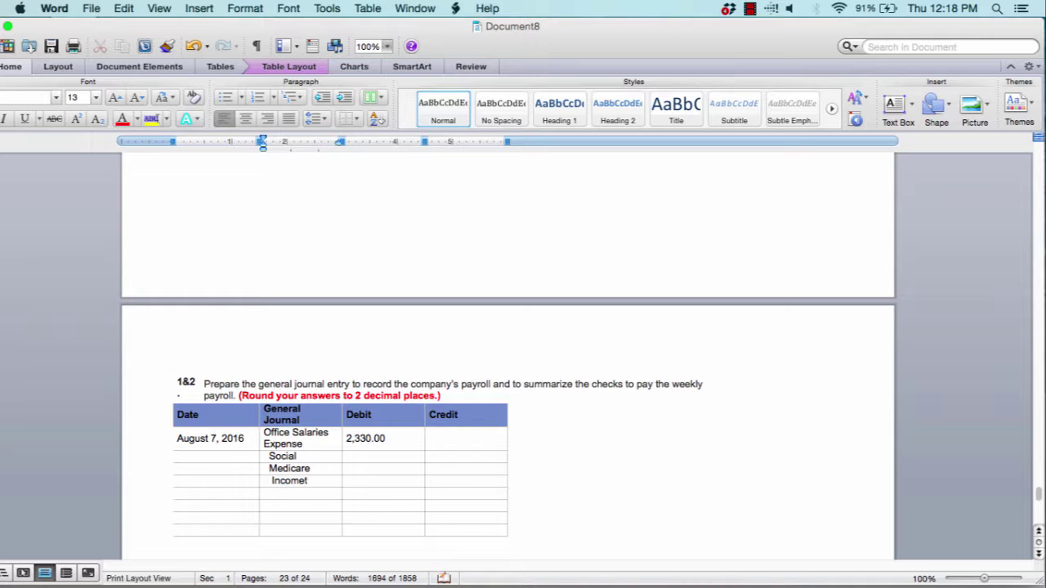
text(Tax)
click(288, 496)
text(Salaries p)
key(BackSpace)
text(P)
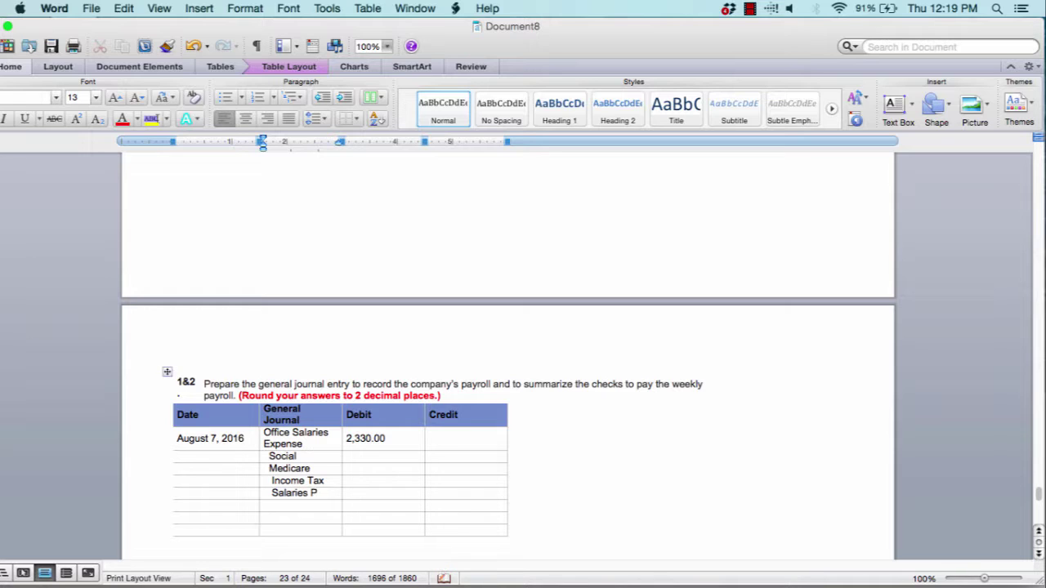
text(ayable)
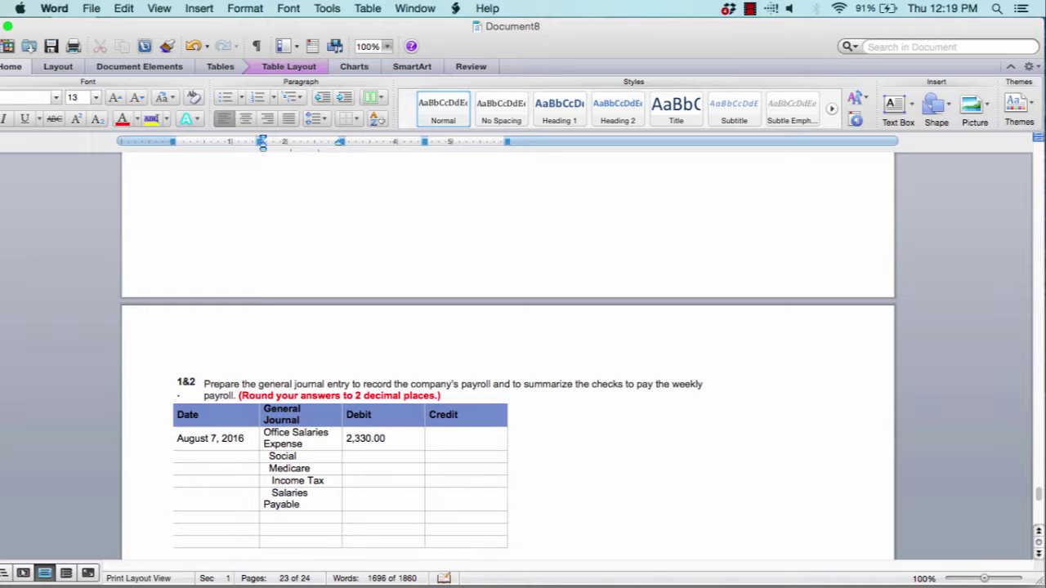
drag(456, 459, 458, 502)
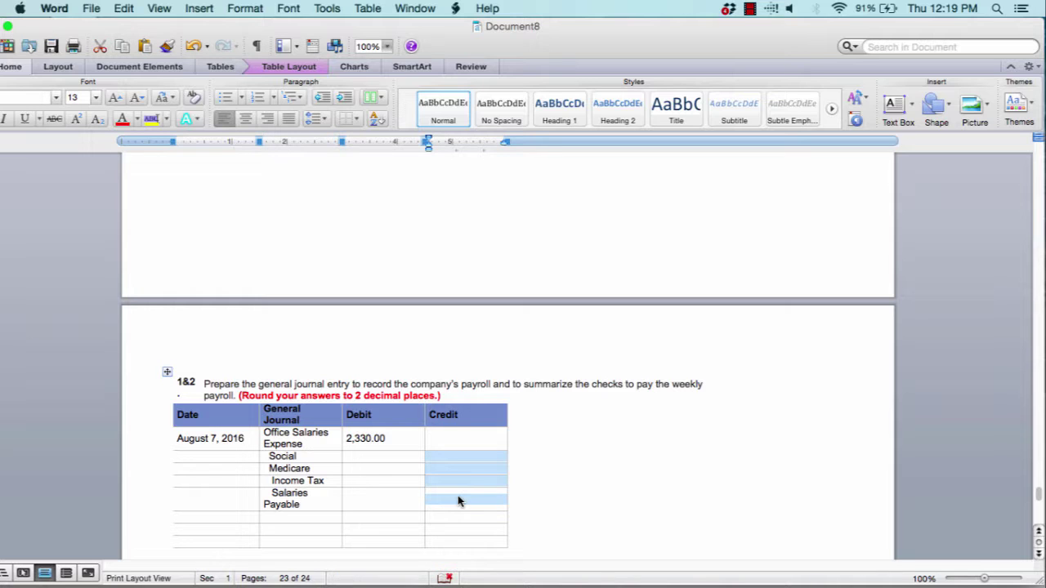
scroll(458, 501, down, 5)
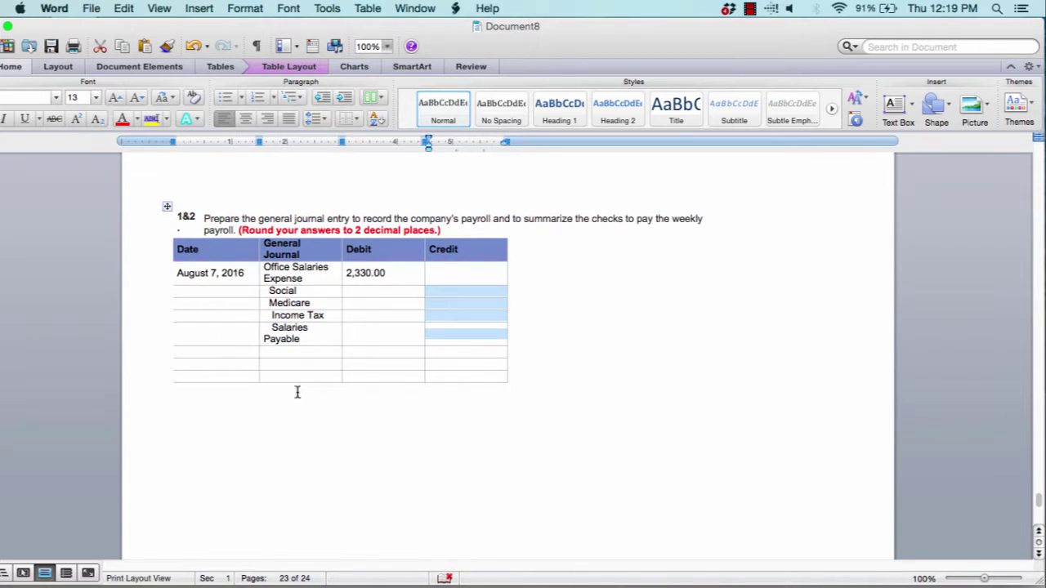
Start a second entry dated August 2, 2016 with Salaries Payable as its account
click(198, 367)
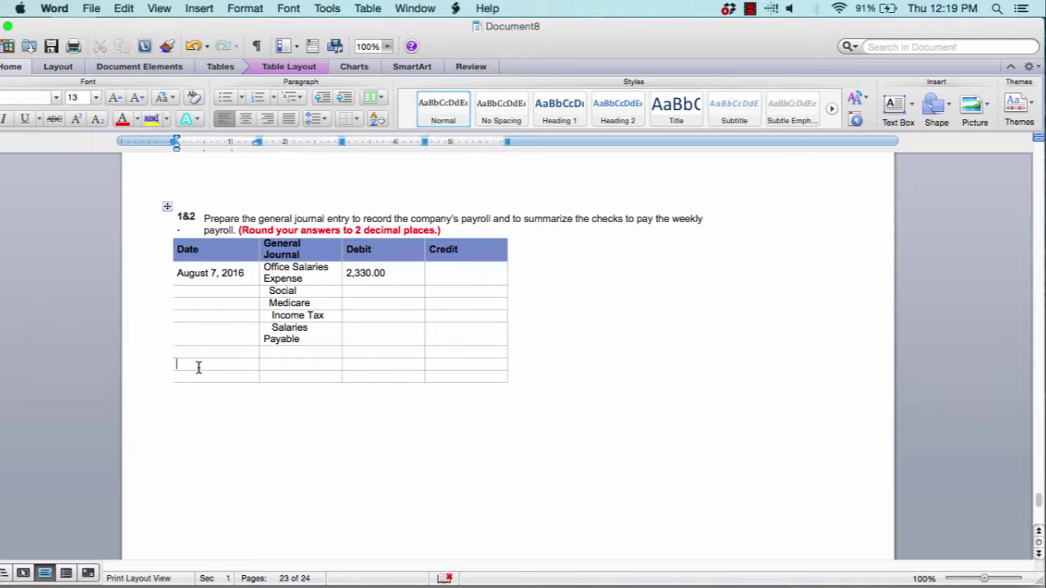
text(A)
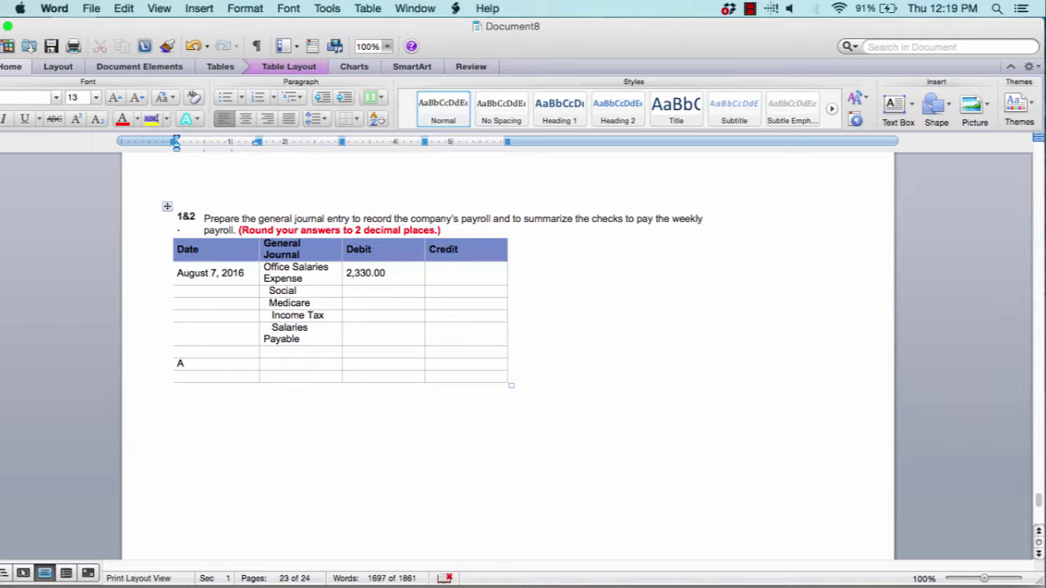
text(ugust 2, 2016)
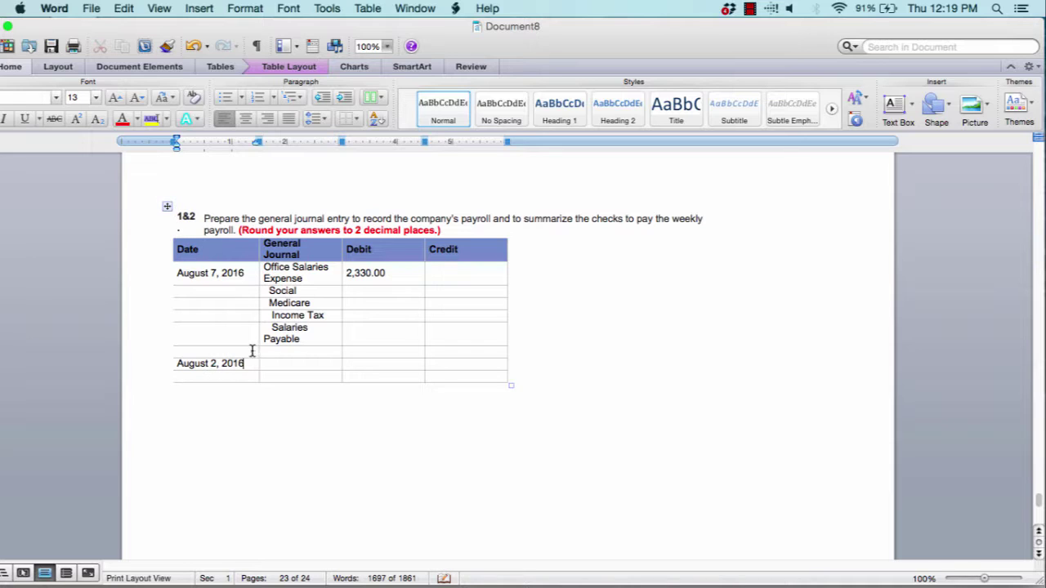
click(275, 363)
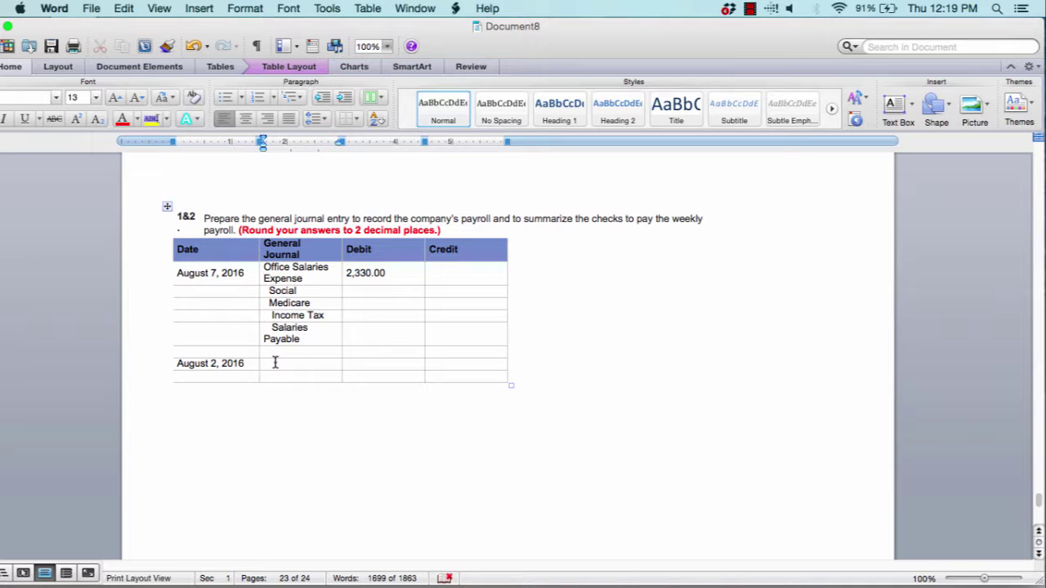
text(Salaries Pay)
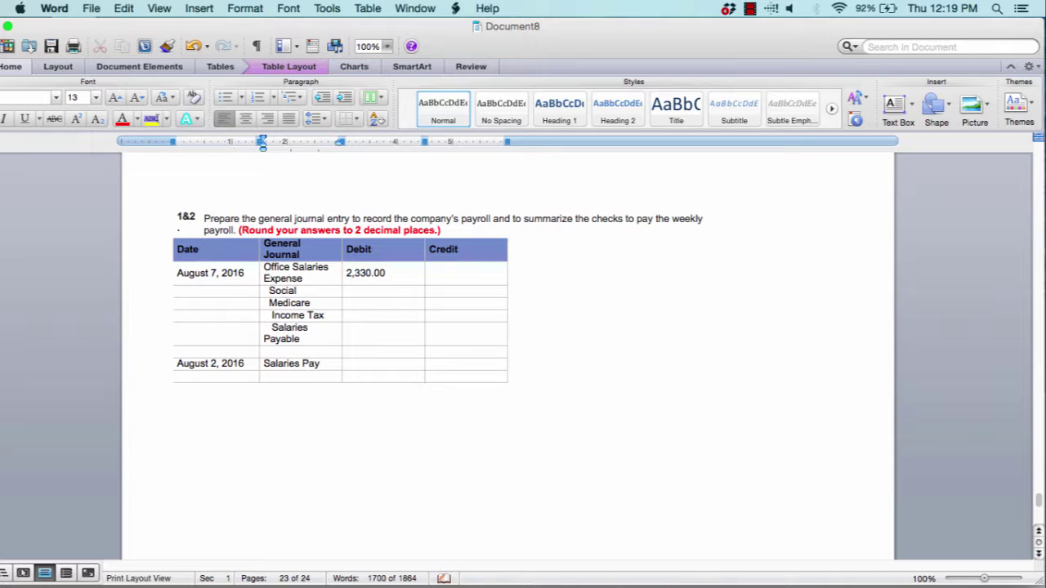
text(able)
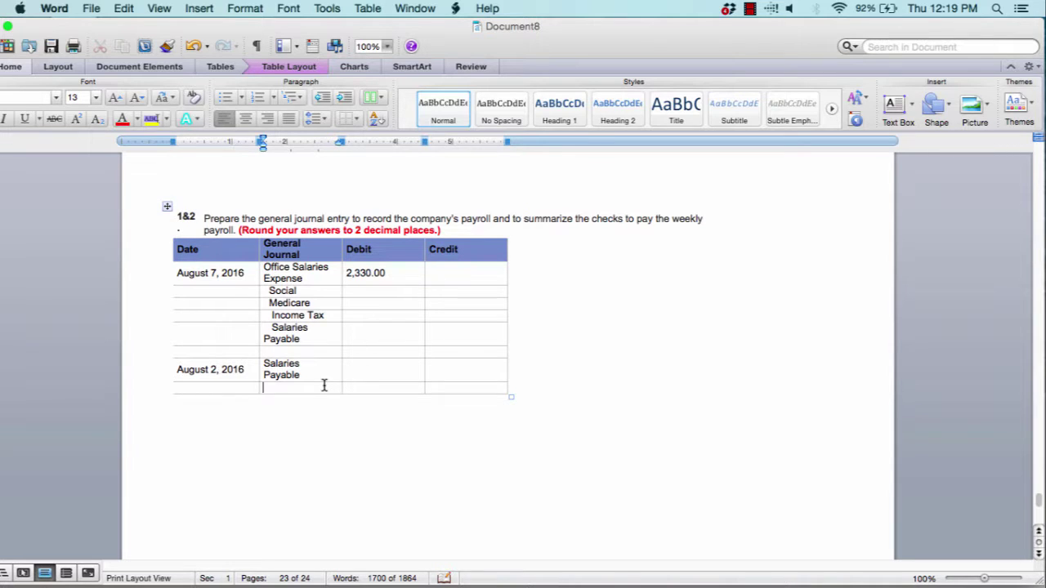
Add an indented Cash line below Salaries Payable and scroll down toward Problem 14
click(272, 387)
text(c)
key(BackSpace)
text(Cash)
click(467, 413)
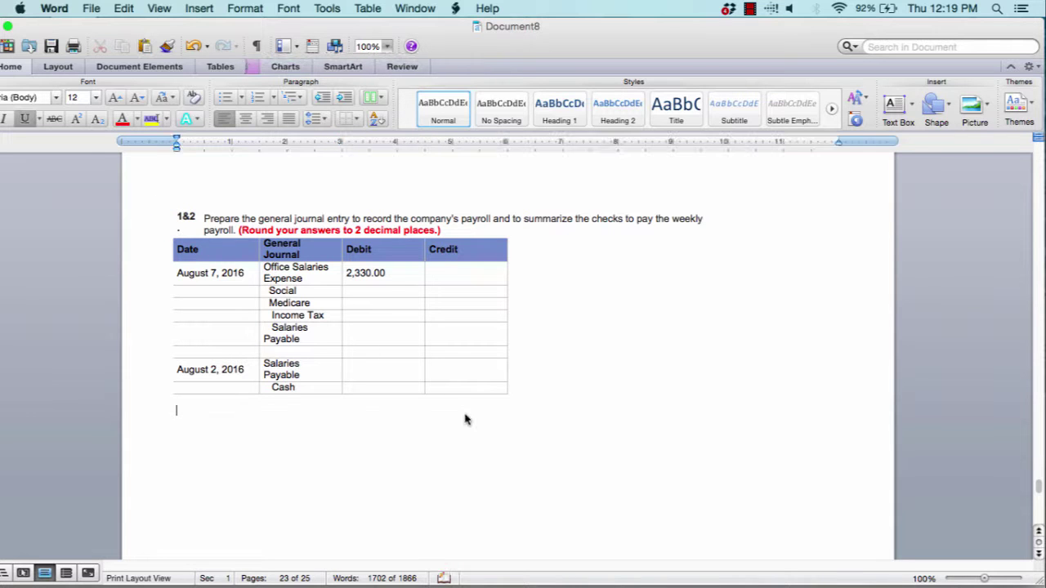
scroll(466, 420, down, 15)
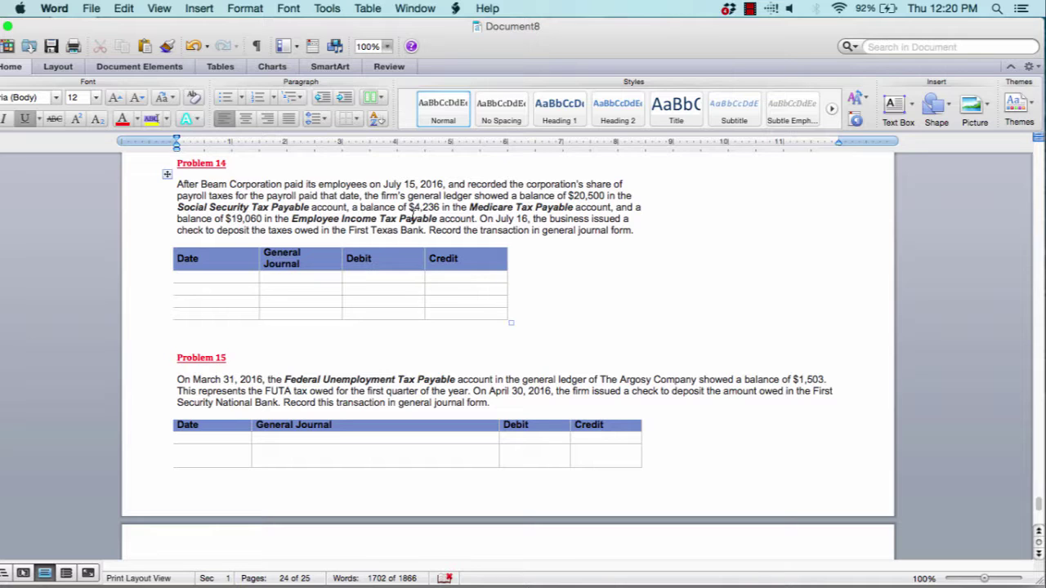
Date Problem 14's entry July 15, 2016 and list Social Medicare as its first account
click(219, 277)
text(Ju)
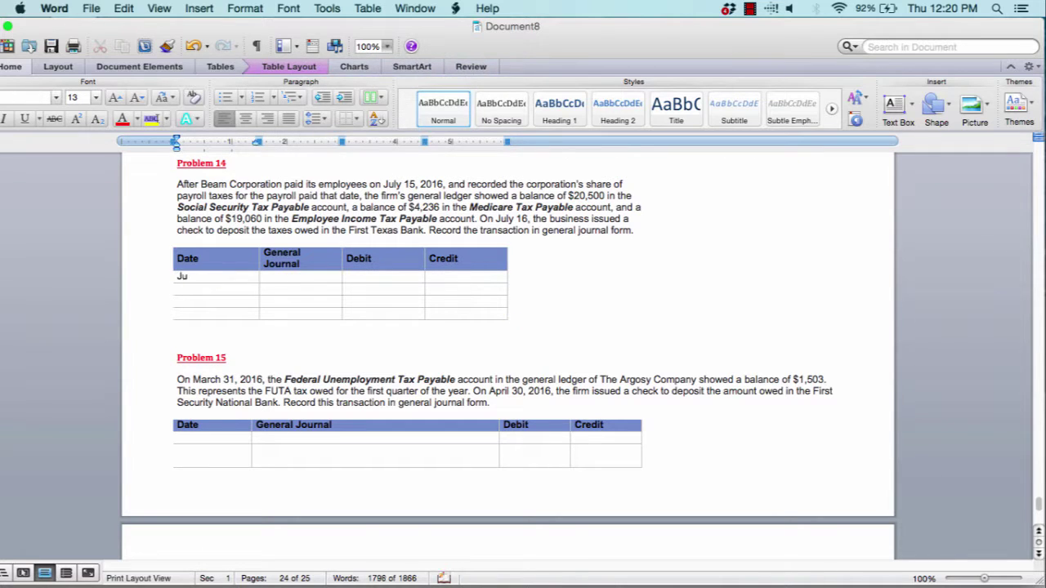
text(ly 15, 2016)
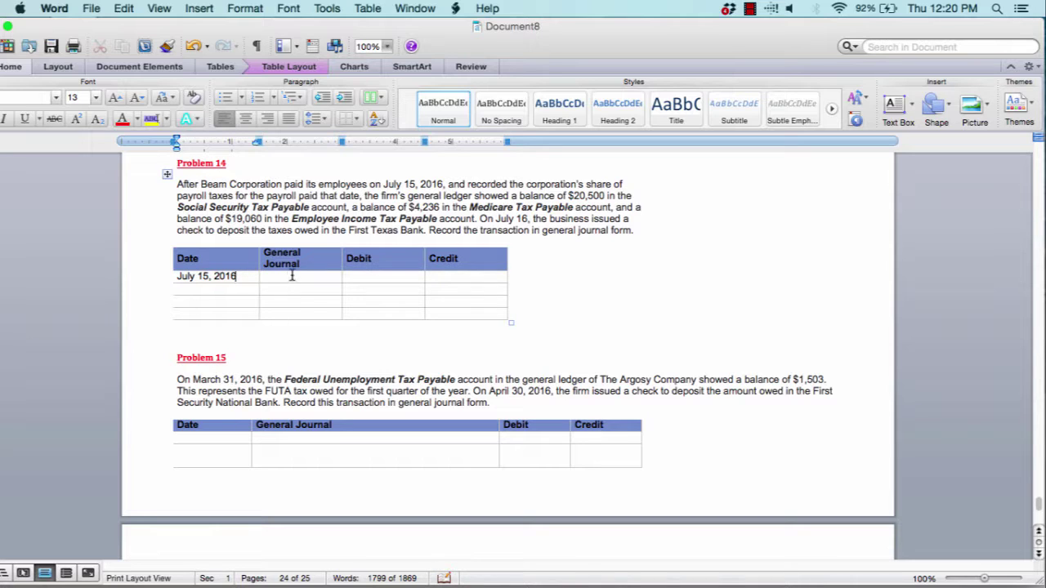
click(291, 277)
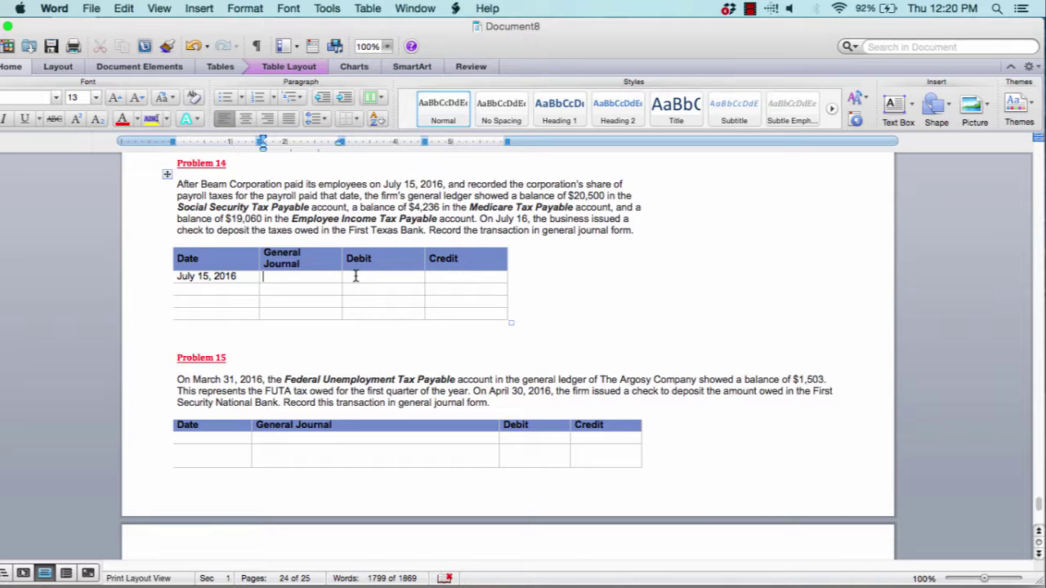
text(Social )
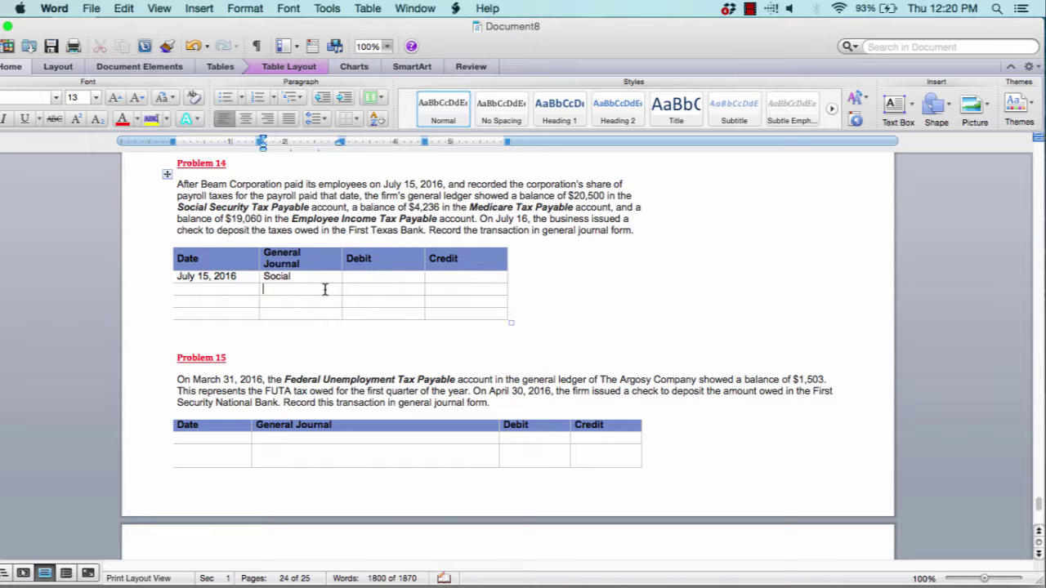
text(Medicare)
key(Return)
key(BackSpace)
Add Employee and an indented Cash line, selecting the Debit cells beside Social through Employee
click(312, 301)
text(Employee)
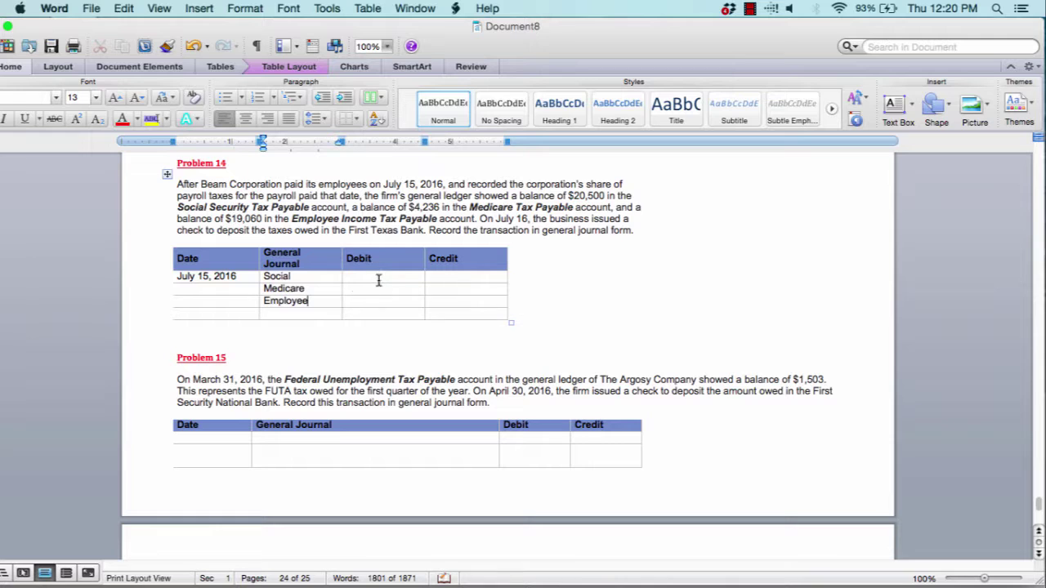
drag(378, 277, 379, 304)
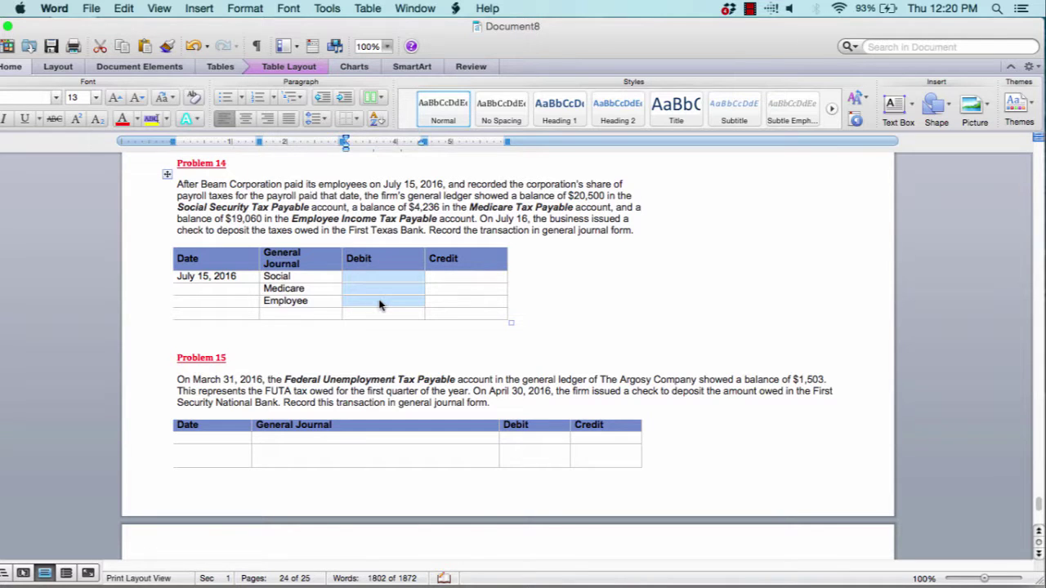
click(299, 312)
text(C)
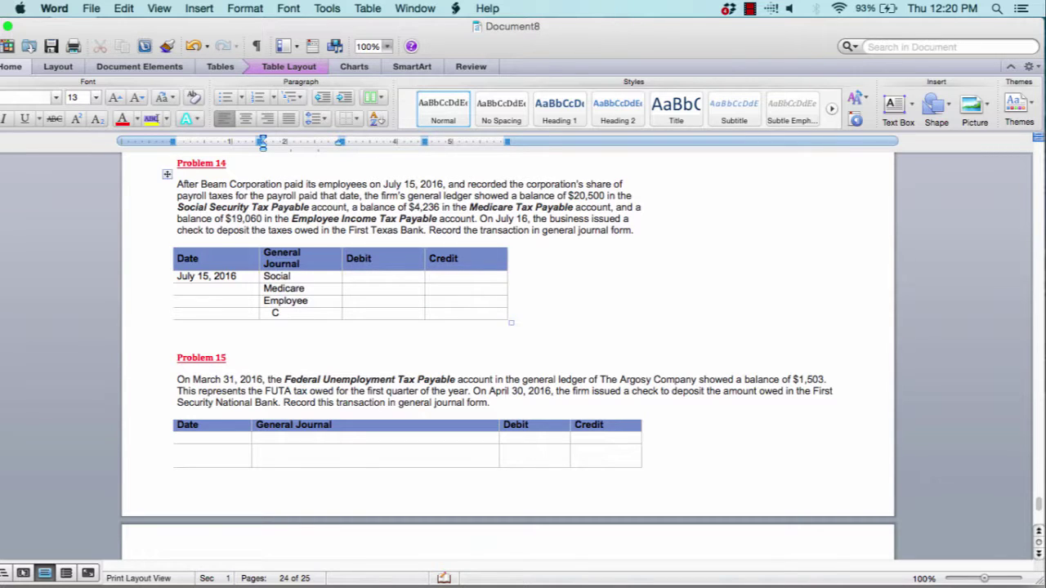
text(ash)
click(458, 313)
Insert blank lines above Problem 15 to push it onto the next page
scroll(457, 313, down, 5)
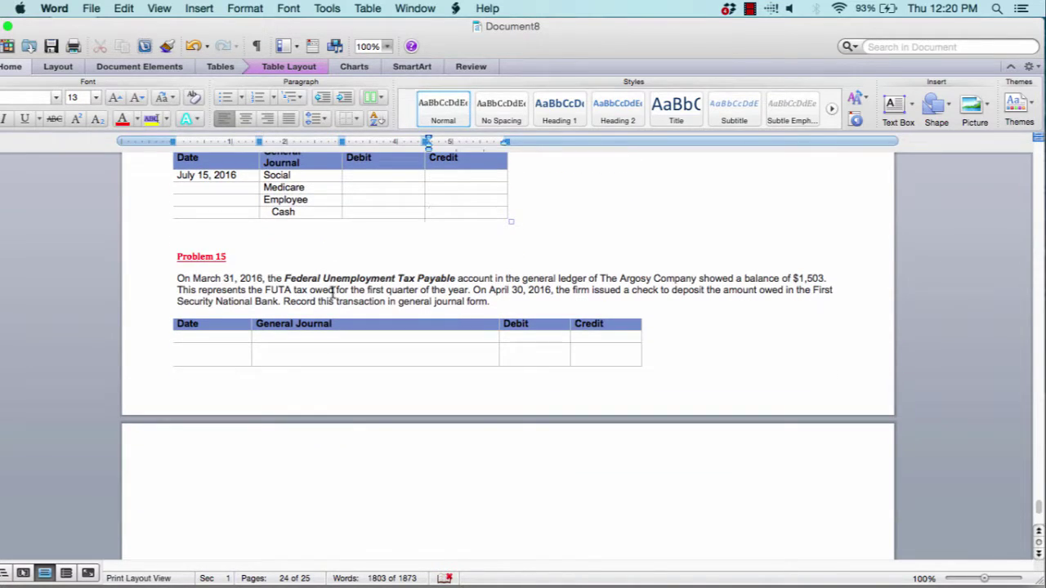
click(208, 237)
key(Return)
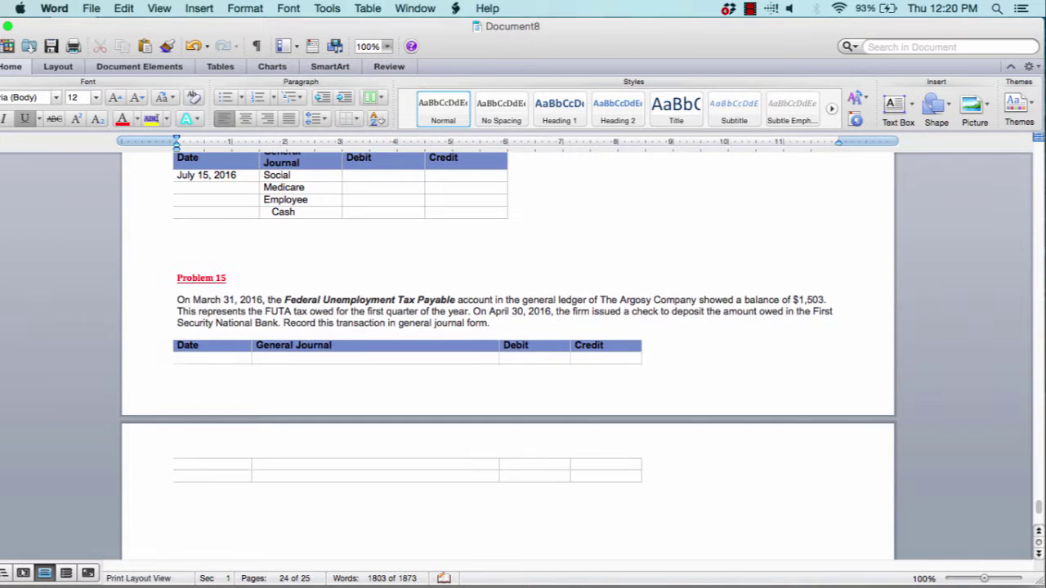
key(Return)
key(Return)
key(Return)
key(Return)
key(Return)
key(Return)
key(Return)
key(Return)
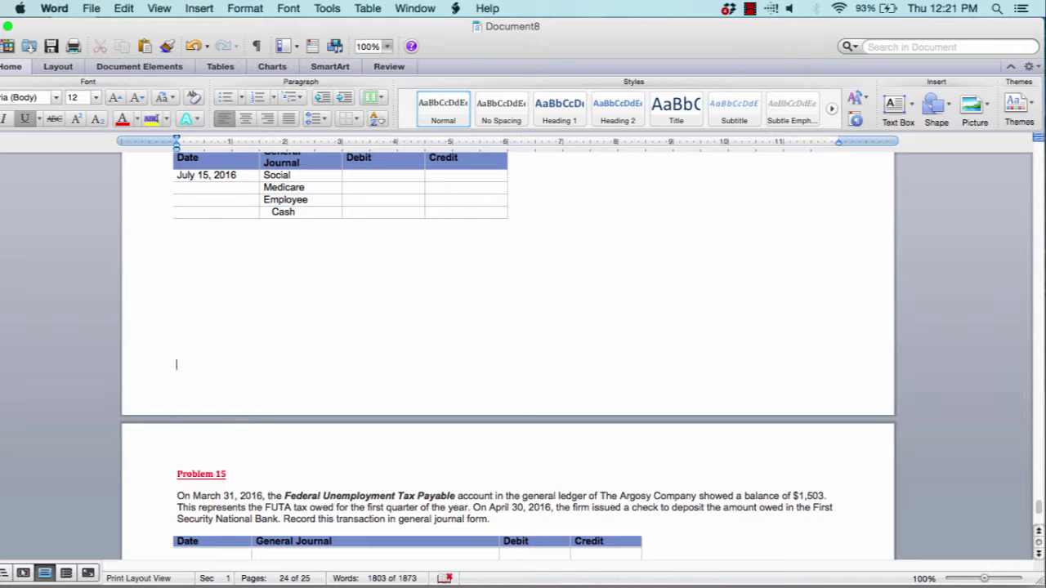
Enter Federal Payable in Problem 15's first General Journal cell
scroll(98, 273, down, 5)
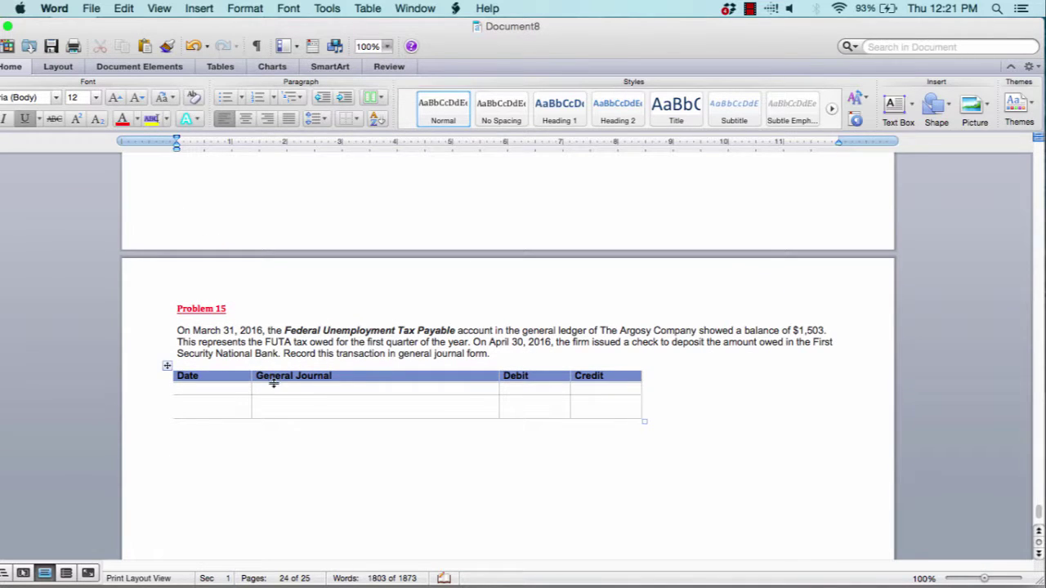
click(271, 390)
text(Ded)
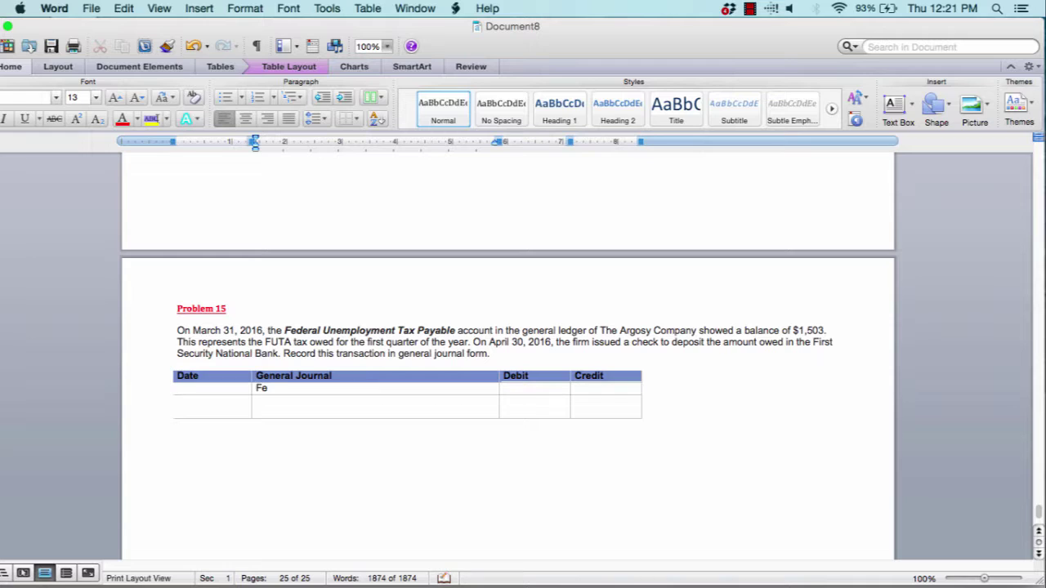
text(dr)
key(BackSpace)
key(BackSpace)
key(BackSpace)
text(eral Payable)
Add an indented Cash line below Federal Payable and return to Problem 1
click(280, 413)
text(Cash)
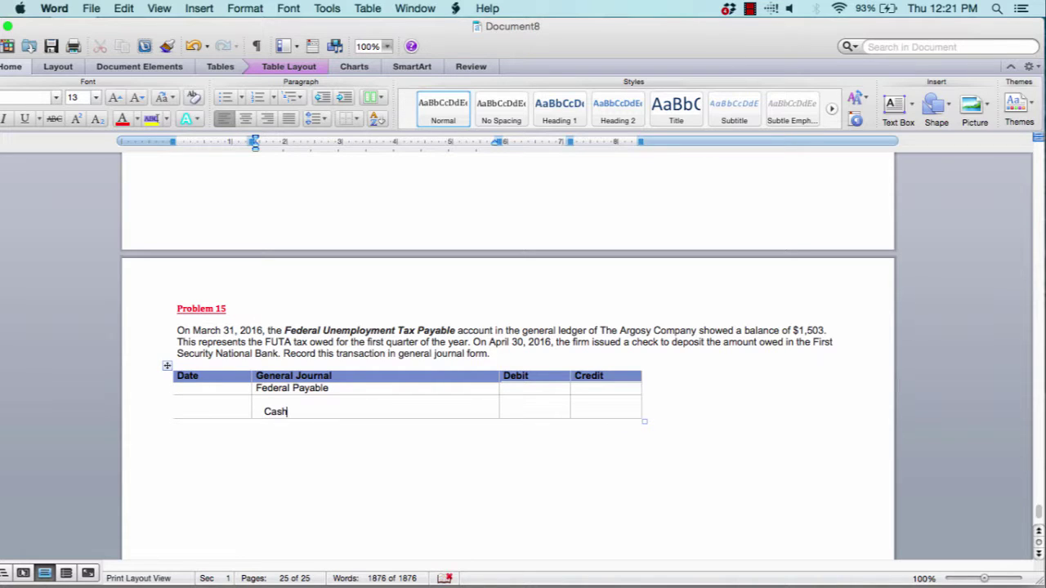
scroll(506, 351, up, 10)
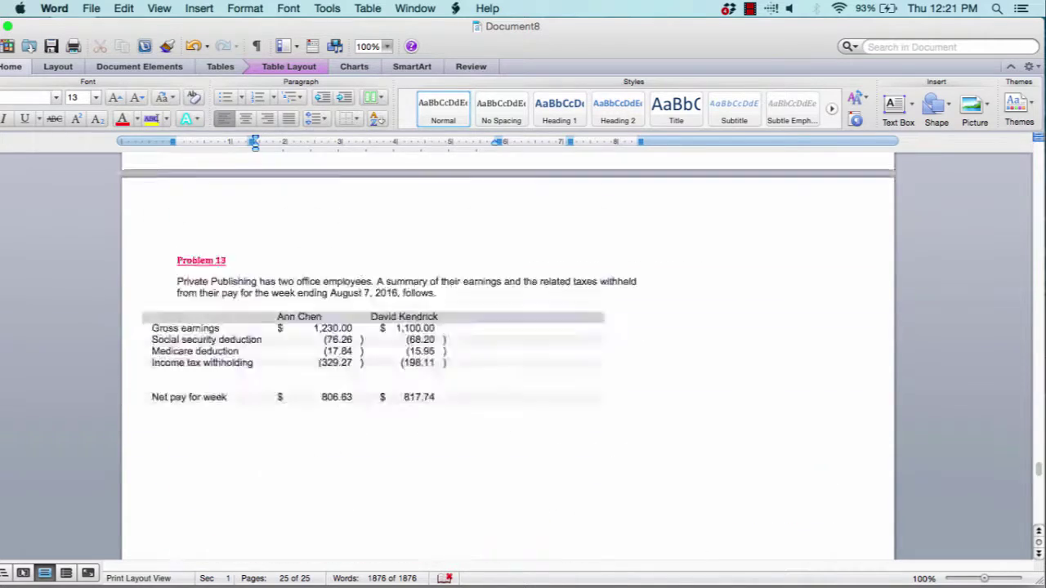
scroll(507, 351, down, 15)
scroll(507, 351, up, 20)
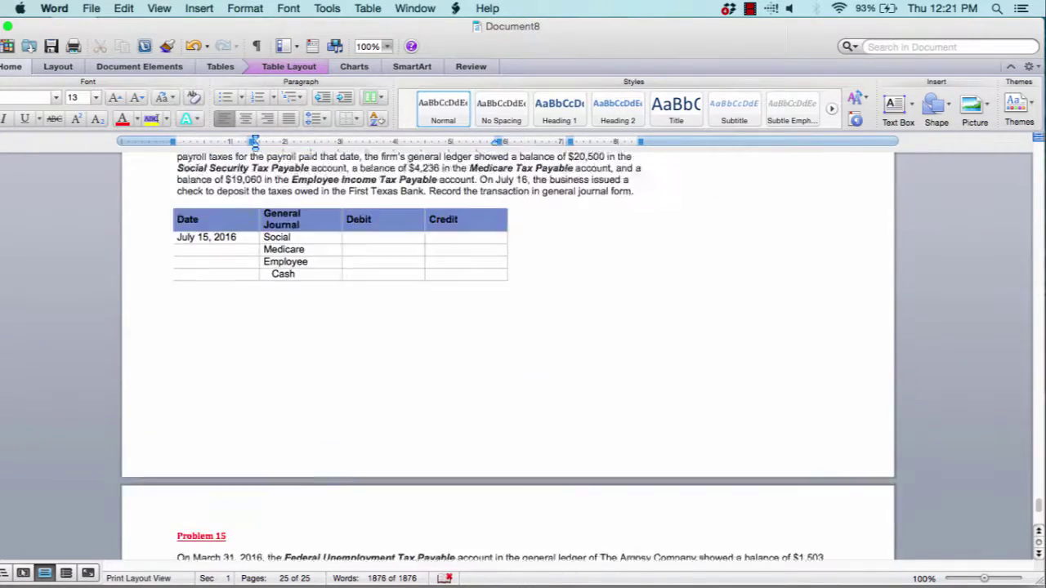
scroll(506, 352, up, 20)
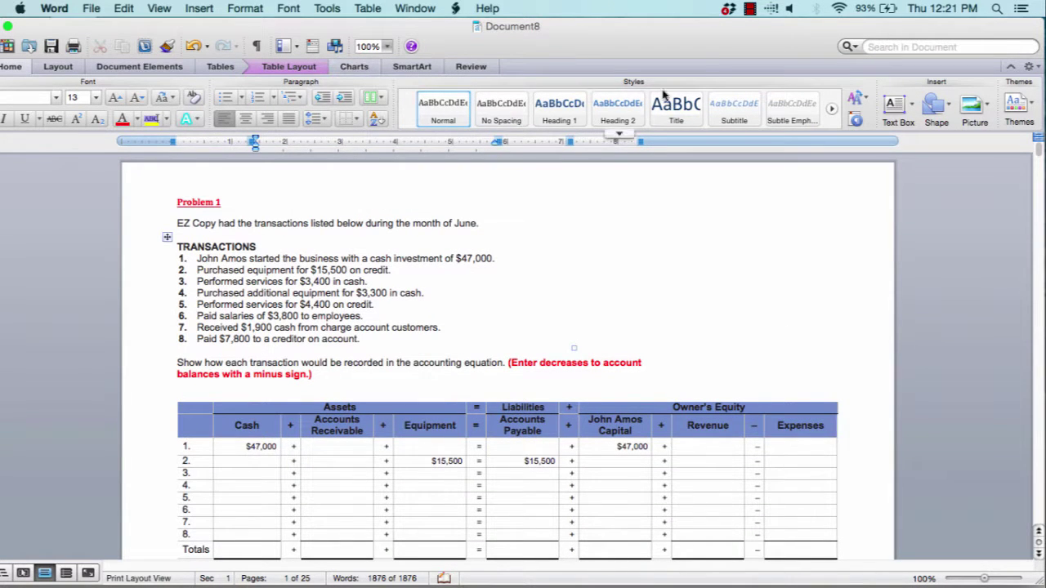
click(751, 9)
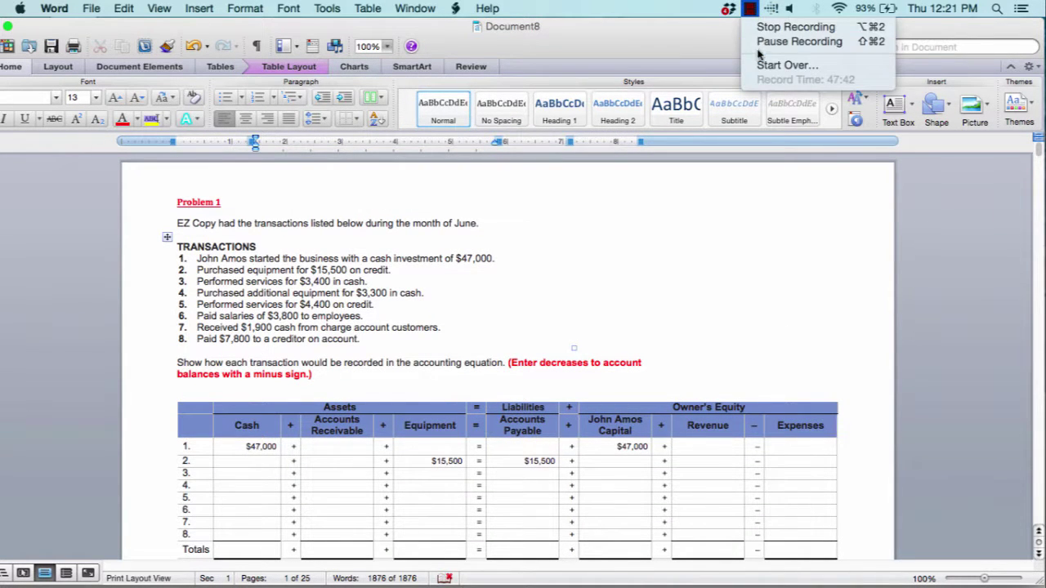